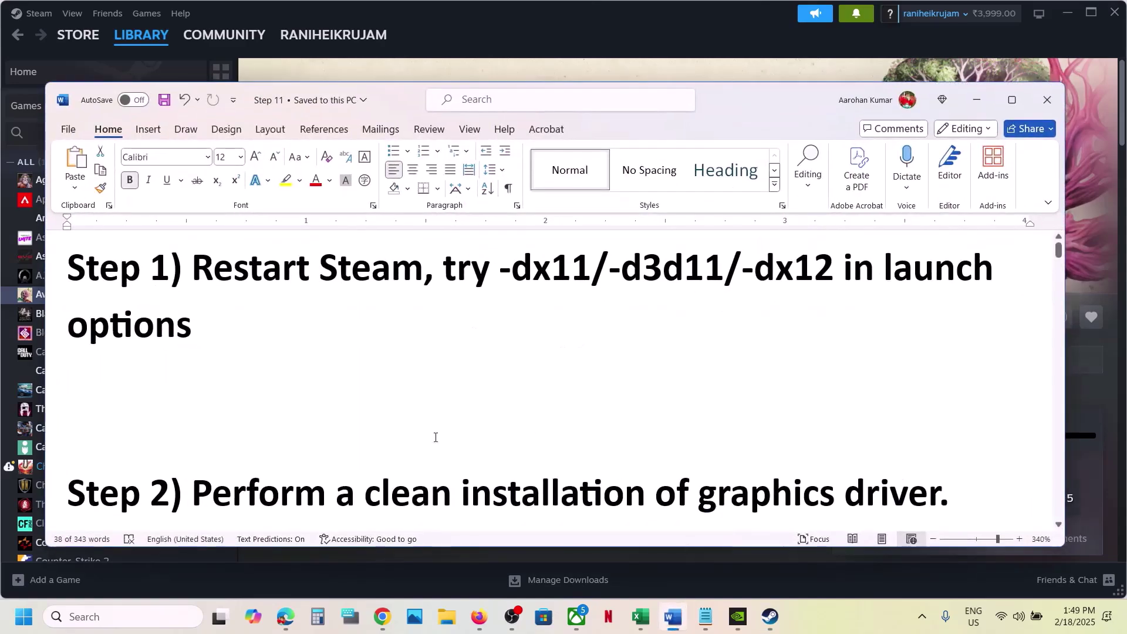
Set Avowed's launch options to -dx11 in the game's Steam properties and close the properties window.
drag(446, 270, 724, 286)
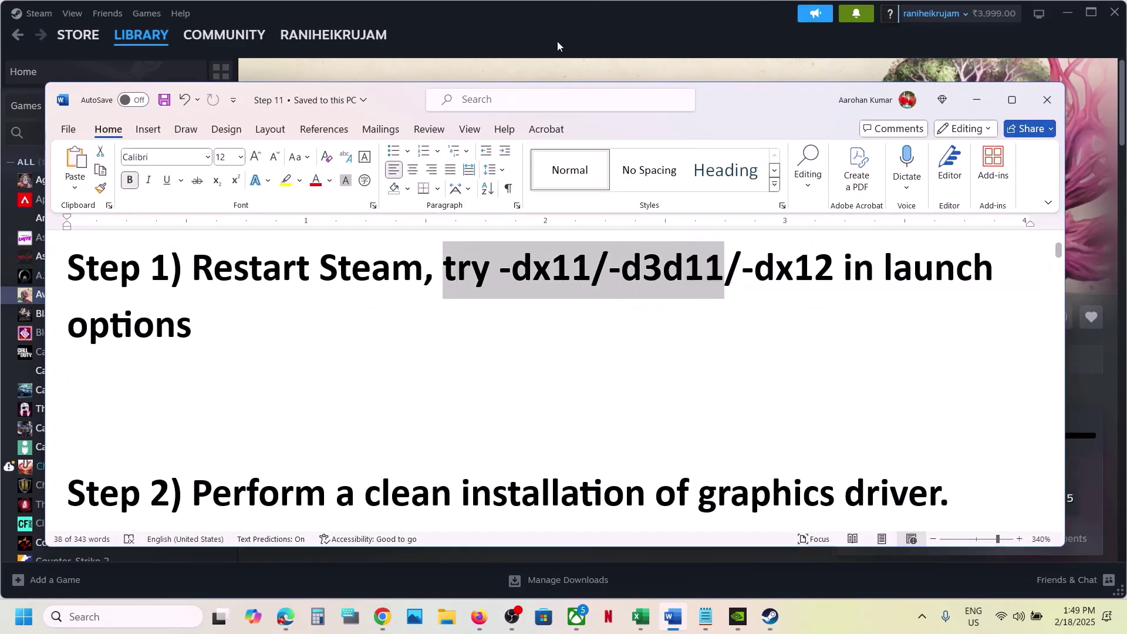
click(555, 36)
right_click(113, 303)
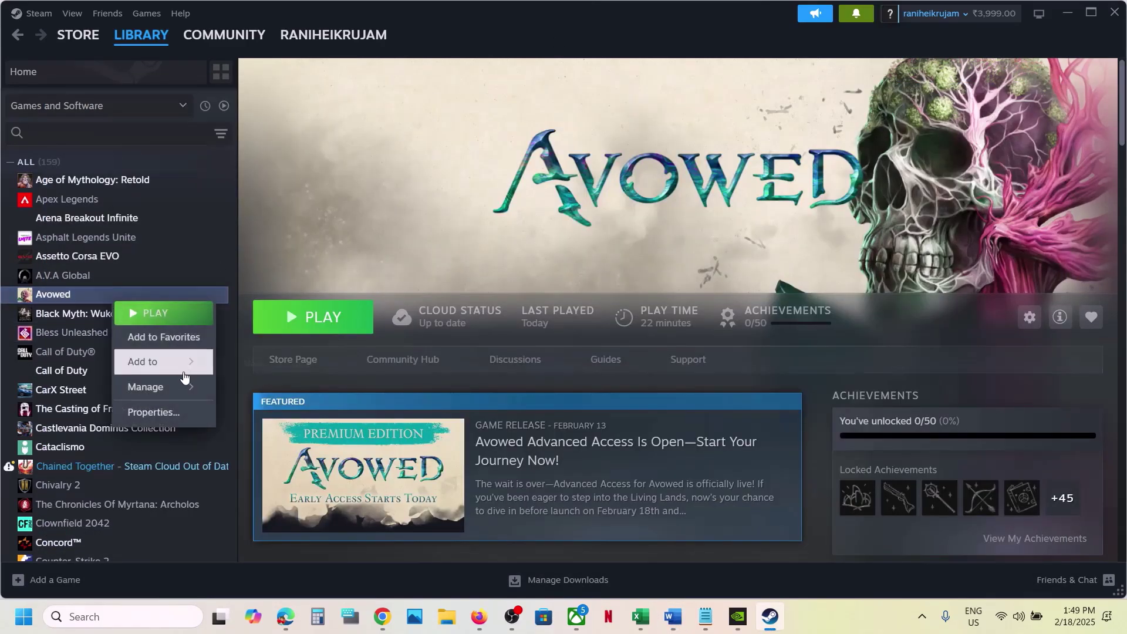
click(144, 407)
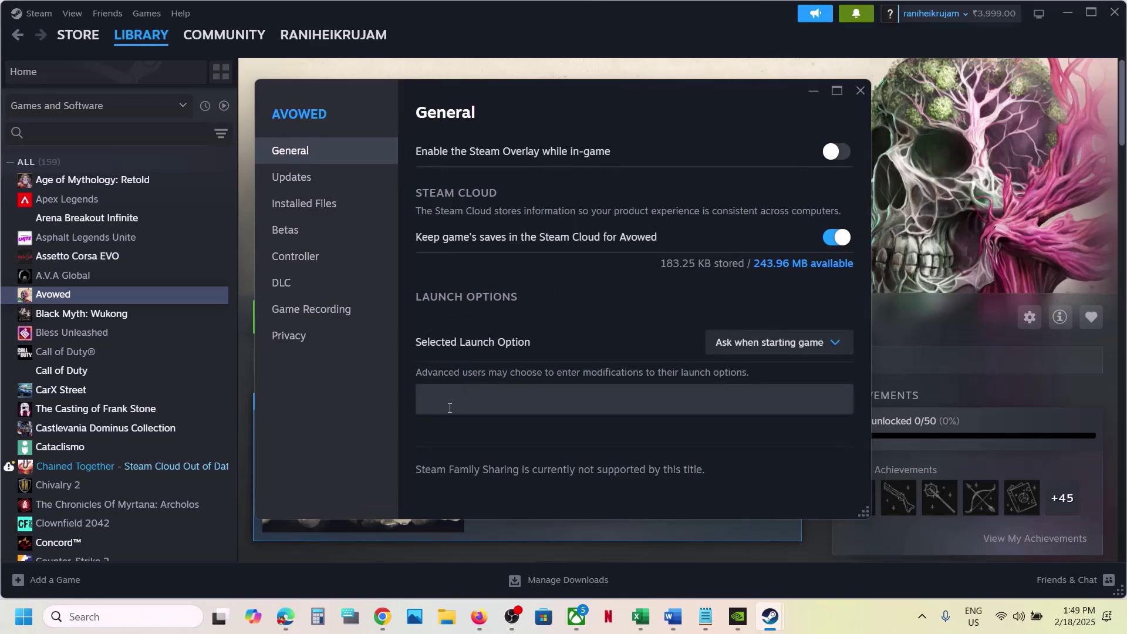
click(449, 407)
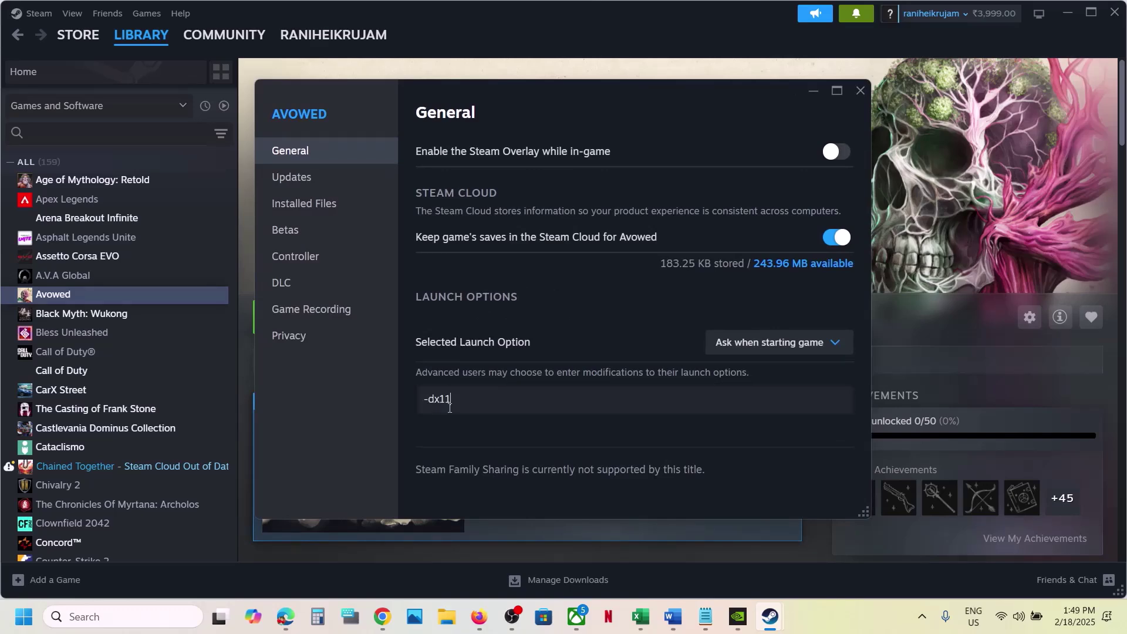
click(860, 91)
Reopen Avowed's properties and replace the launch option with -d3d11.
right_click(142, 295)
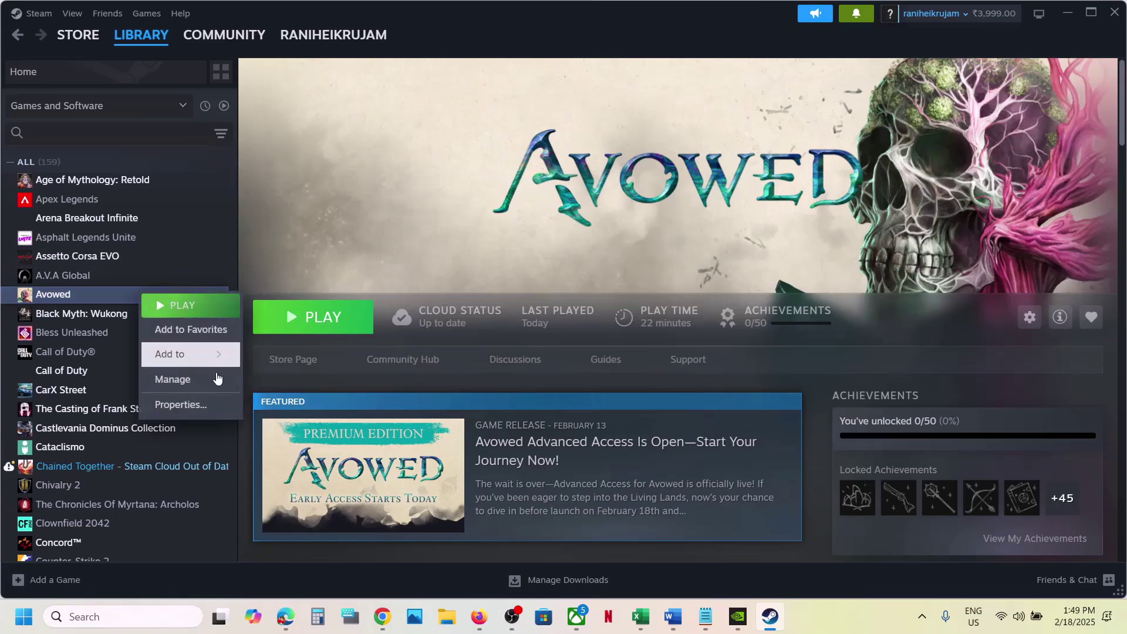
click(203, 406)
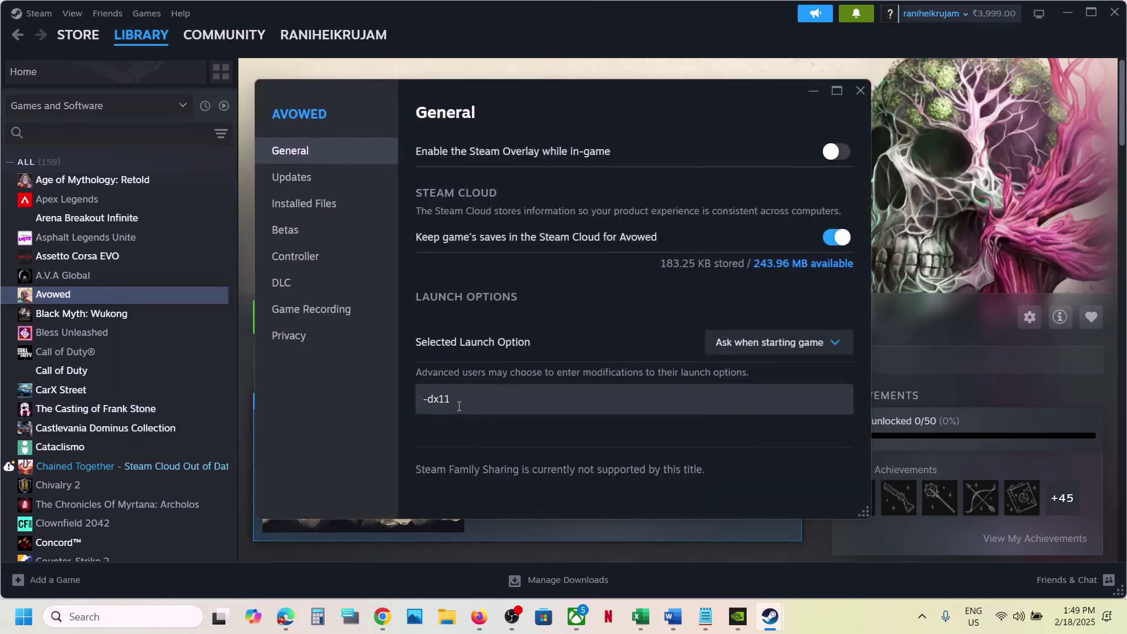
drag(459, 406, 347, 427)
text(-)
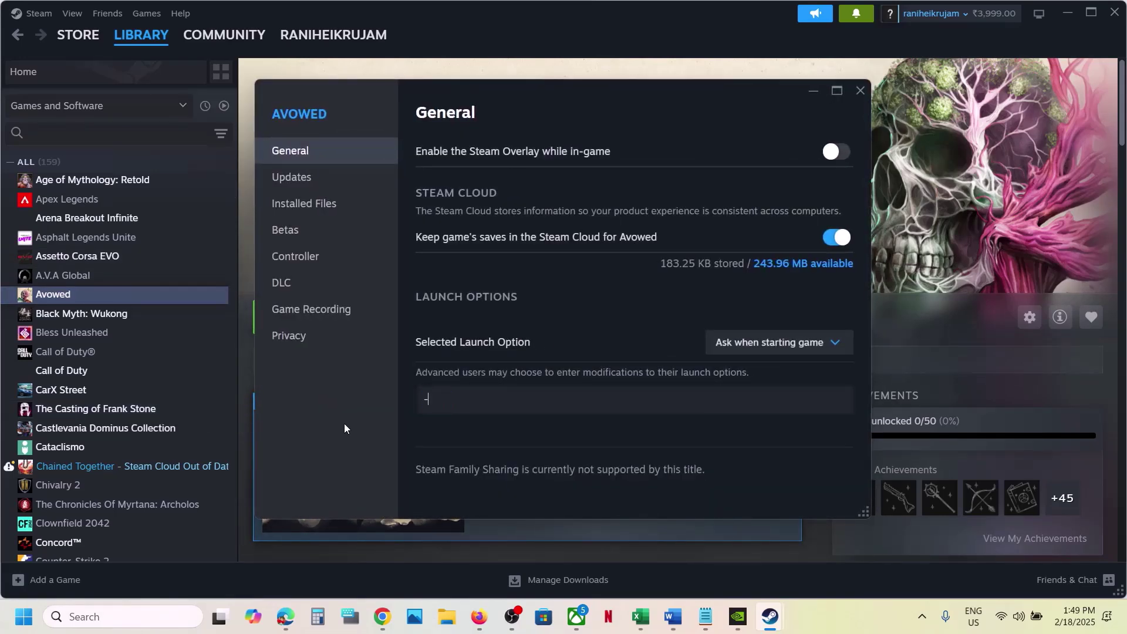
text(d3d11)
Try -dx12 as Avowed's launch option, then clear the field and close the properties window.
drag(460, 399, 409, 398)
text(-dx12)
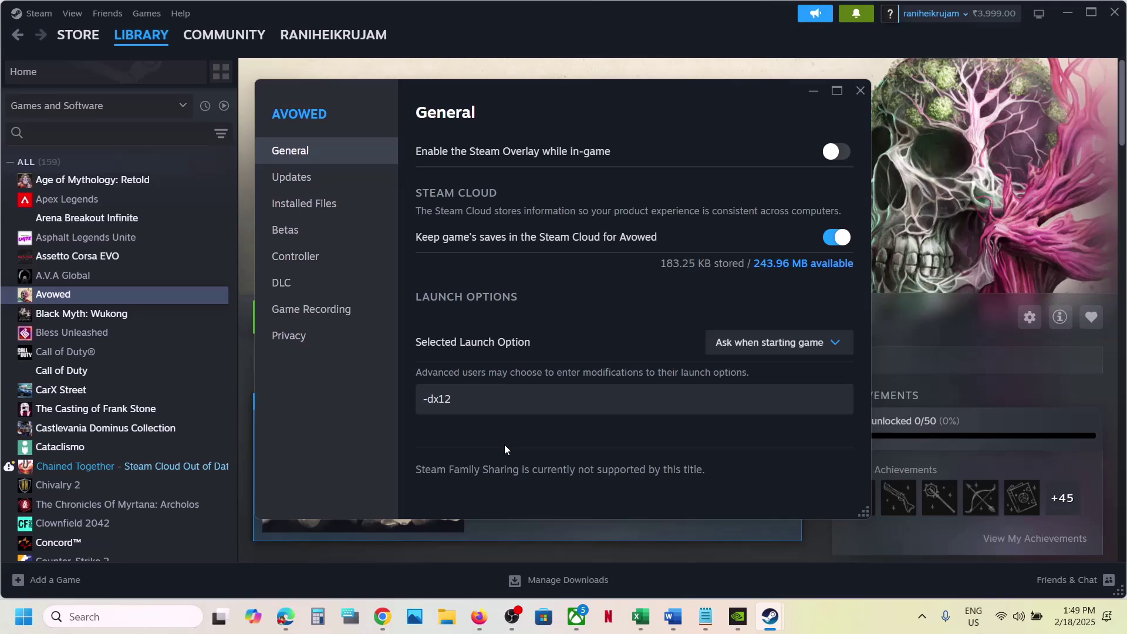
drag(458, 398, 387, 396)
key(BackSpace)
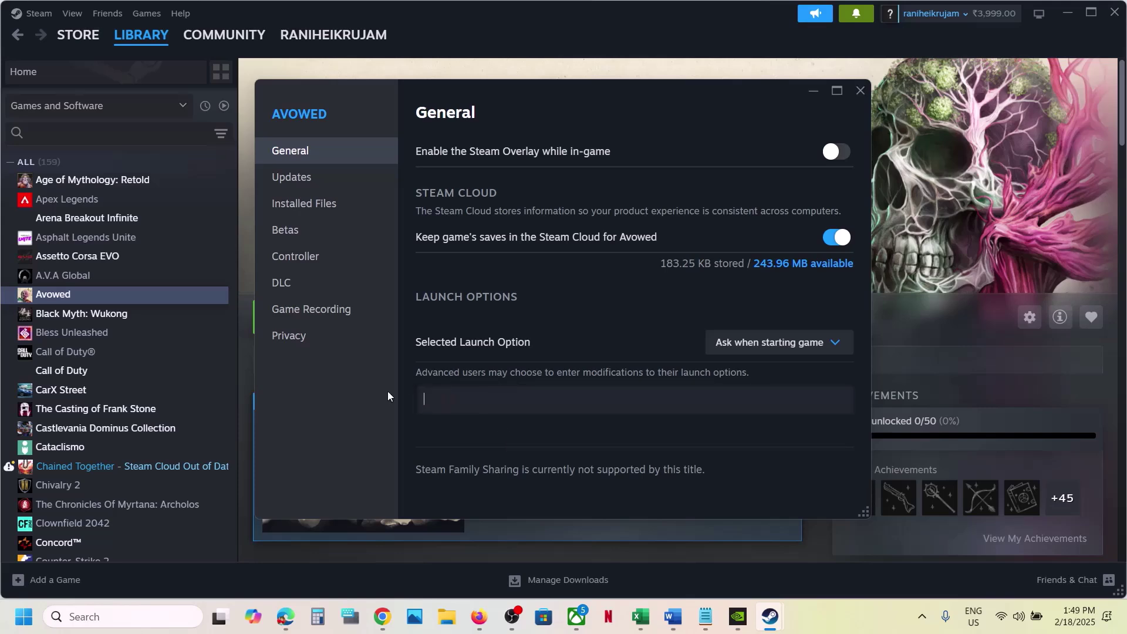
click(860, 90)
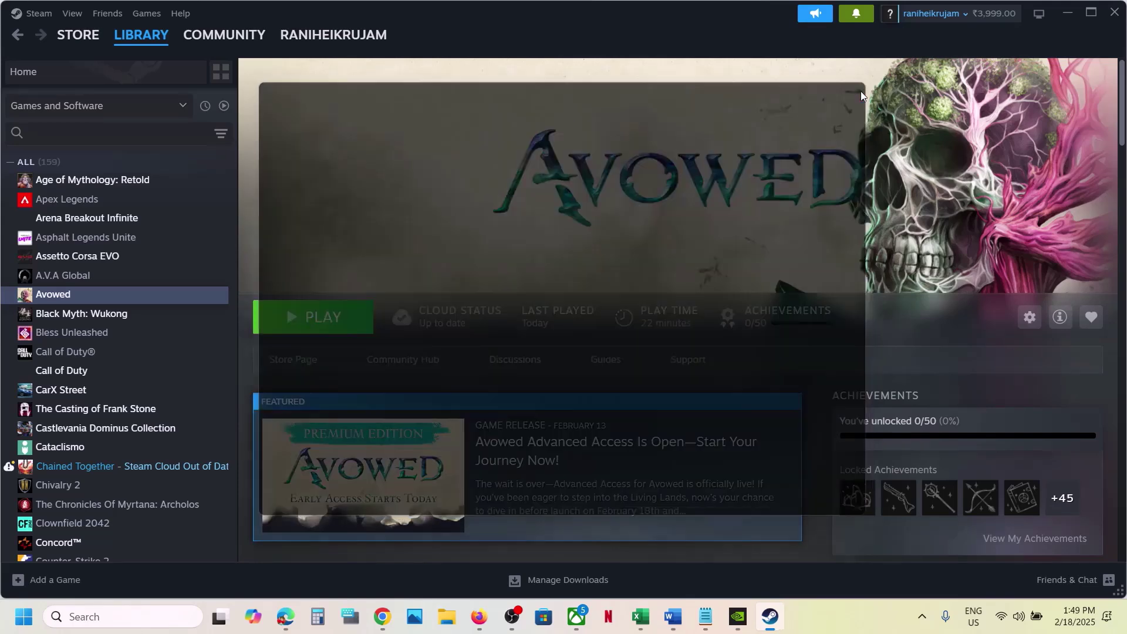
Switch to the Word troubleshooting document and review Step 2 on clean graphics driver installation, including the NVIDIA and AMD links.
click(674, 616)
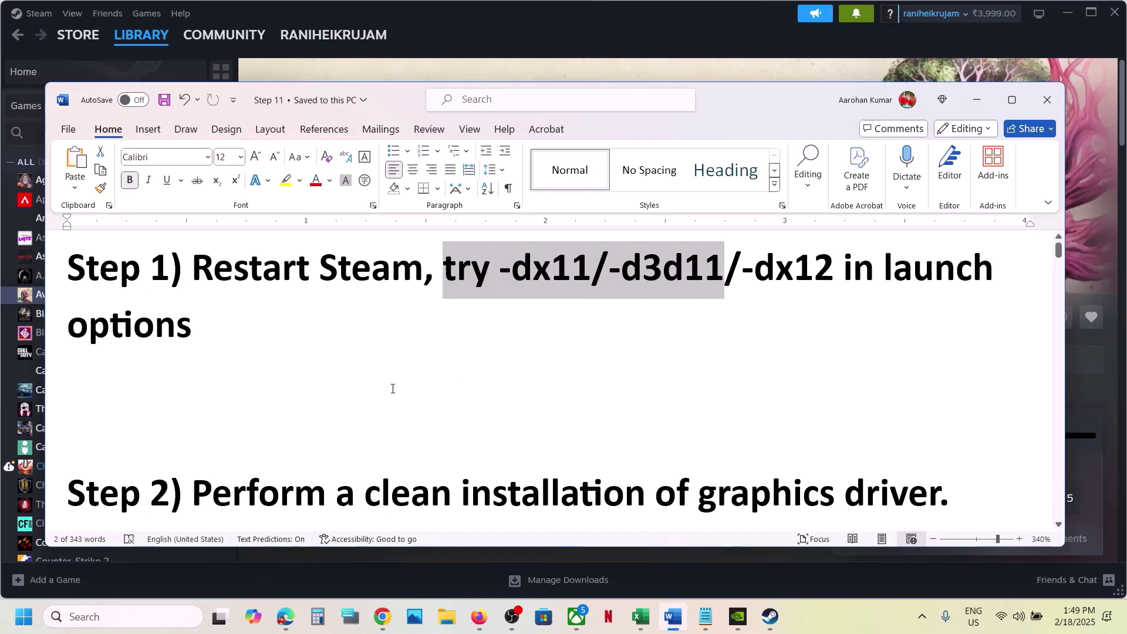
scroll(389, 390, down, 3)
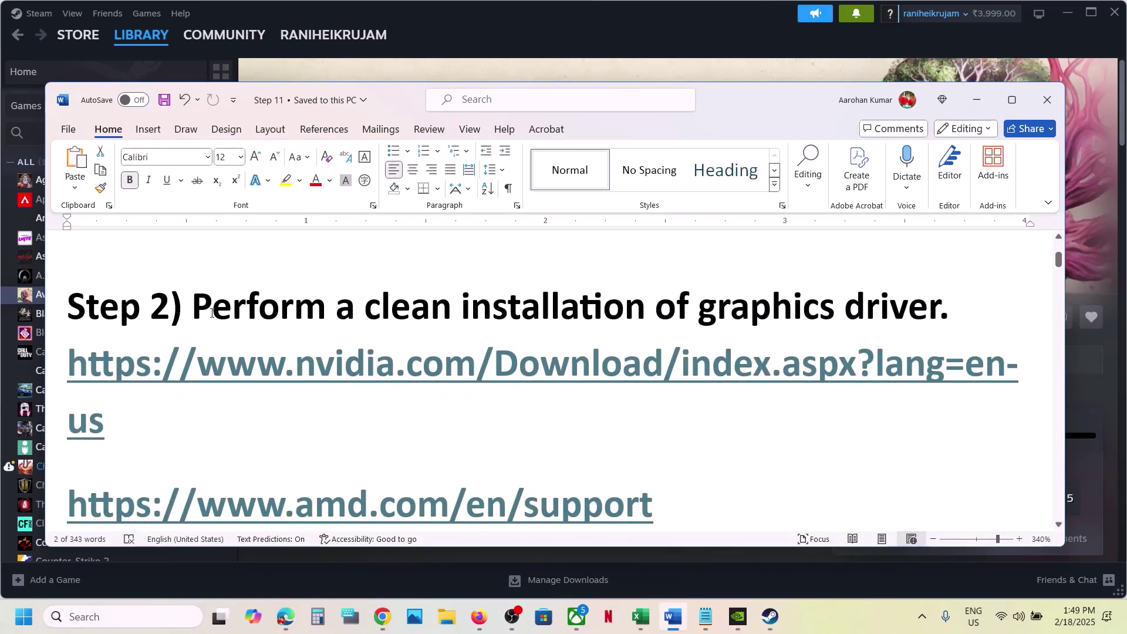
drag(192, 306, 801, 304)
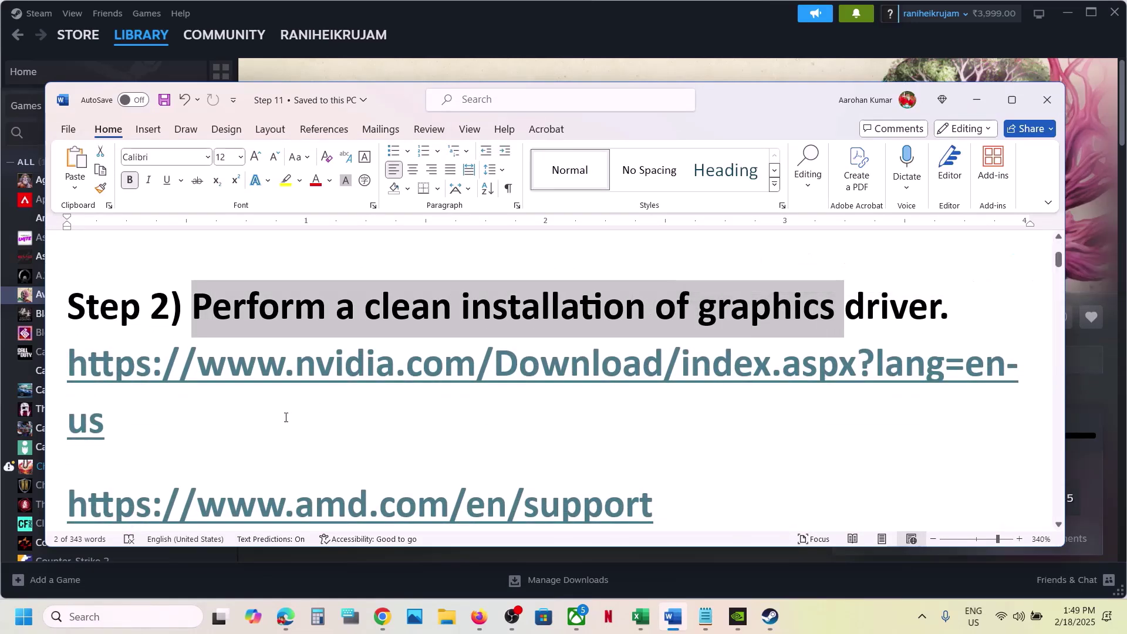
drag(204, 427, 107, 382)
scroll(462, 448, down, 1)
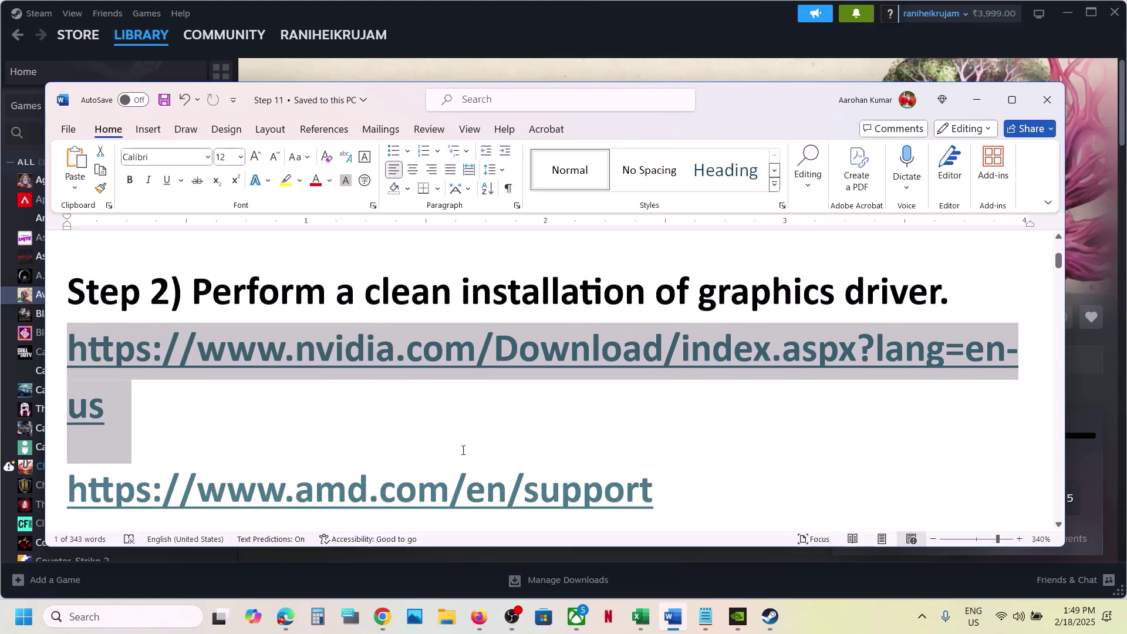
click(673, 485)
triple_click(396, 483)
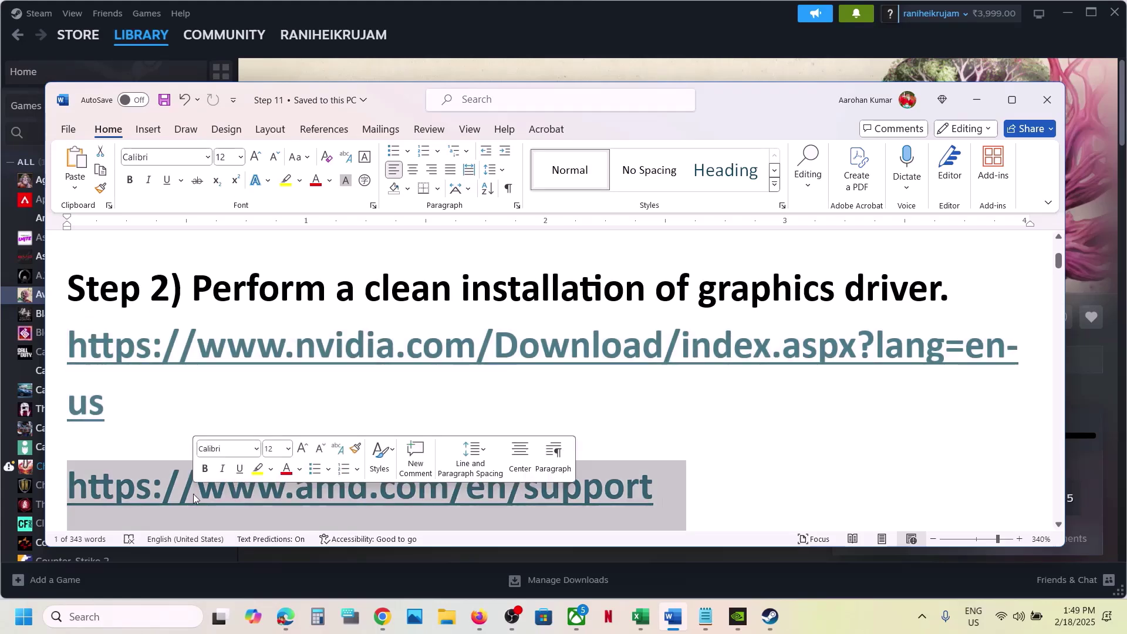
On NVIDIA's drivers page in Chrome, search for GeForce RTX 3050 Laptop GPU drivers with Windows 11 as the operating system.
click(827, 614)
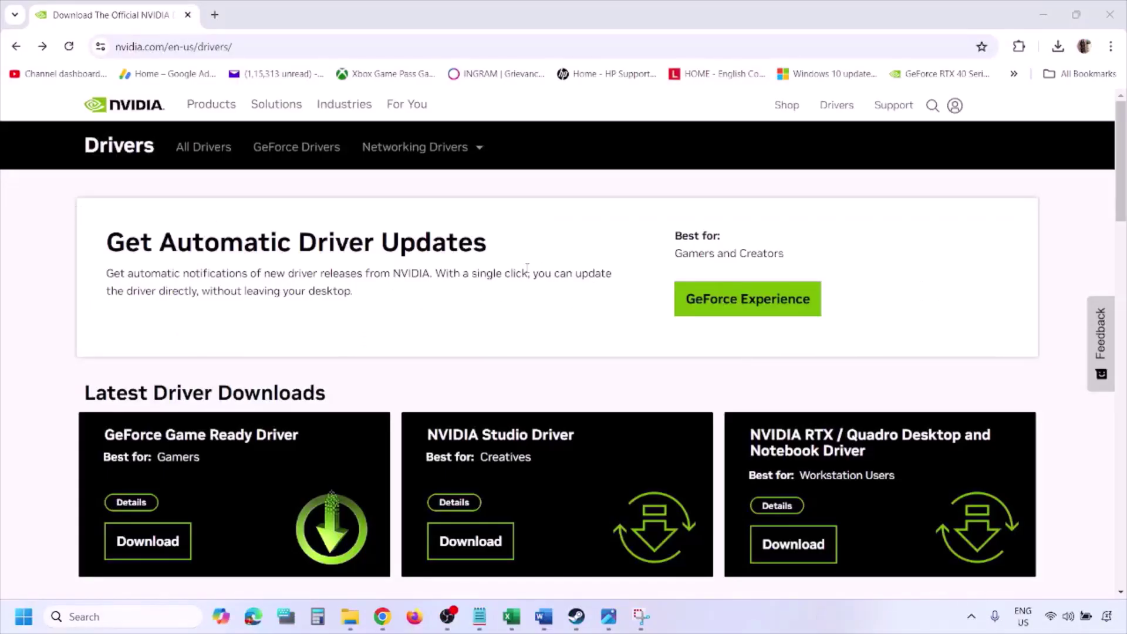
scroll(264, 359, down, 9)
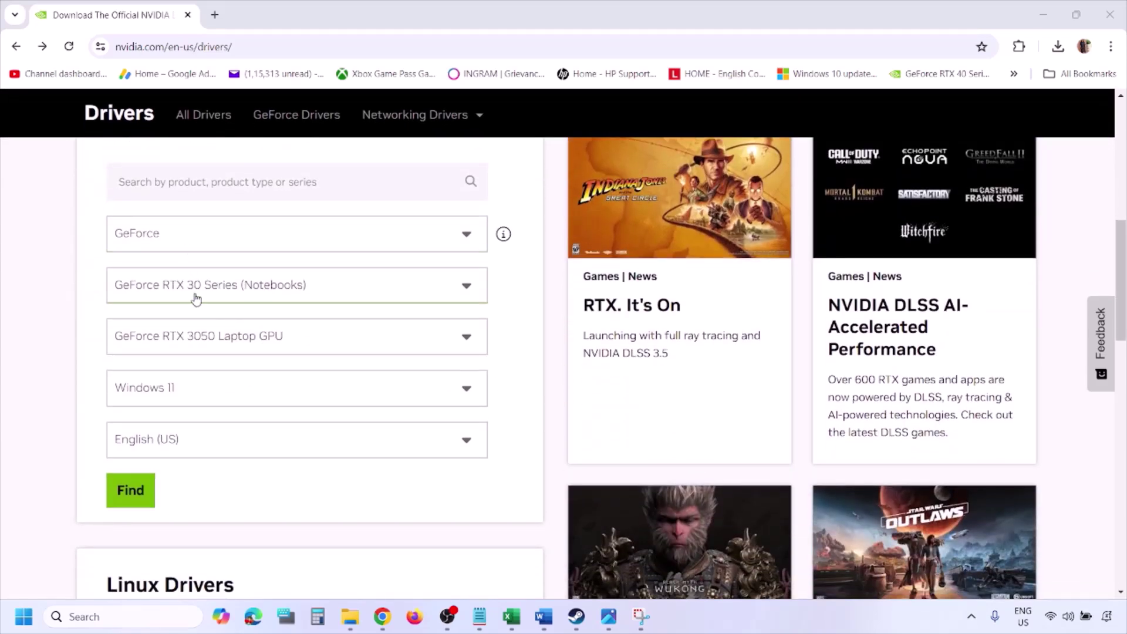
click(187, 392)
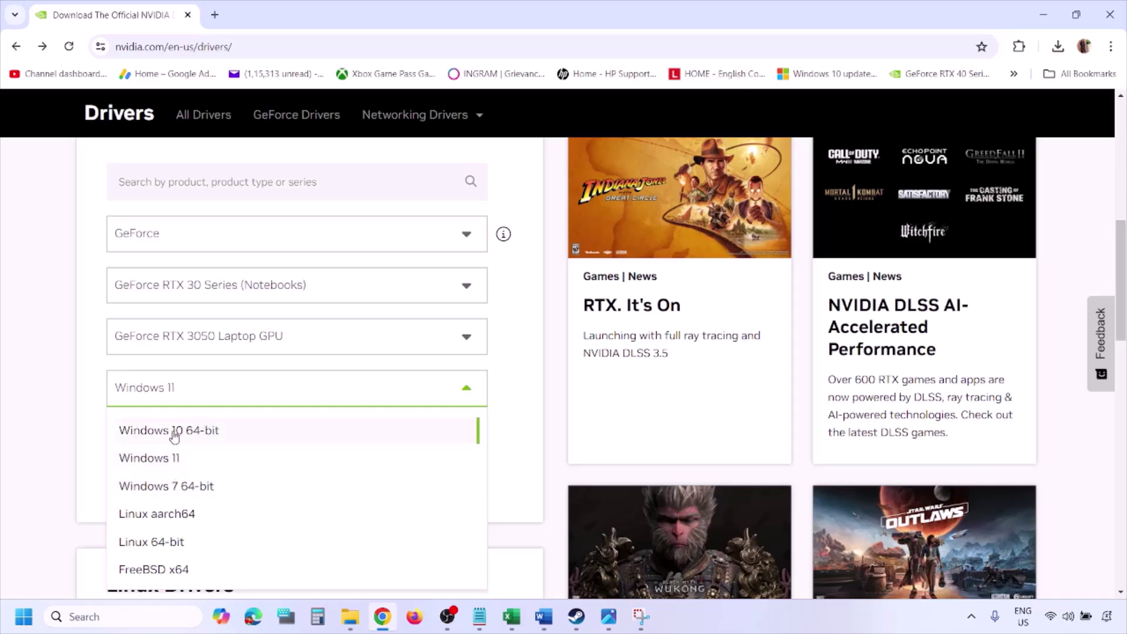
click(164, 459)
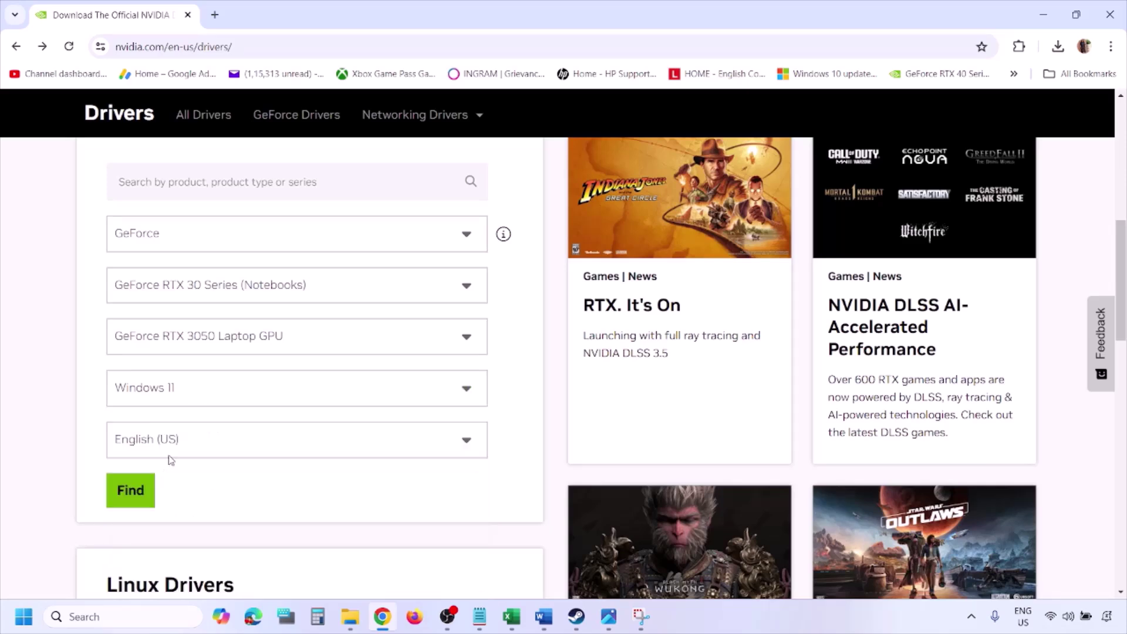
click(135, 495)
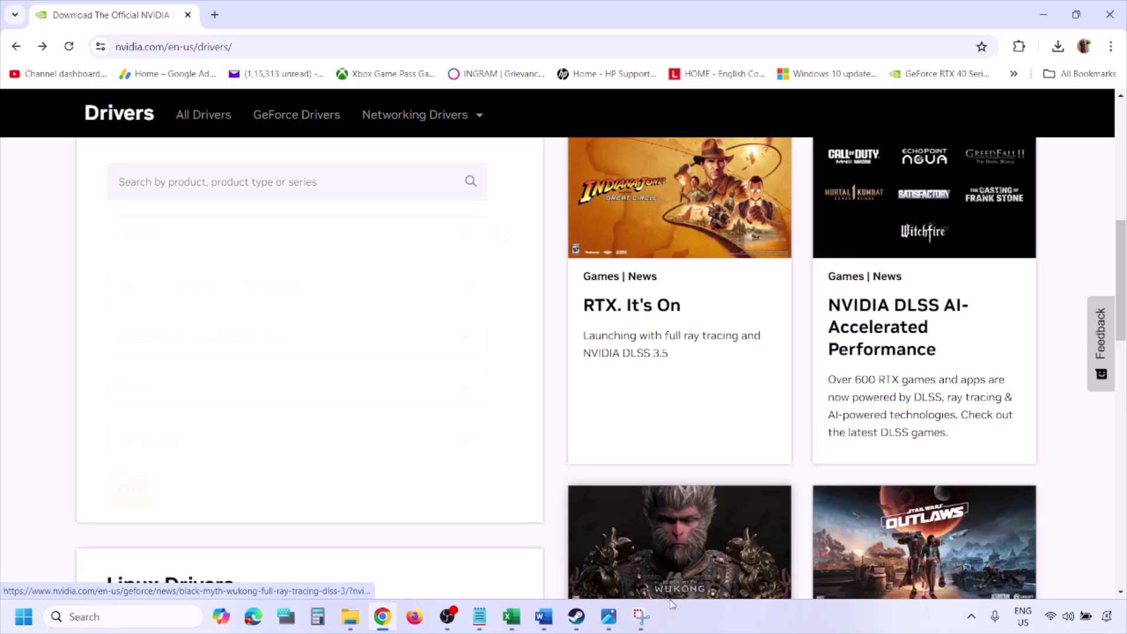
Switch to Photos and view 1.png through 5.png, covering the NVIDIA driver download and custom clean installation options.
click(609, 618)
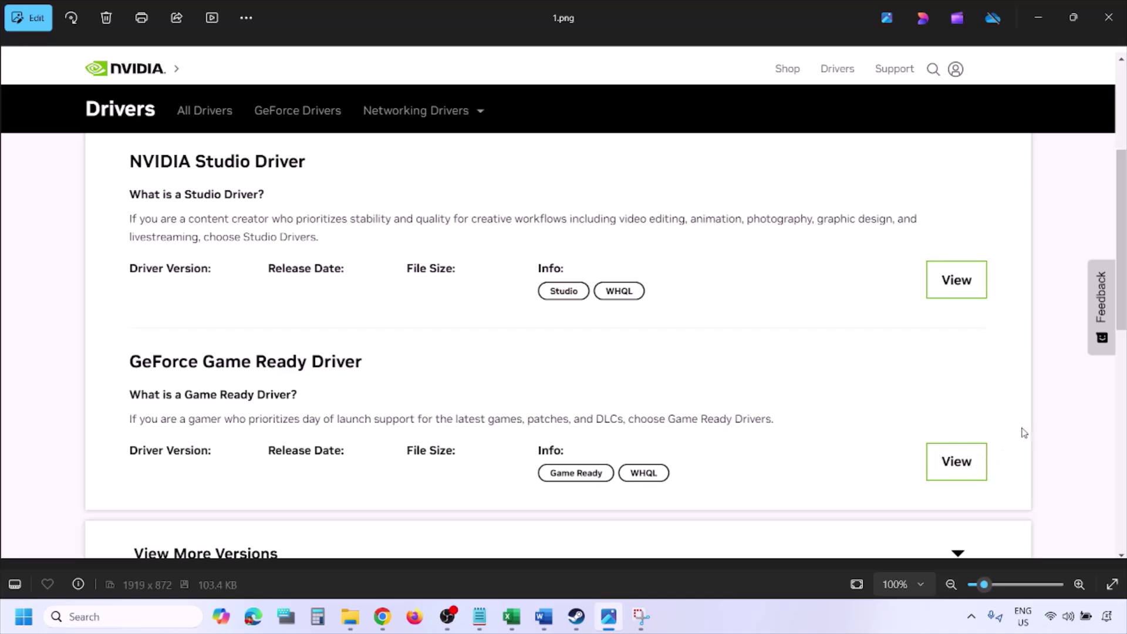
key(Right)
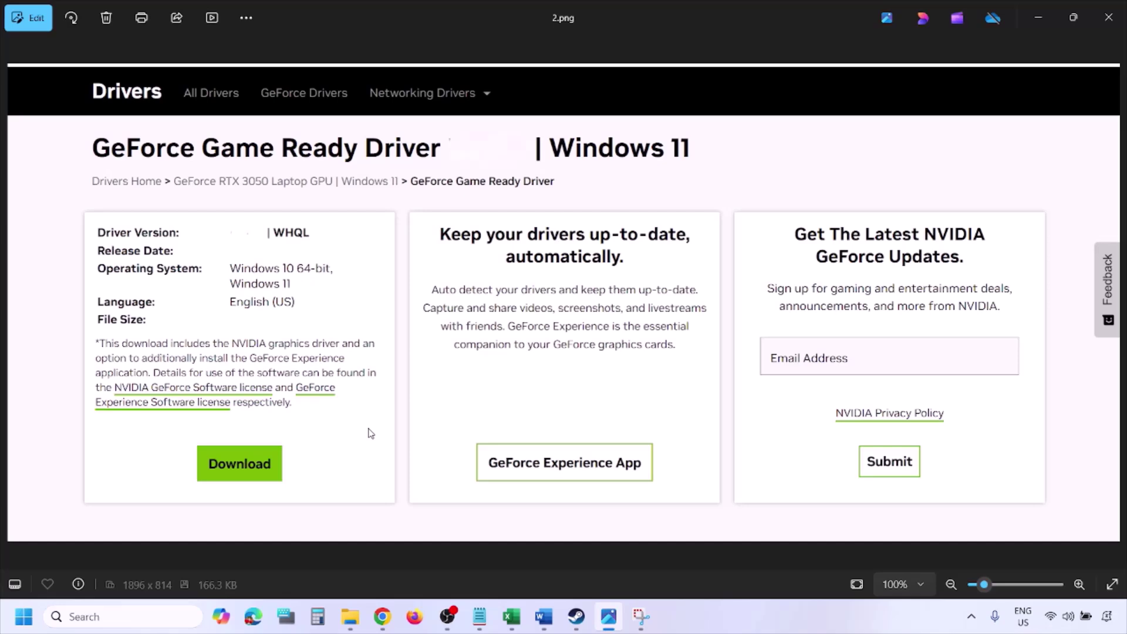
key(Right)
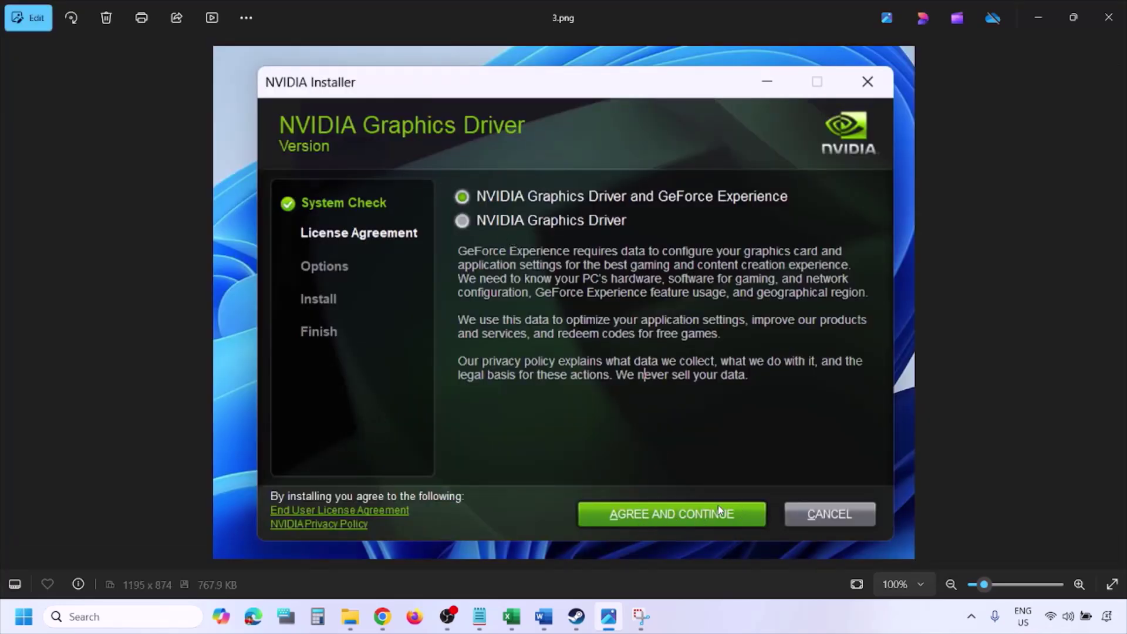
key(Right)
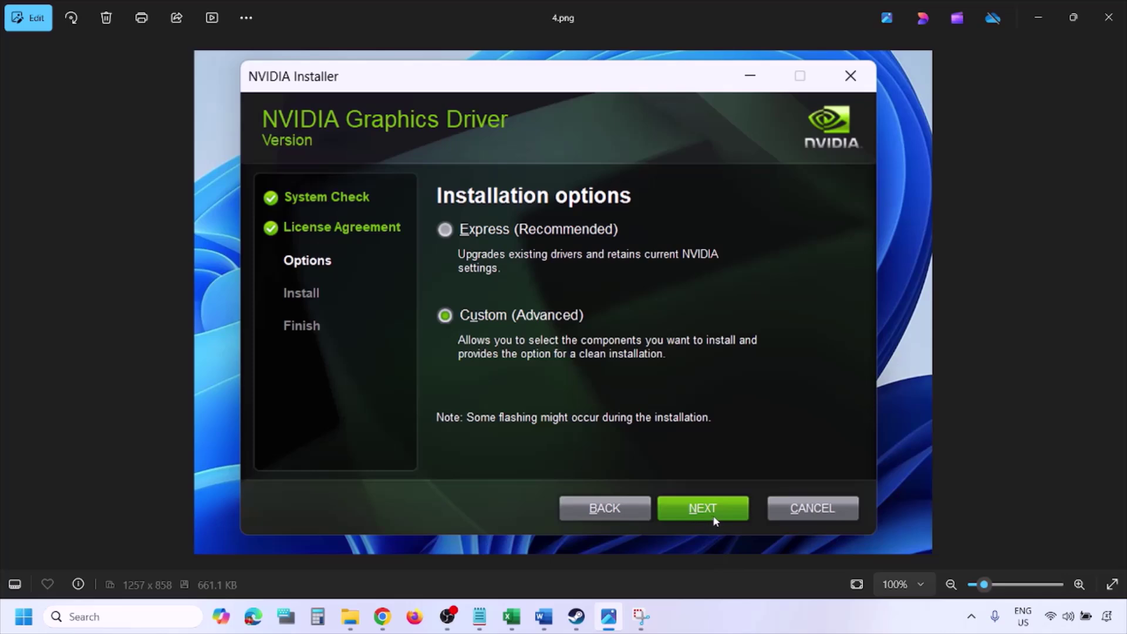
key(Right)
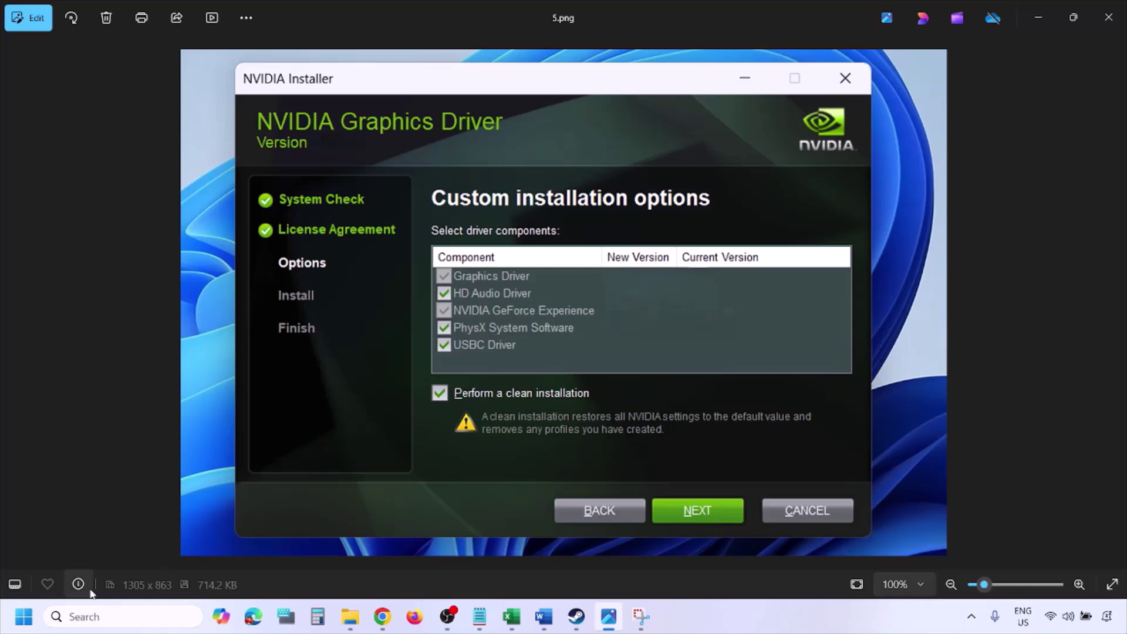
Show the computer's power options, including Restart, and dismiss them without choosing one.
click(23, 616)
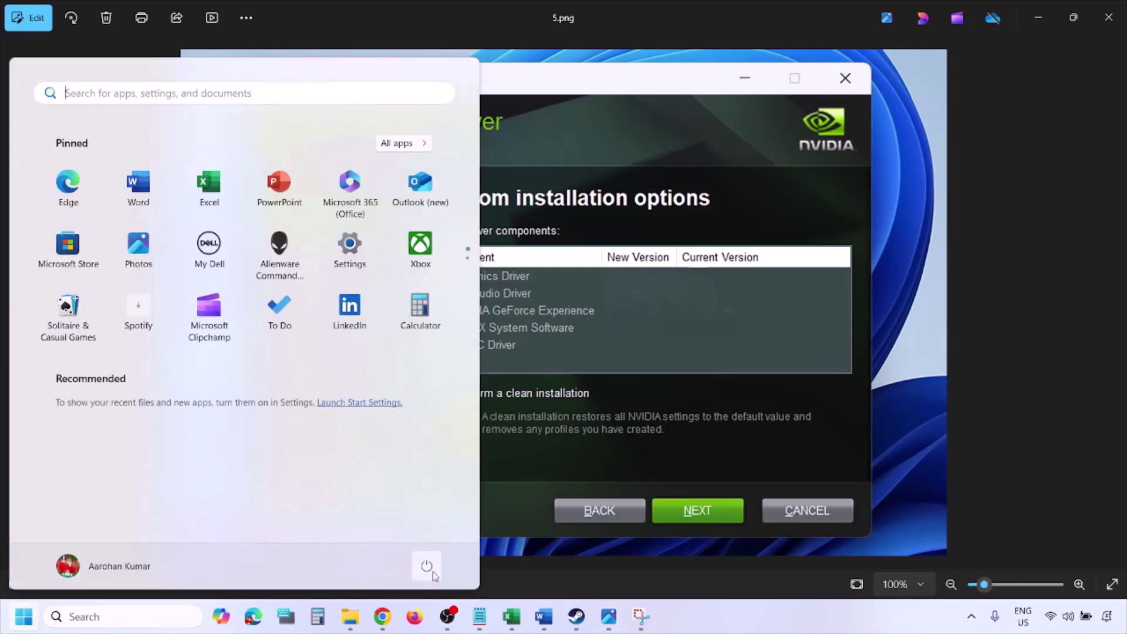
click(432, 571)
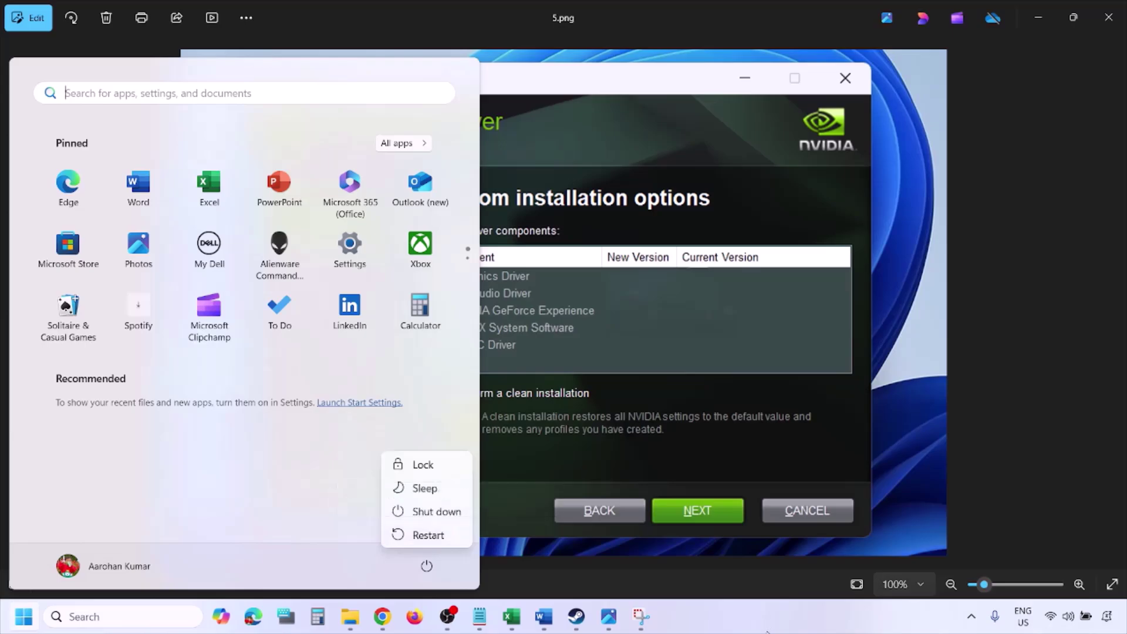
key(Escape)
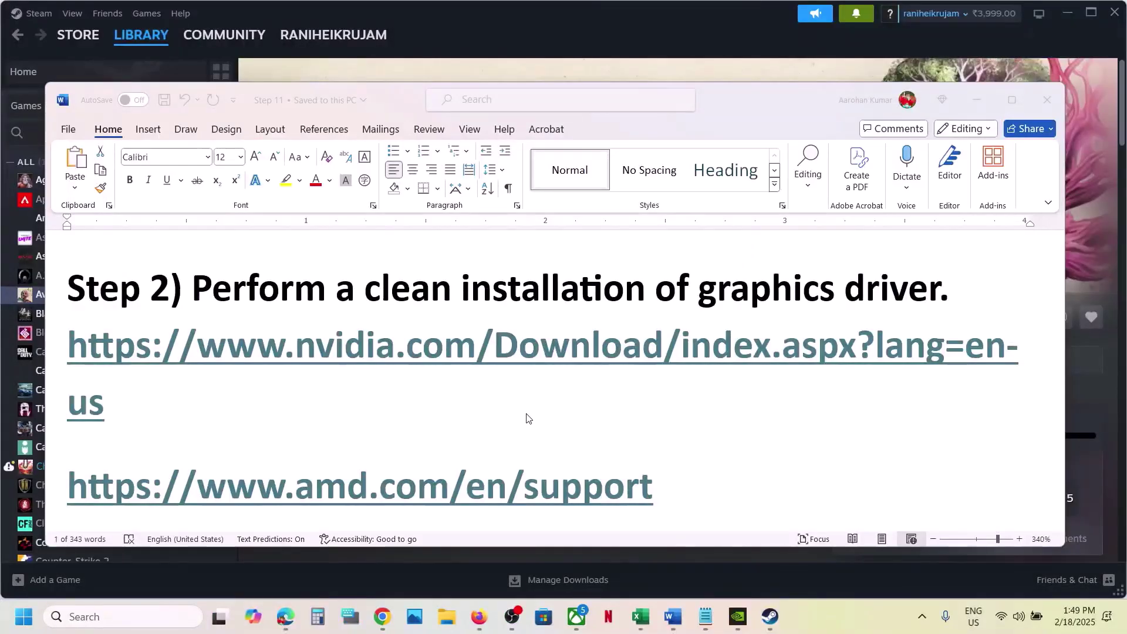
Return to the Word document and review the AMD support link under Step 2.
scroll(527, 418, down, 2)
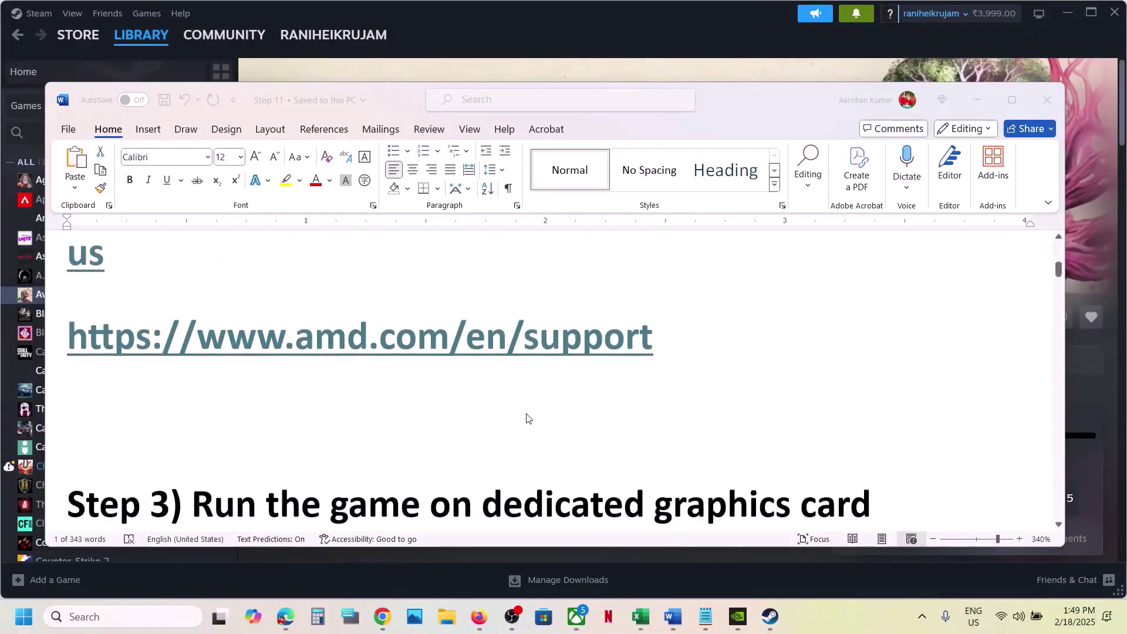
scroll(188, 387, up, 1)
click(188, 381)
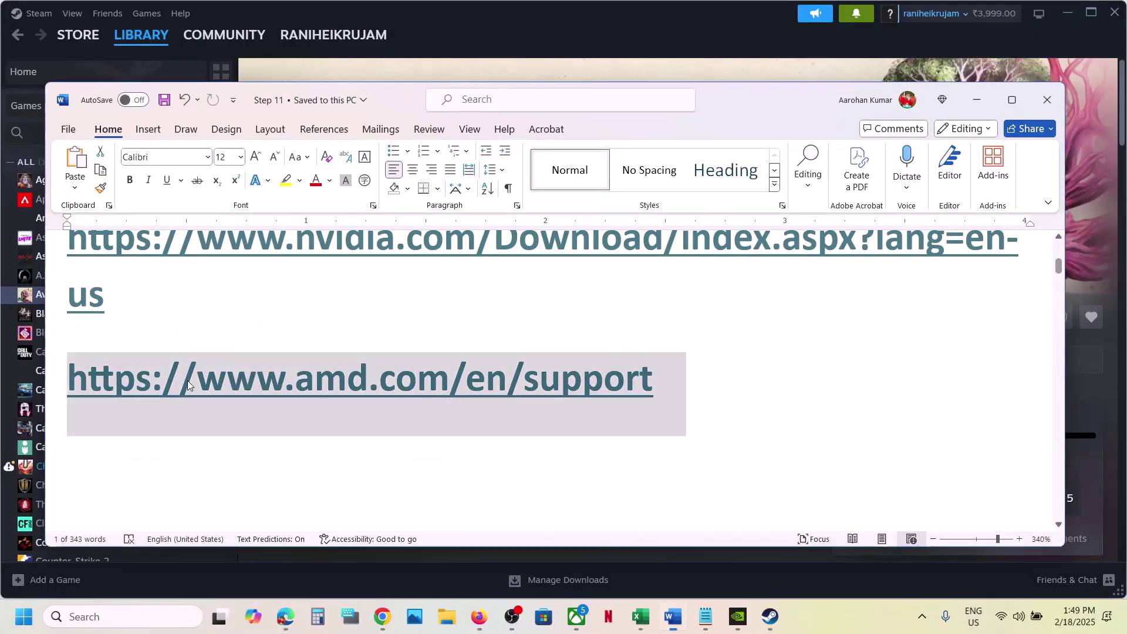
click(488, 388)
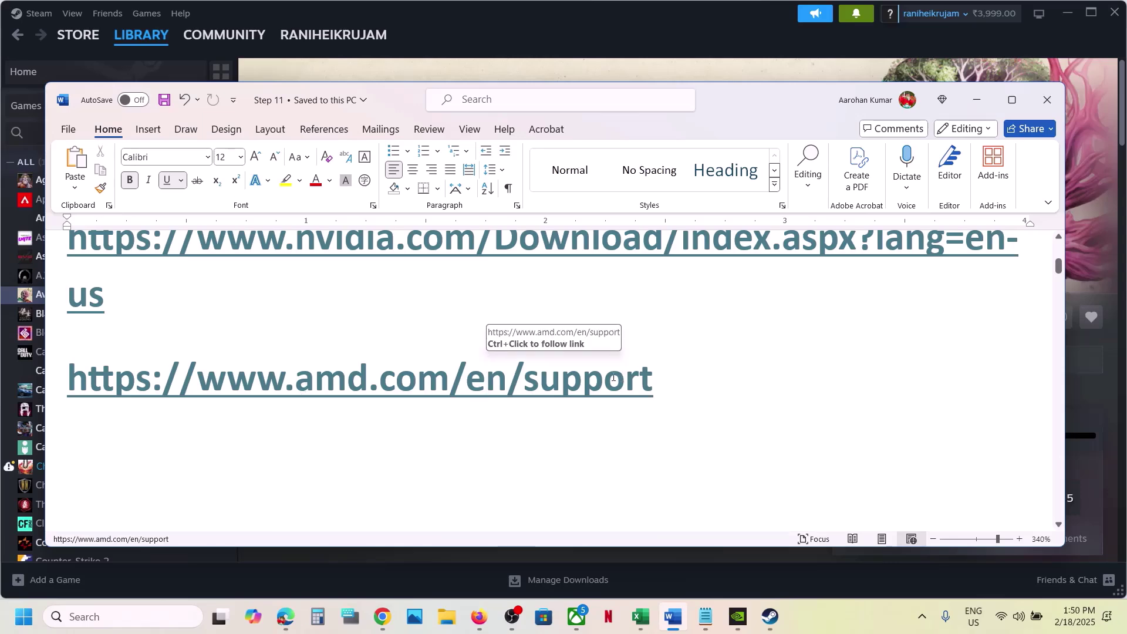
triple_click(234, 385)
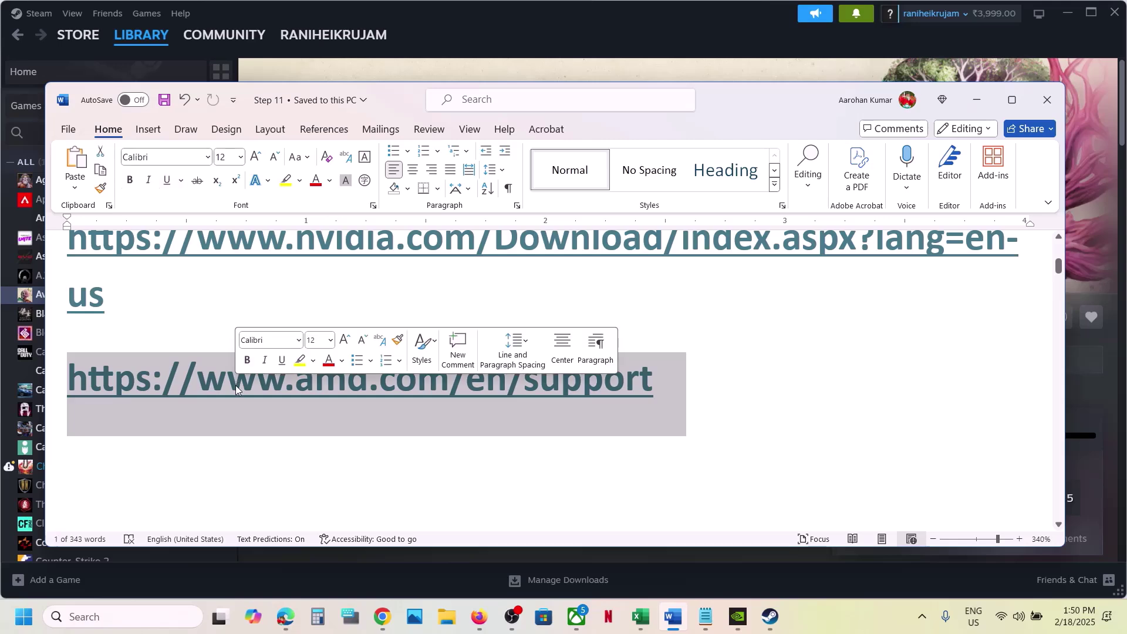
click(235, 385)
Review Step 3 of the document, about running the game on the dedicated graphics card.
scroll(236, 385, down, 2)
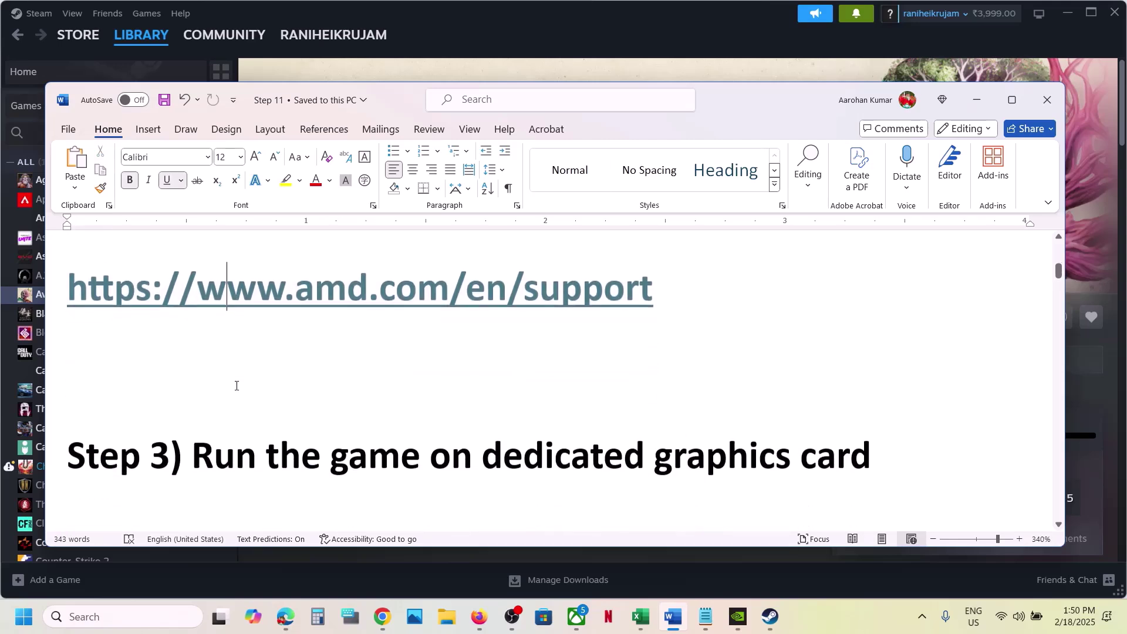
scroll(237, 386, down, 1)
drag(236, 385, 264, 423)
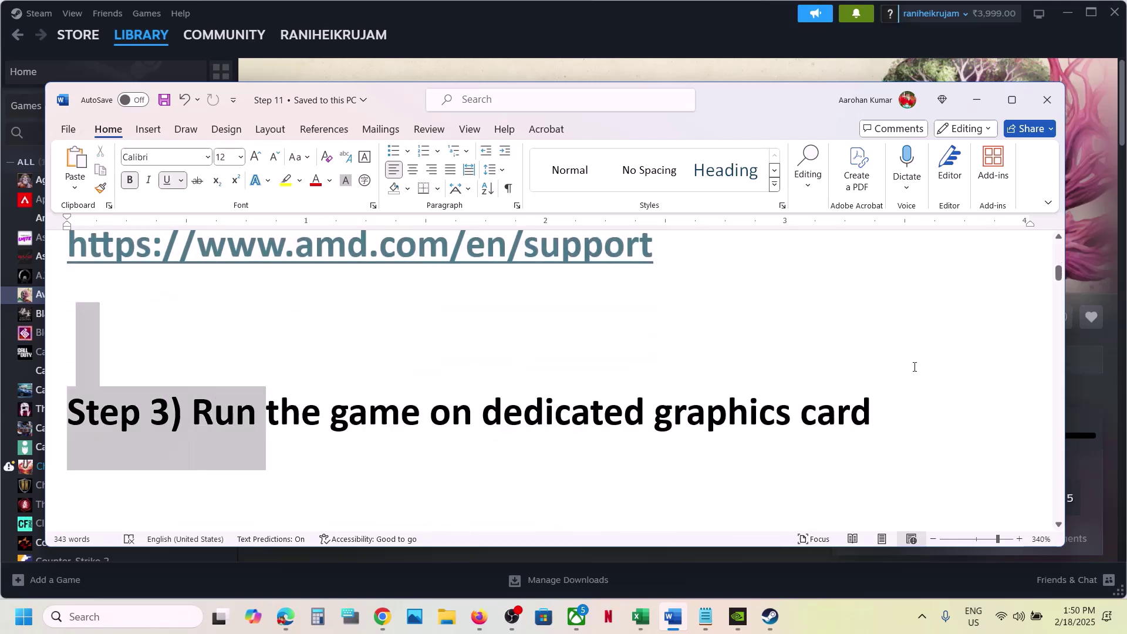
double_click(758, 405)
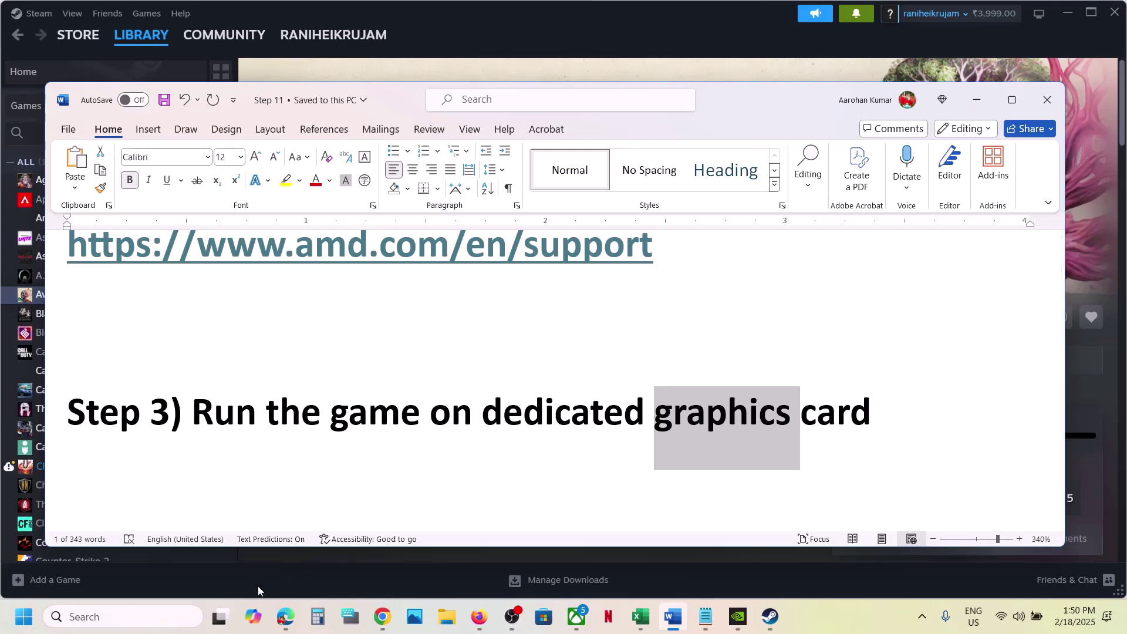
Find and open the Windows Graphics settings page.
click(118, 617)
text(graphics)
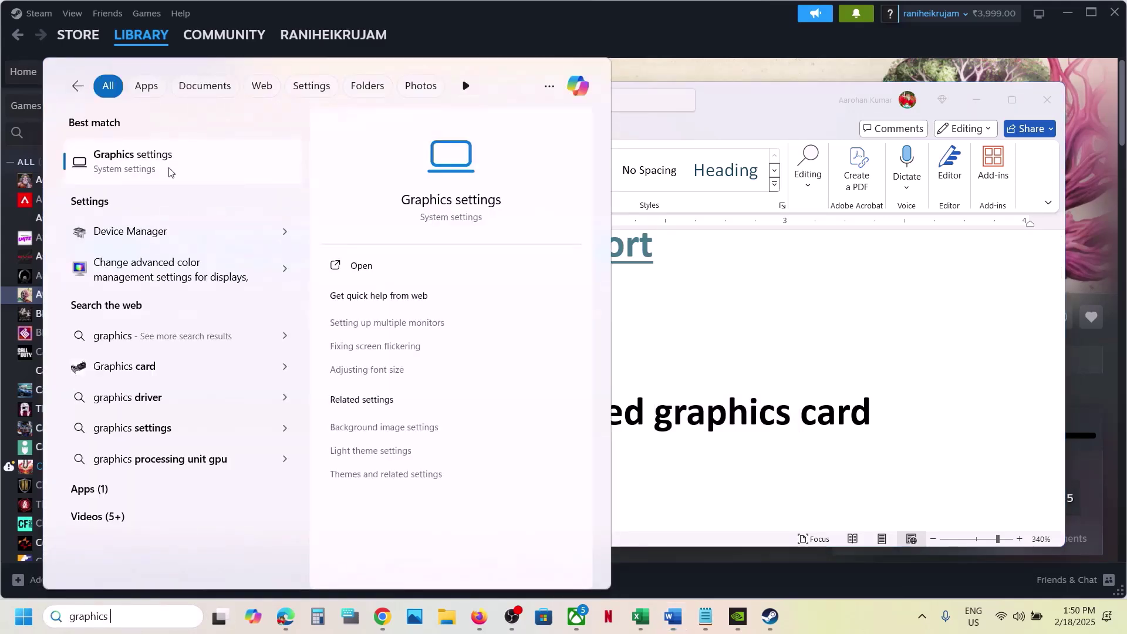
click(169, 171)
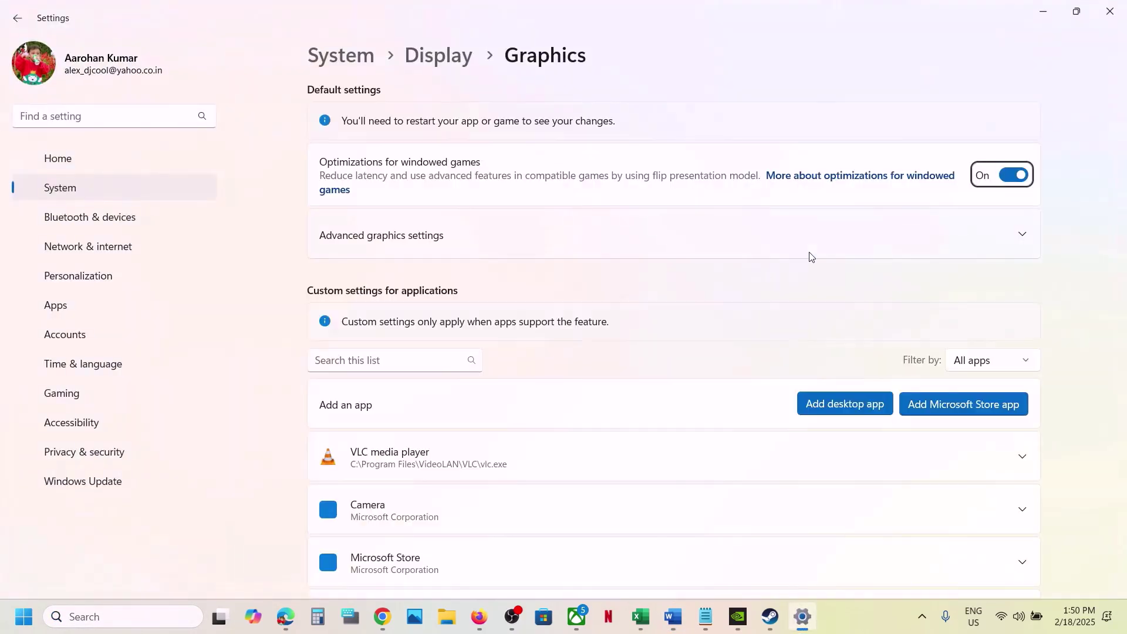
Add the Avowed application from the Steam steamapps\common\Avowed folder as a desktop app with custom graphics settings.
click(862, 403)
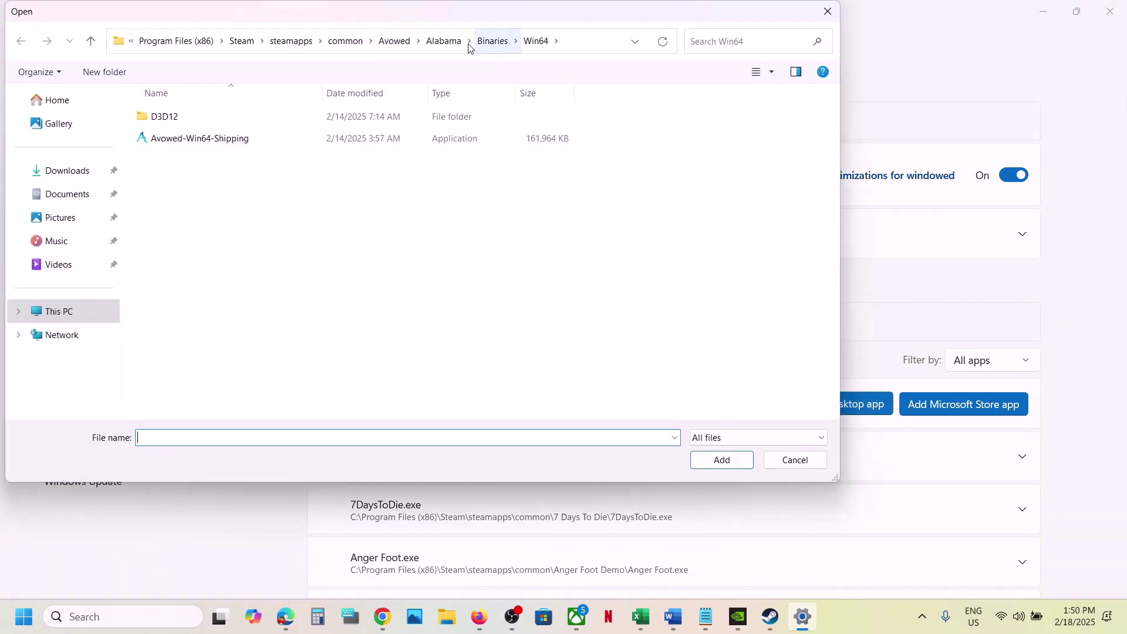
click(403, 50)
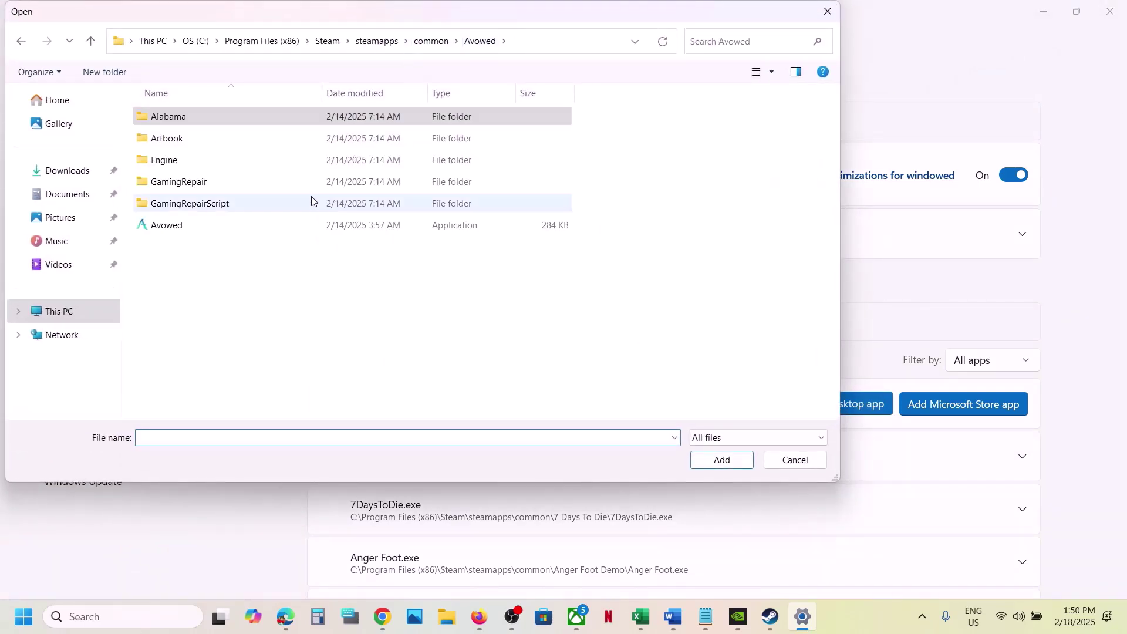
click(527, 46)
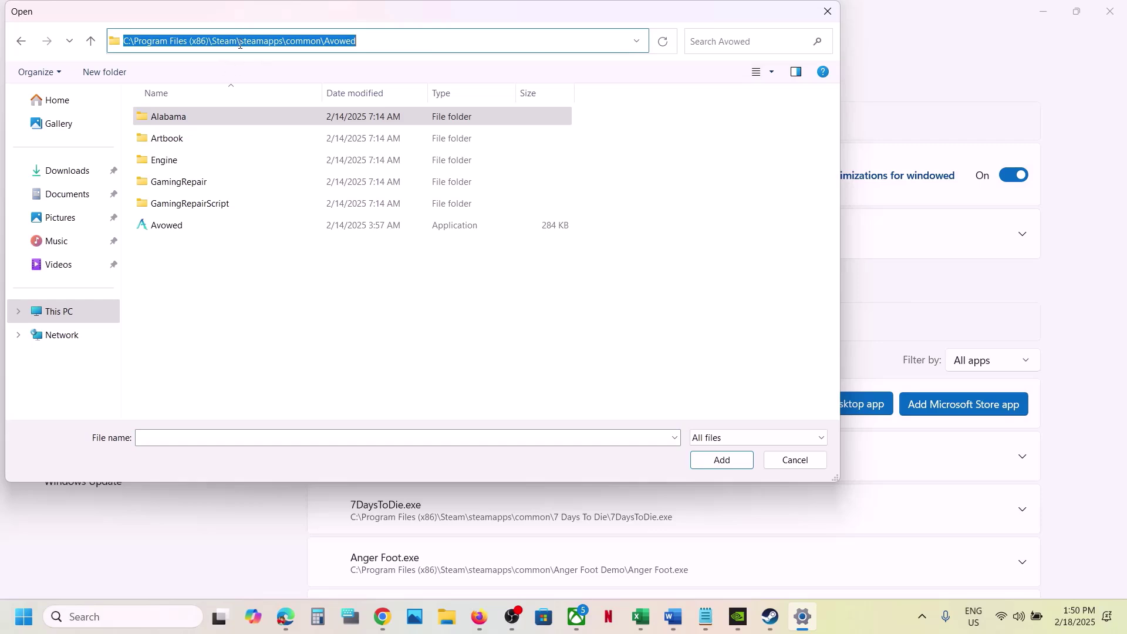
double_click(181, 123)
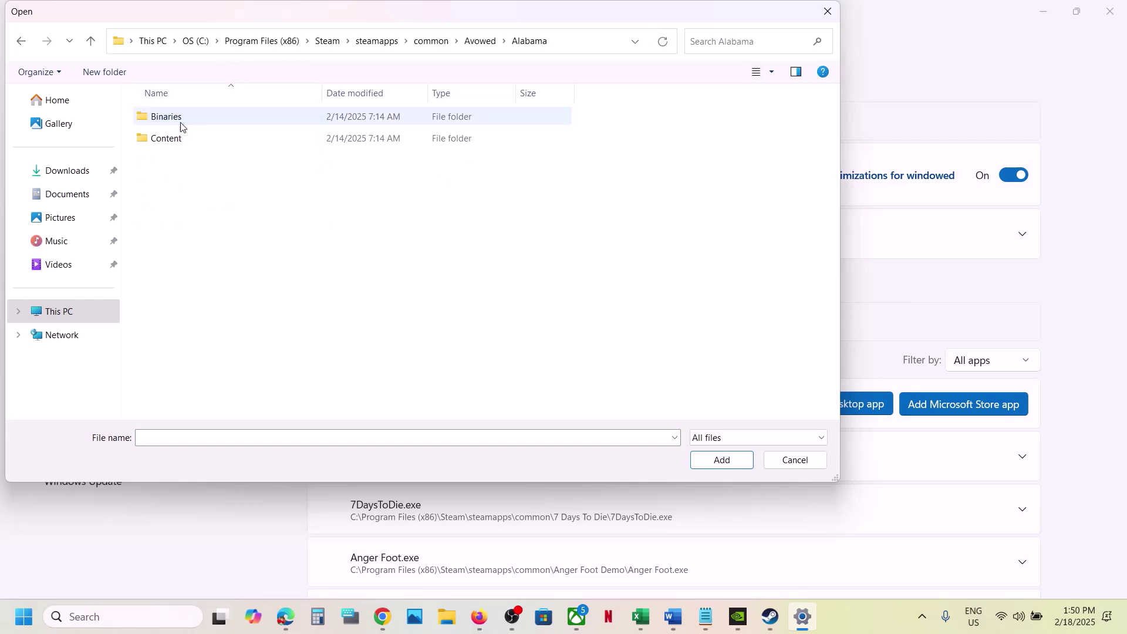
click(91, 42)
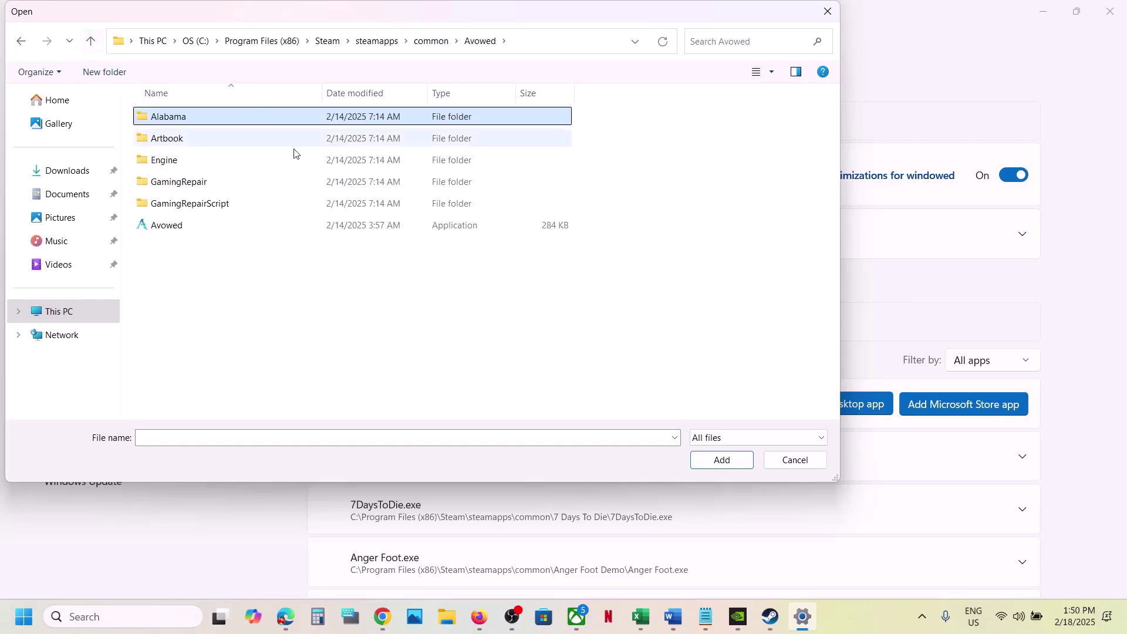
click(198, 230)
click(730, 461)
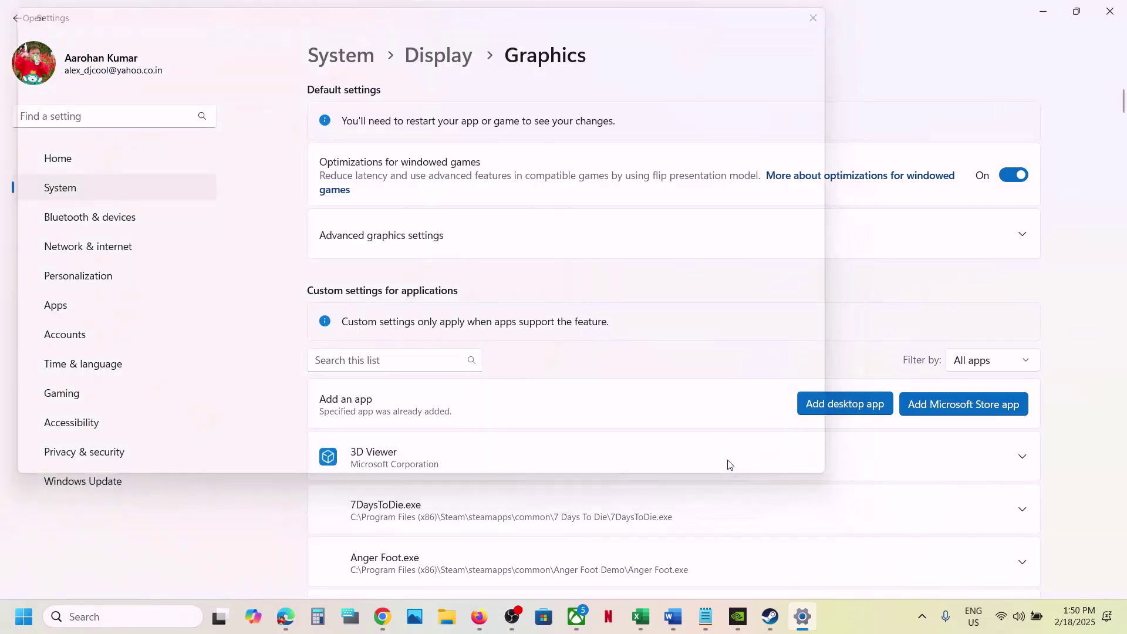
Set the GPU preference of the Avowed.exe entry (BootstrapPackagedGame) to High Performance (NVIDIA GeForce RTX 3050 Laptop GPU).
scroll(486, 491, down, 3)
scroll(486, 491, down, 4)
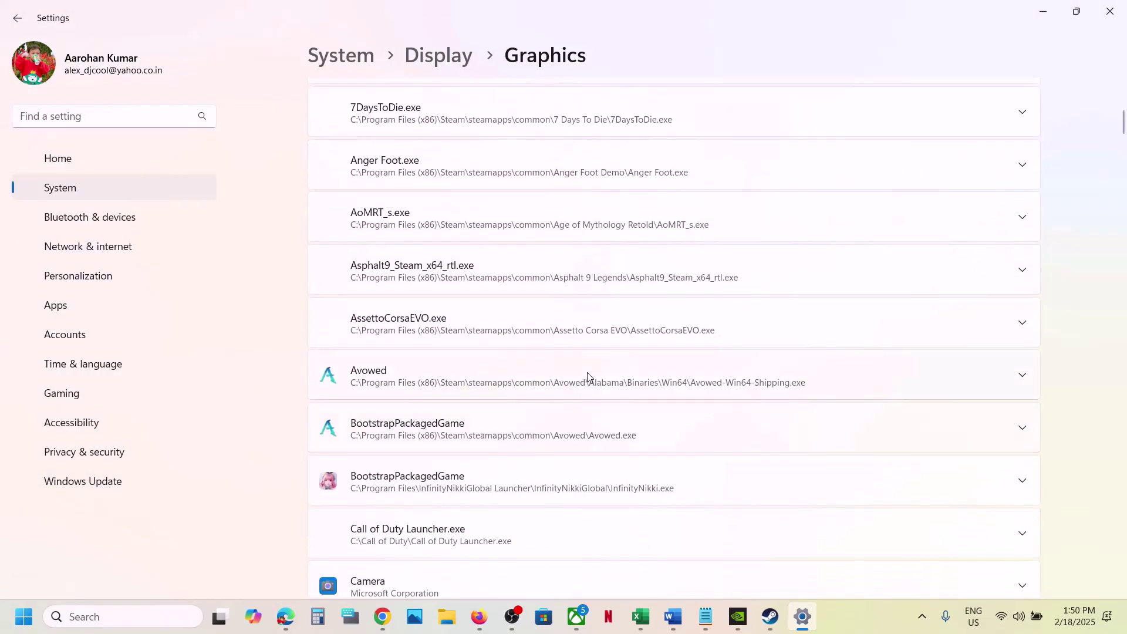
click(475, 435)
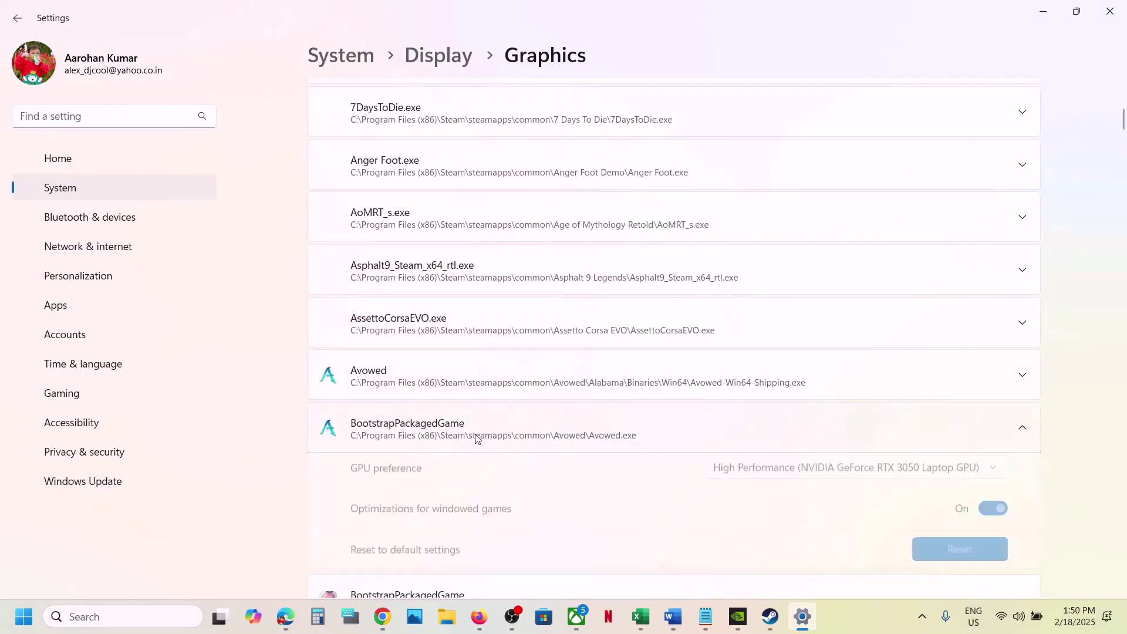
click(887, 472)
click(828, 470)
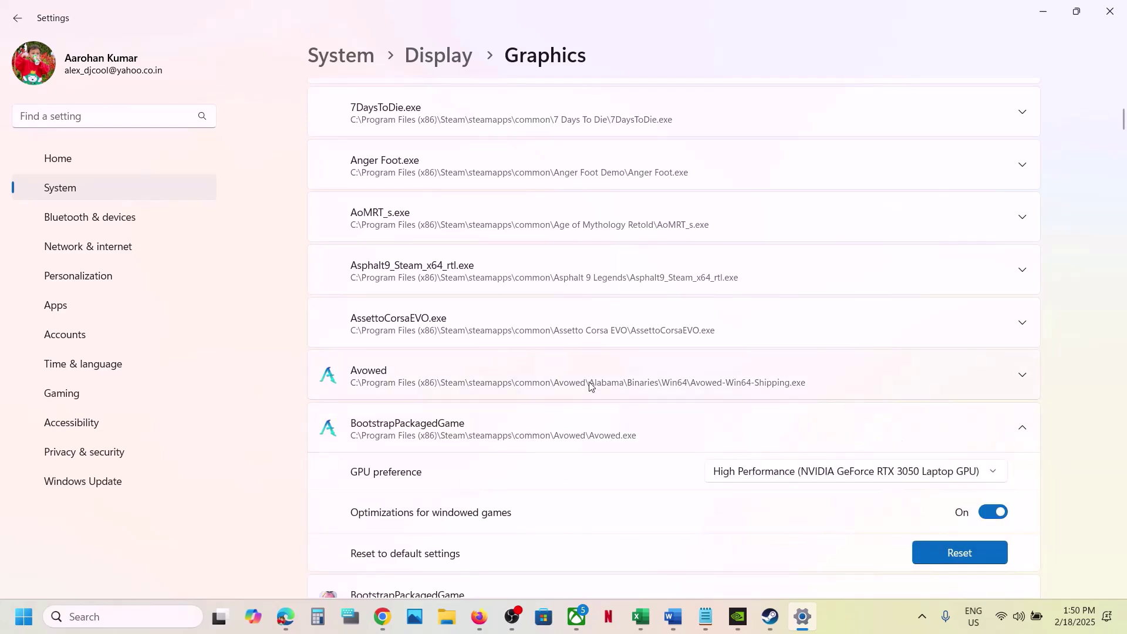
Add Avowed-Win64-Shipping from the game's Alabama\Binaries\Win64 folder as another desktop app.
scroll(591, 386, up, 2)
click(854, 112)
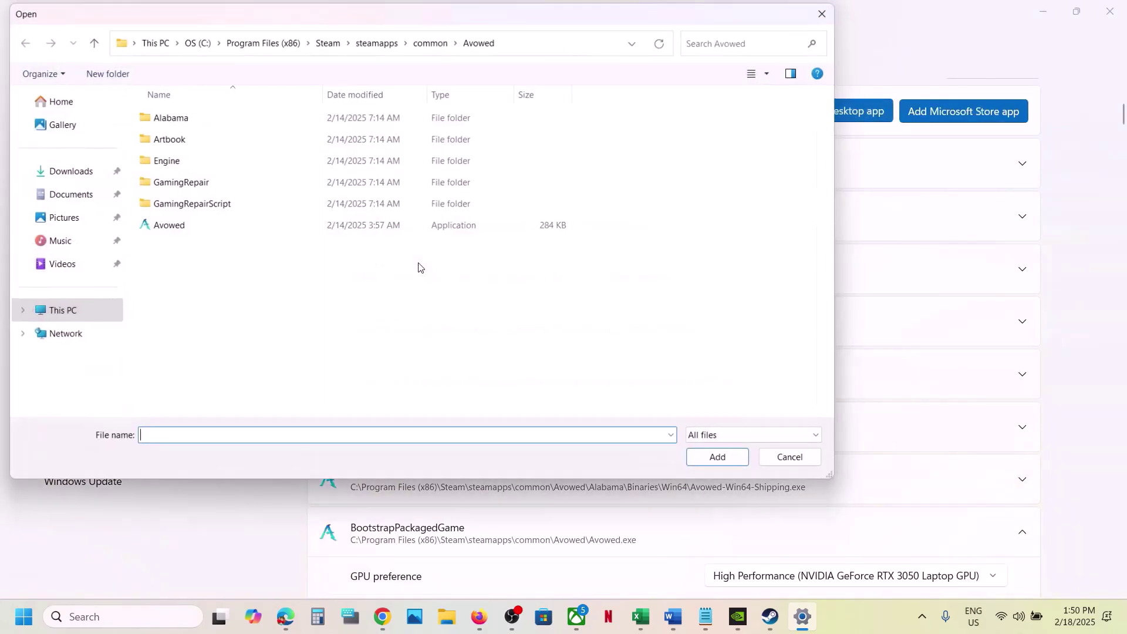
click(176, 123)
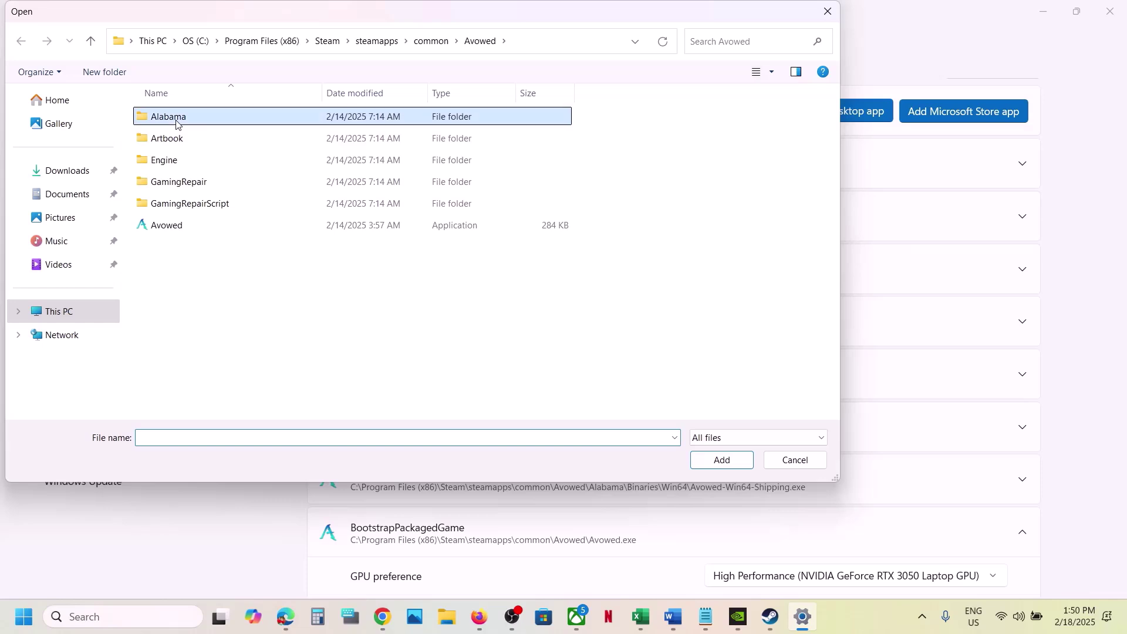
double_click(176, 120)
double_click(185, 121)
double_click(185, 121)
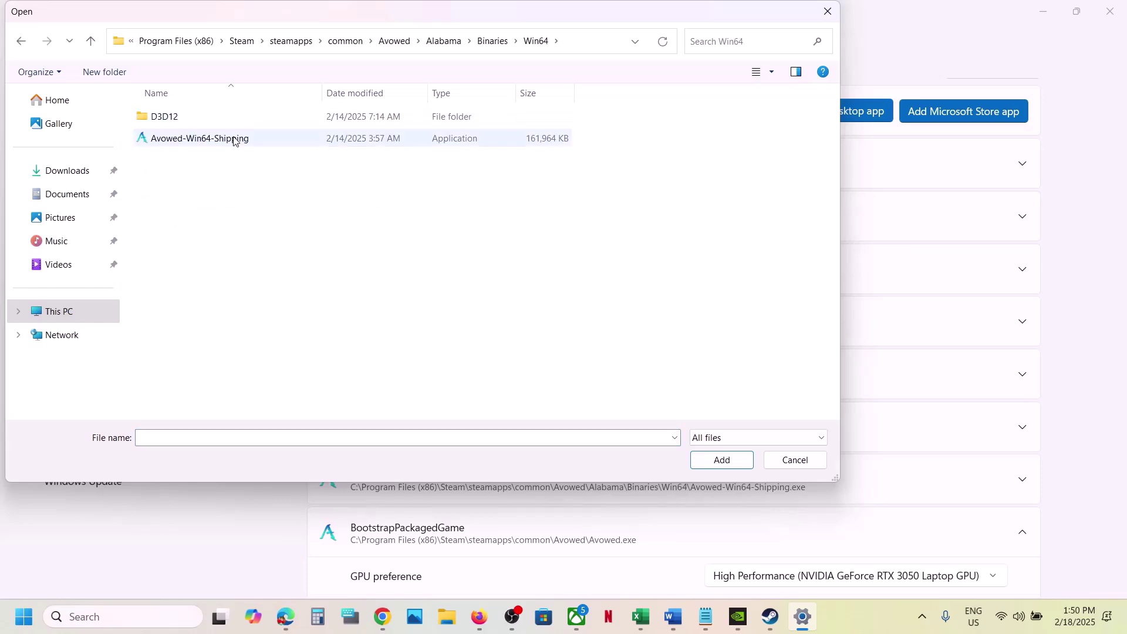
click(234, 141)
click(726, 460)
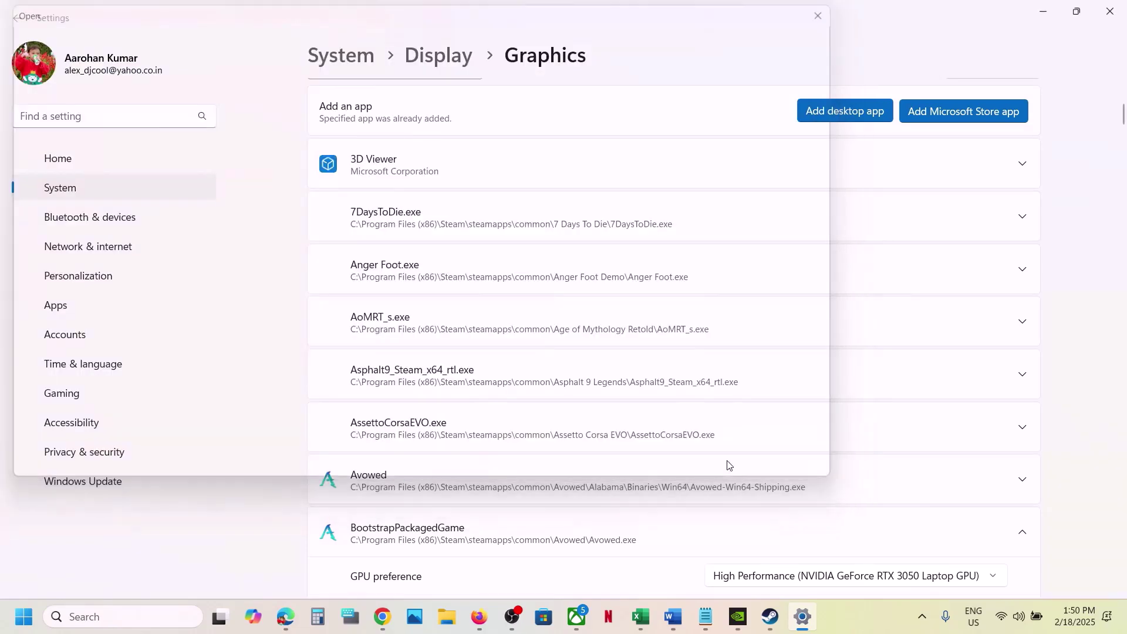
Set the GPU preference of the Avowed-Win64-Shipping.exe entry to High Performance (NVIDIA GeForce RTX 3050 Laptop GPU) and close Settings.
scroll(574, 465, down, 1)
click(518, 421)
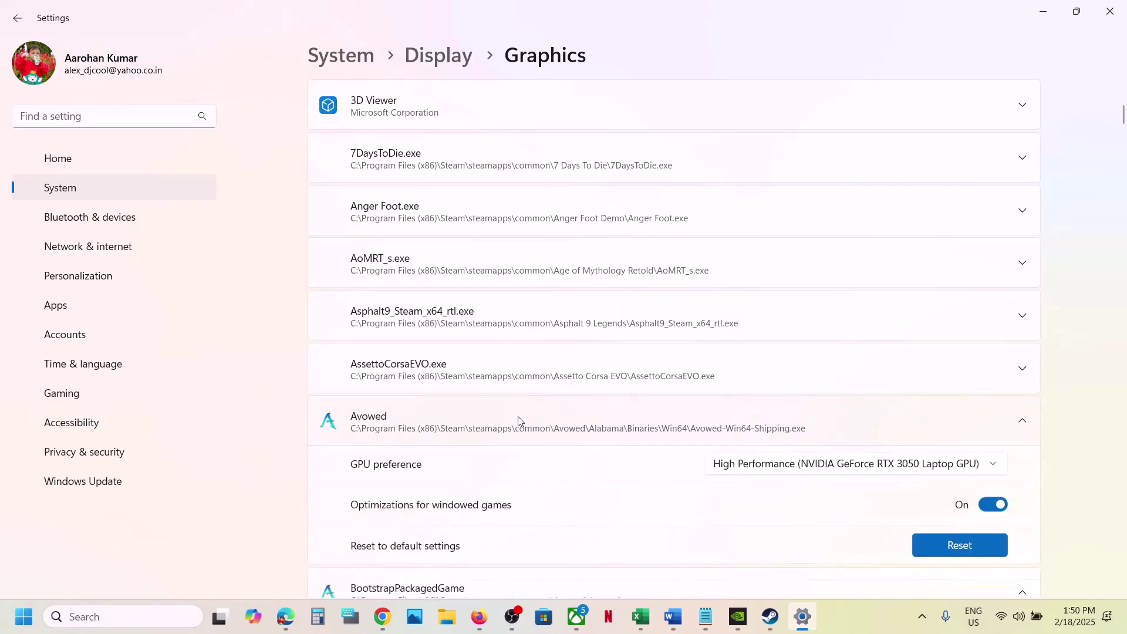
click(919, 464)
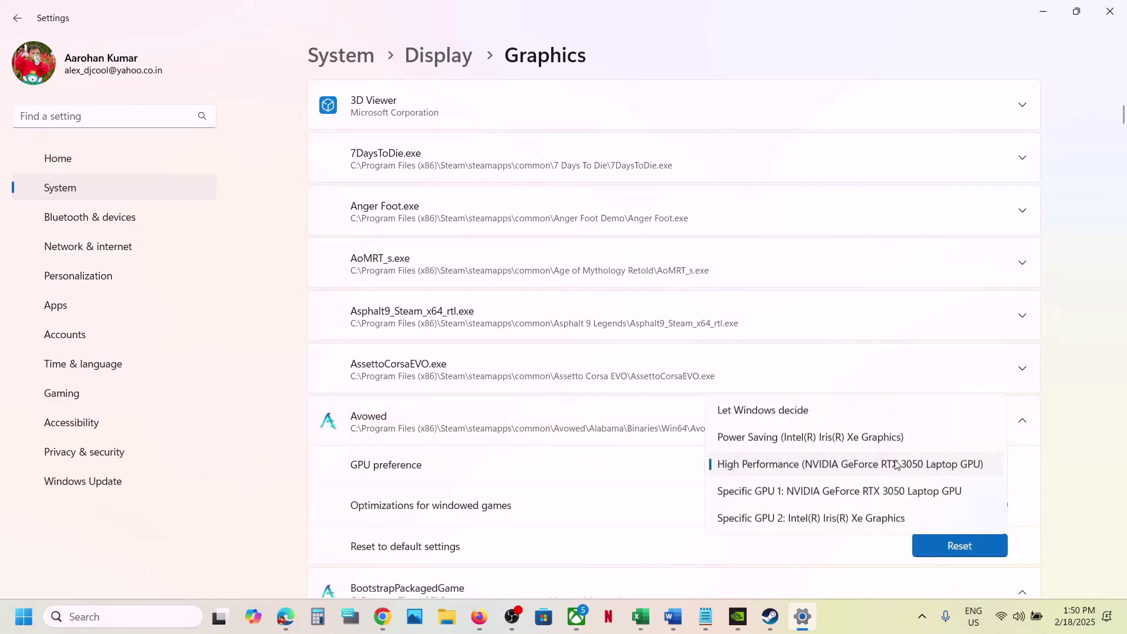
click(857, 465)
click(1105, 11)
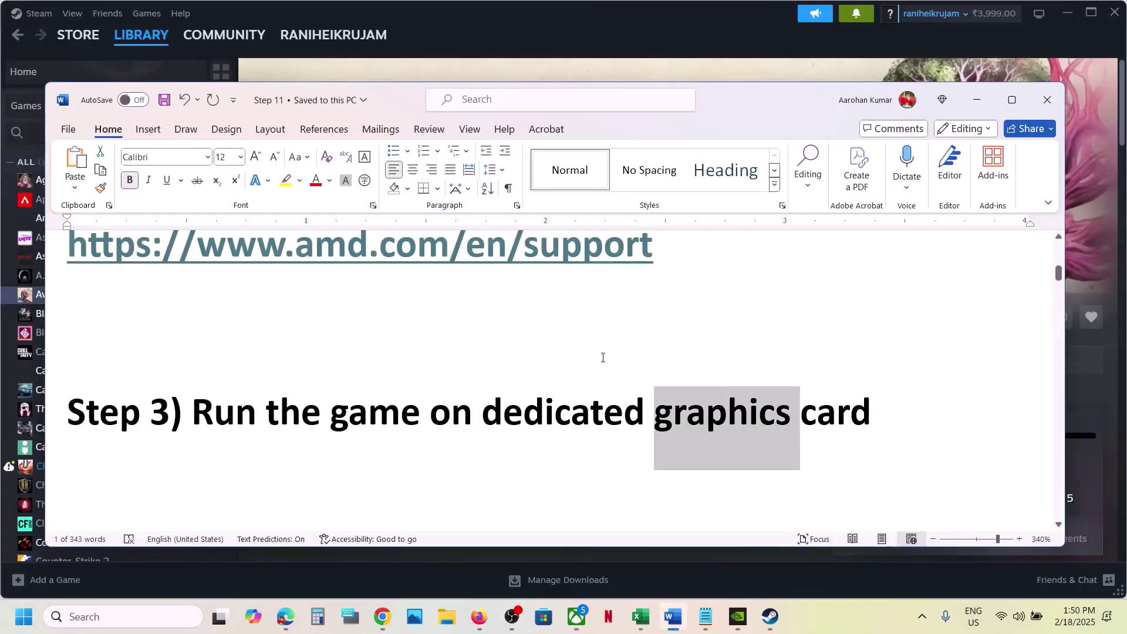
Review Step 4 of the Word document, about rolling back the graphics card driver.
scroll(602, 357, down, 3)
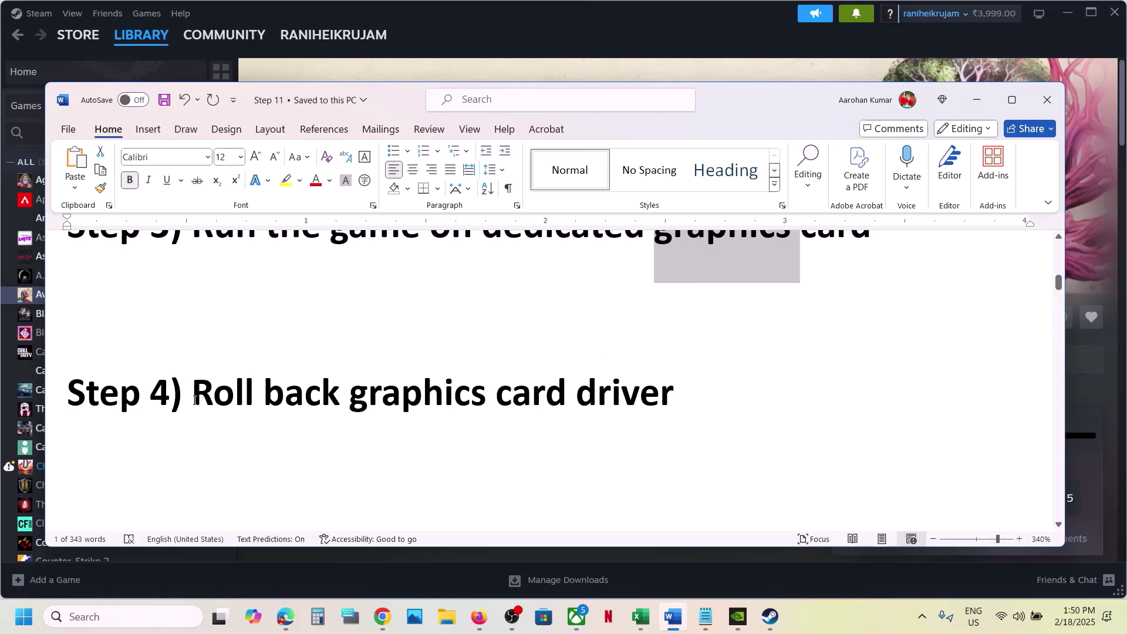
drag(195, 401, 699, 392)
click(699, 391)
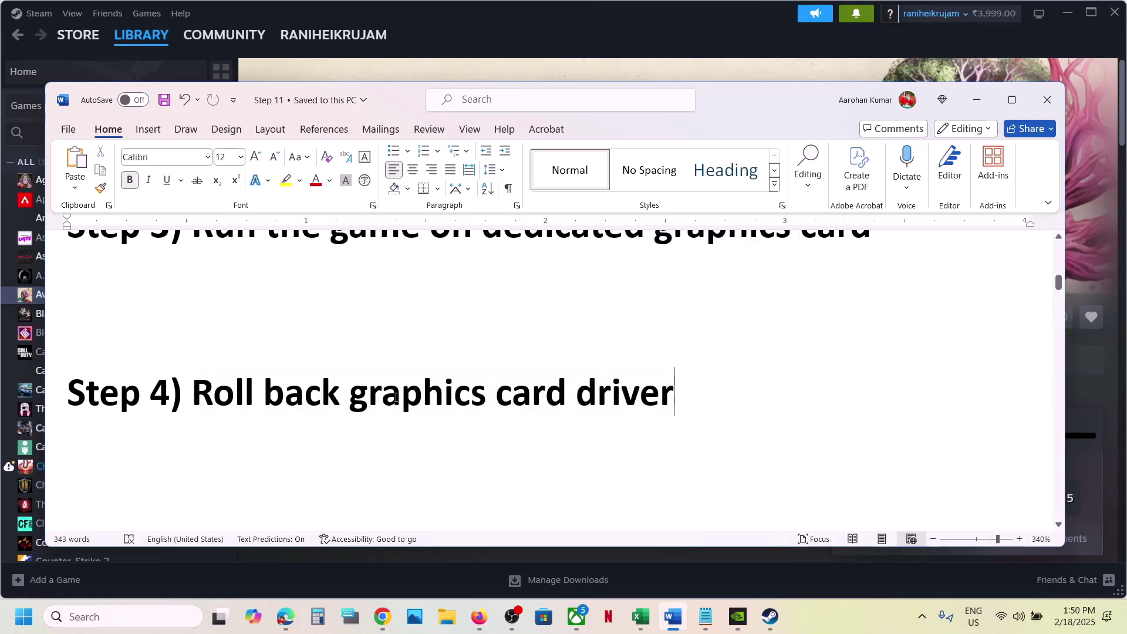
drag(202, 394, 716, 391)
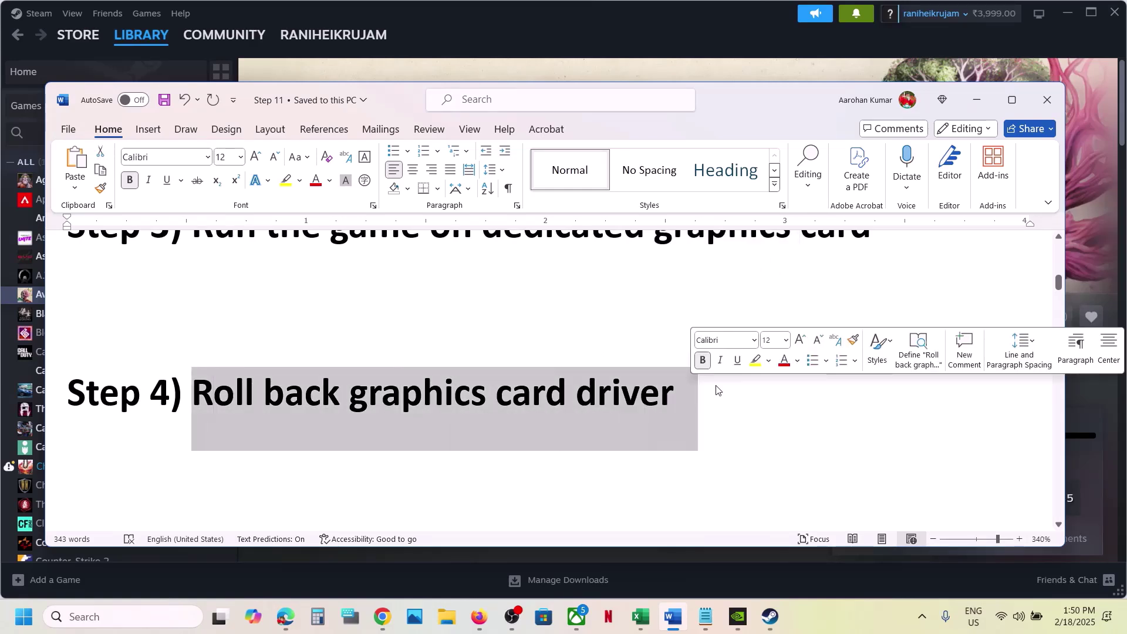
Copy the NVIDIA driver download link from Step 2 and open it in a new Chrome window.
scroll(584, 365, up, 6)
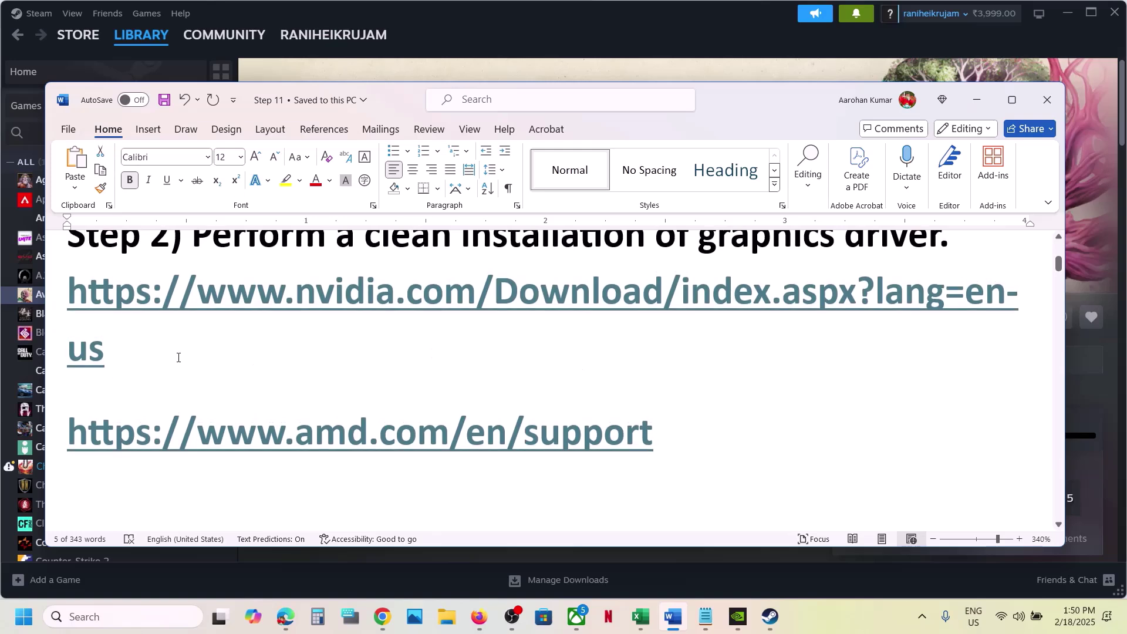
triple_click(144, 351)
key(ctrl+c)
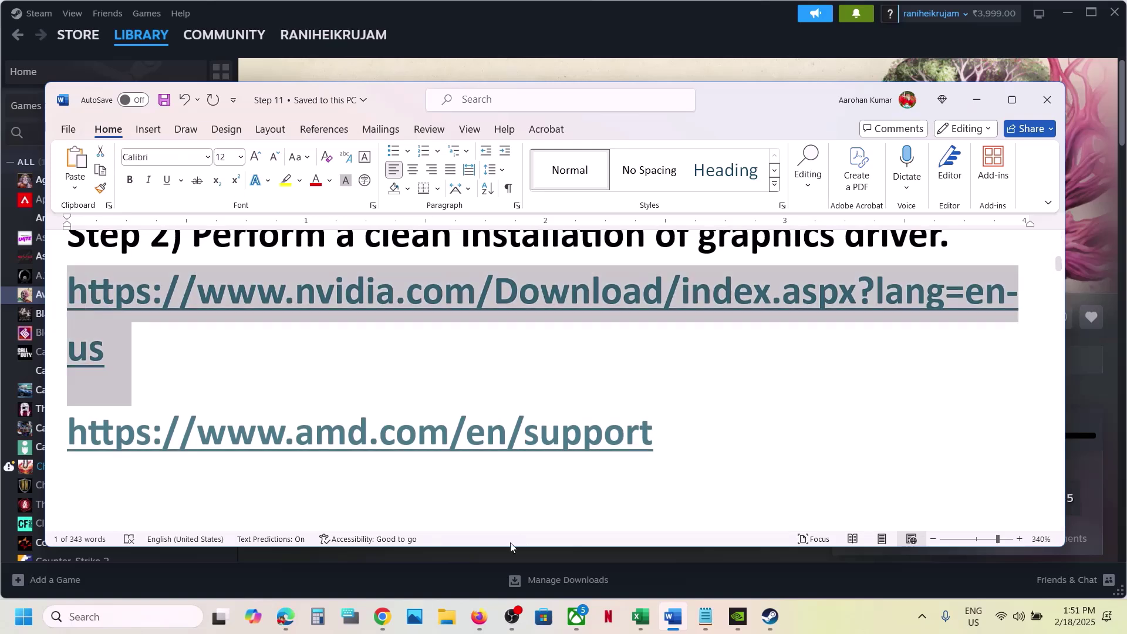
right_click(382, 616)
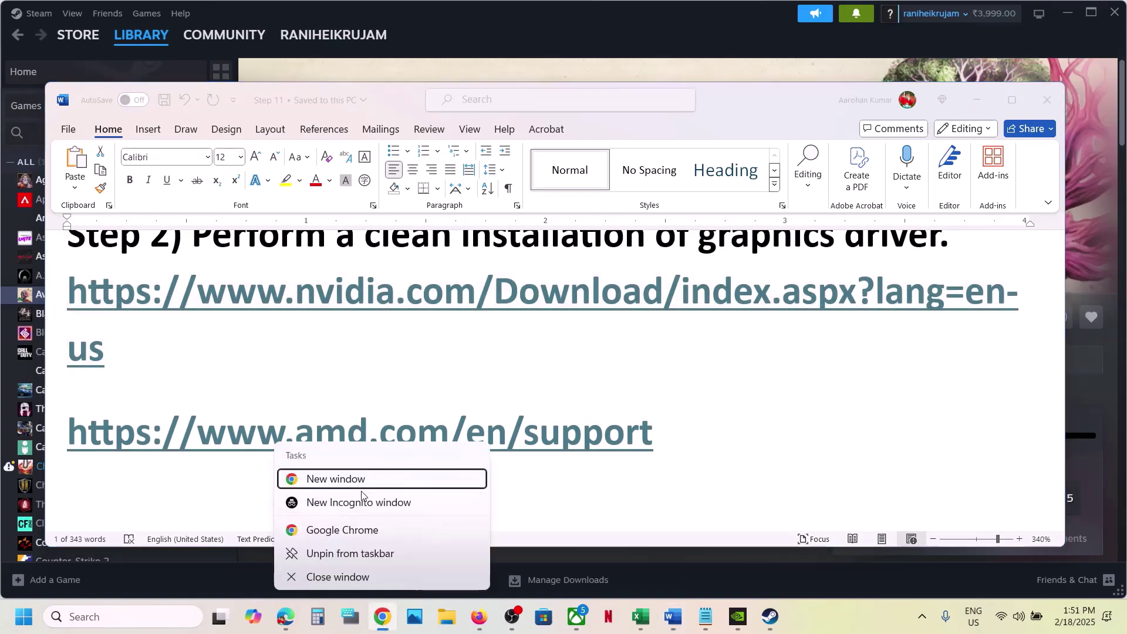
click(352, 479)
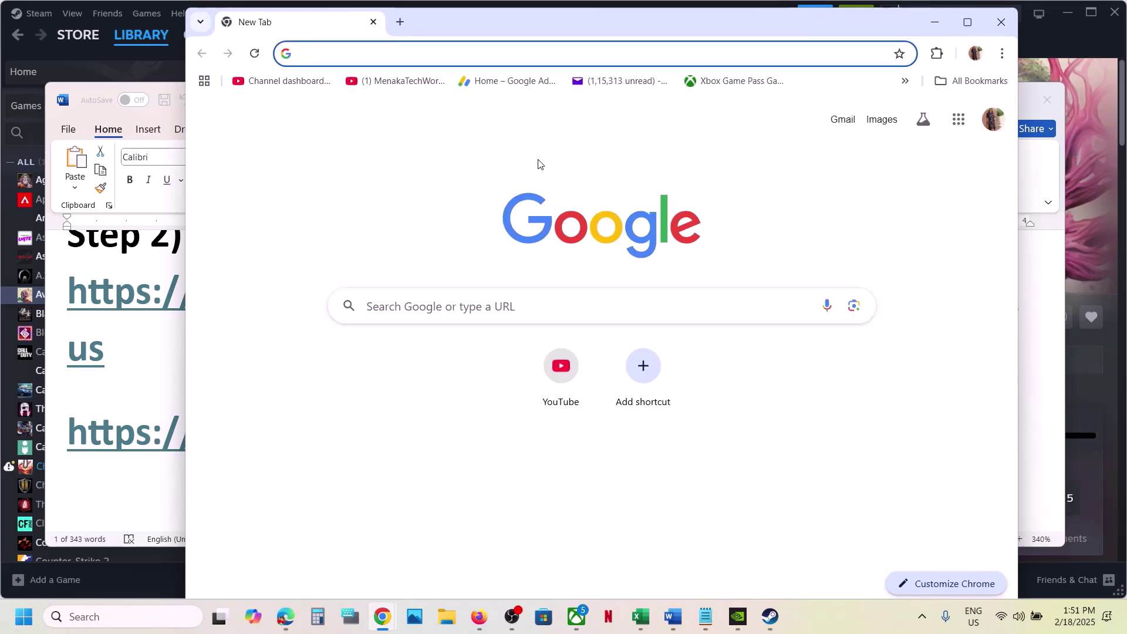
key(ctrl+v)
key(Return)
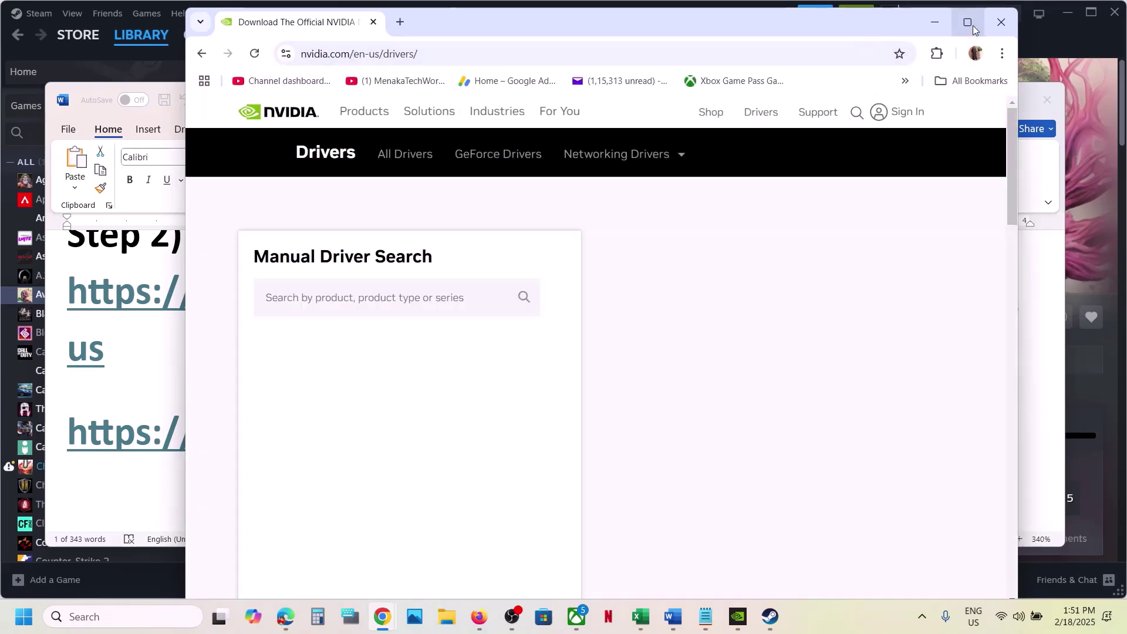
Maximize the browser and search for GeForce RTX 3050 Laptop GPU drivers for Windows 11 in English (US).
click(968, 22)
scroll(354, 357, down, 5)
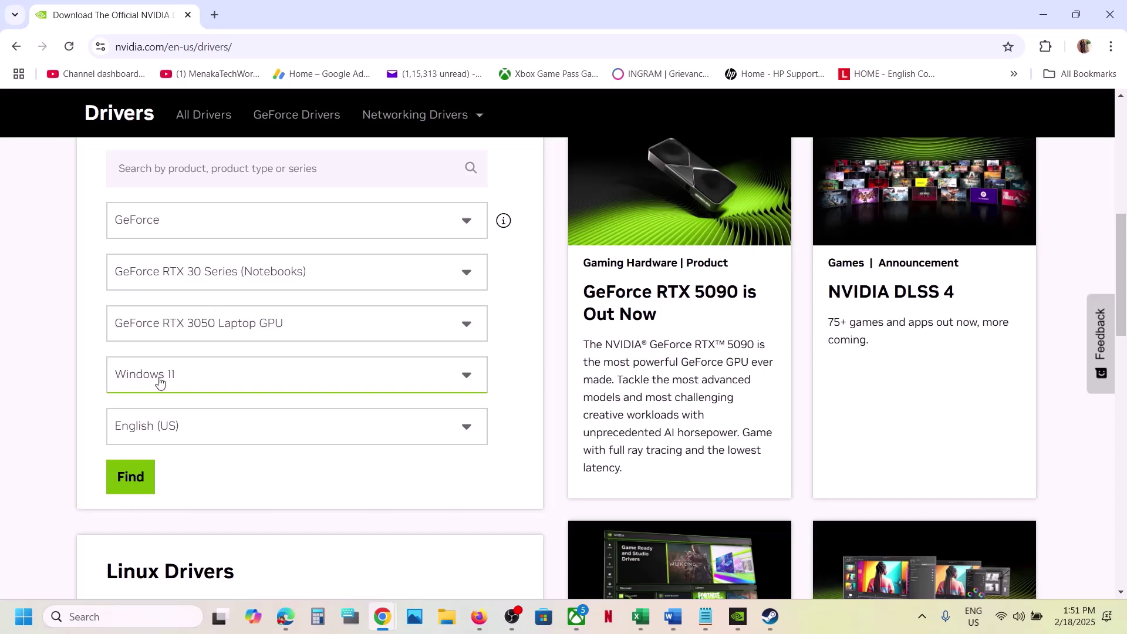
click(139, 479)
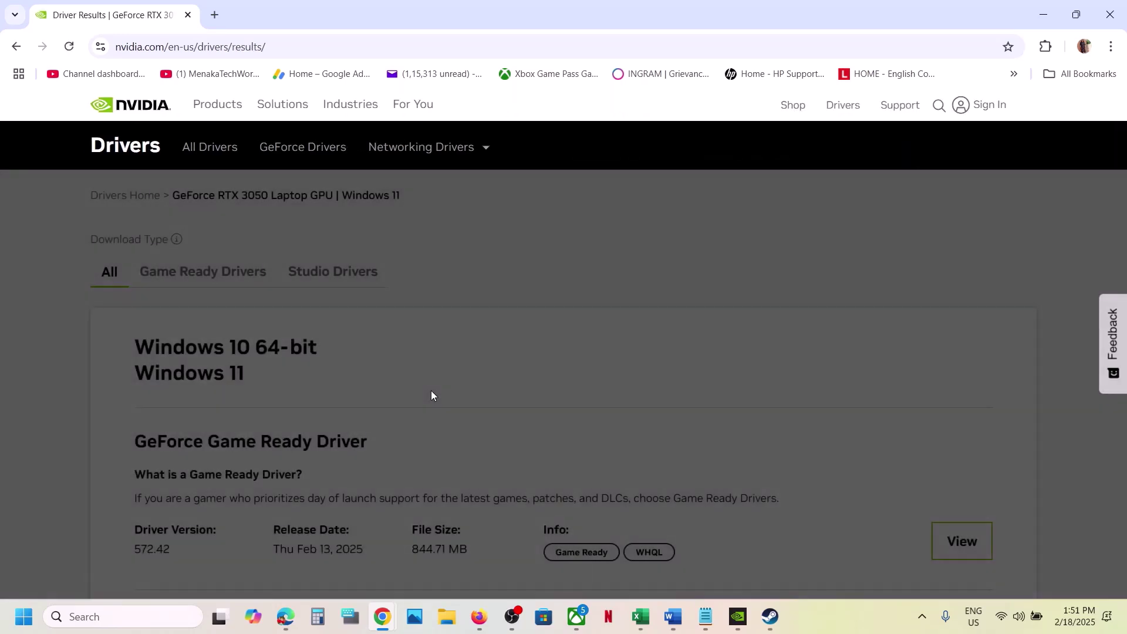
Expand the list of more driver versions and examine the version numbers and release dates of the older Game Ready drivers.
scroll(430, 395, down, 8)
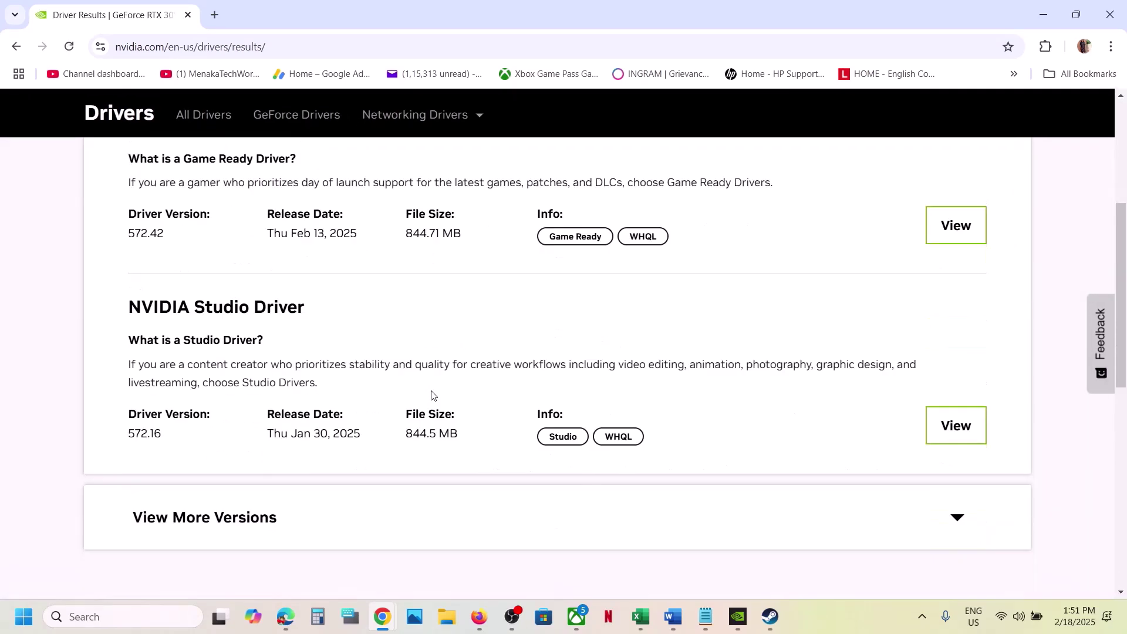
click(207, 376)
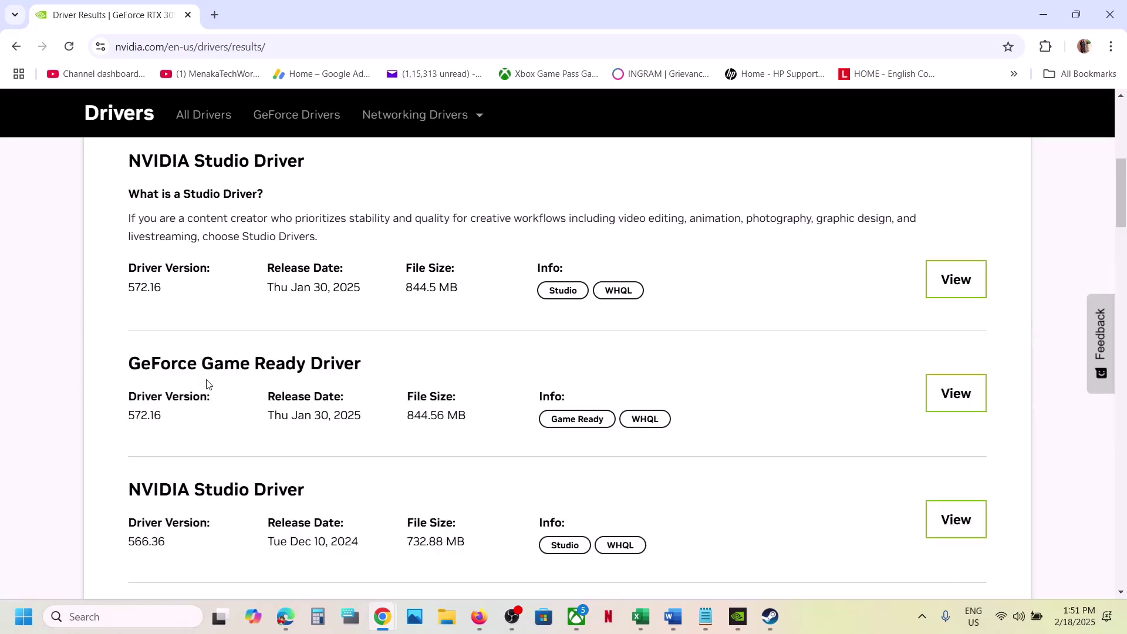
scroll(207, 384, down, 3)
scroll(207, 381, up, 2)
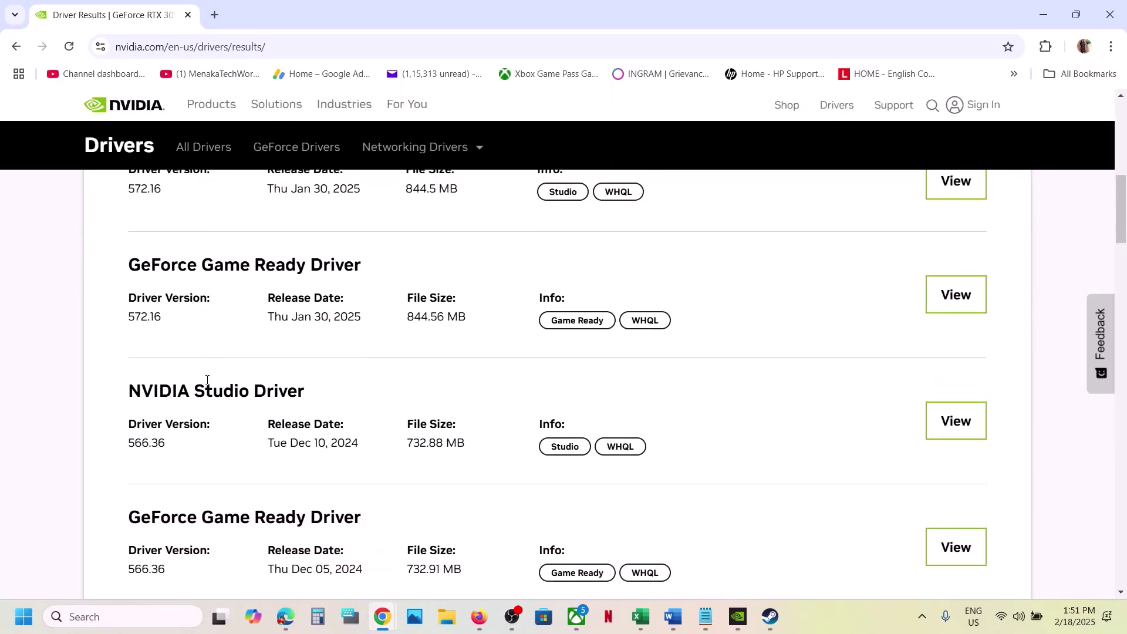
scroll(207, 382, up, 1)
scroll(206, 384, down, 2)
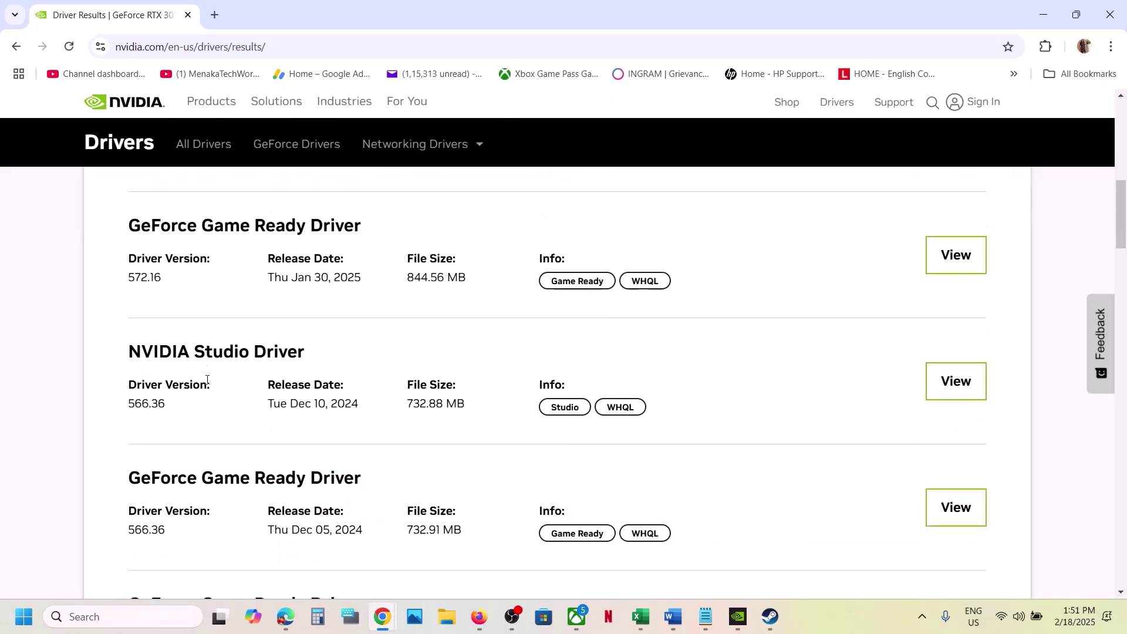
scroll(206, 381, up, 1)
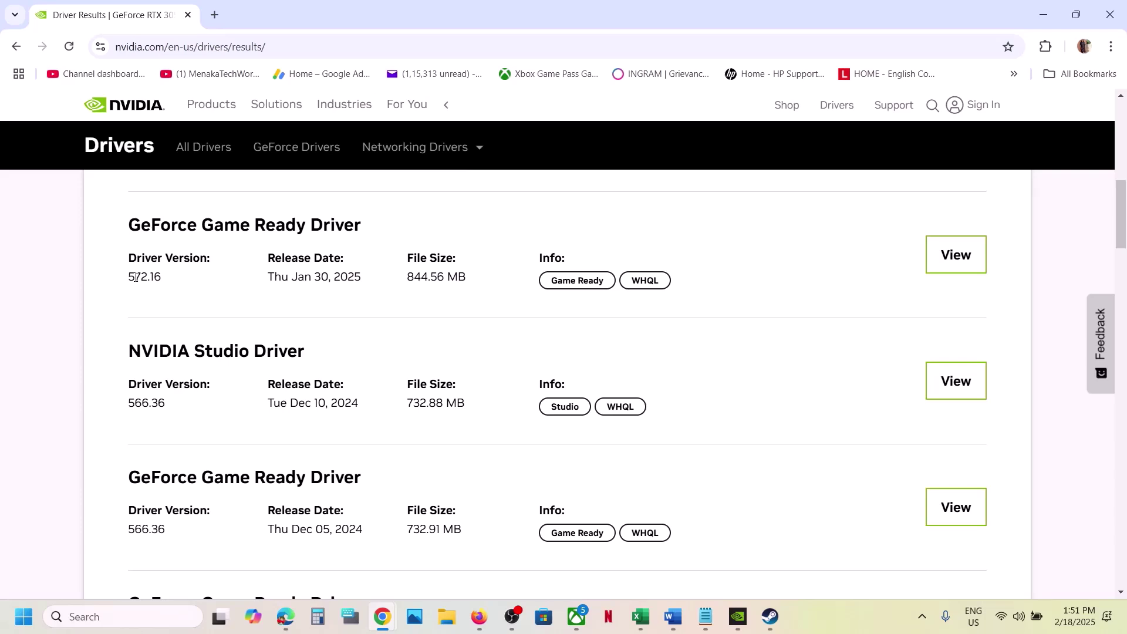
scroll(135, 277, up, 3)
scroll(135, 277, down, 1)
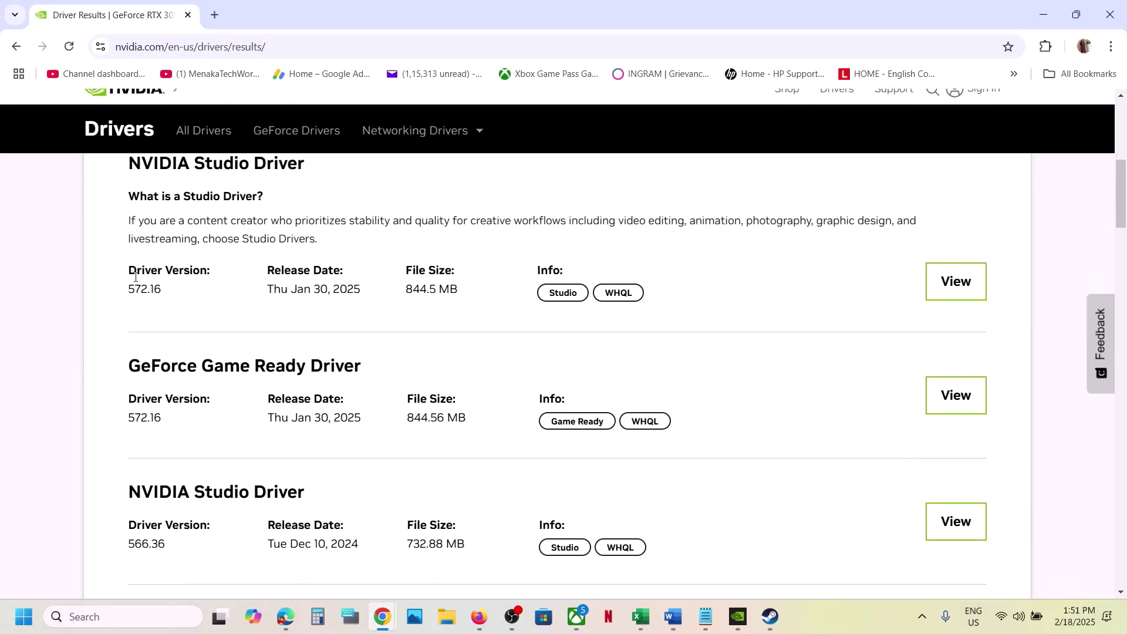
drag(127, 397, 156, 396)
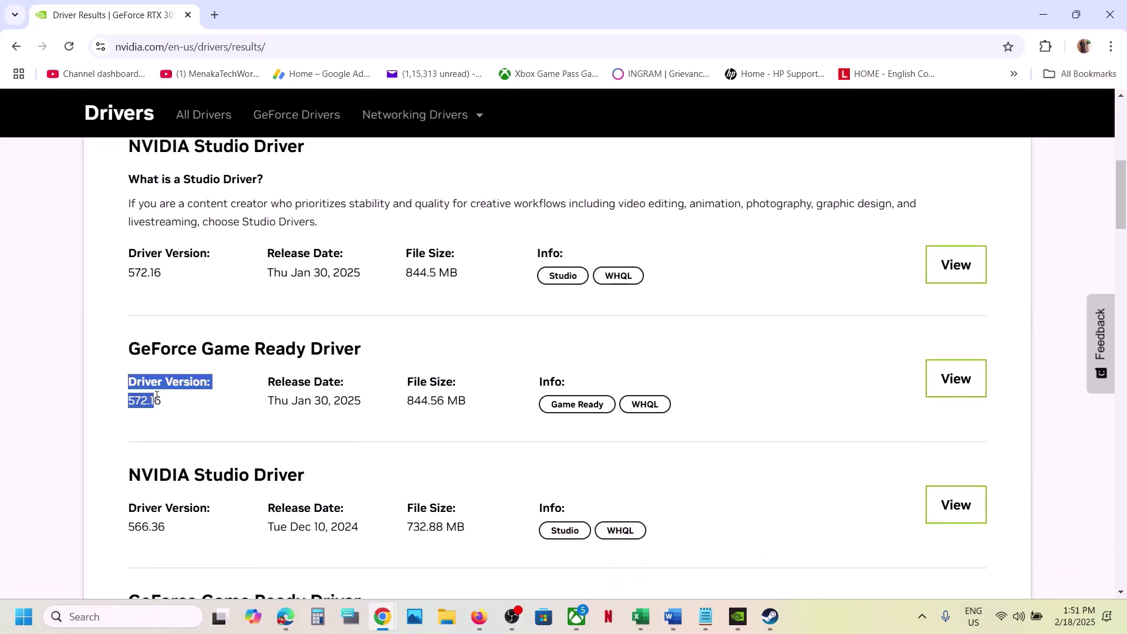
Examine the version numbers and release dates of the older Game Ready and Studio drivers from 2024.
scroll(156, 398, down, 2)
scroll(172, 446, down, 2)
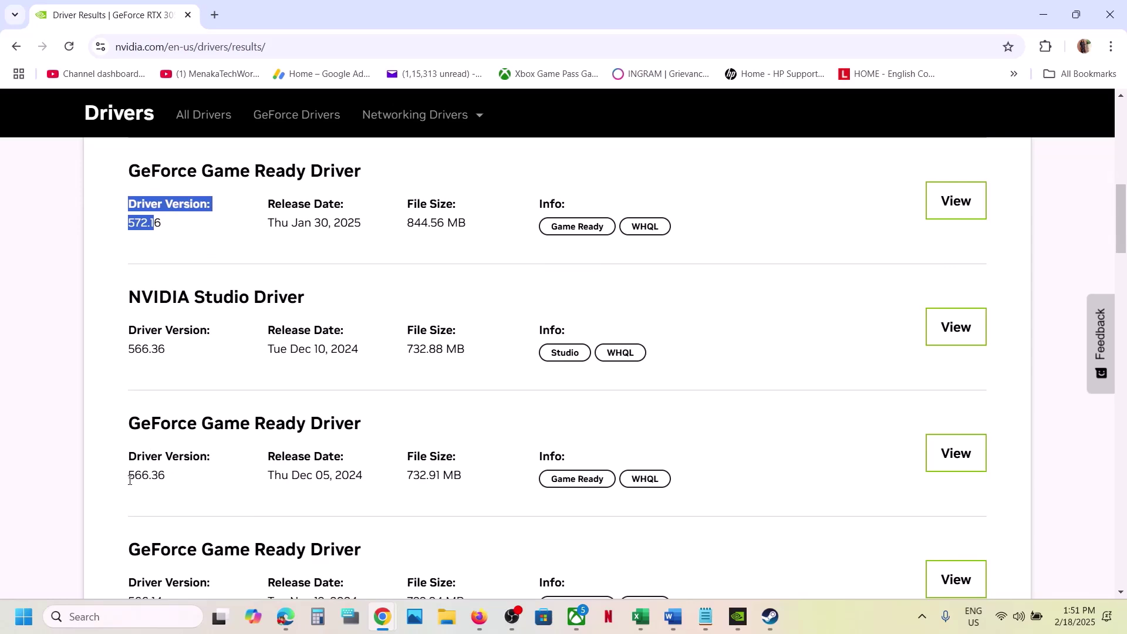
drag(129, 480, 179, 482)
click(179, 482)
scroll(179, 480, down, 8)
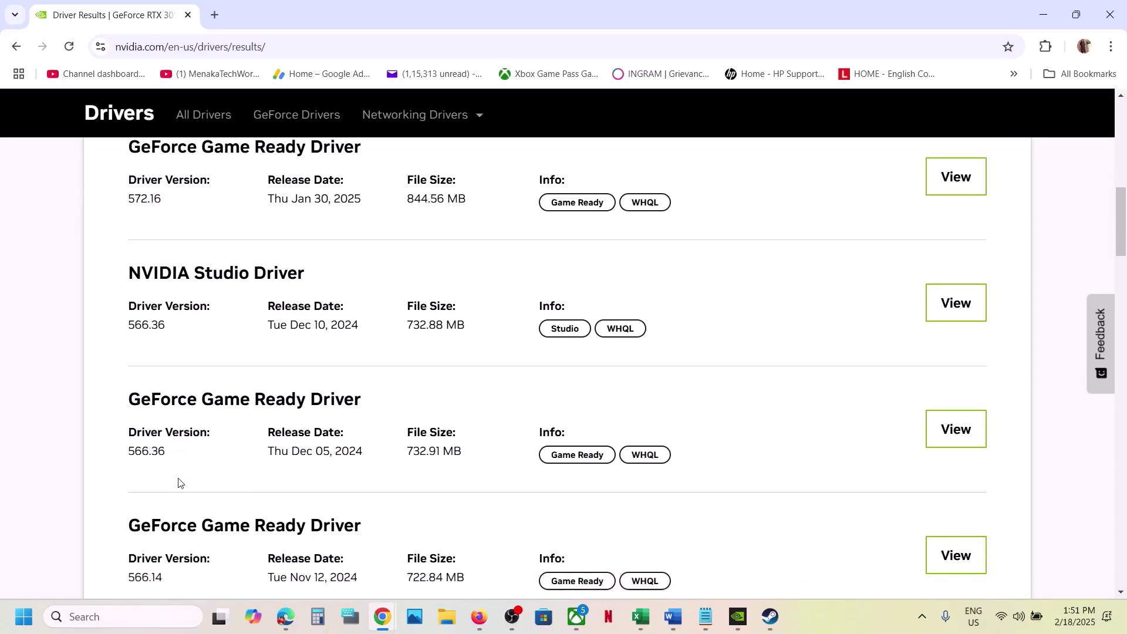
scroll(179, 479, down, 7)
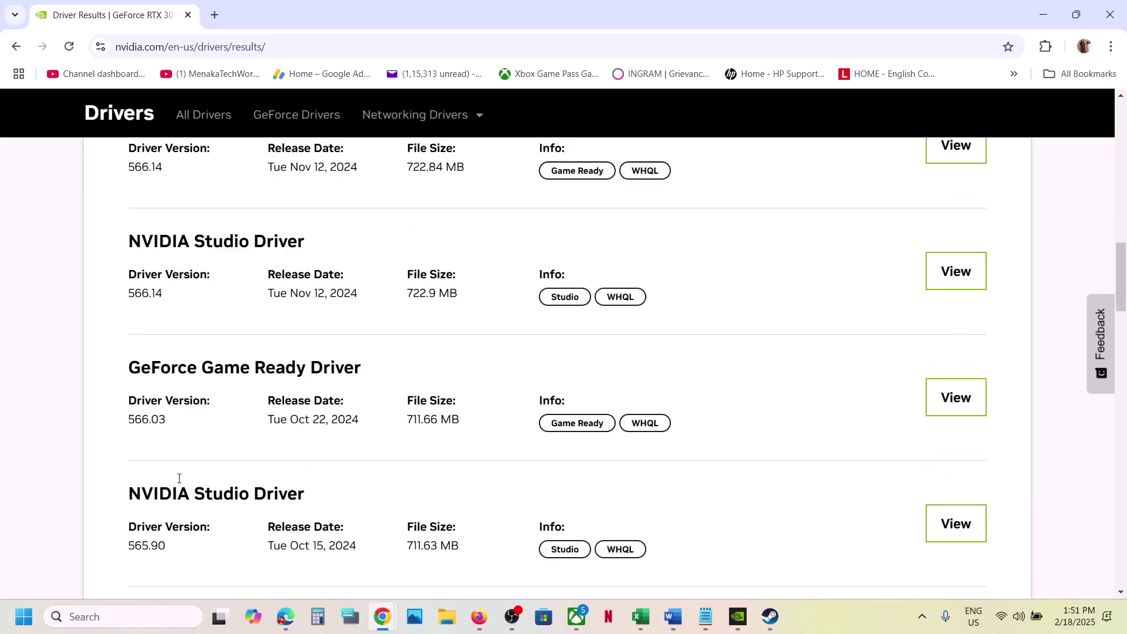
scroll(179, 482, down, 1)
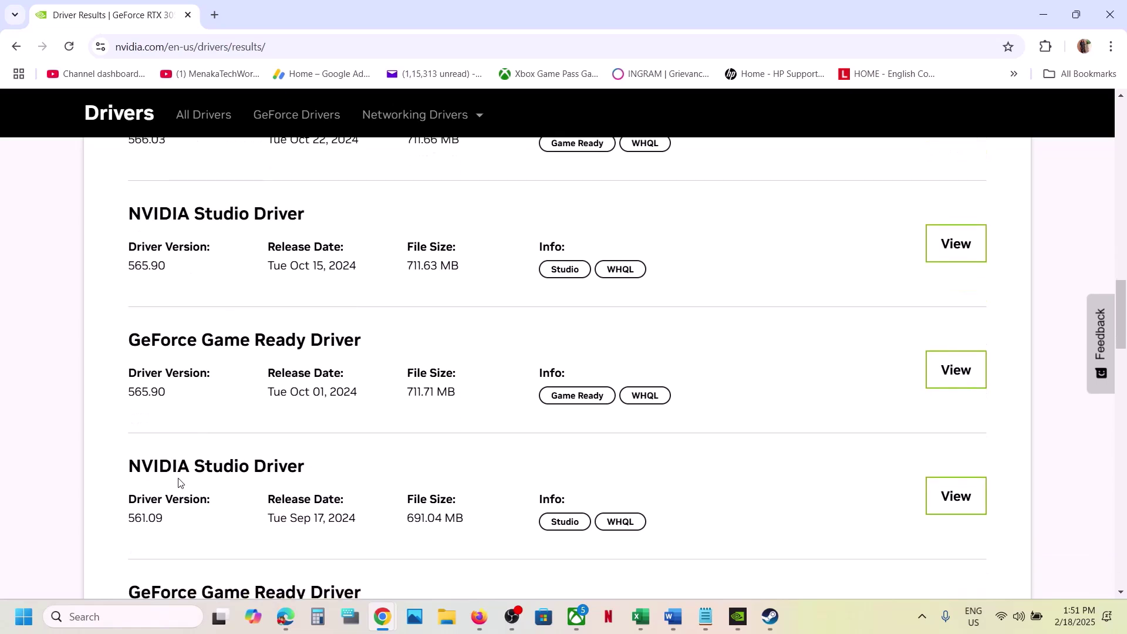
mouse_move(125, 525)
mouse_down()
mouse_move(167, 523)
mouse_move(127, 523)
mouse_up()
click(167, 524)
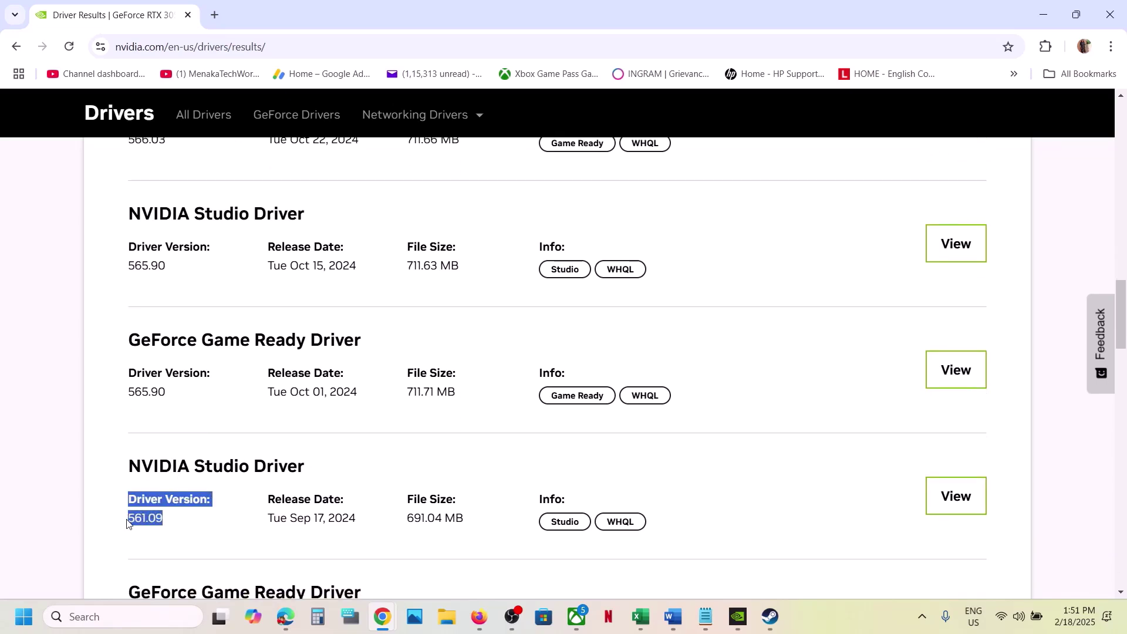
Find the GeForce Game Ready Driver 561.09 released on Sep 11, 2024 and download it.
scroll(151, 564, down, 1)
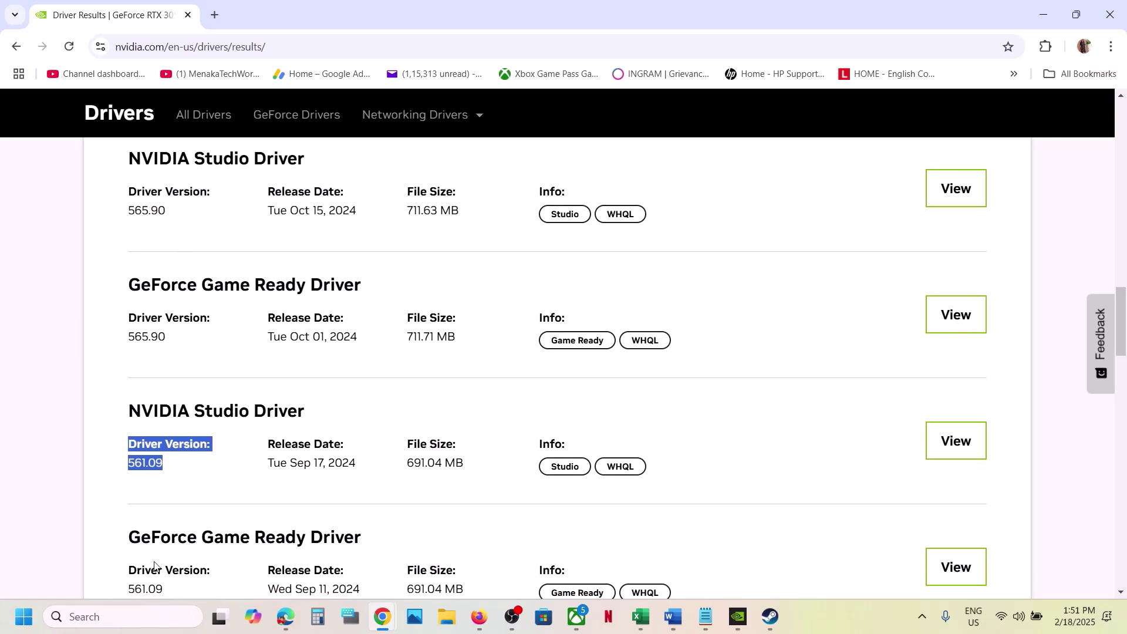
scroll(154, 565, down, 1)
drag(127, 522, 347, 513)
scroll(221, 513, down, 1)
mouse_move(128, 527)
mouse_down()
mouse_move(170, 524)
mouse_move(129, 519)
mouse_up()
click(169, 520)
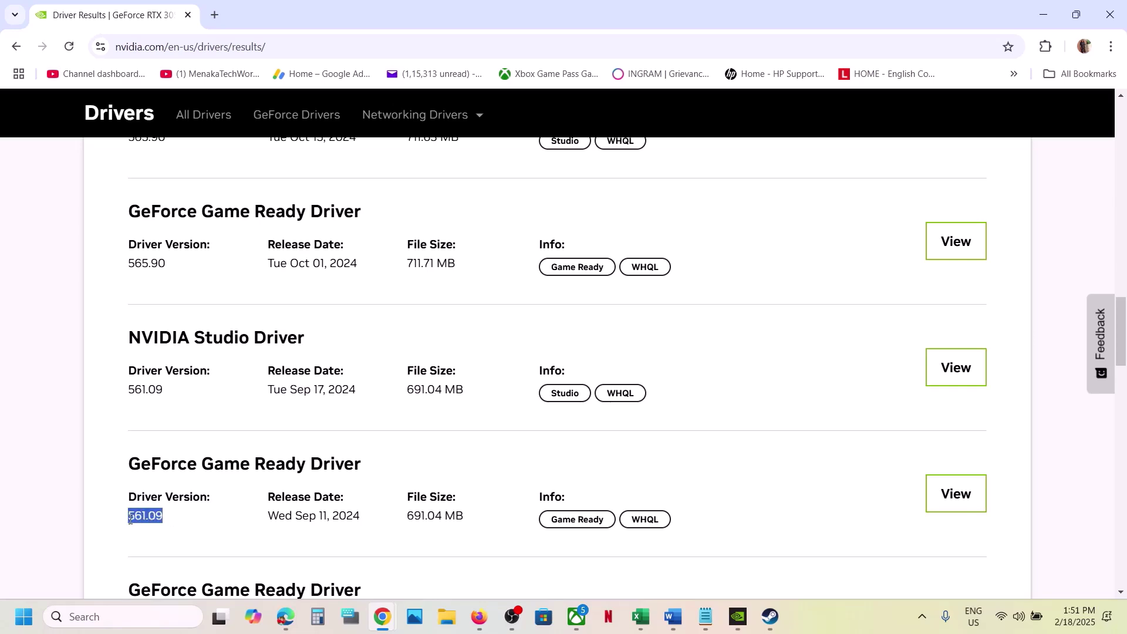
click(948, 496)
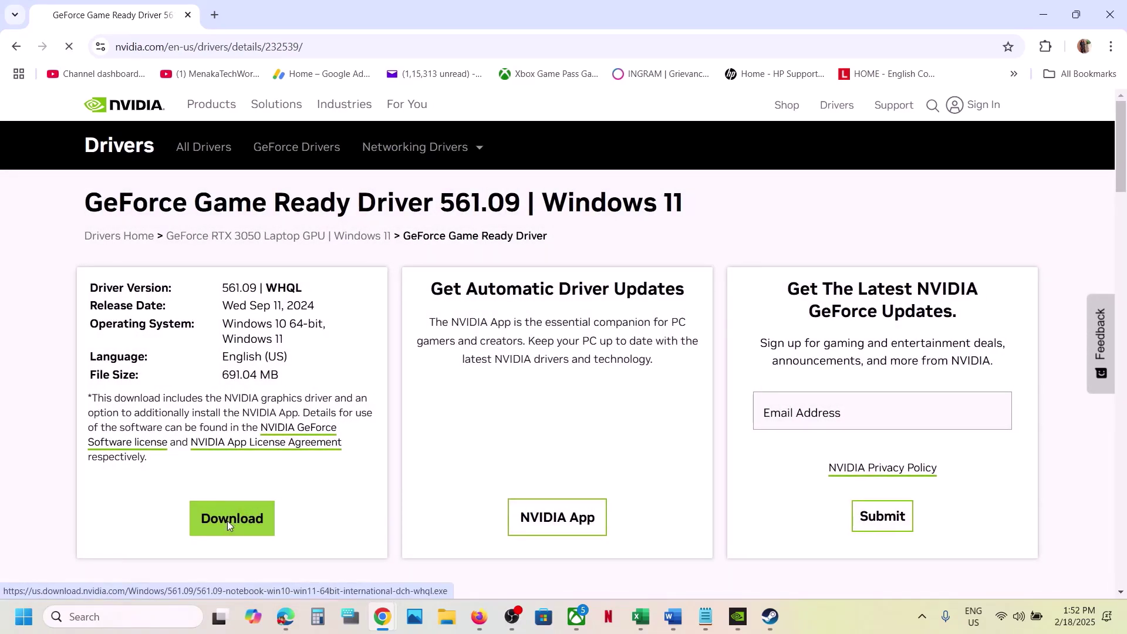
click(227, 521)
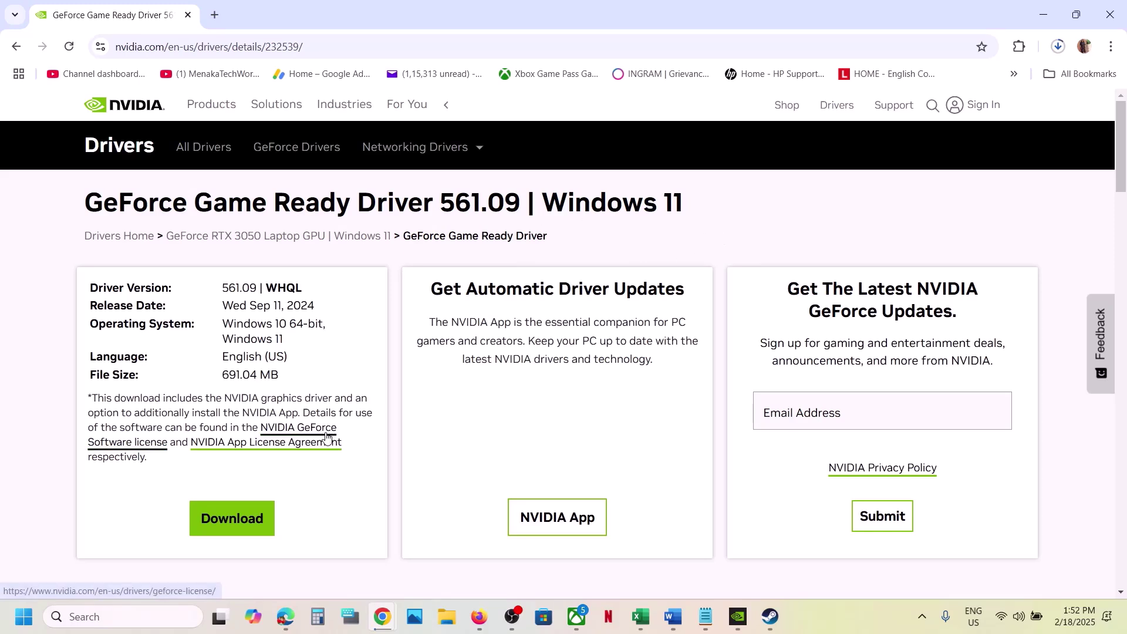
Switch to the Word document and copy the name "DLSS Swapper" from Step 5.
click(672, 617)
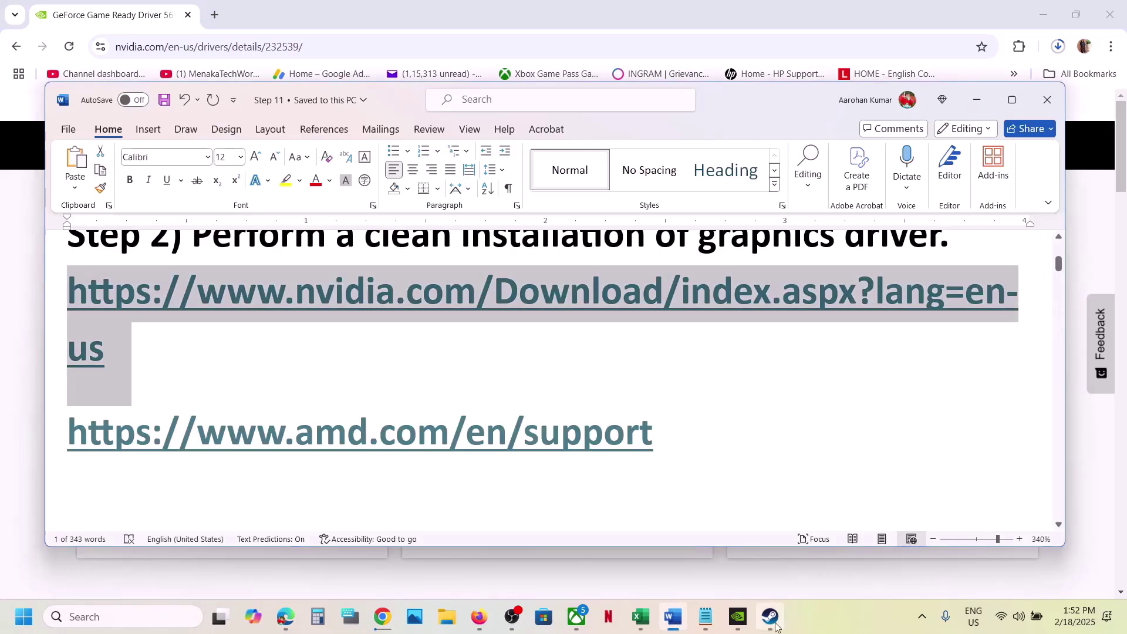
scroll(471, 472, down, 5)
scroll(472, 473, down, 8)
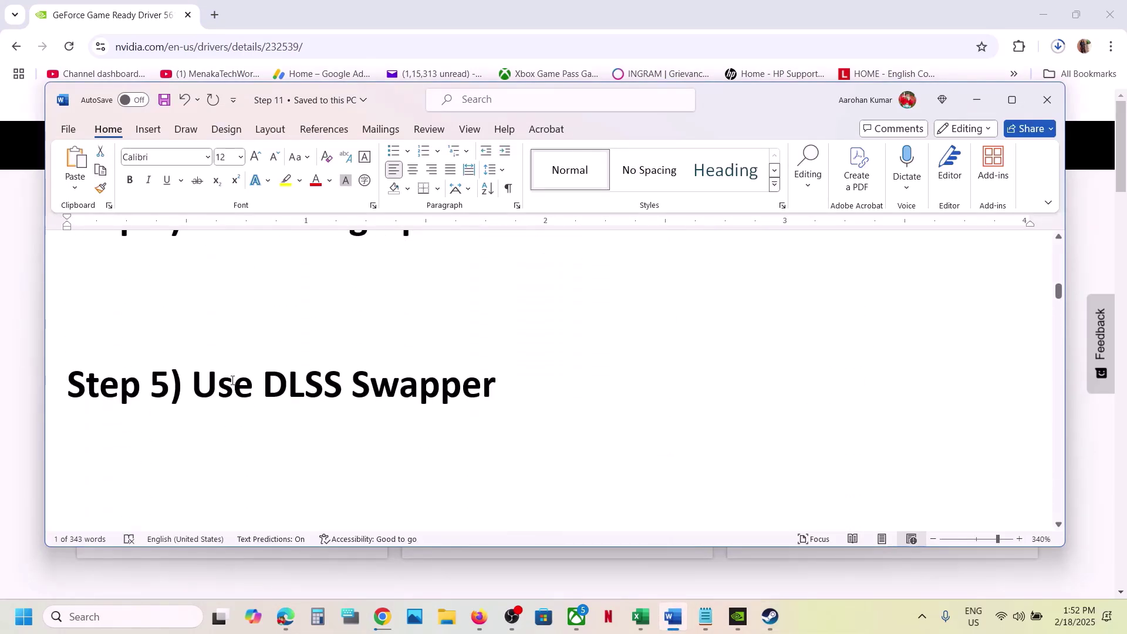
drag(270, 380, 493, 393)
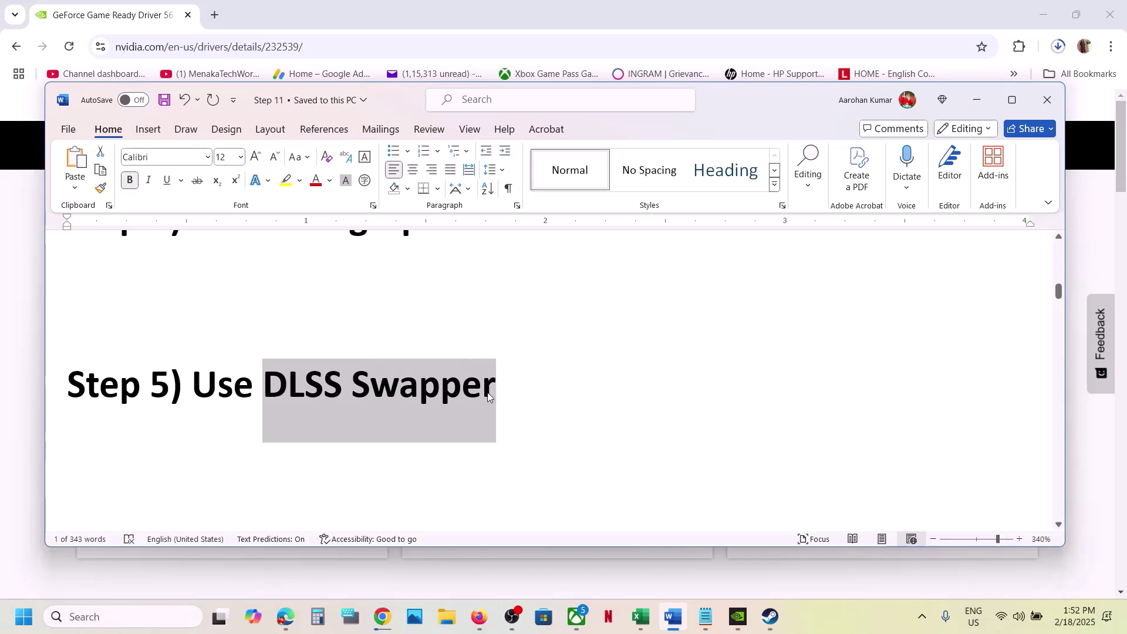
key(ctrl+c)
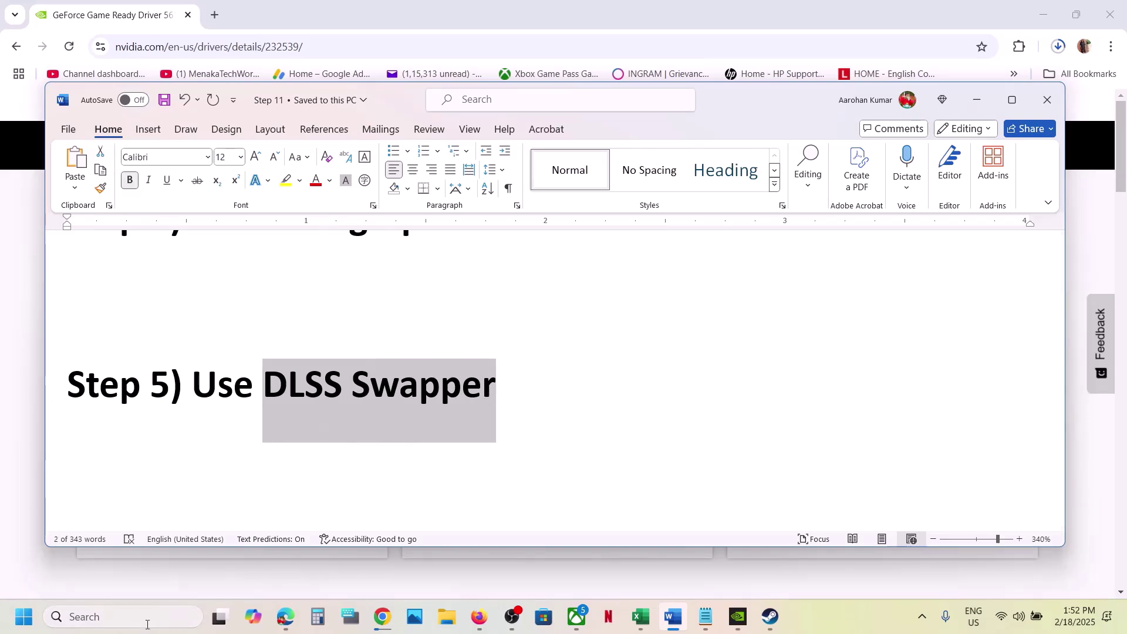
Launch DLSS Swapper through Windows search, decline its v1.1.6 update and maximize its window.
click(146, 621)
key(ctrl+v)
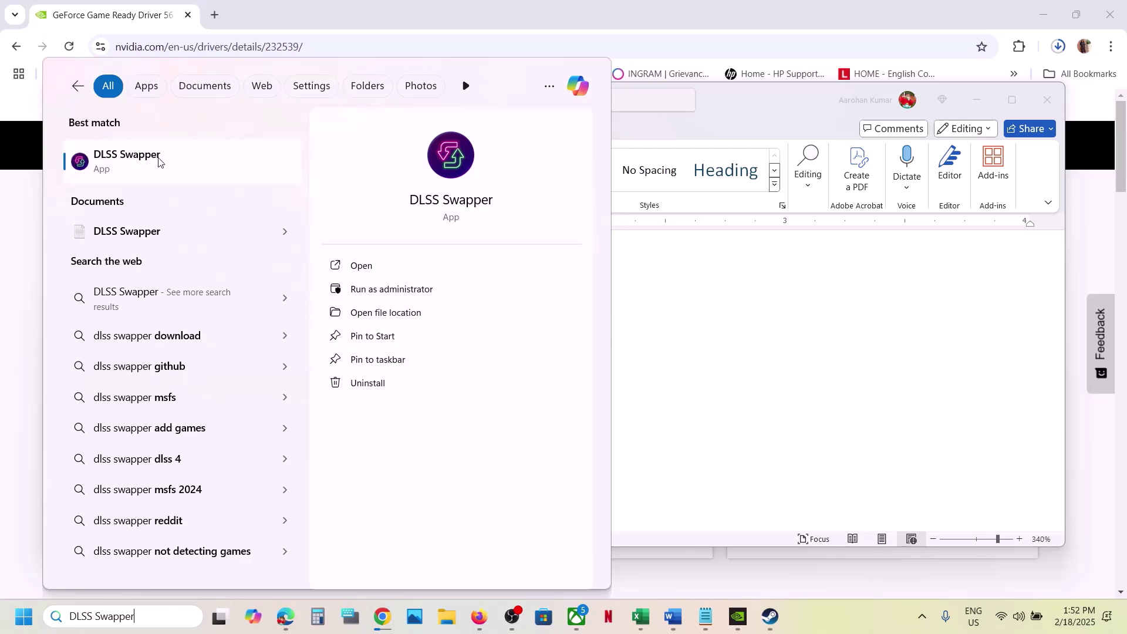
click(174, 164)
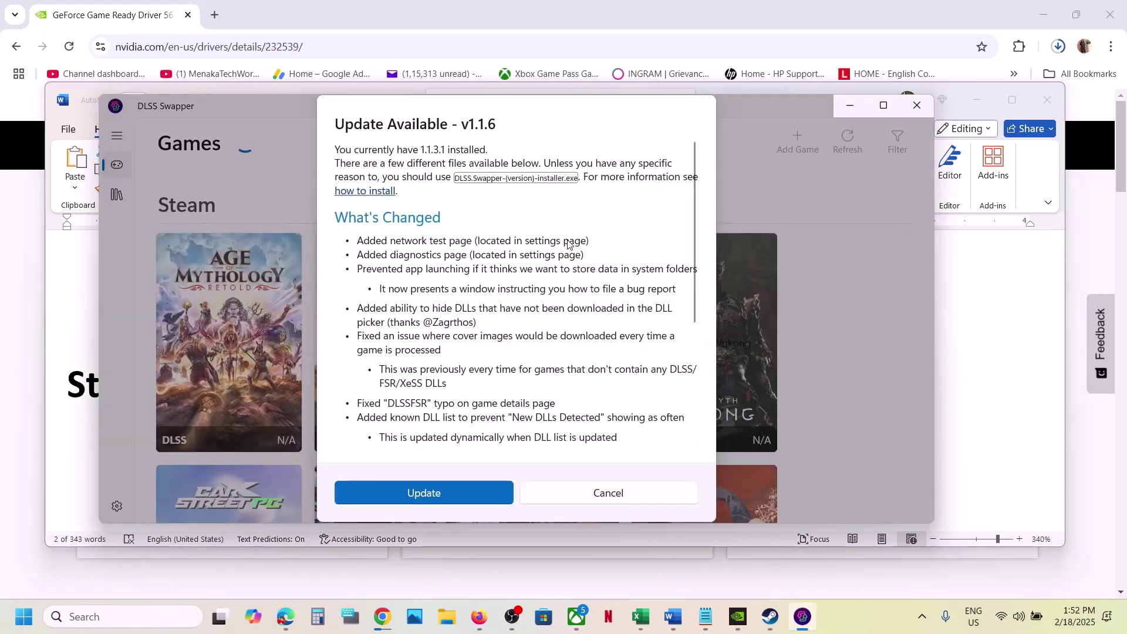
click(611, 498)
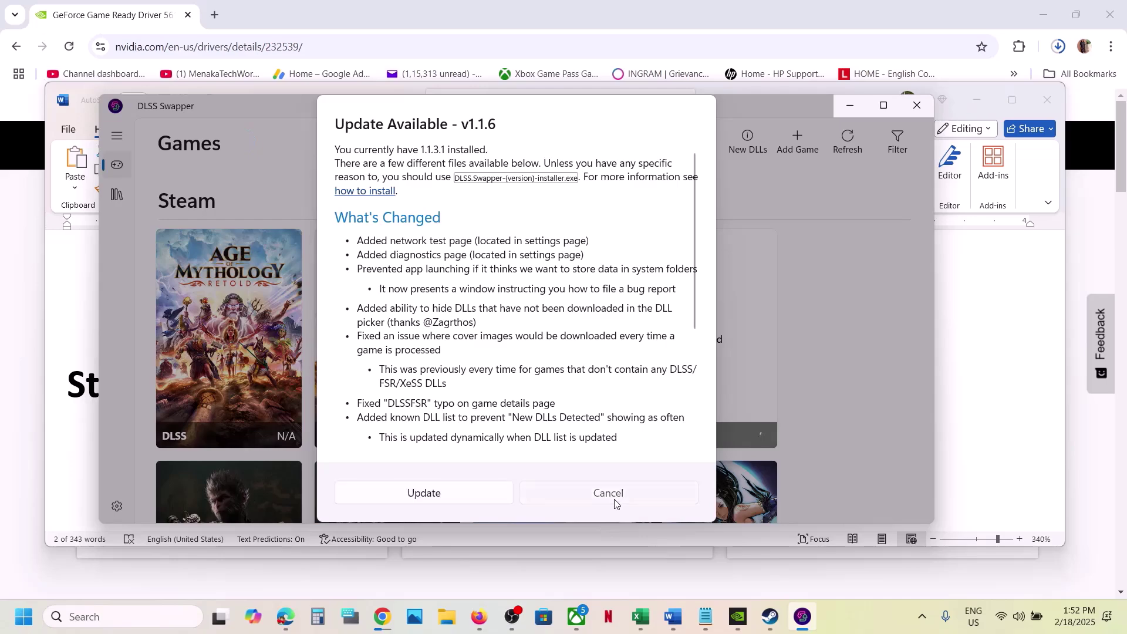
click(883, 105)
Find Avowed among the Steam games and swap its DLSS version to v310.1.
scroll(579, 323, down, 5)
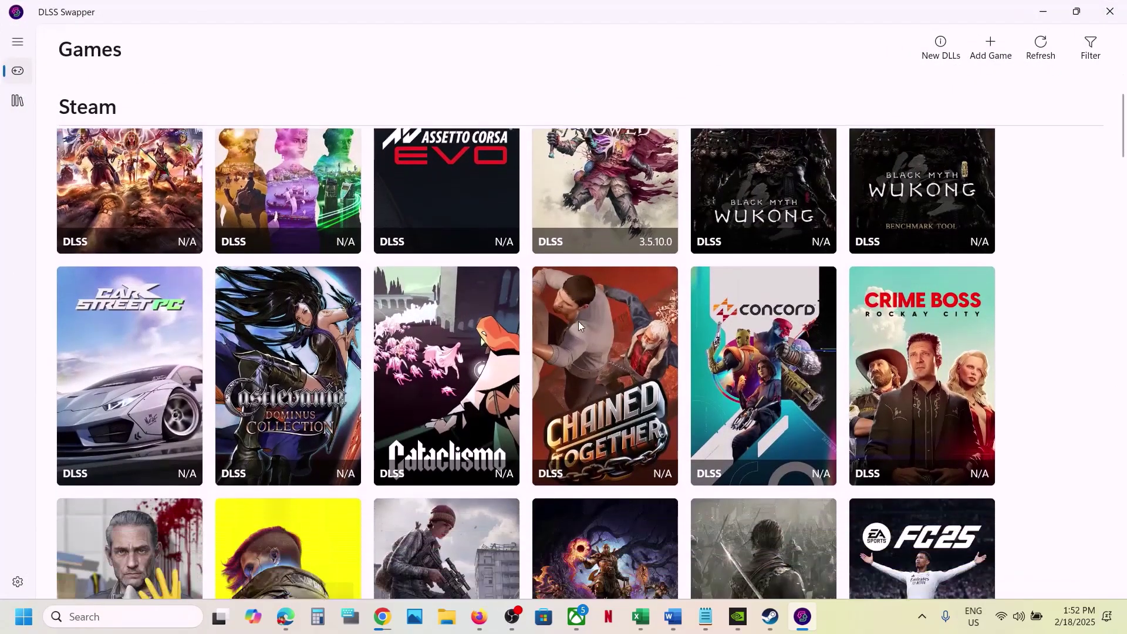
scroll(579, 321, down, 5)
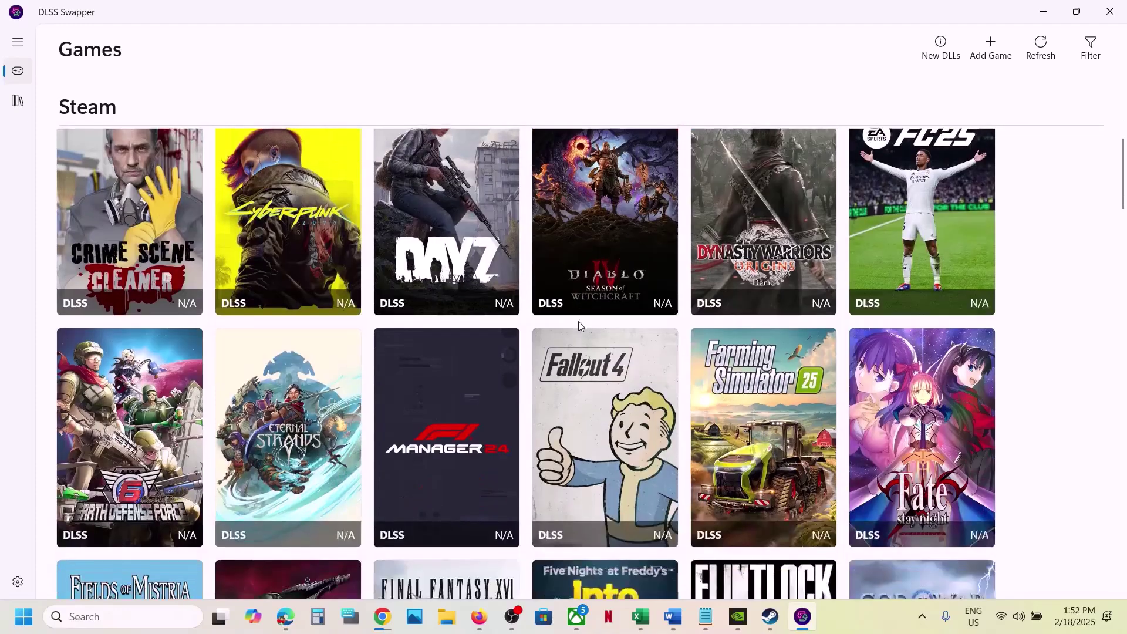
scroll(579, 322, up, 10)
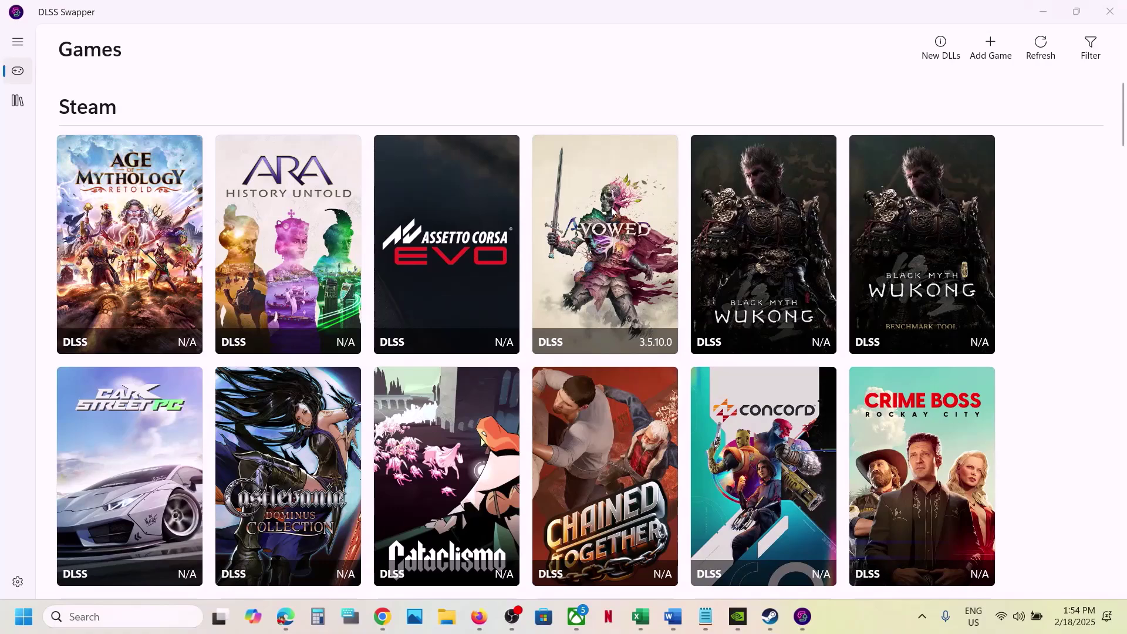
click(601, 235)
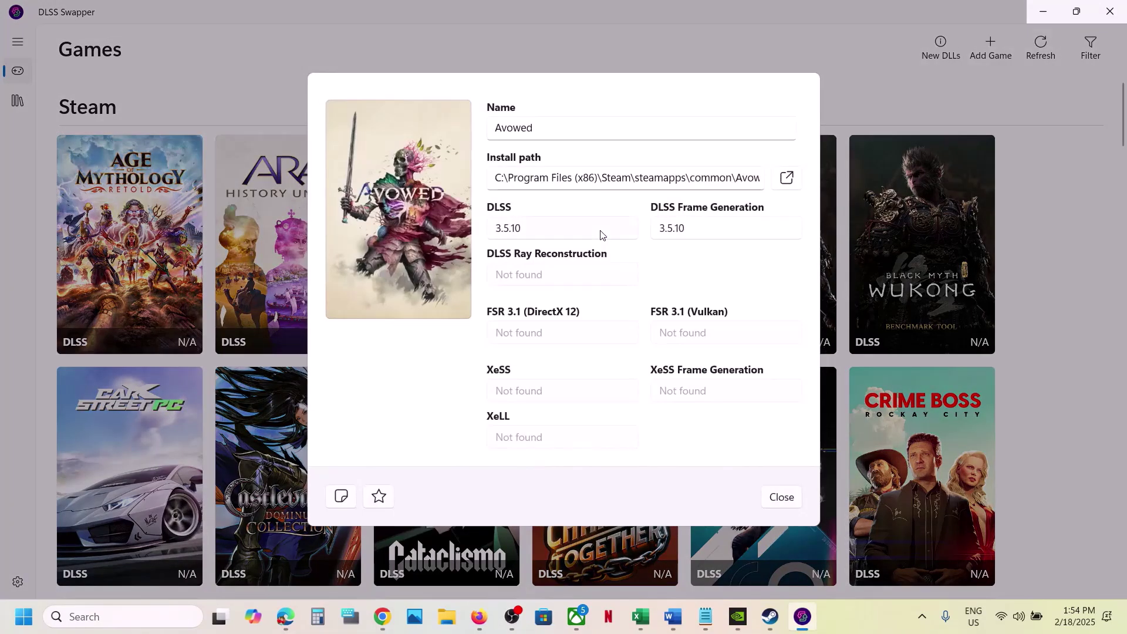
click(560, 234)
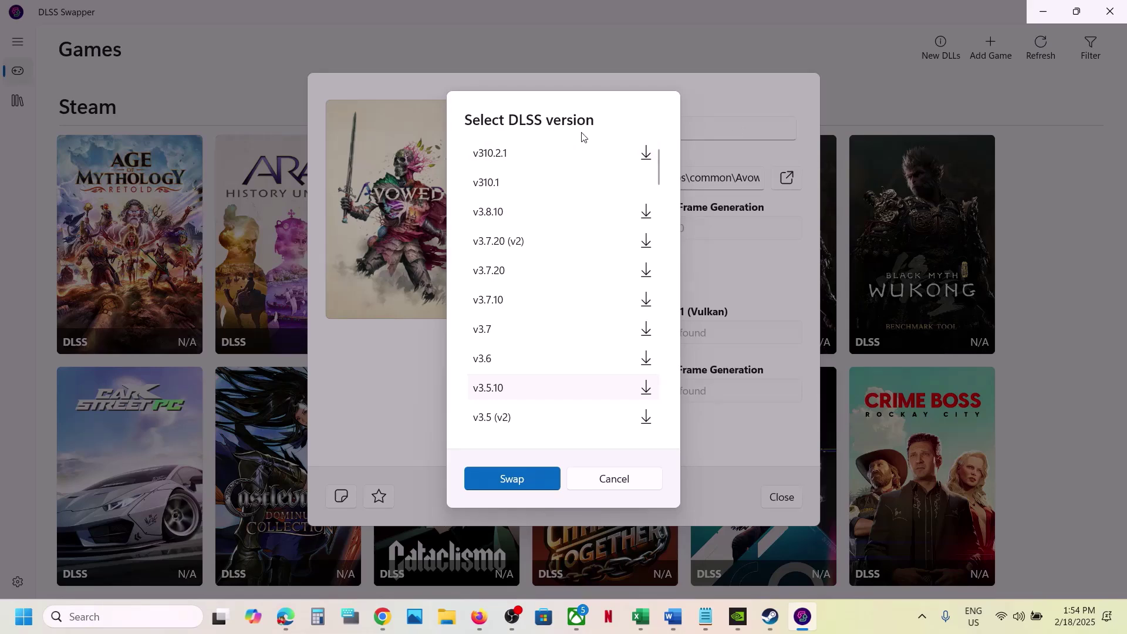
click(618, 477)
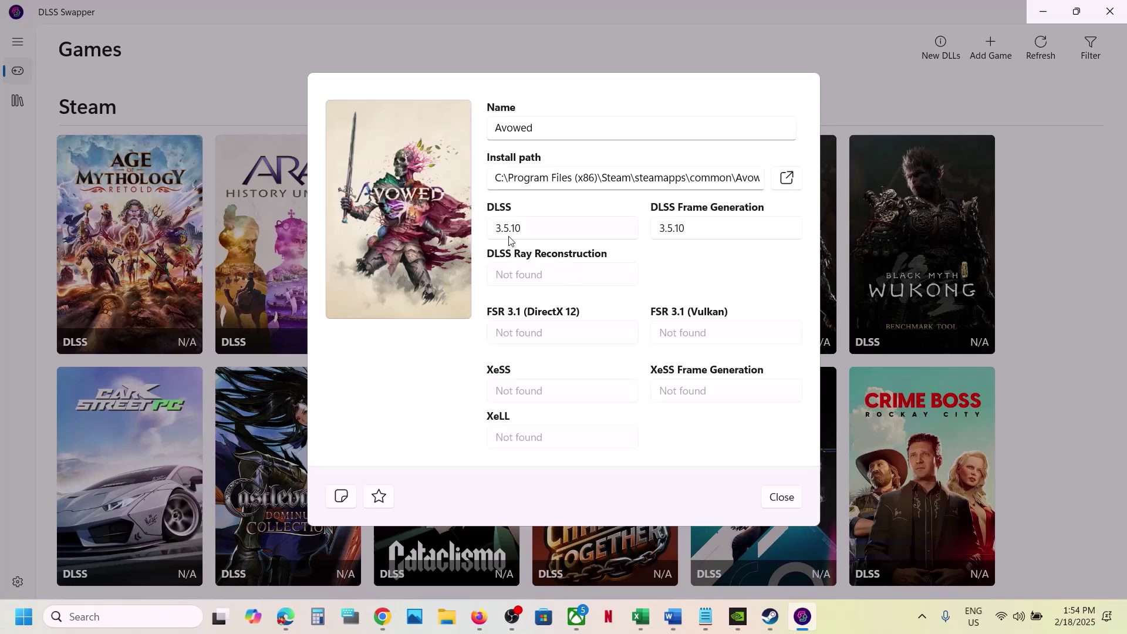
click(548, 232)
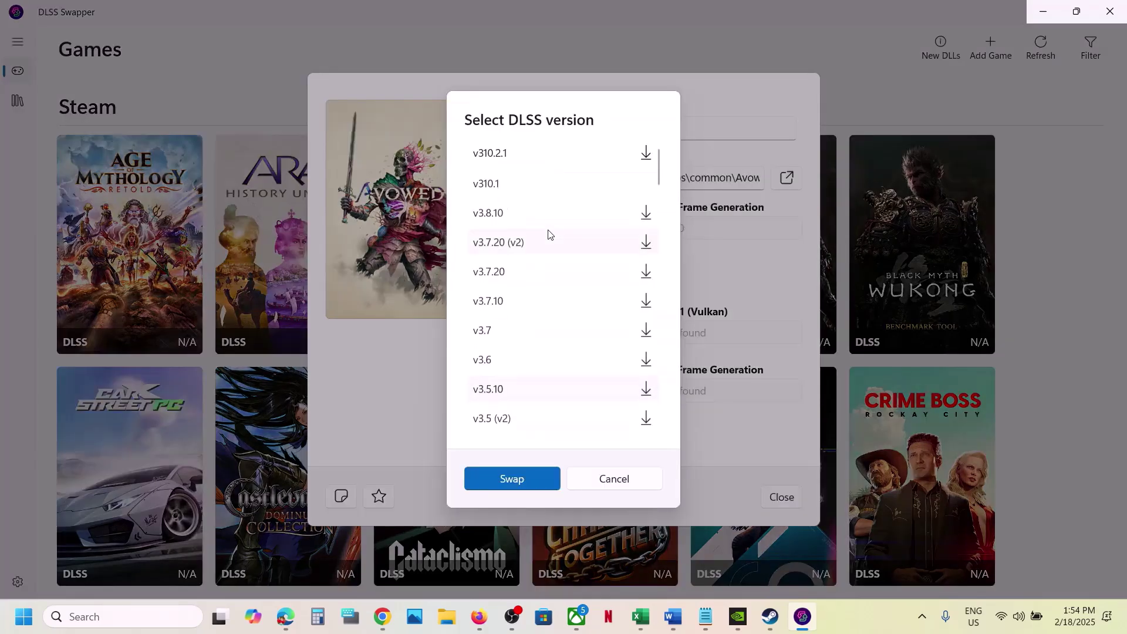
scroll(533, 217, down, 1)
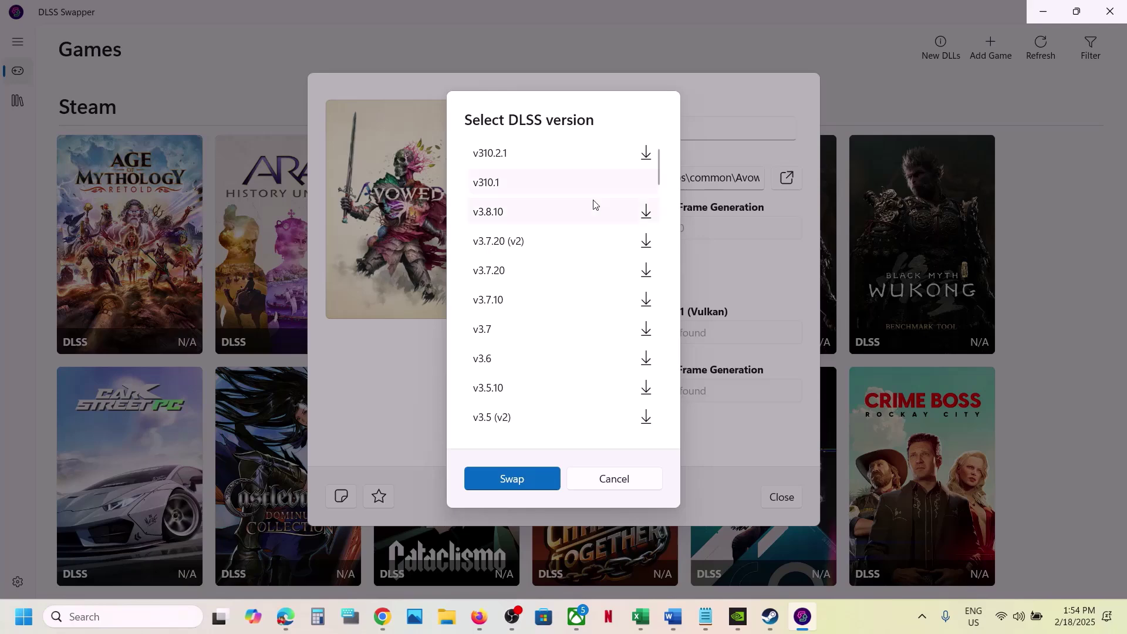
click(518, 479)
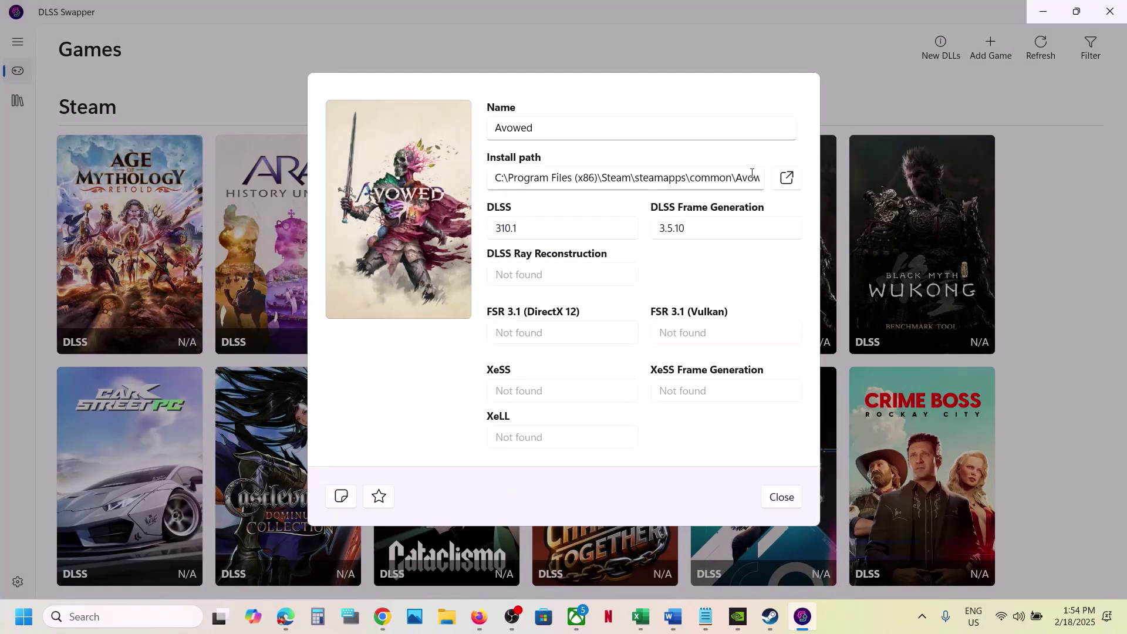
Swap Avowed's DLSS Frame Generation version to v310.1 and close the game's details.
click(713, 230)
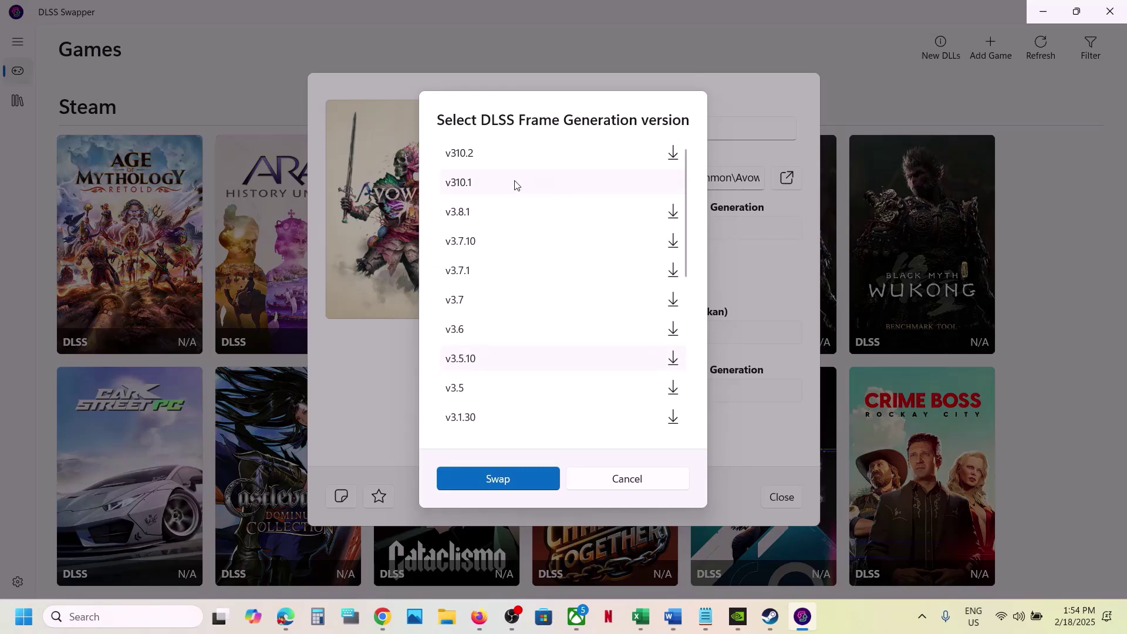
click(510, 480)
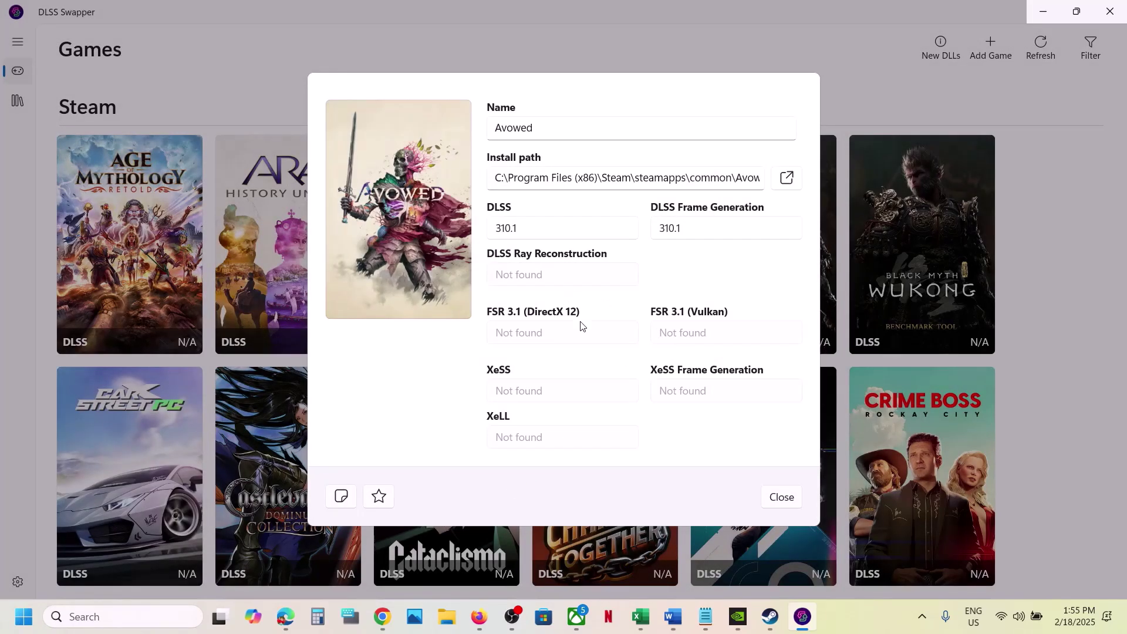
click(777, 495)
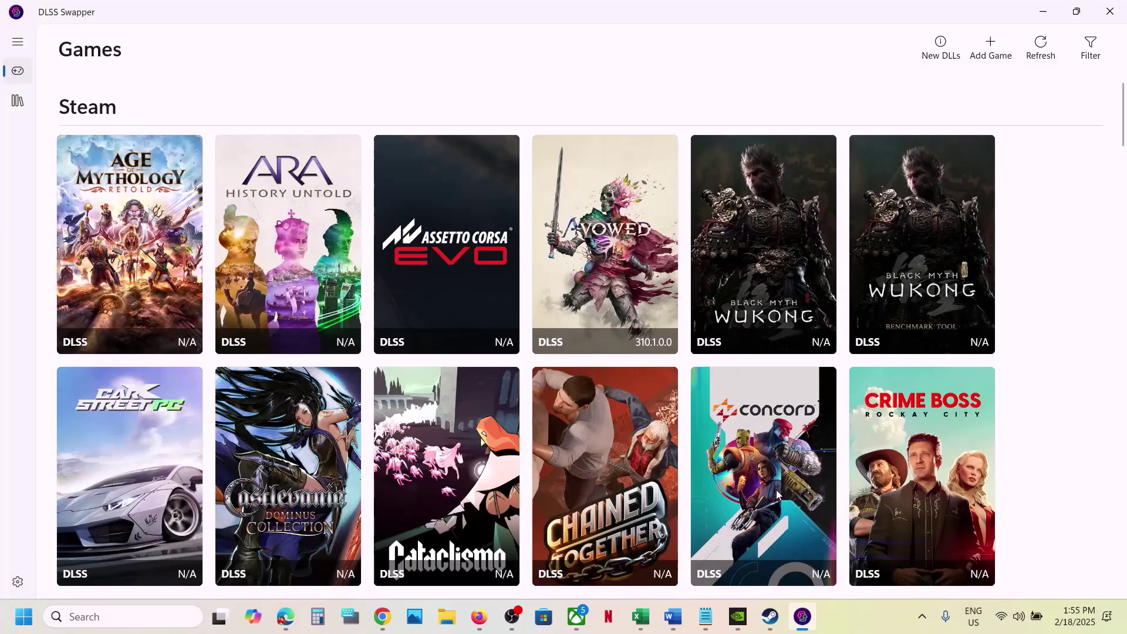
Review Step 6 of the Word document, about windowed mode, Nvidia Reflex, ray tracing, DLSS, DLSS override and G Sync.
click(683, 617)
scroll(407, 427, down, 5)
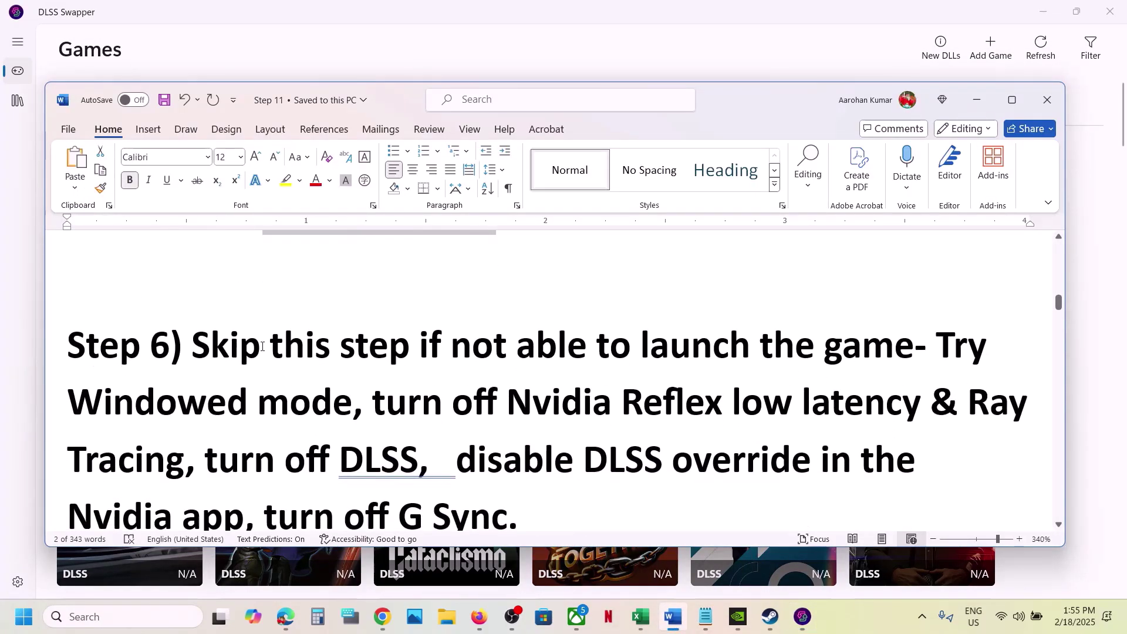
drag(194, 348, 790, 411)
scroll(791, 411, down, 1)
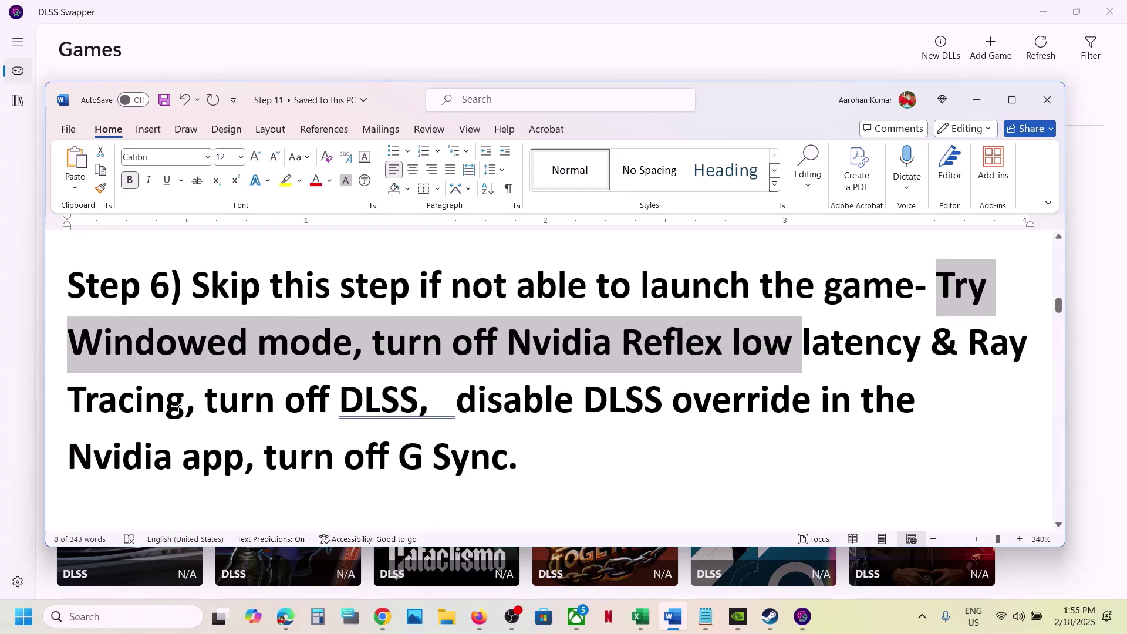
drag(206, 405, 231, 477)
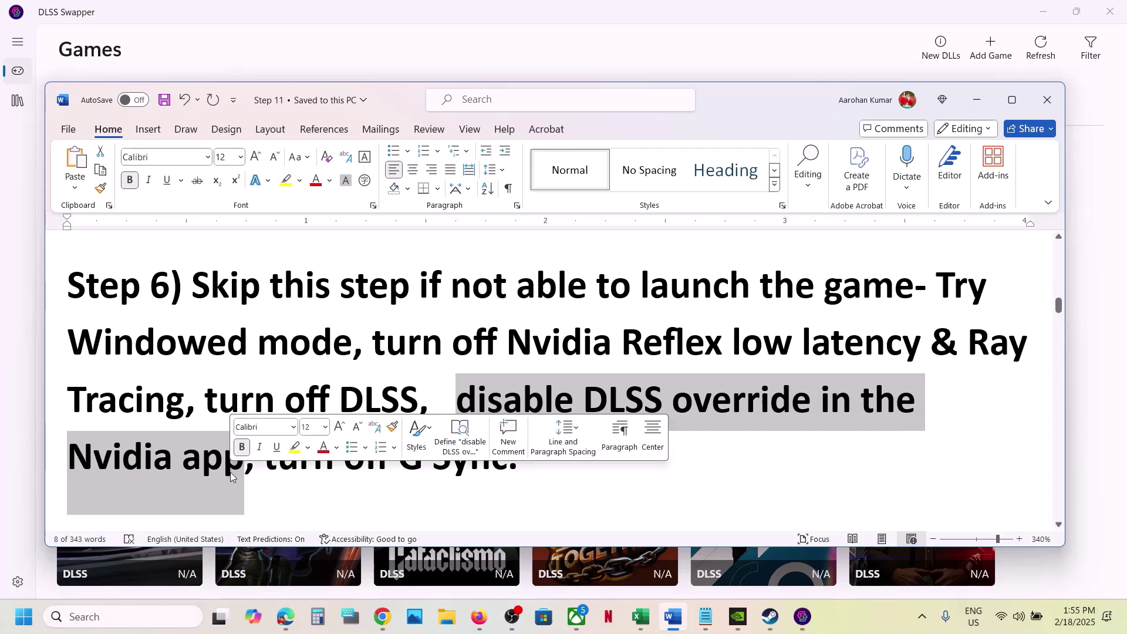
drag(534, 471, 192, 286)
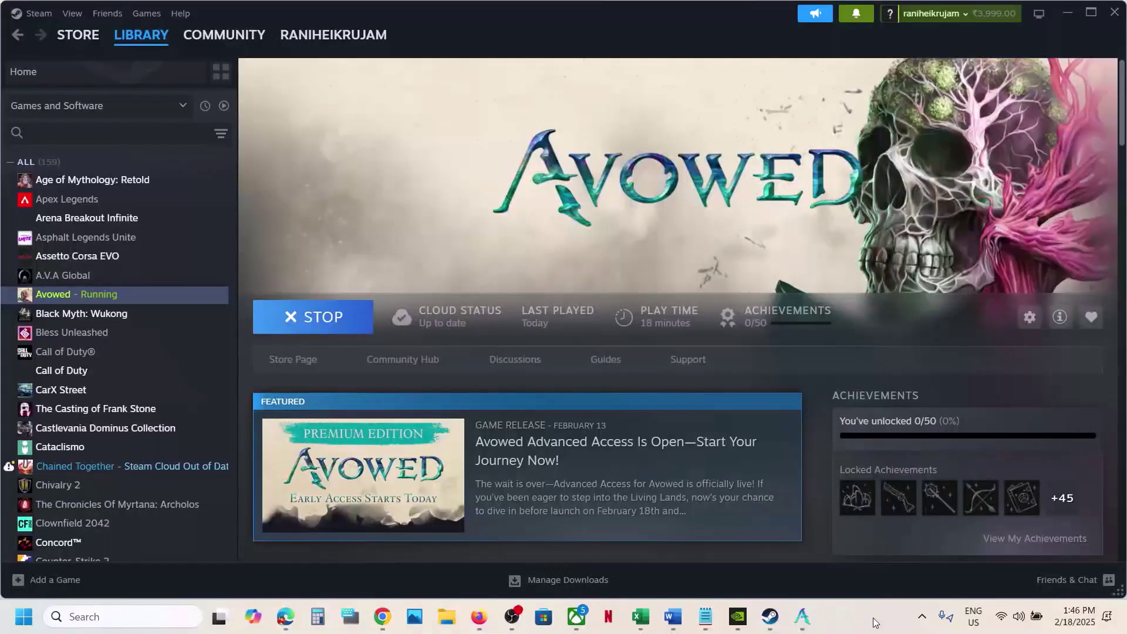
Switch to the running Avowed game and set Window Mode to Windowed in its graphics settings.
click(803, 617)
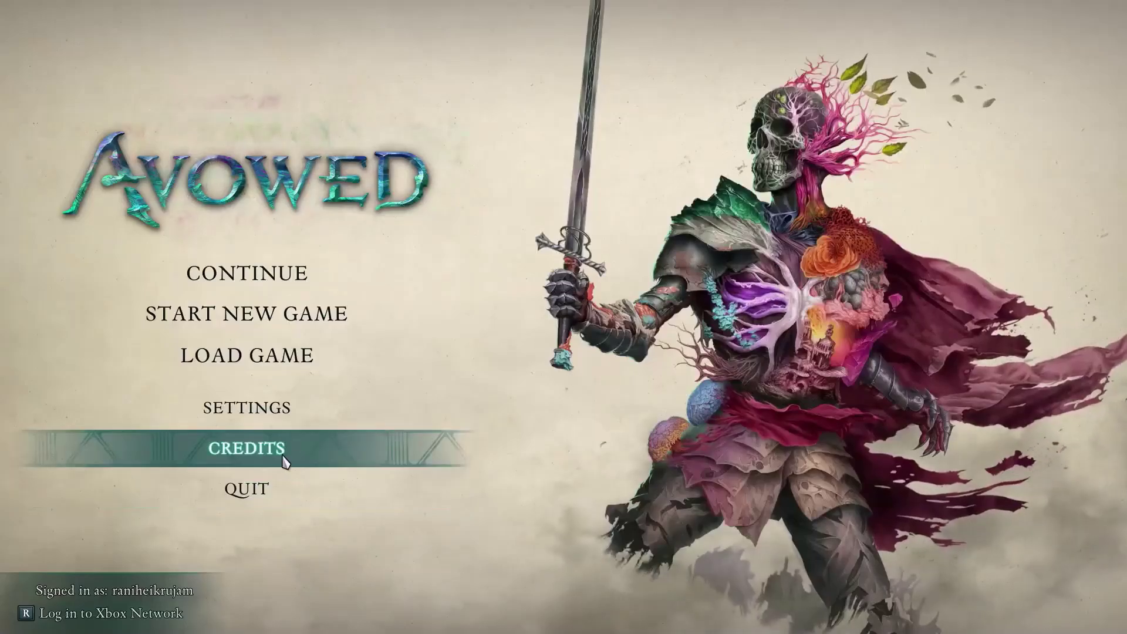
click(256, 422)
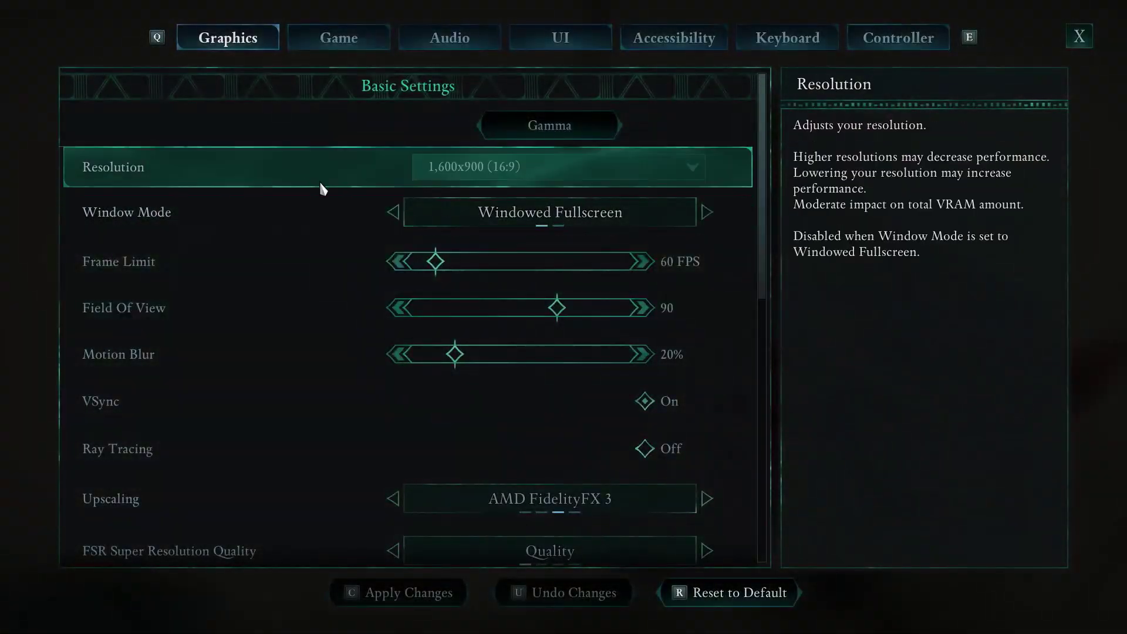
click(393, 213)
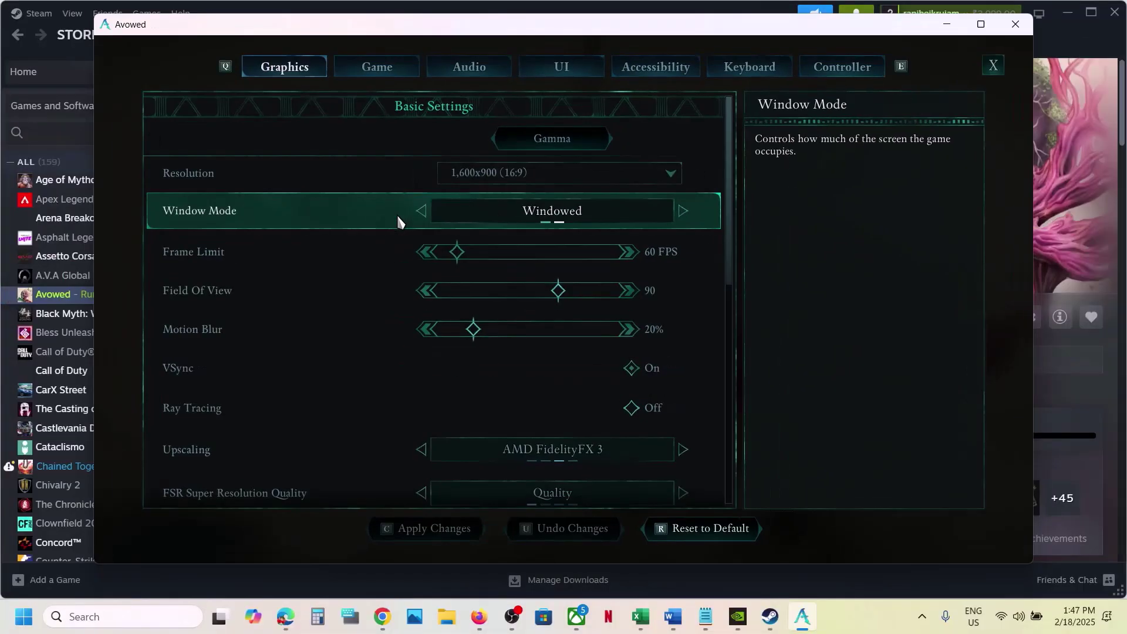
Look through the Resolution choices without picking one, and switch Ray Tracing on and back off.
click(535, 179)
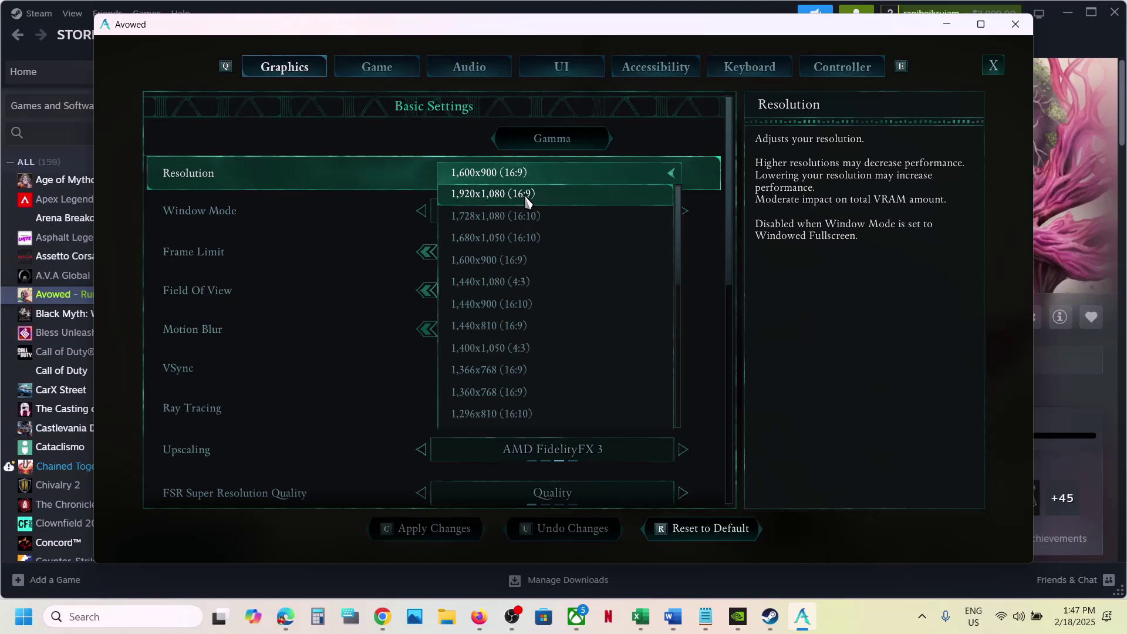
click(434, 134)
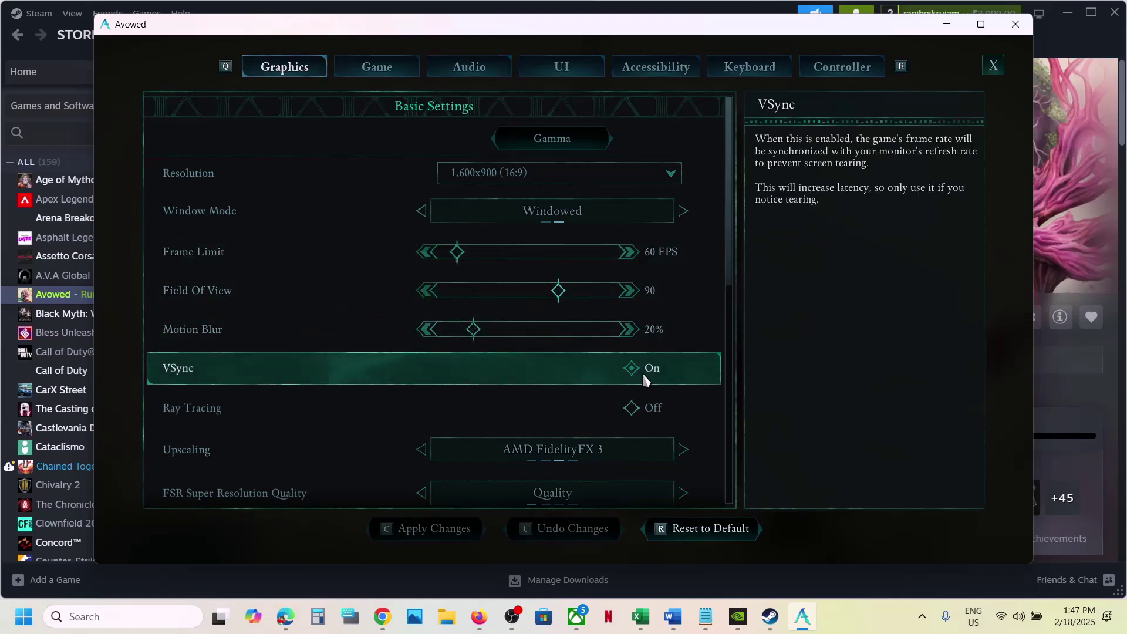
click(631, 409)
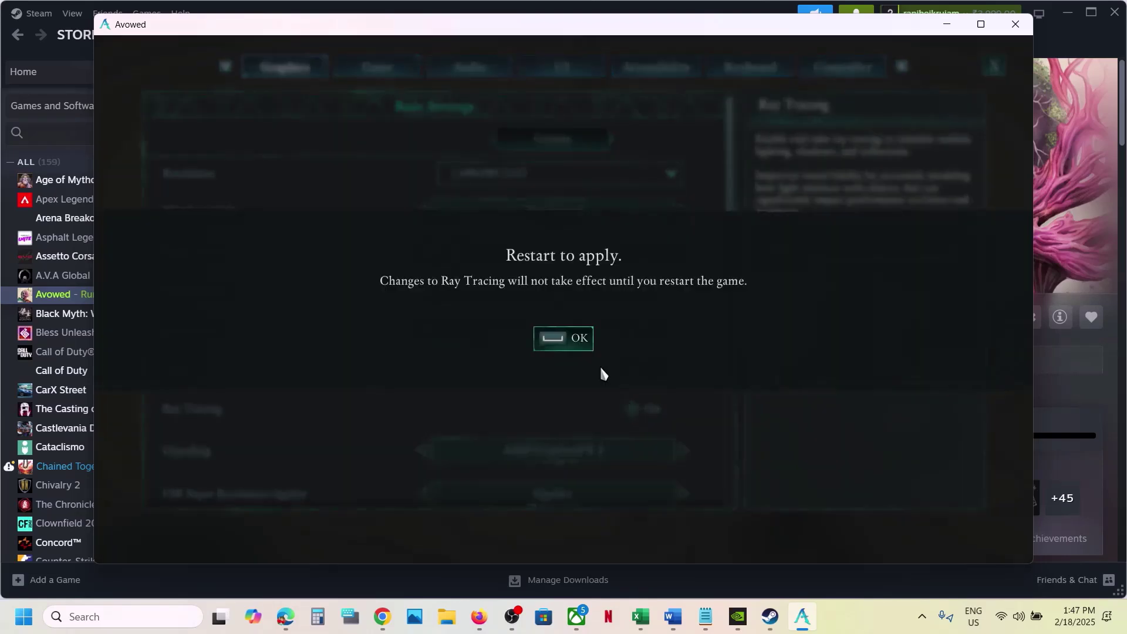
click(570, 347)
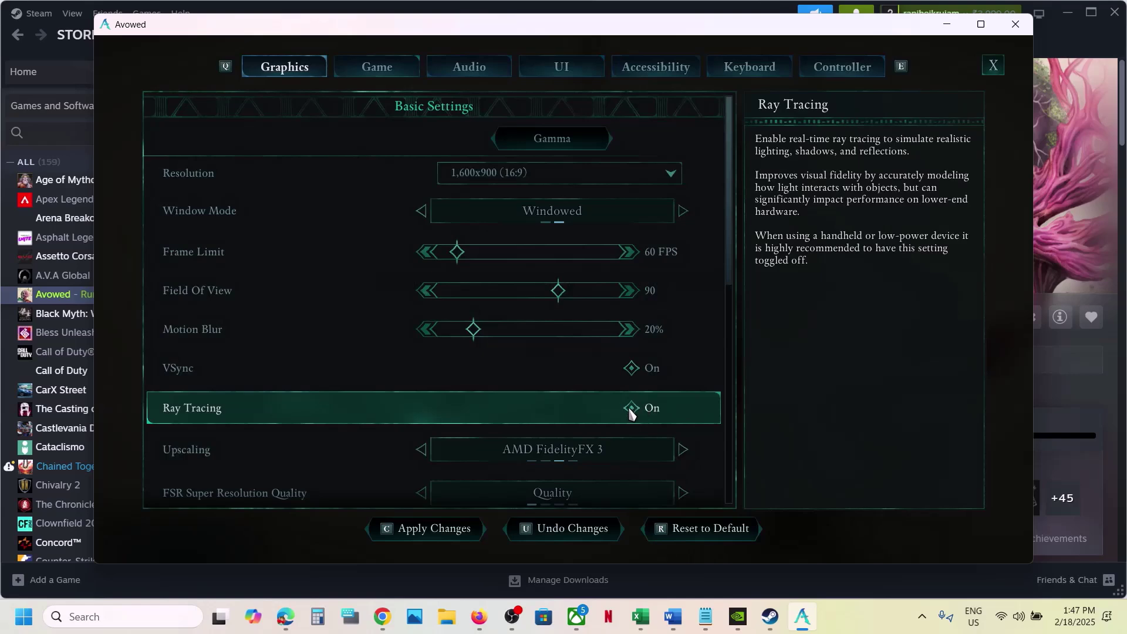
click(631, 408)
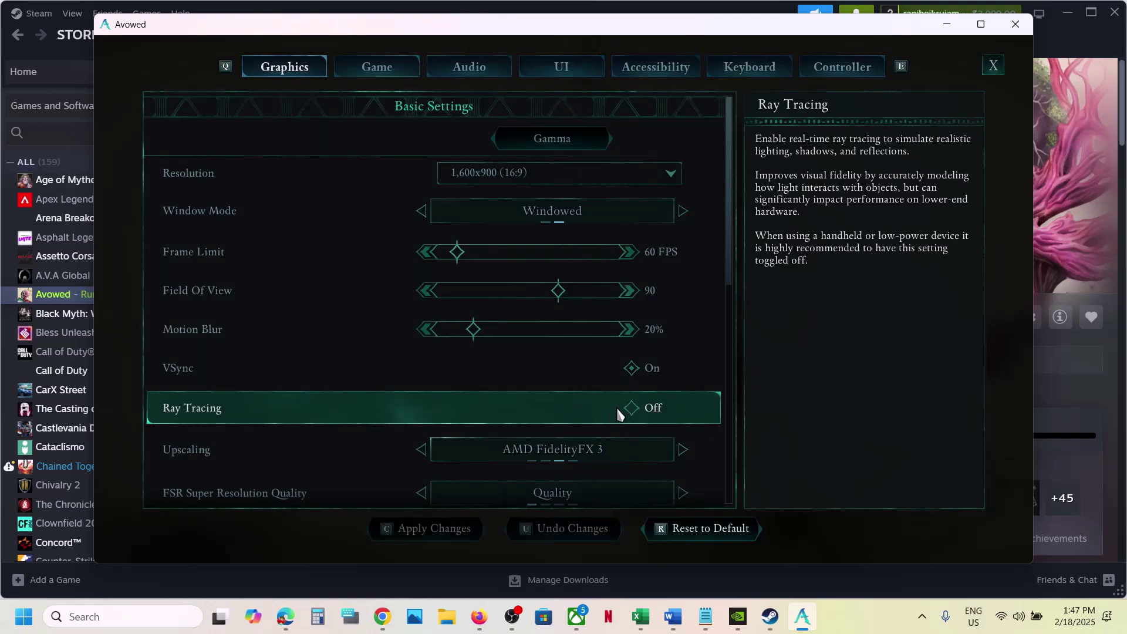
Set Upscaling to Off in the game's basic graphics settings.
scroll(615, 410, down, 1)
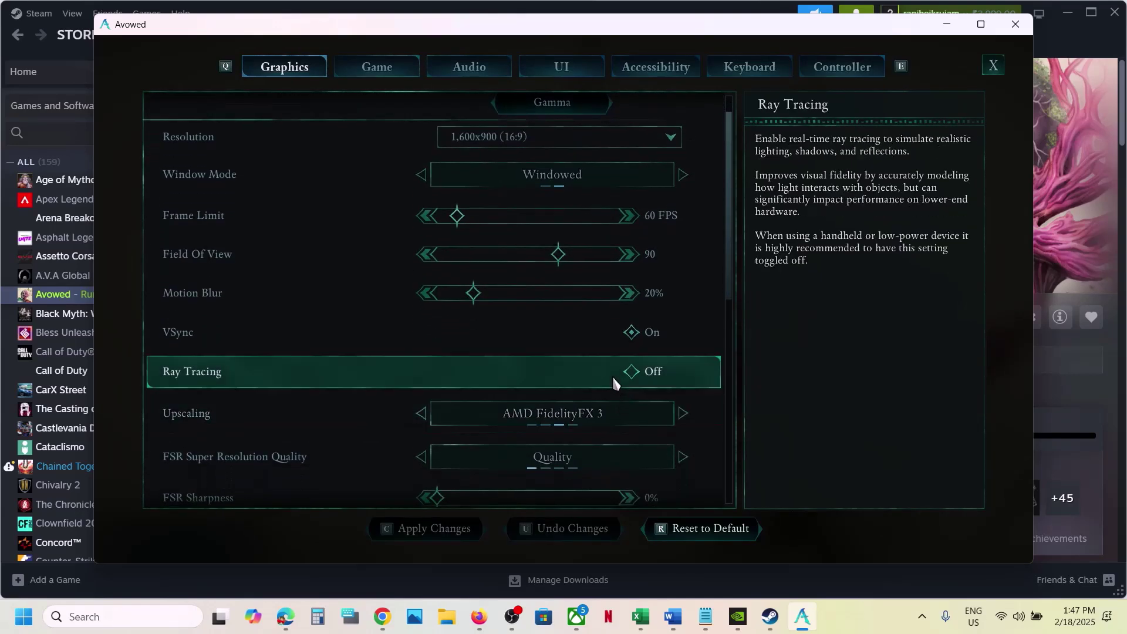
scroll(619, 379, down, 1)
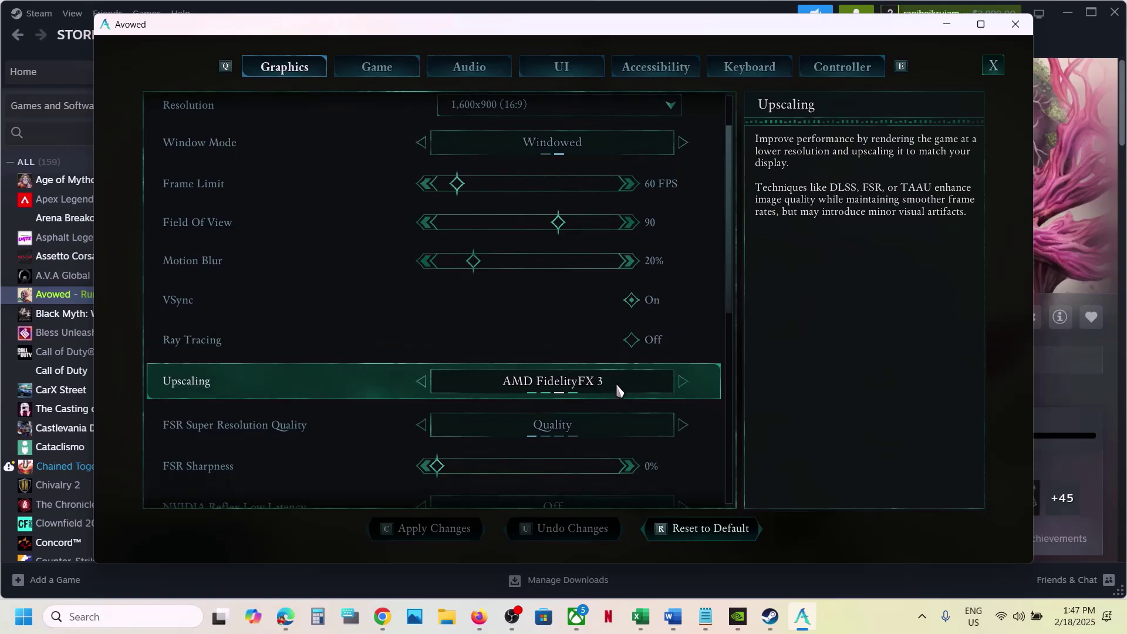
click(424, 383)
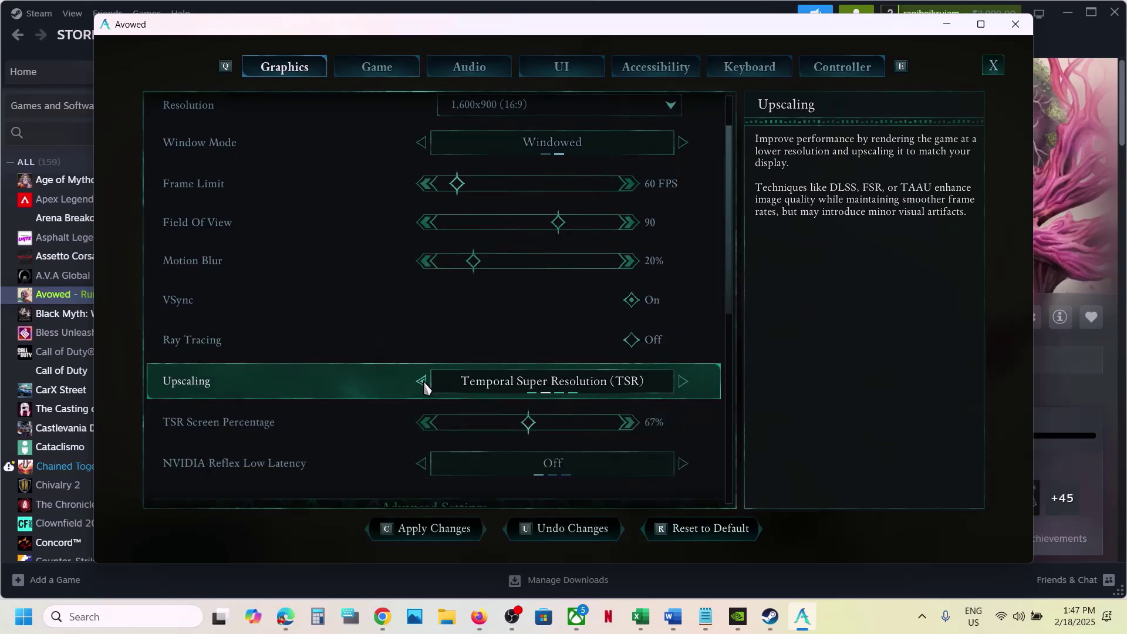
click(424, 383)
Set the overall Graphics Quality preset to Low in the advanced graphics settings.
scroll(526, 385, down, 1)
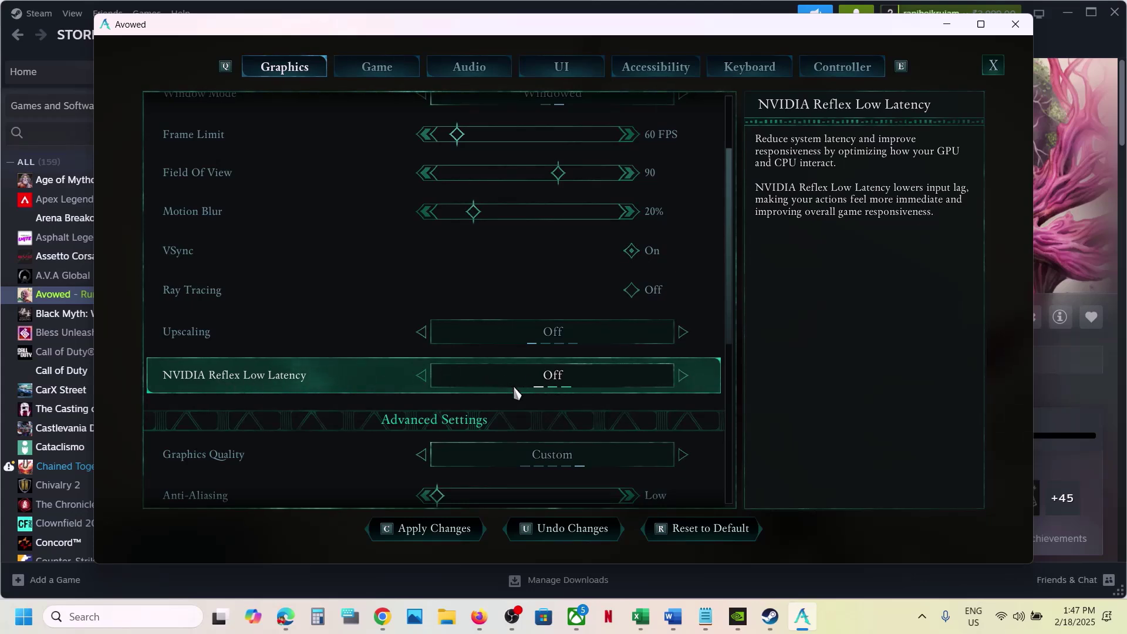
scroll(514, 389, down, 2)
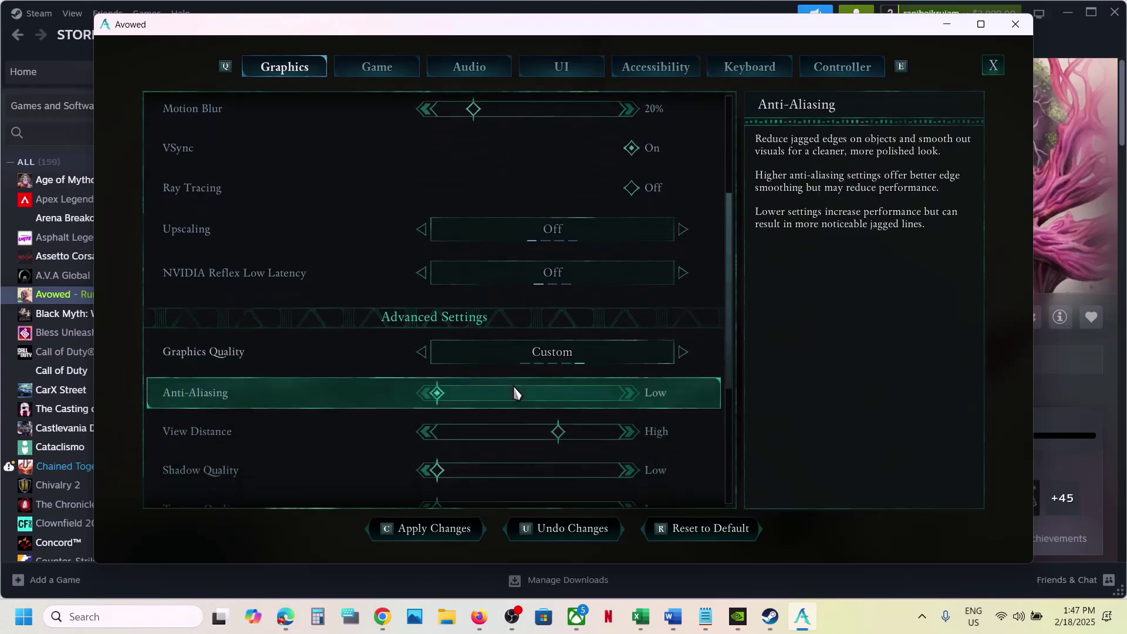
scroll(513, 387, down, 2)
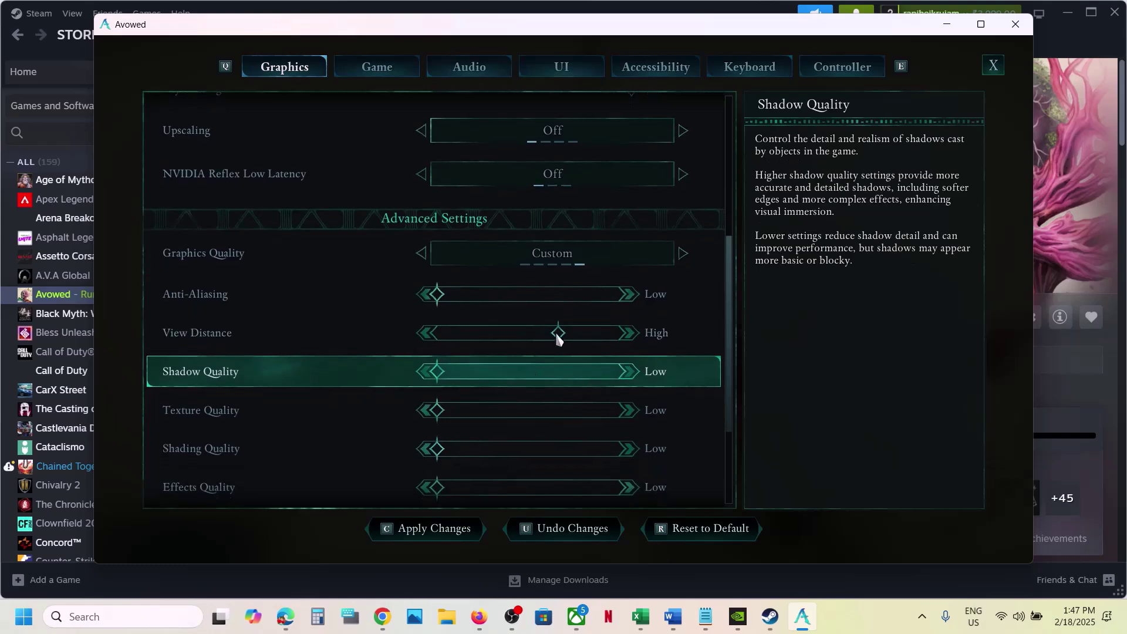
click(421, 252)
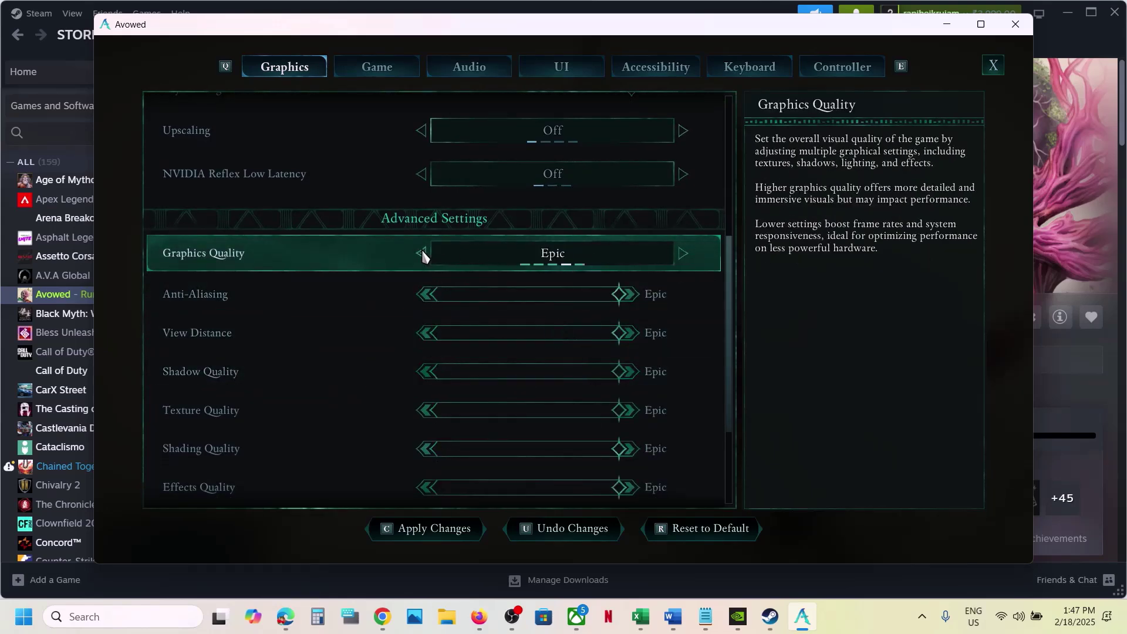
click(421, 253)
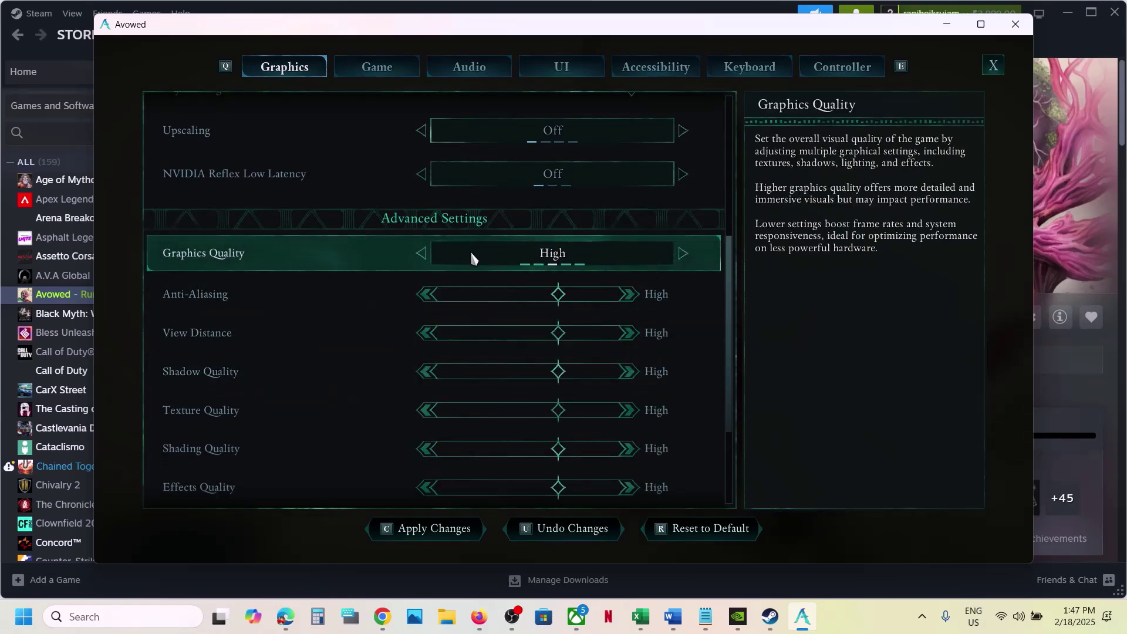
click(421, 254)
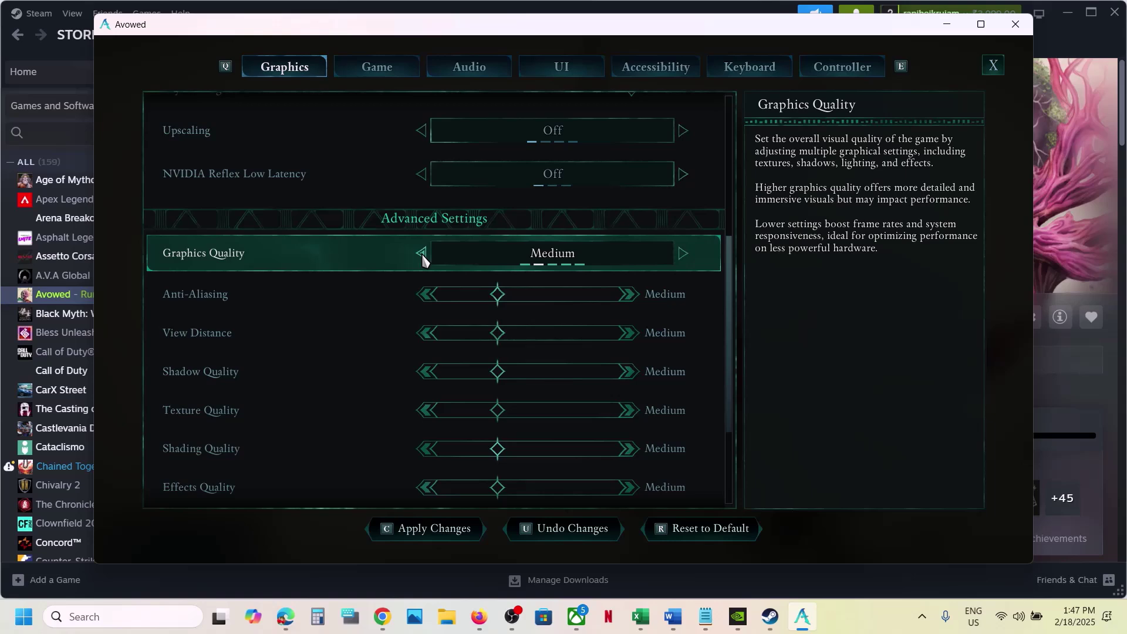
click(422, 253)
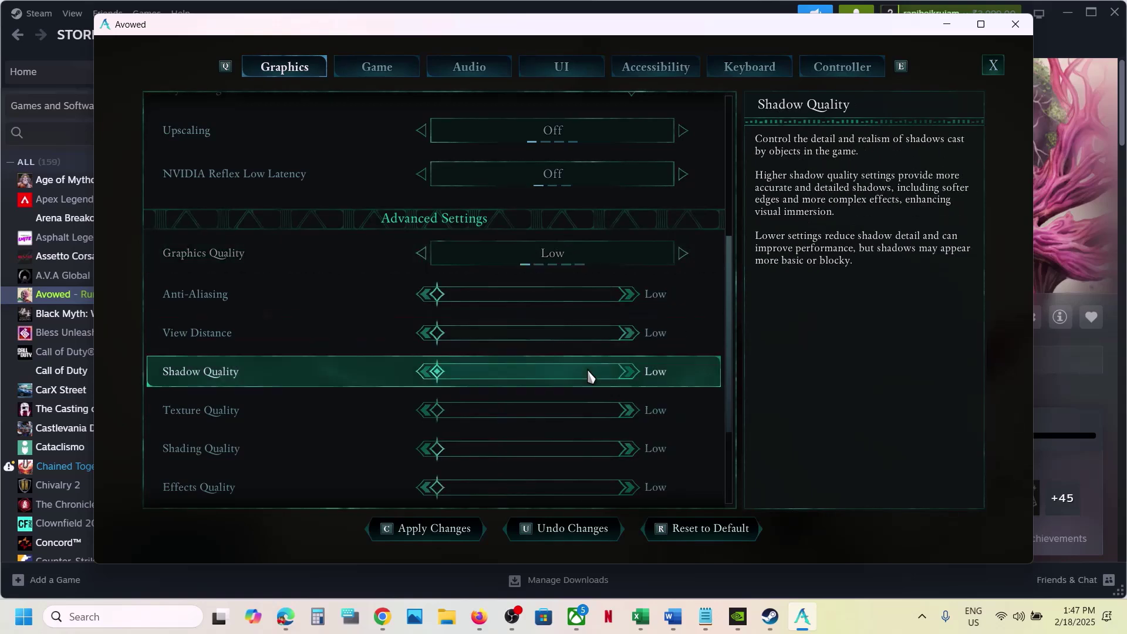
Check the remaining advanced quality options, apply the graphics changes and leave the settings.
scroll(587, 368, down, 2)
scroll(587, 368, down, 3)
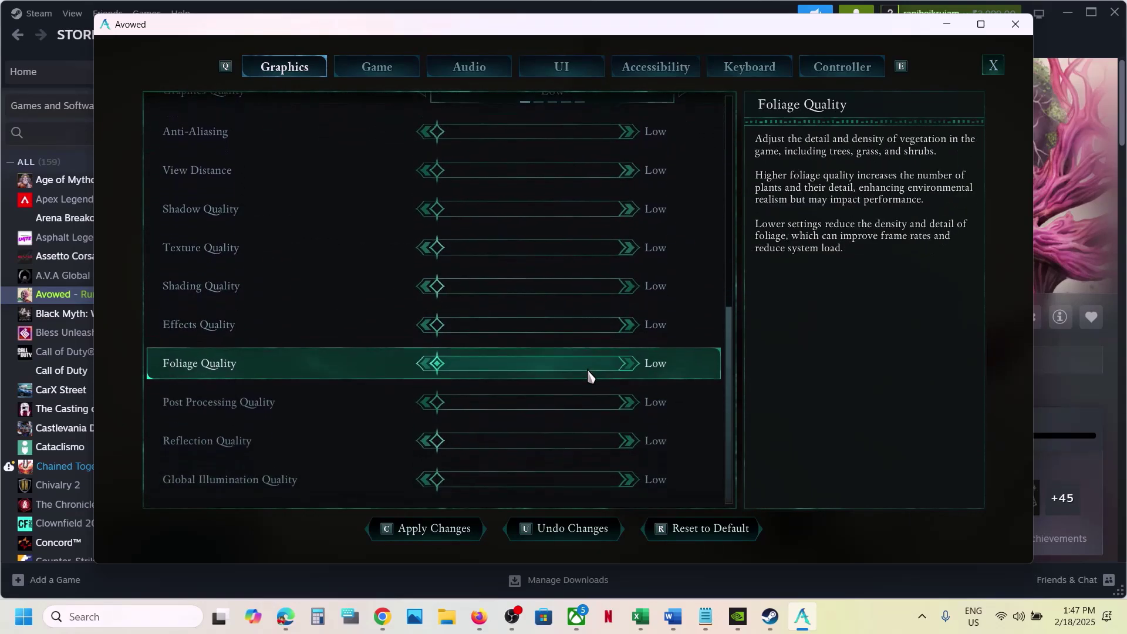
click(438, 542)
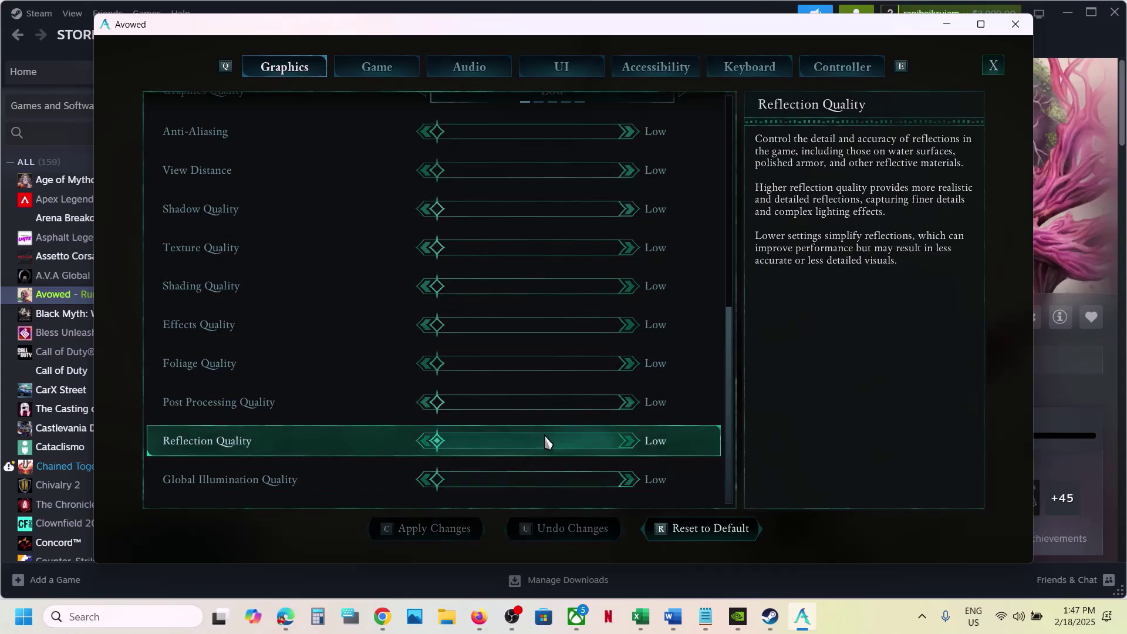
scroll(545, 441, up, 10)
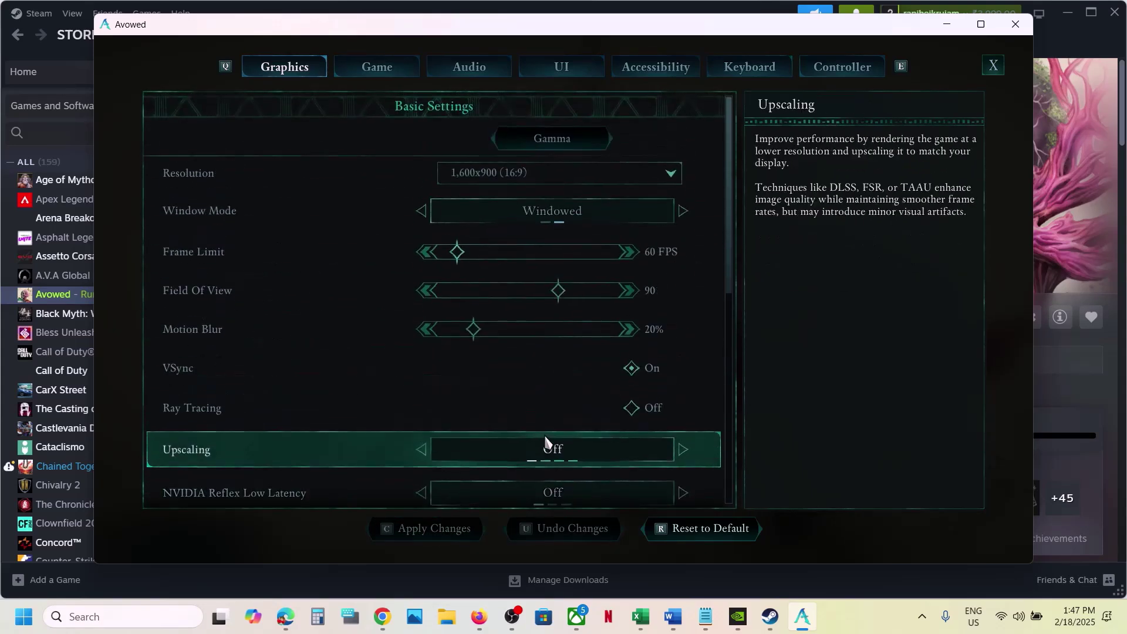
key(Escape)
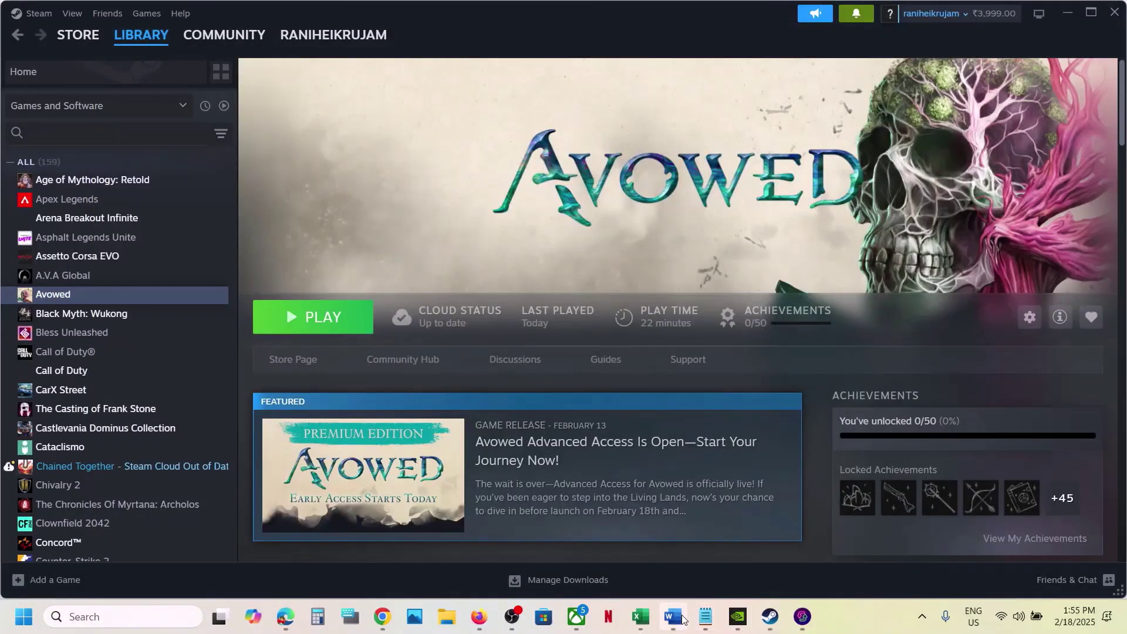
Switch to the Word document and review Step 7, highlighting the advice to run the game as administrator from its installation folder.
click(673, 616)
scroll(513, 416, down, 1)
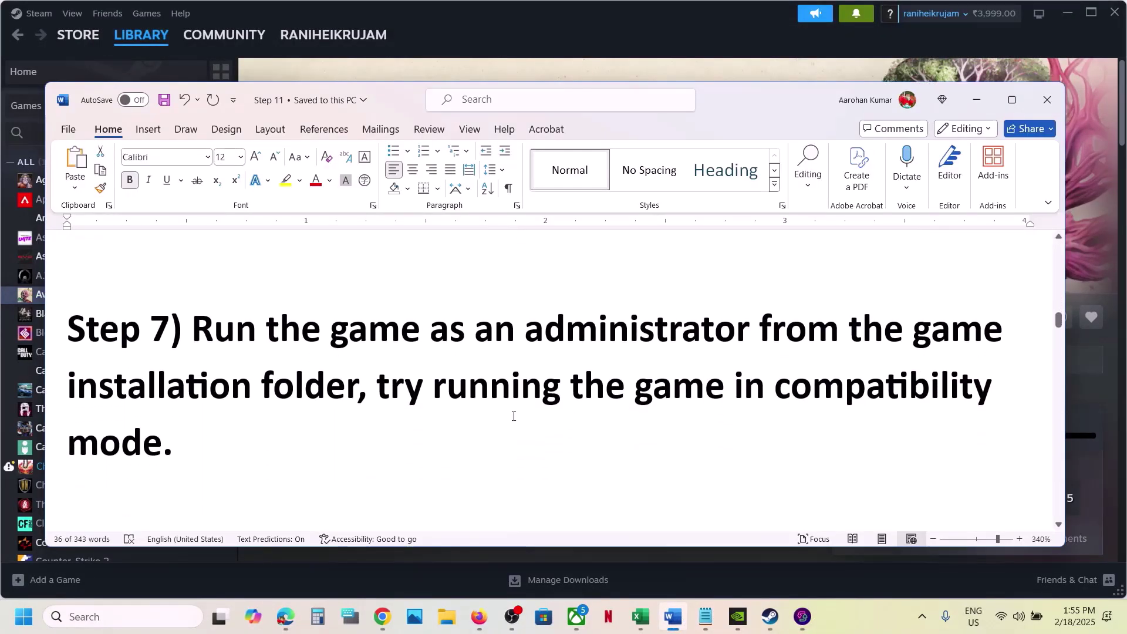
drag(193, 329, 357, 387)
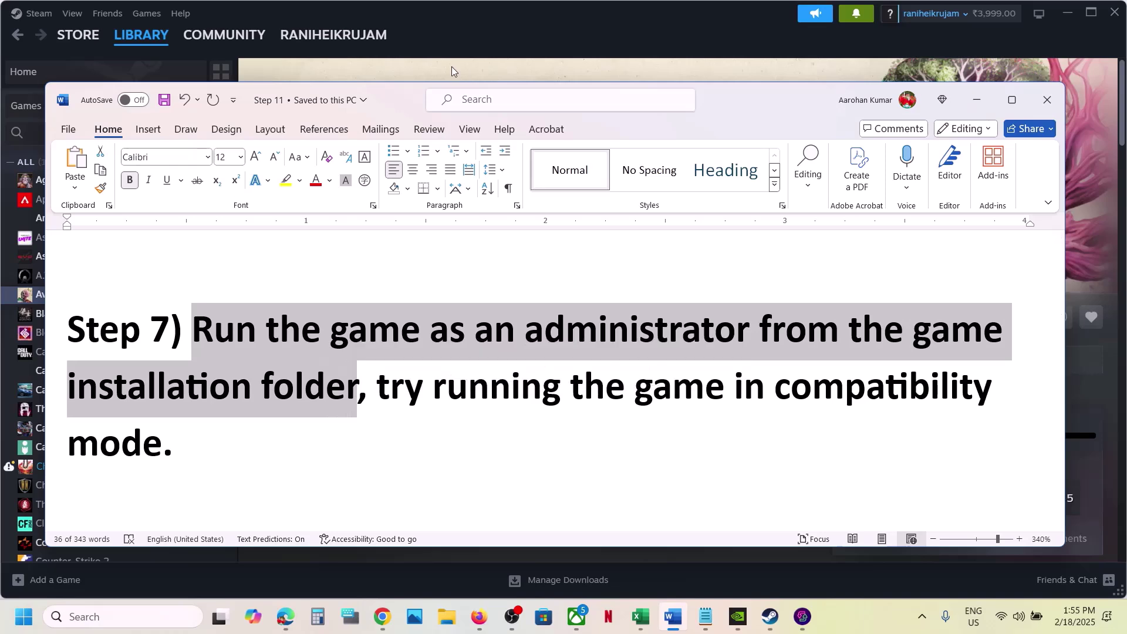
Switch to Steam, browse Avowed's local files and open the Alabama\Binaries\Win64 folder.
click(444, 21)
right_click(88, 297)
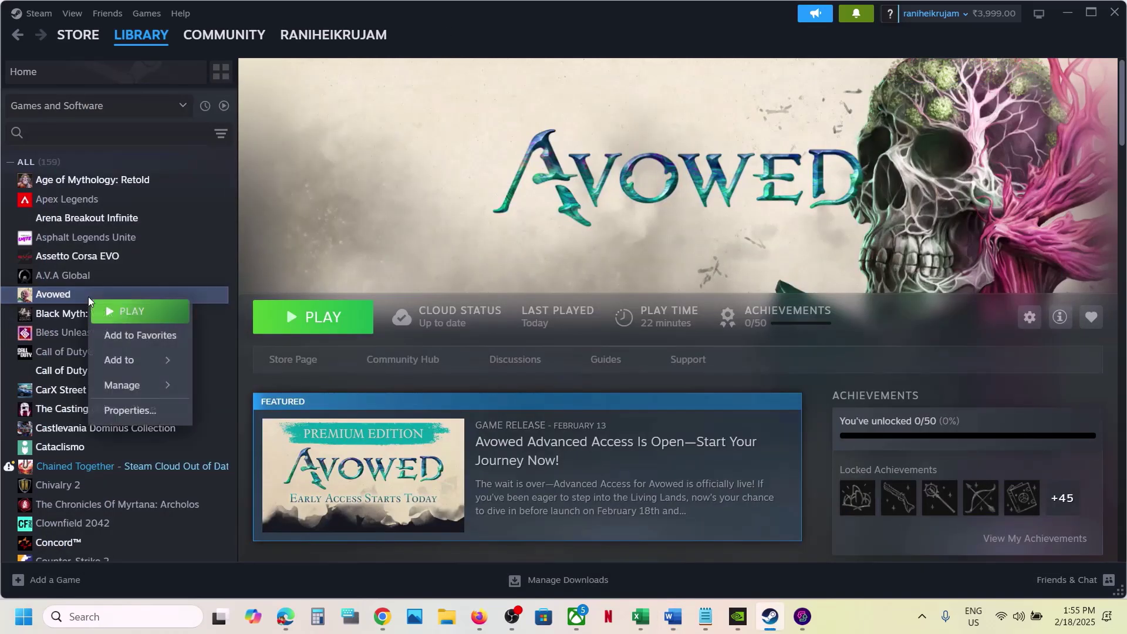
mouse_move(153, 389)
click(269, 421)
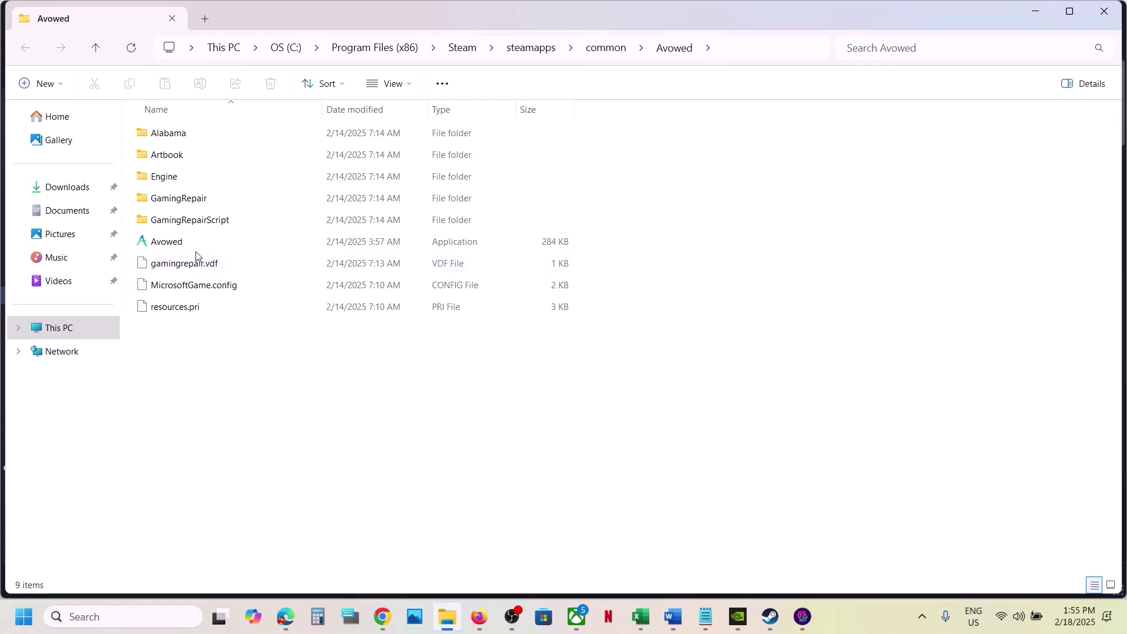
double_click(184, 141)
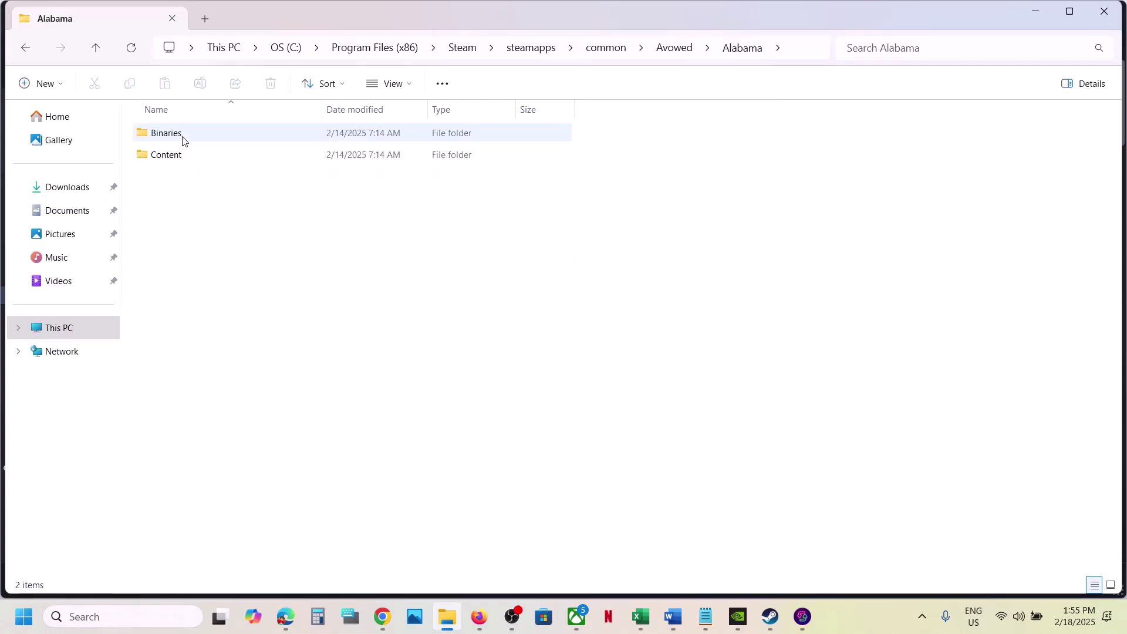
double_click(182, 141)
double_click(183, 141)
Set Avowed-Win64-Shipping to run as an administrator in its compatibility properties and apply the change.
right_click(222, 156)
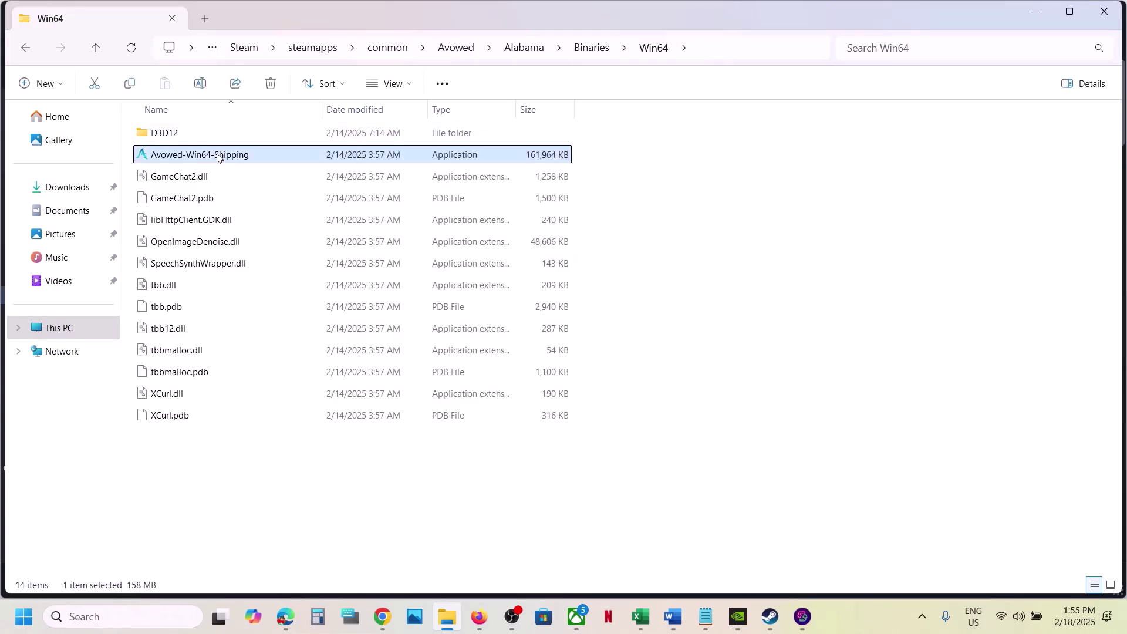
click(292, 379)
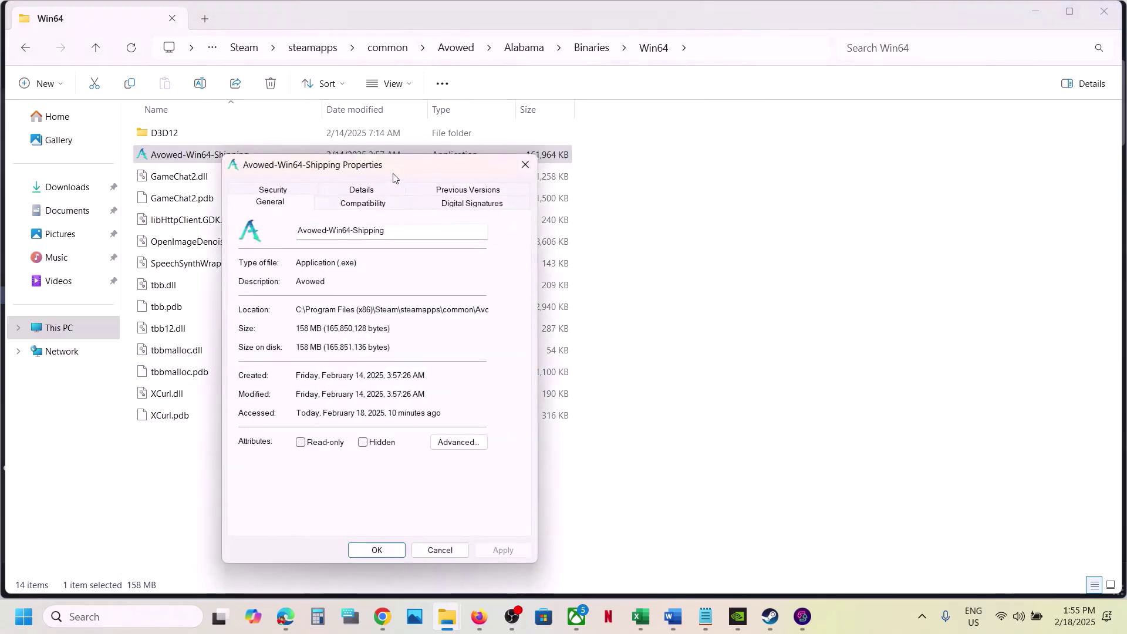
click(363, 201)
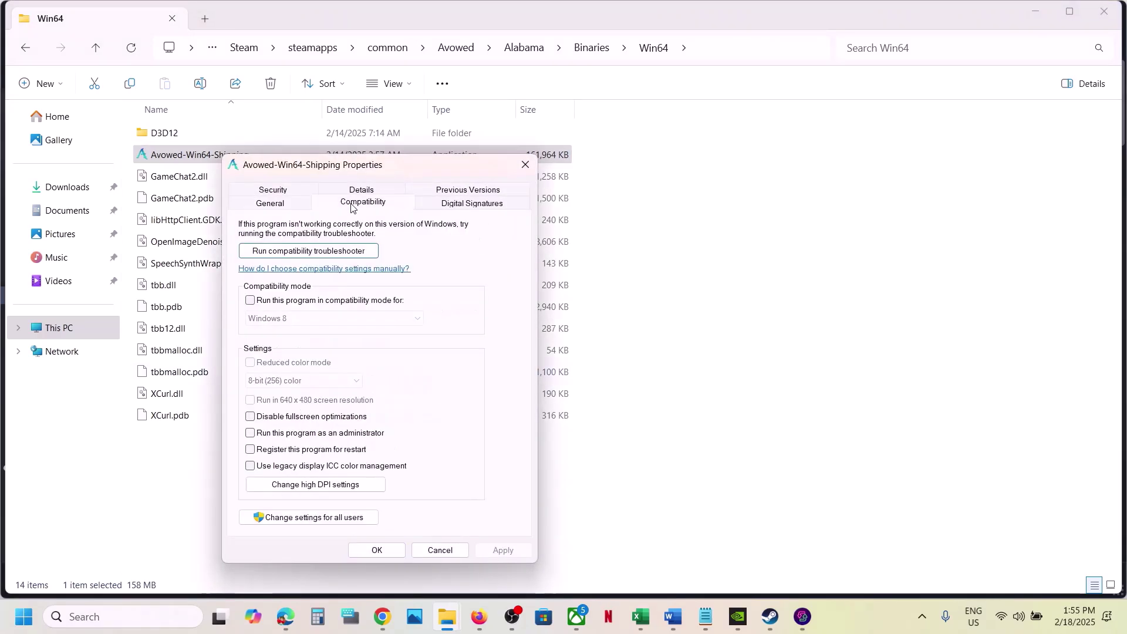
click(251, 434)
click(502, 550)
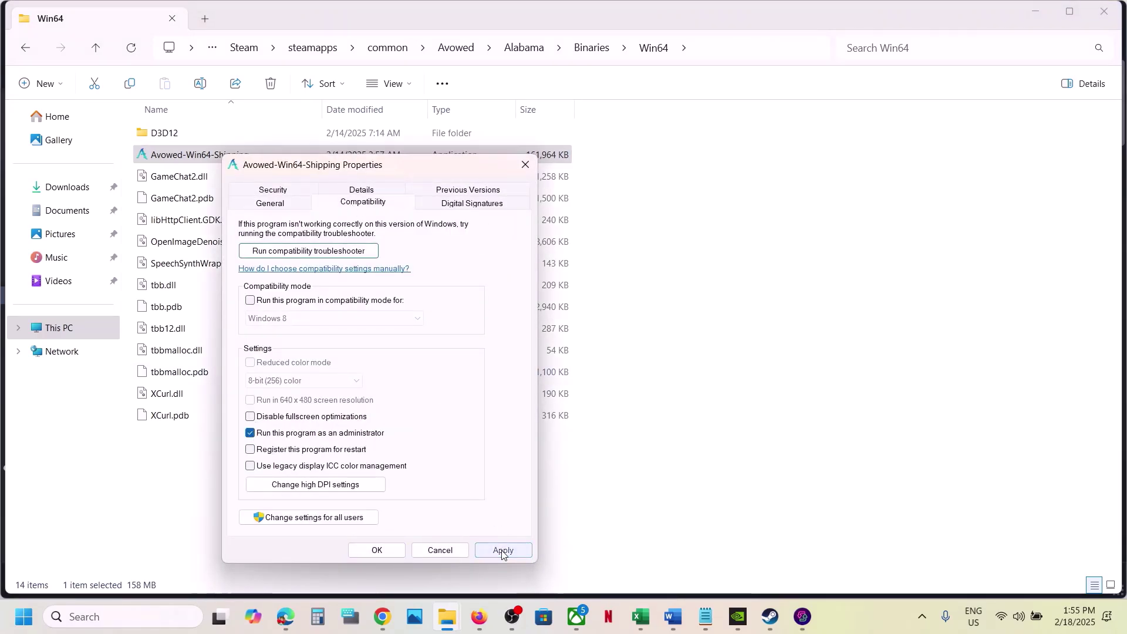
click(378, 550)
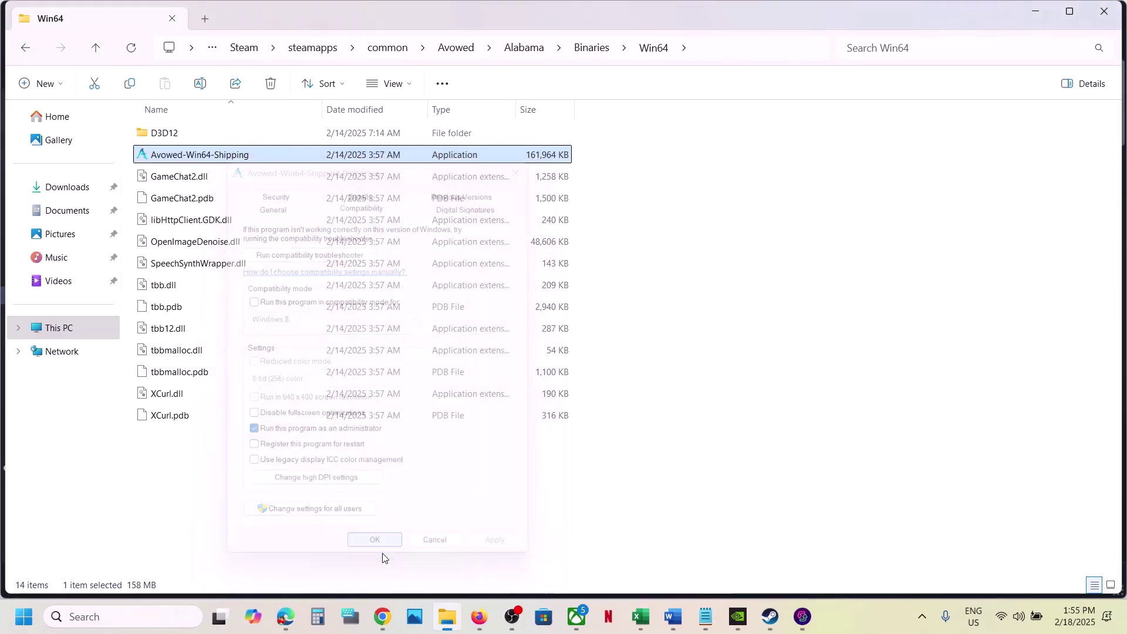
Enable compatibility mode for Windows 8 on Avowed-Win64-Shipping and apply the change.
right_click(233, 159)
click(304, 378)
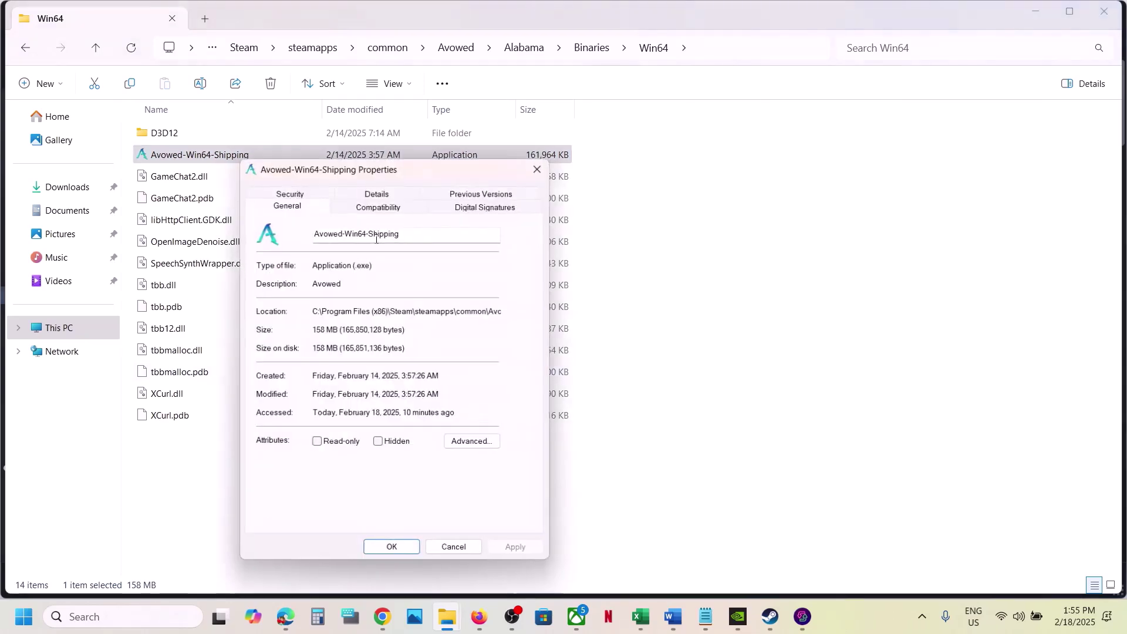
click(378, 206)
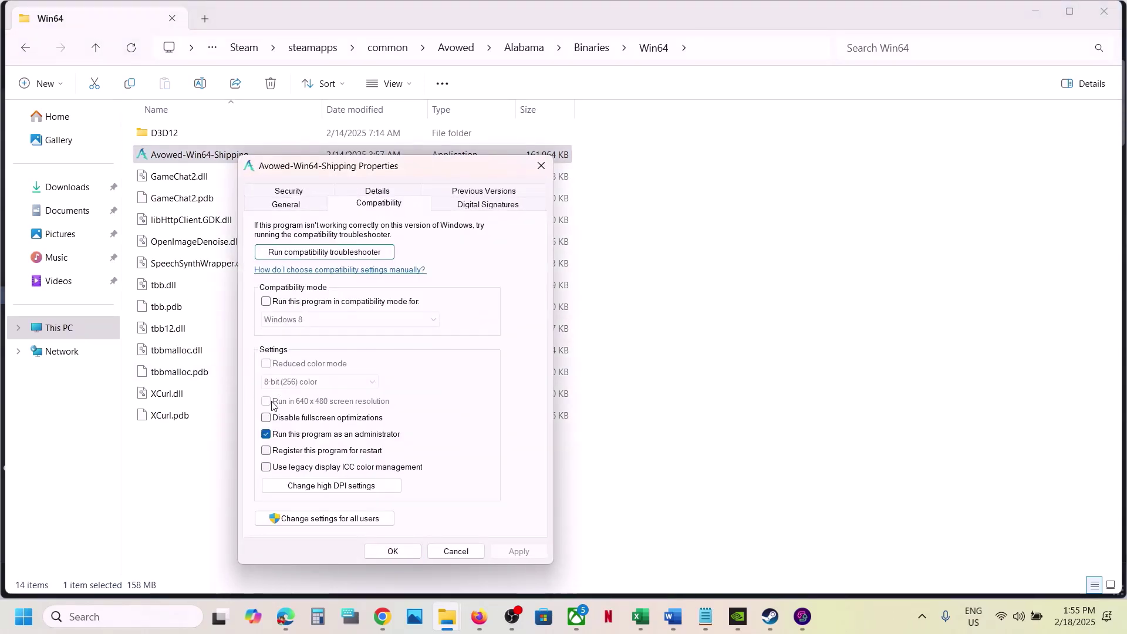
click(267, 302)
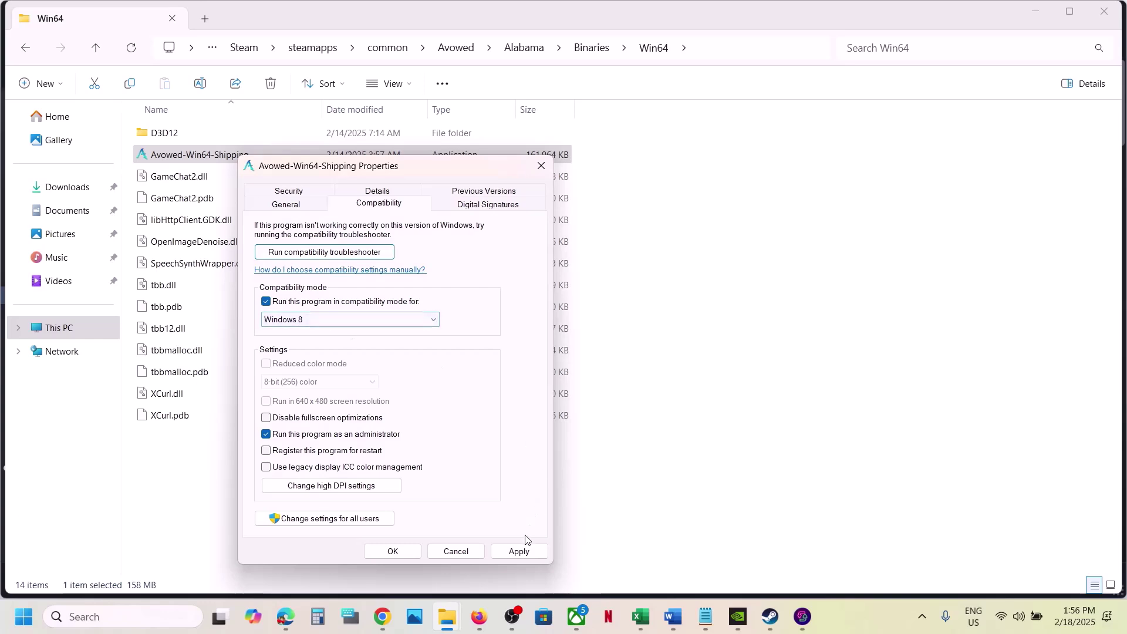
click(520, 552)
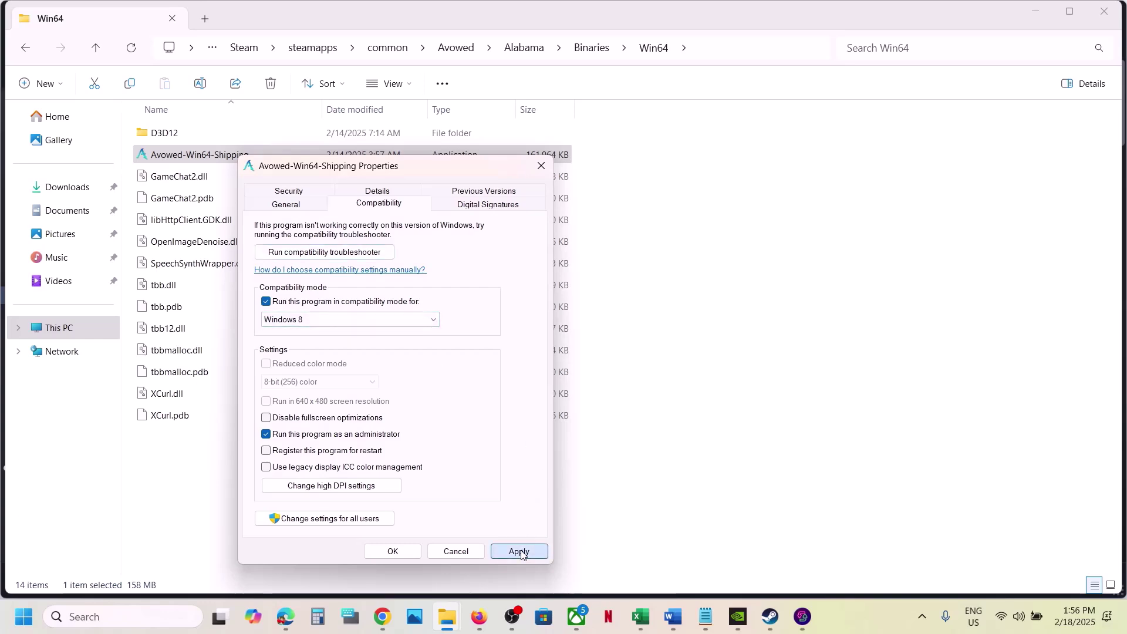
click(405, 553)
Set Avowed-Win64-Shipping's compatibility mode to Windows 7, disable fullscreen optimizations and apply the changes.
right_click(244, 158)
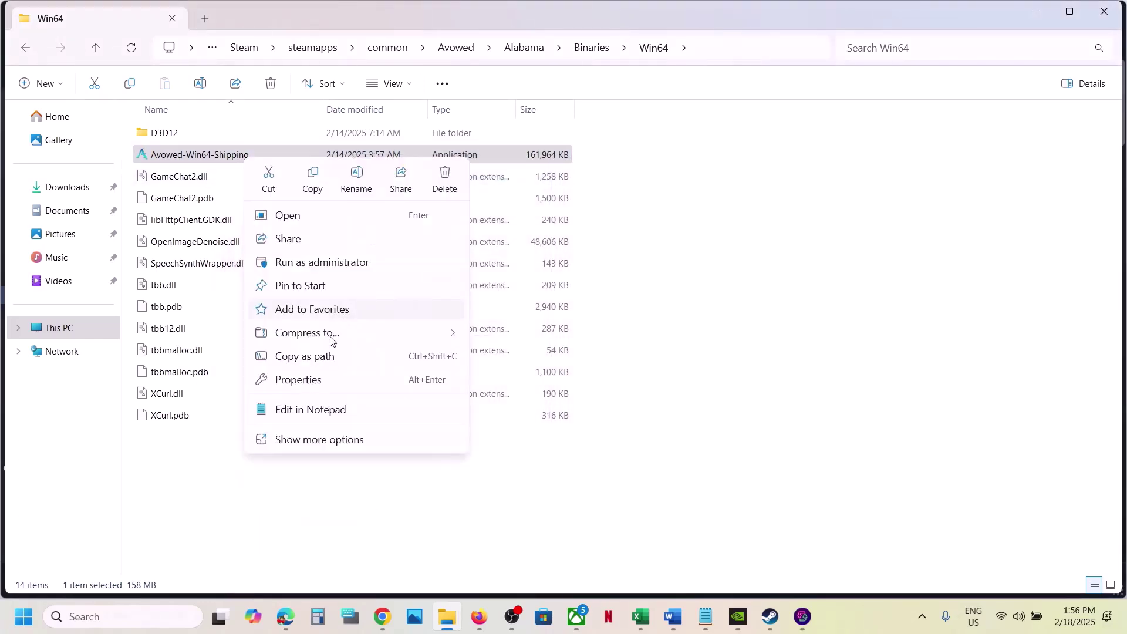
click(317, 379)
click(390, 206)
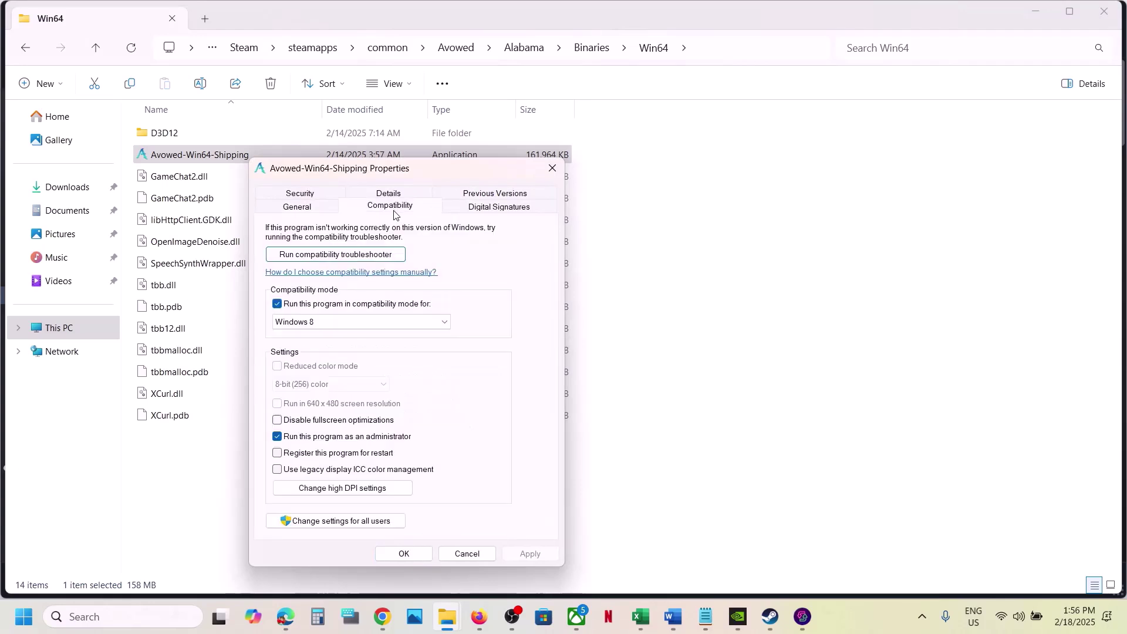
click(298, 326)
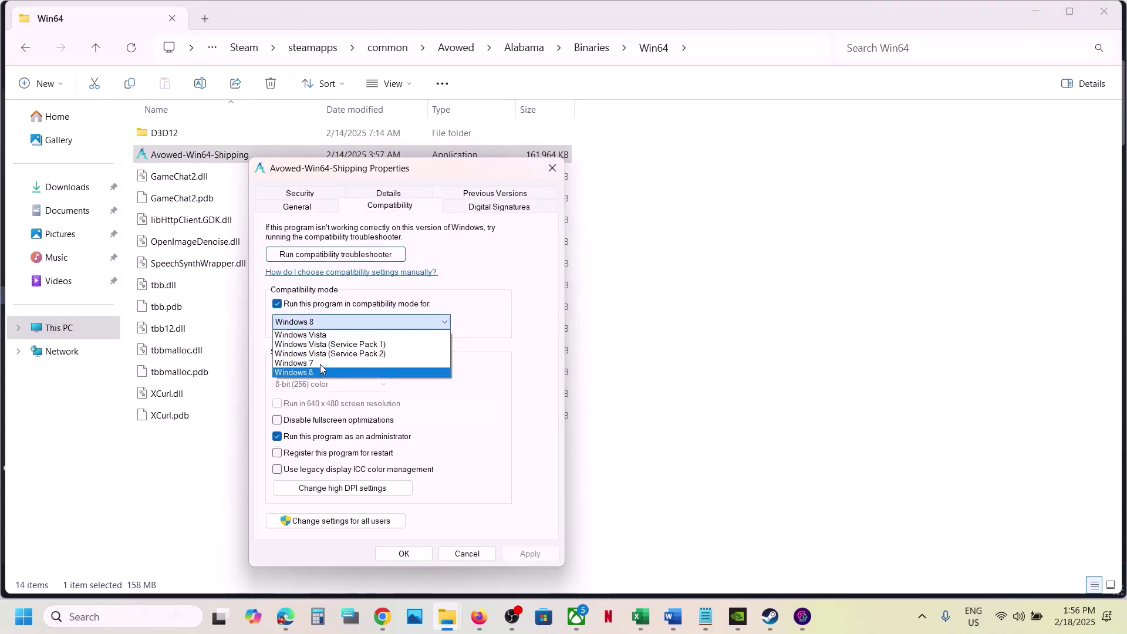
click(320, 364)
click(536, 555)
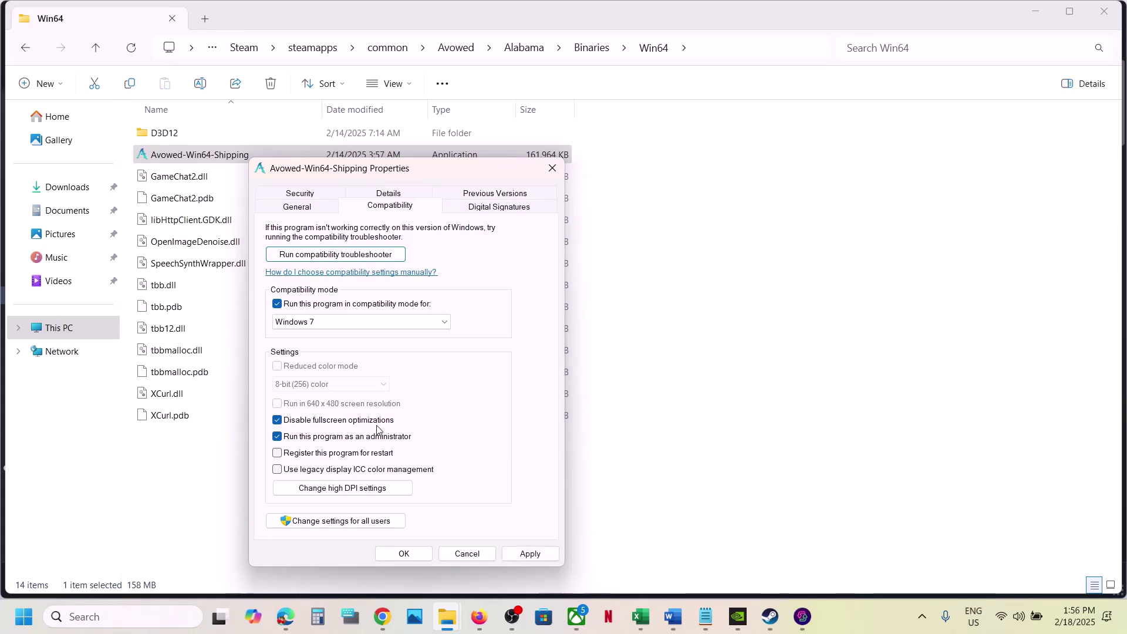
click(537, 557)
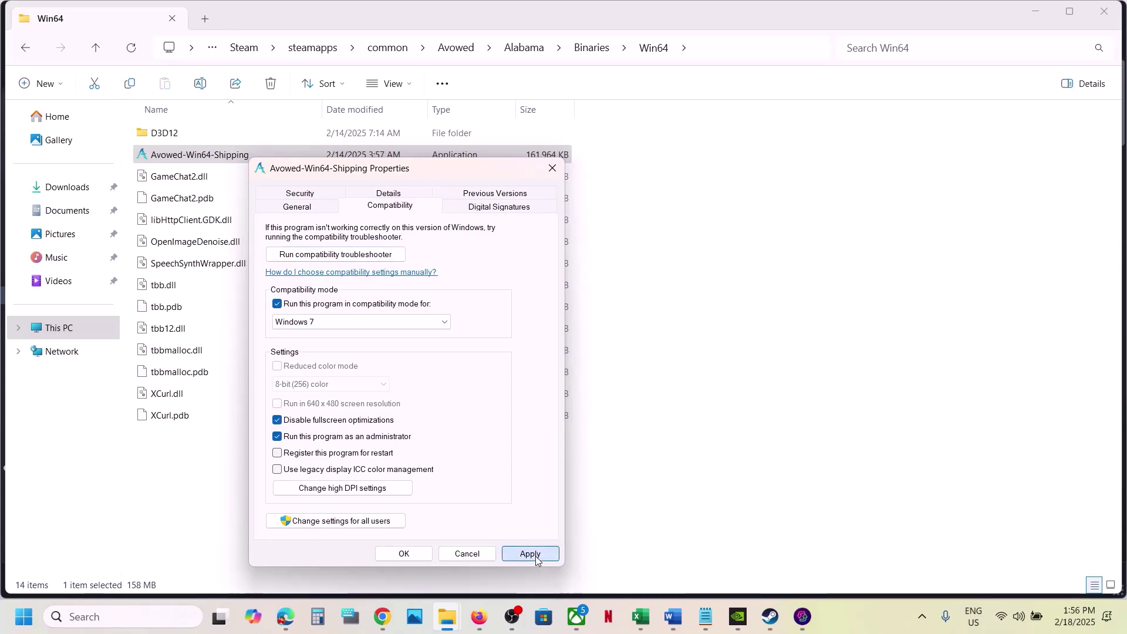
click(418, 556)
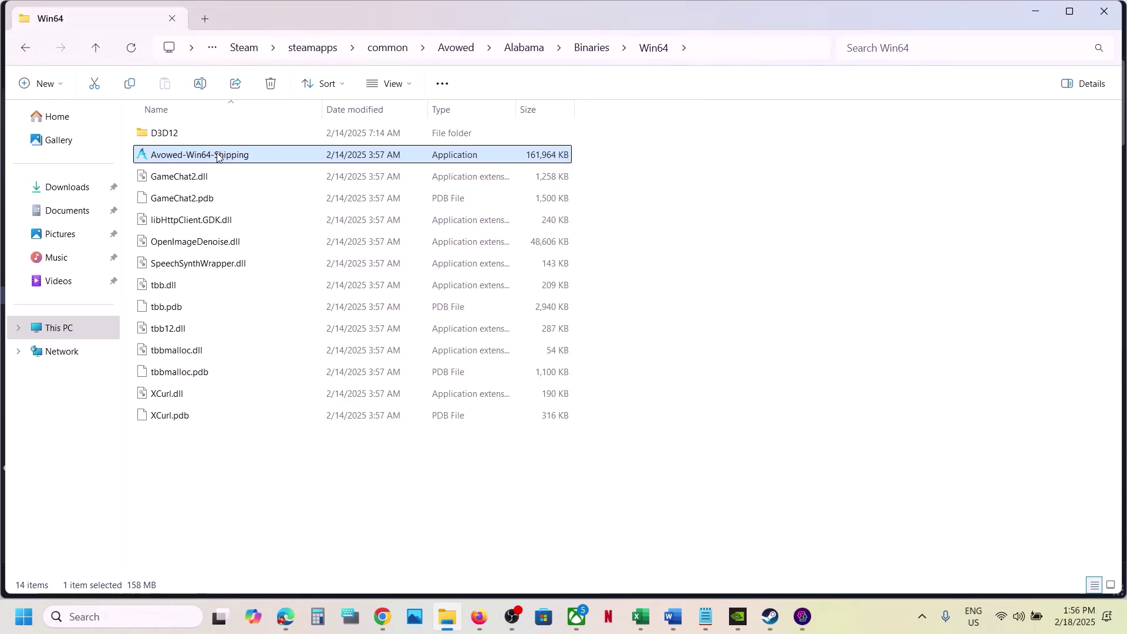
Turn off compatibility mode, disabled fullscreen optimizations and run as administrator for Avowed-Win64-Shipping, and apply the changes.
right_click(216, 157)
click(296, 379)
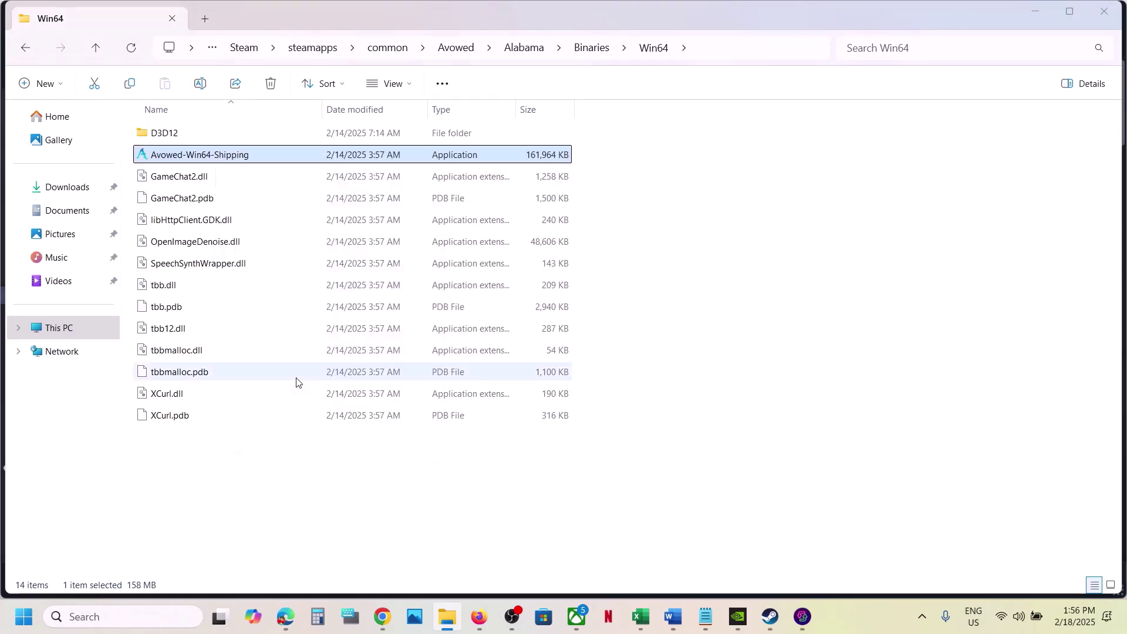
click(352, 206)
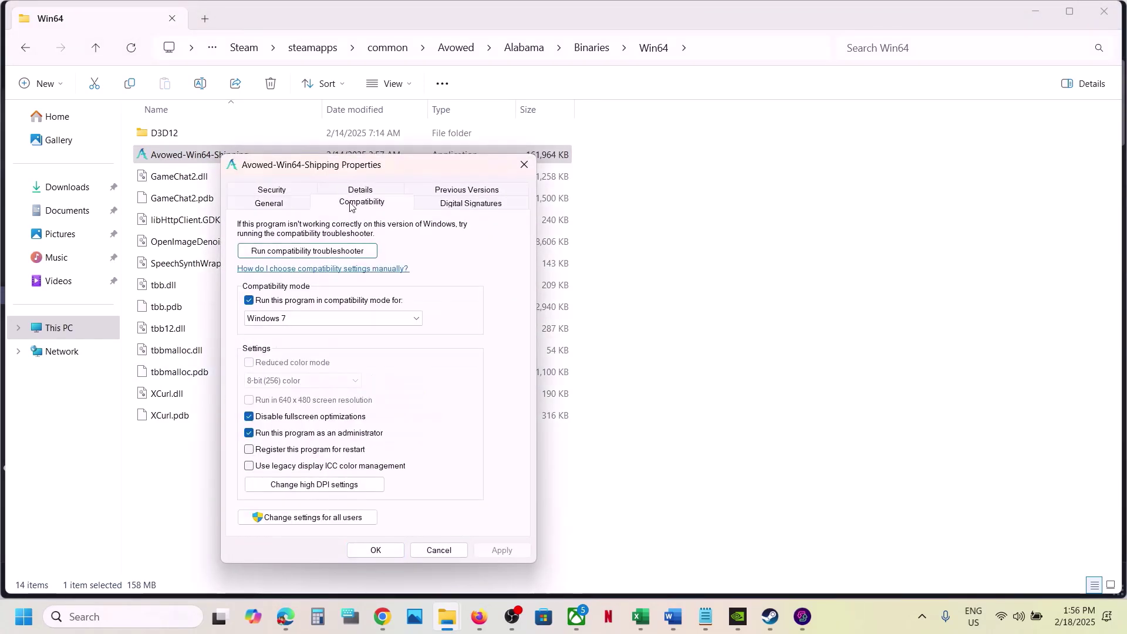
click(250, 301)
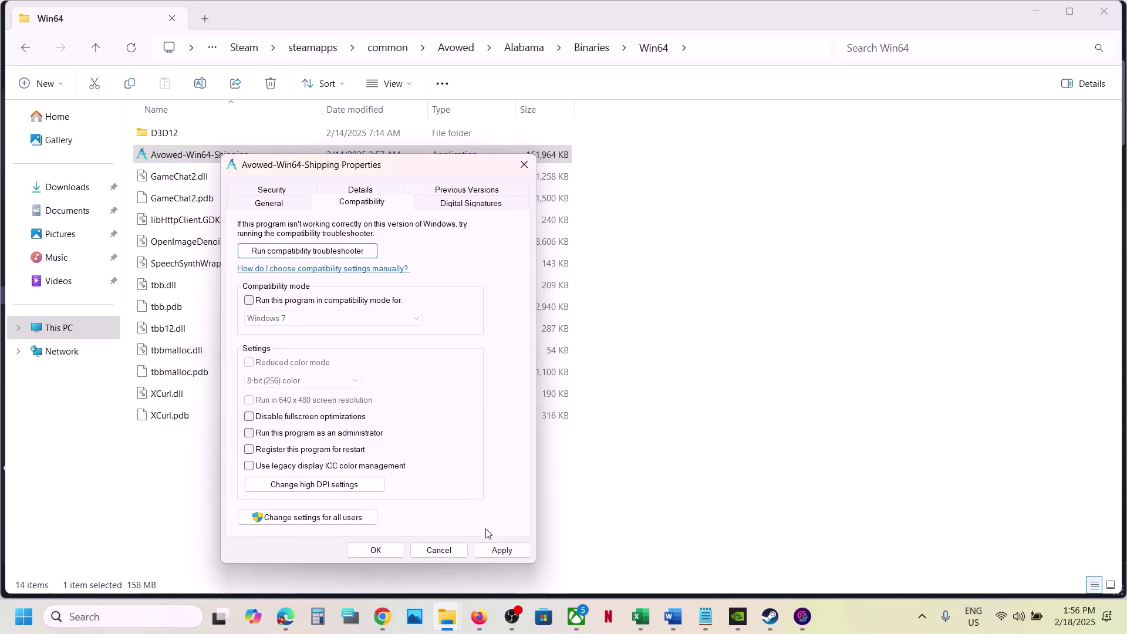
click(499, 550)
click(369, 557)
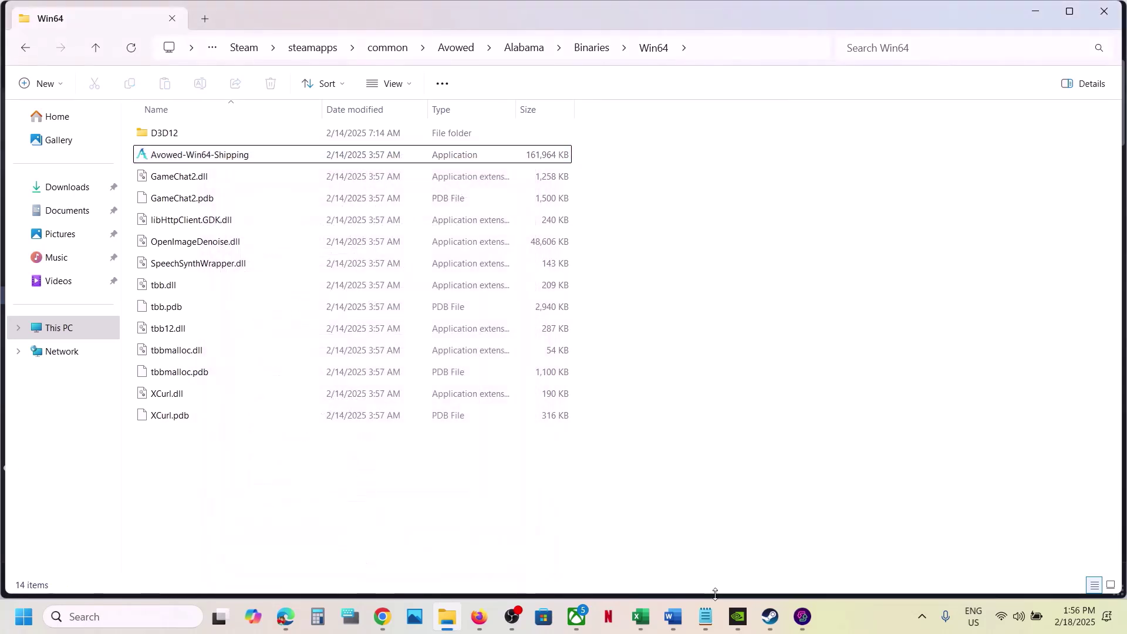
Switch to the Word document and review Step 8, highlighting the advice to allow the game exe through Windows Security and Firewall.
click(772, 617)
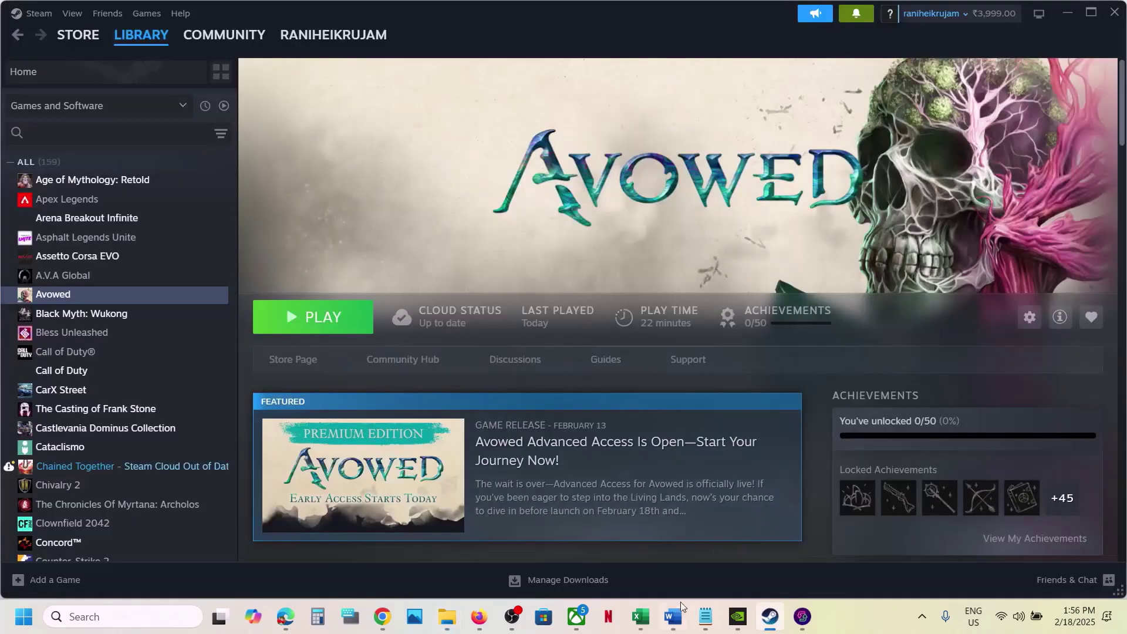
click(674, 622)
scroll(420, 423, down, 5)
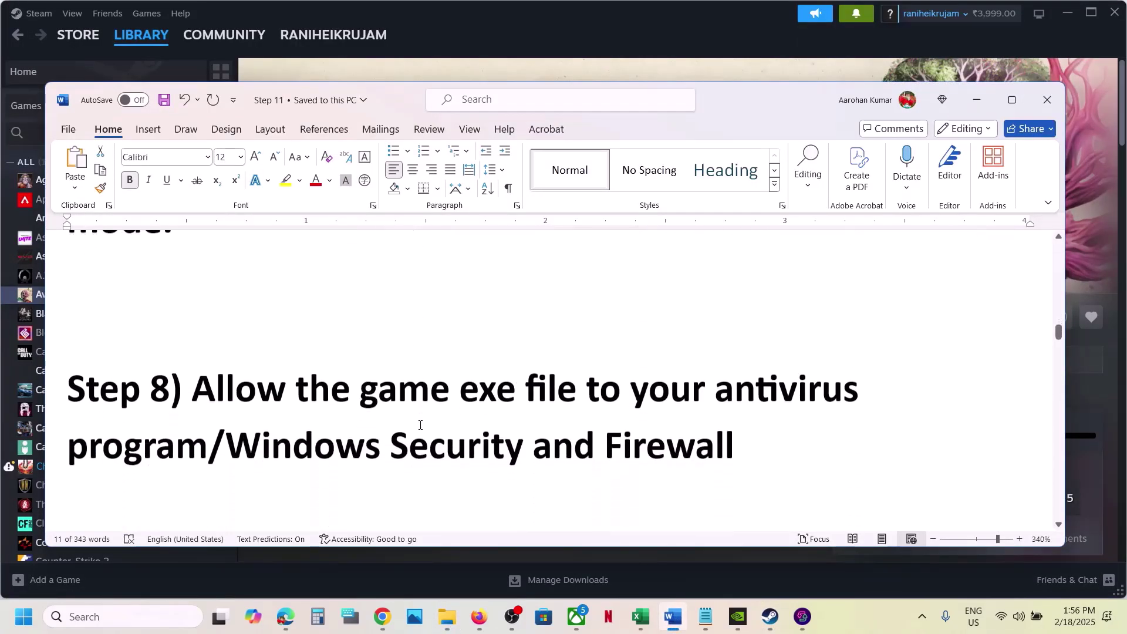
drag(199, 373, 208, 416)
click(208, 415)
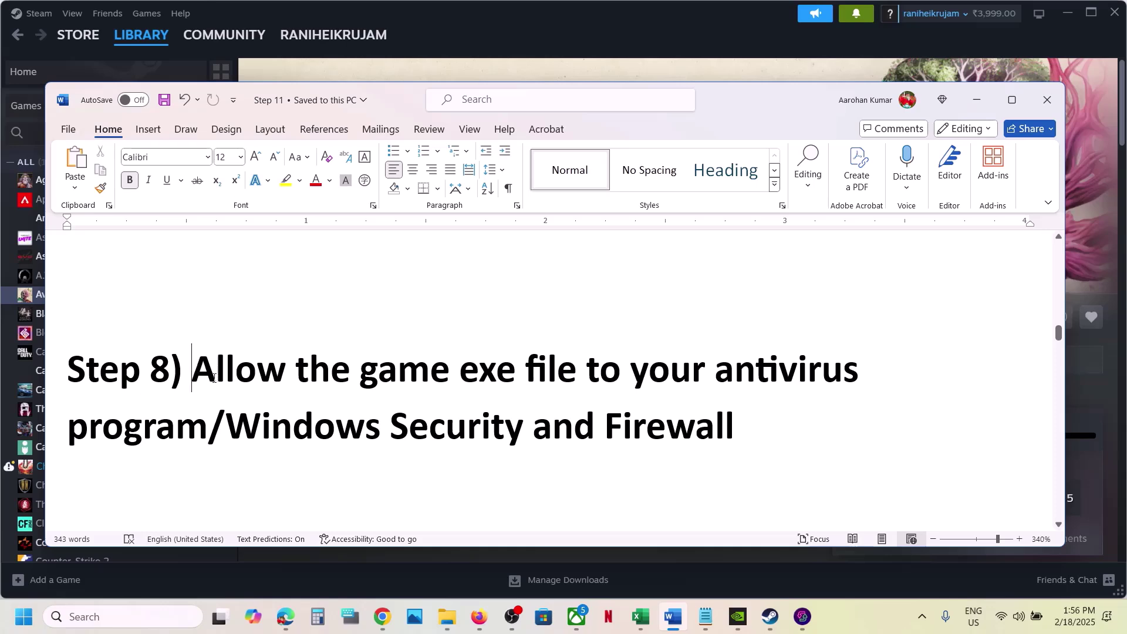
drag(213, 379, 641, 448)
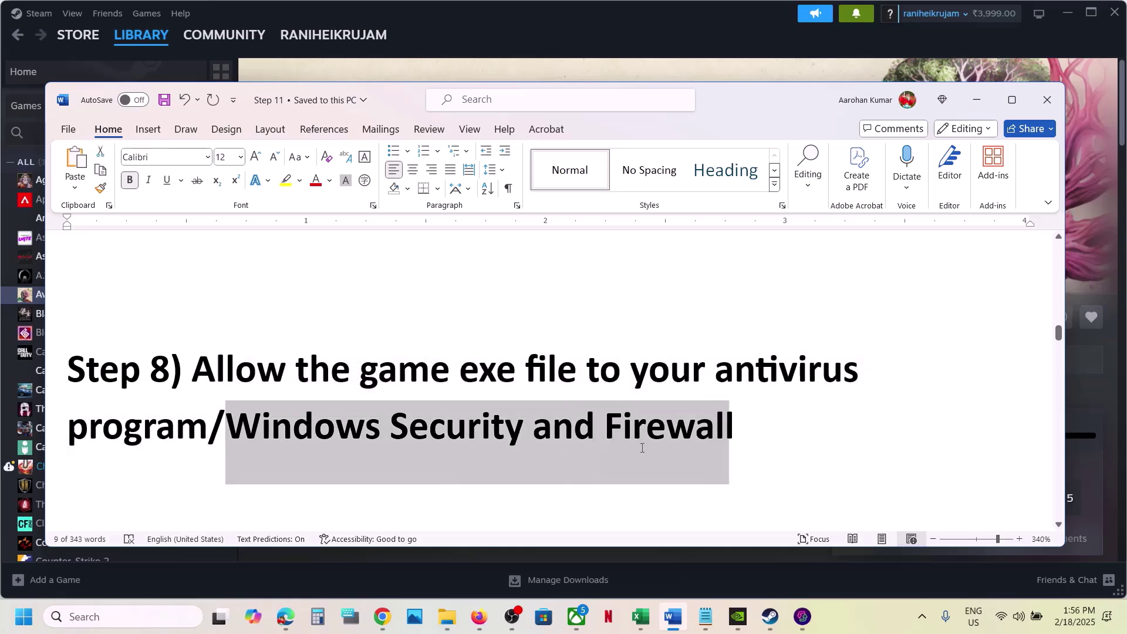
click(641, 447)
Open Windows Security's ransomware protection and show the apps allowed through Controlled folder access.
key(super+i)
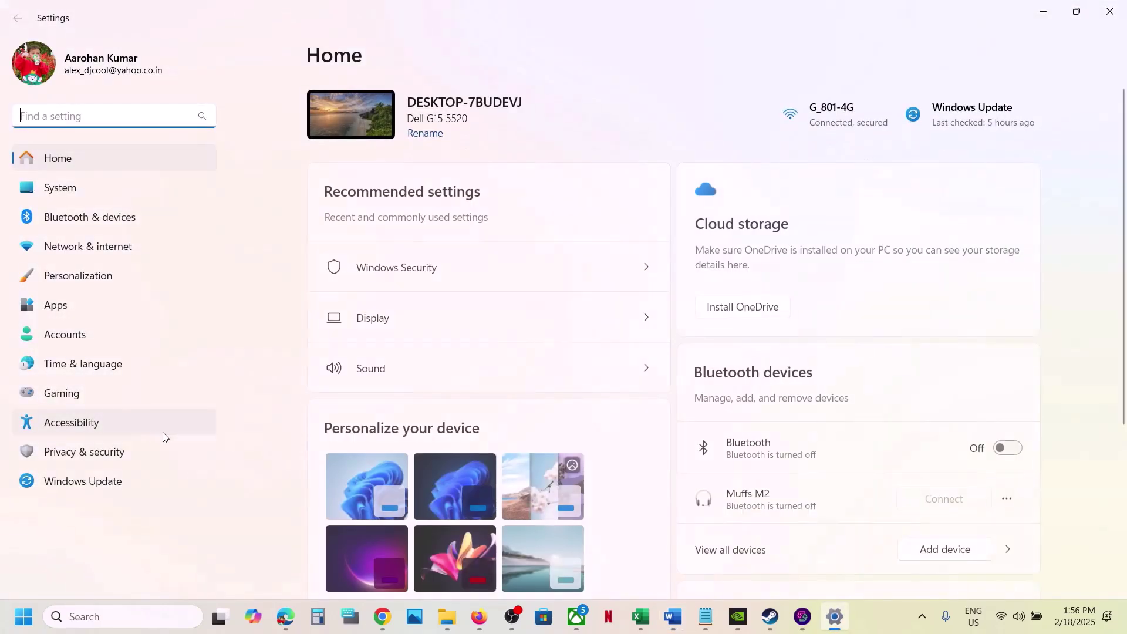
click(65, 463)
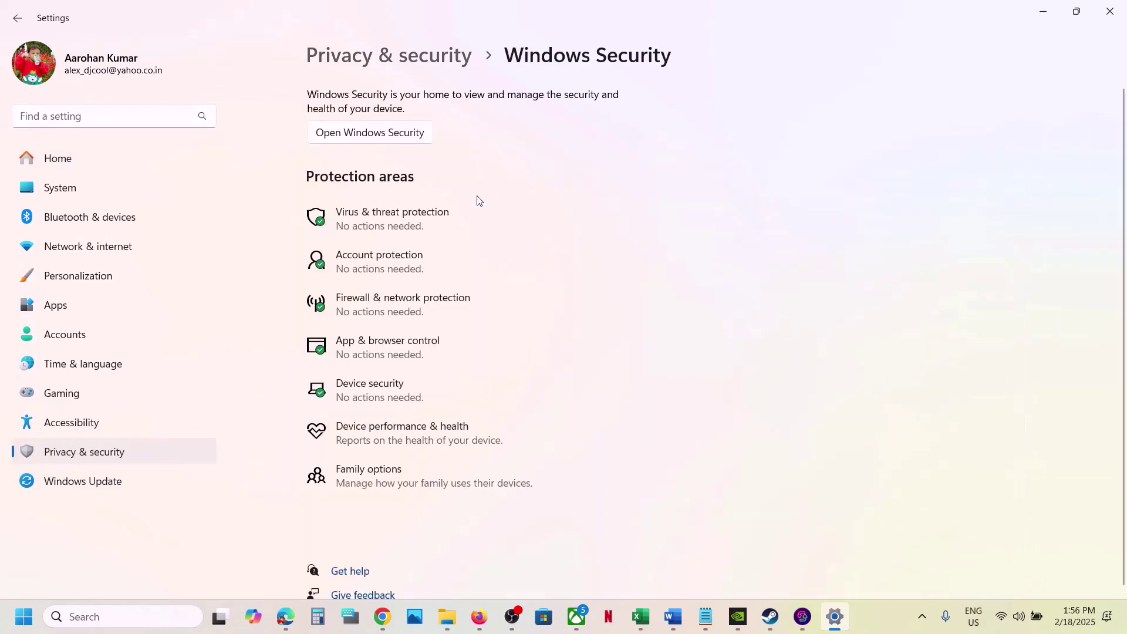
click(422, 225)
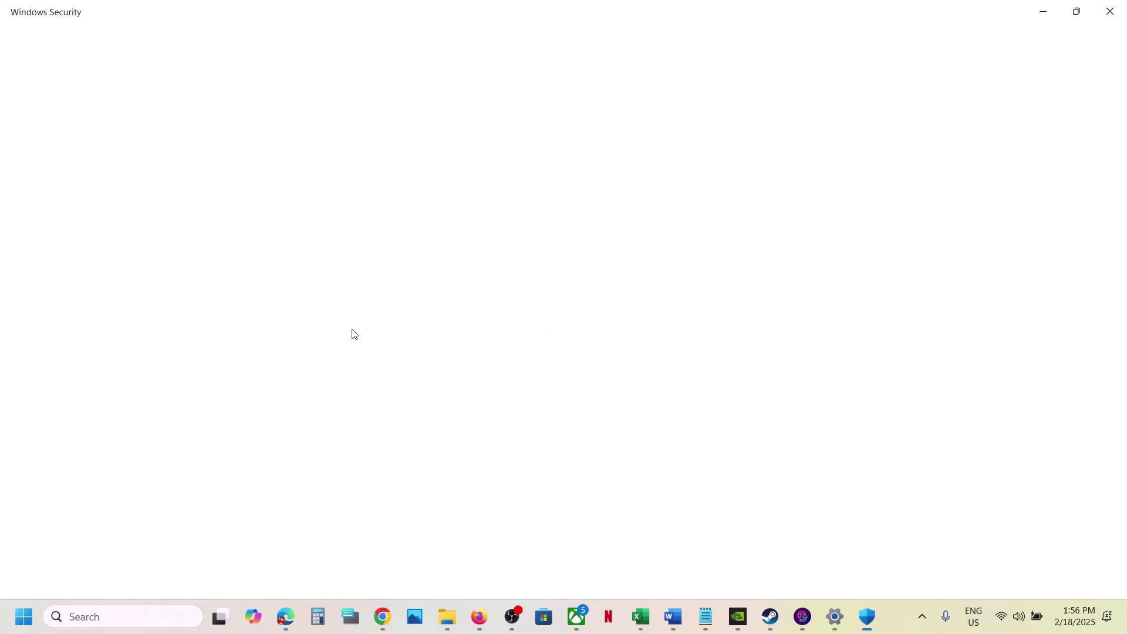
scroll(353, 331, down, 3)
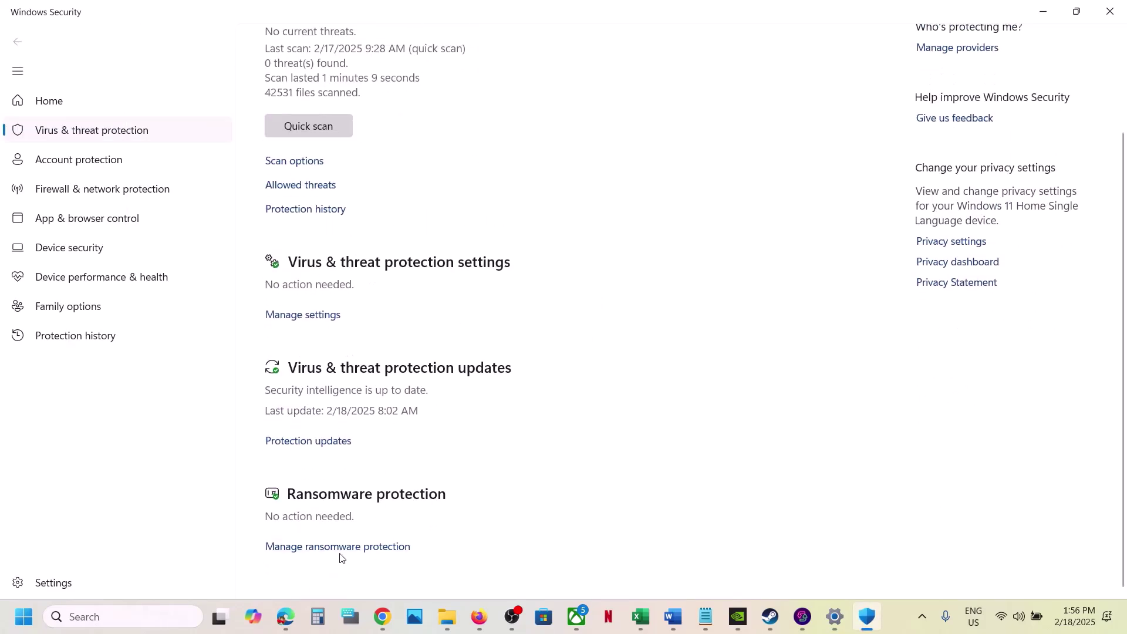
click(363, 548)
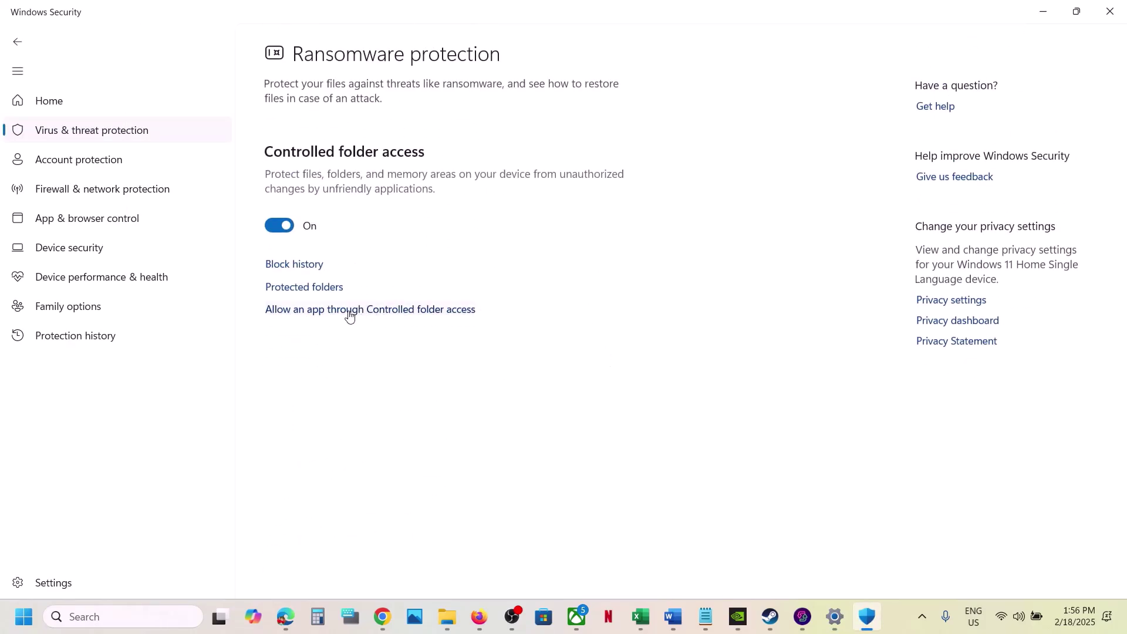
click(373, 311)
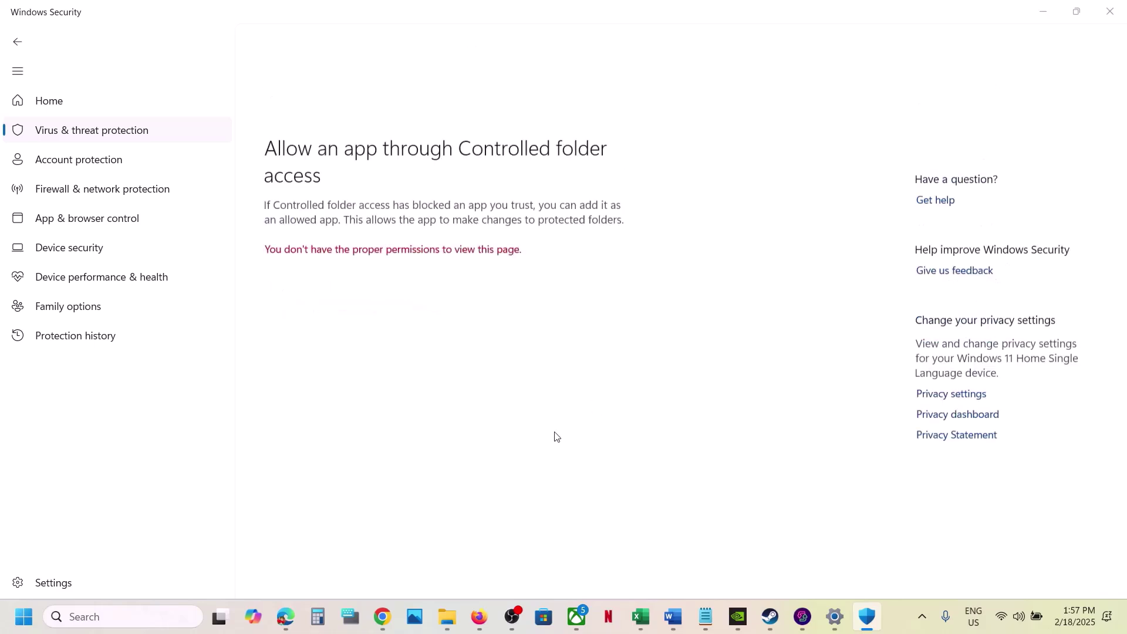
scroll(524, 410, down, 3)
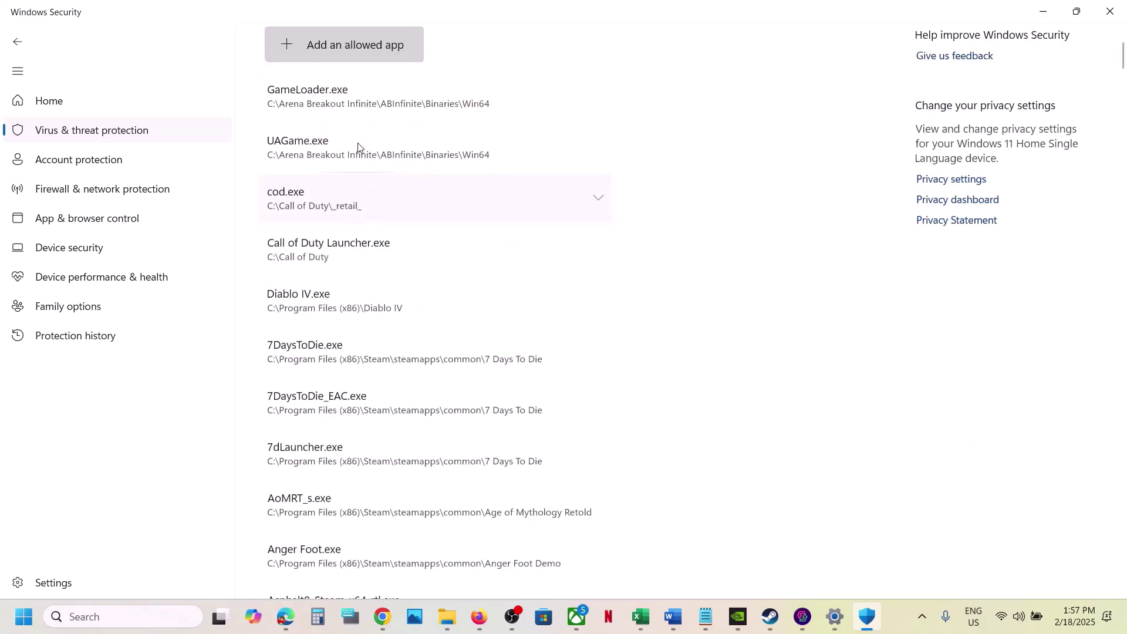
Add Avowed-Win64-Shipping from the Win64 folder to the apps allowed through Controlled folder access.
click(336, 52)
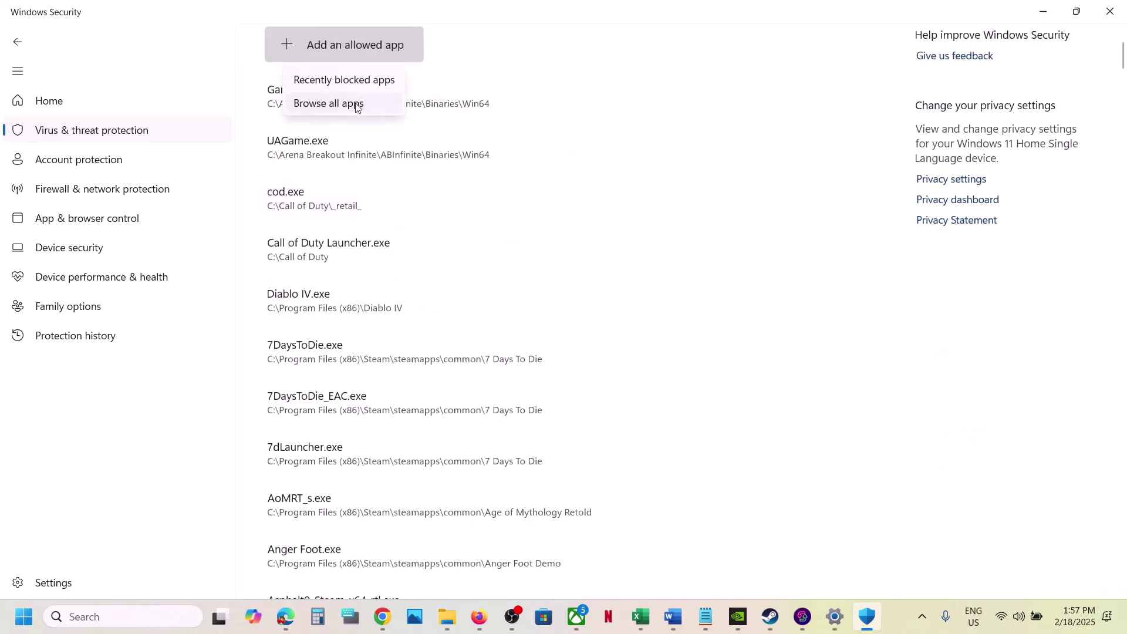
click(326, 101)
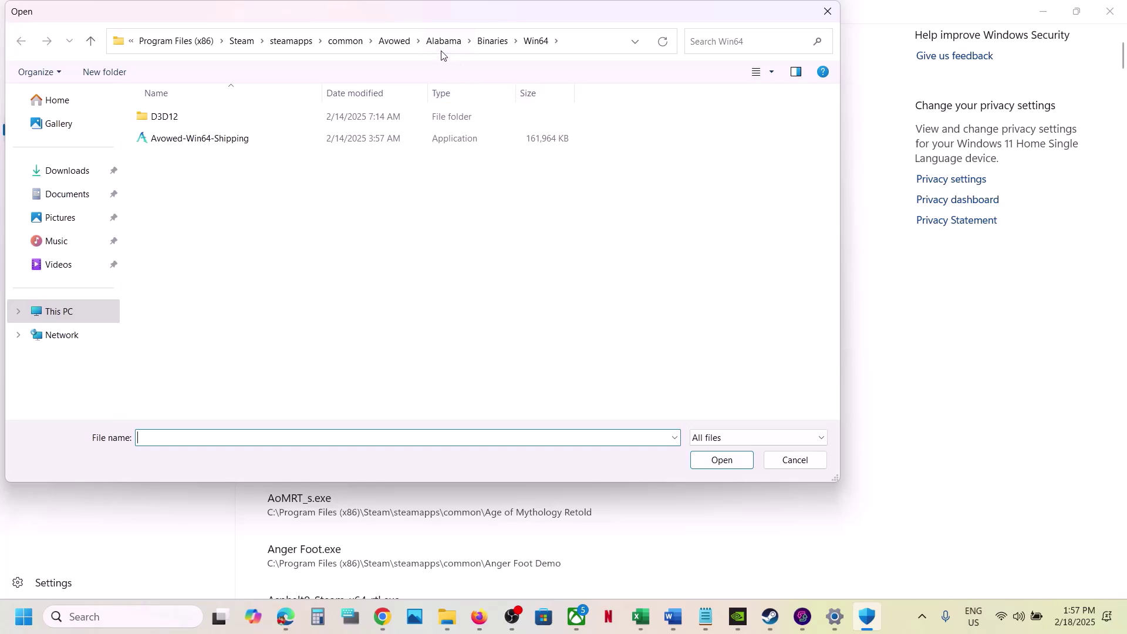
click(238, 141)
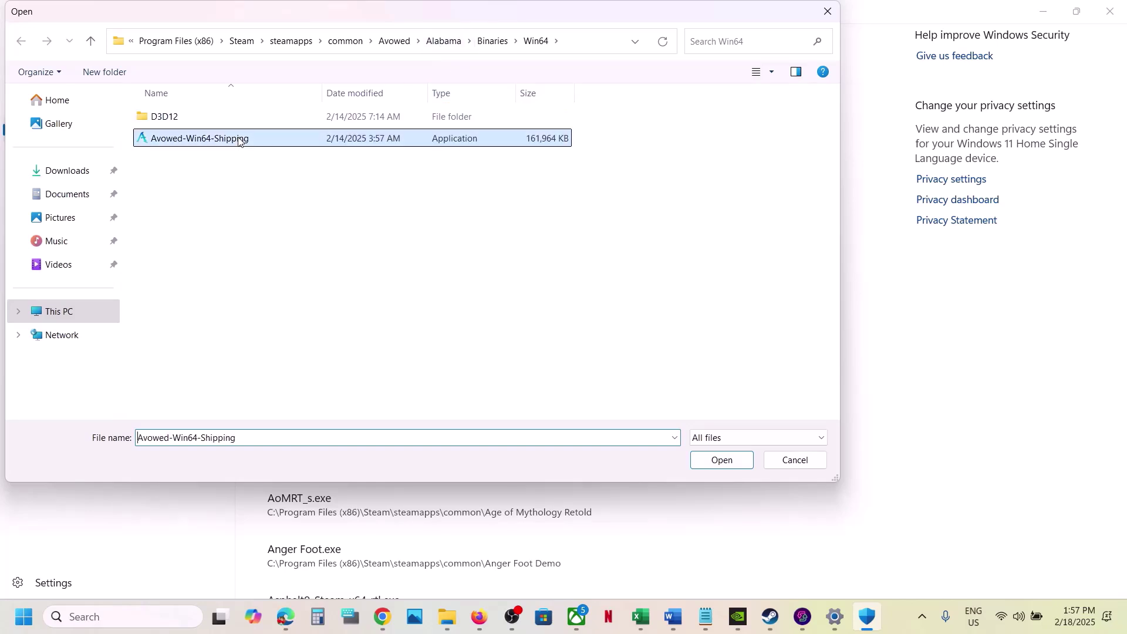
click(715, 459)
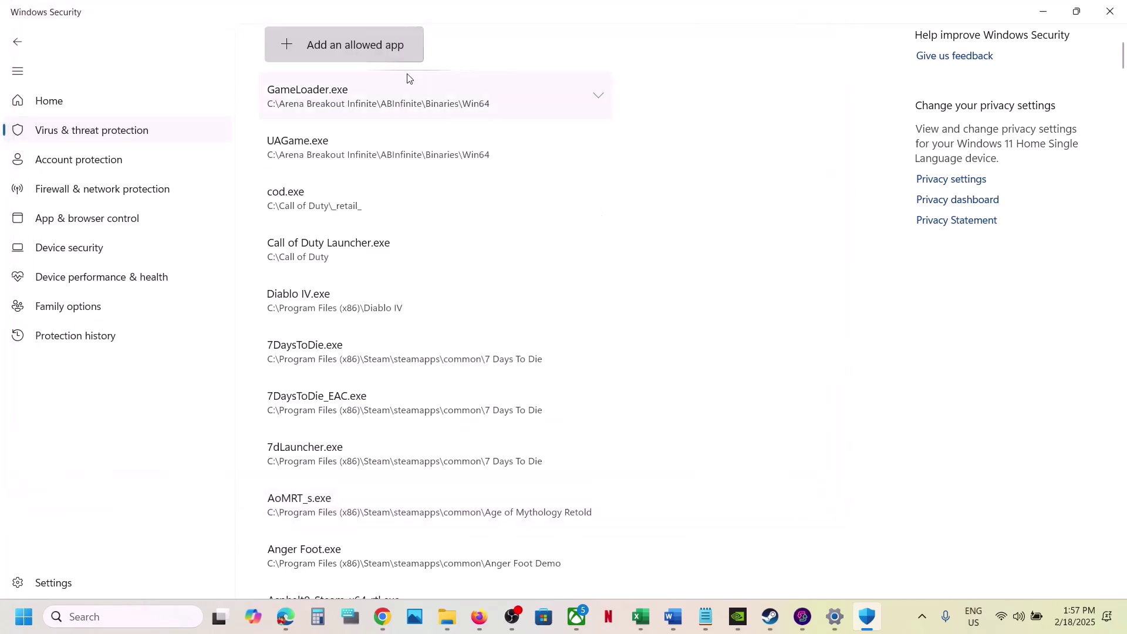
Add the Avowed application from the main Avowed installation folder to the apps allowed through Controlled folder access.
click(347, 50)
click(375, 106)
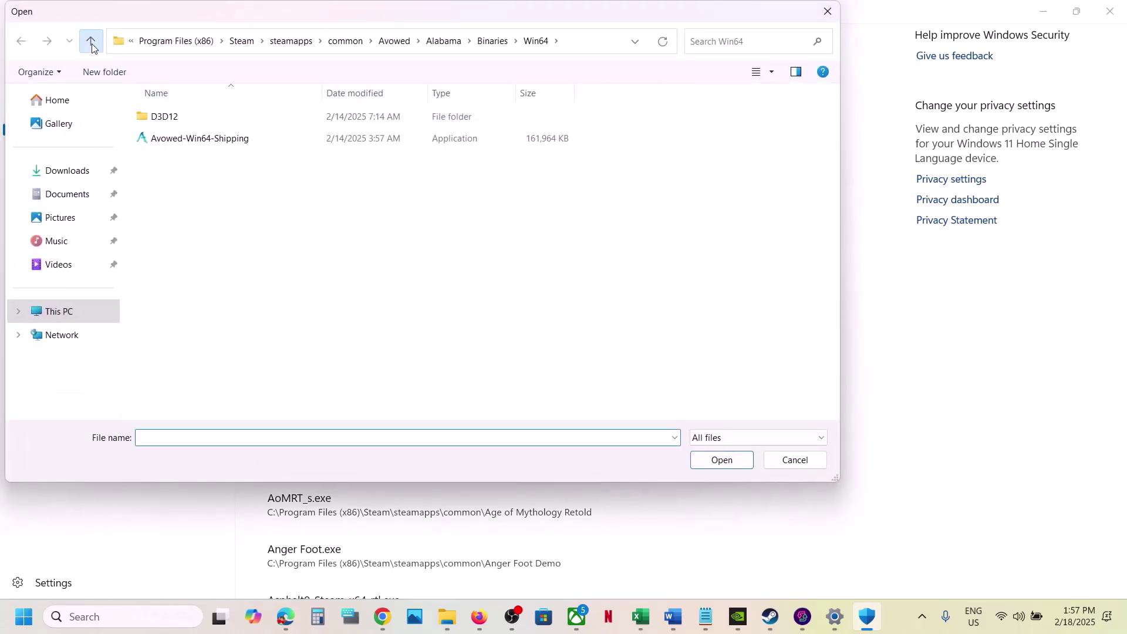
click(92, 44)
click(91, 43)
click(92, 44)
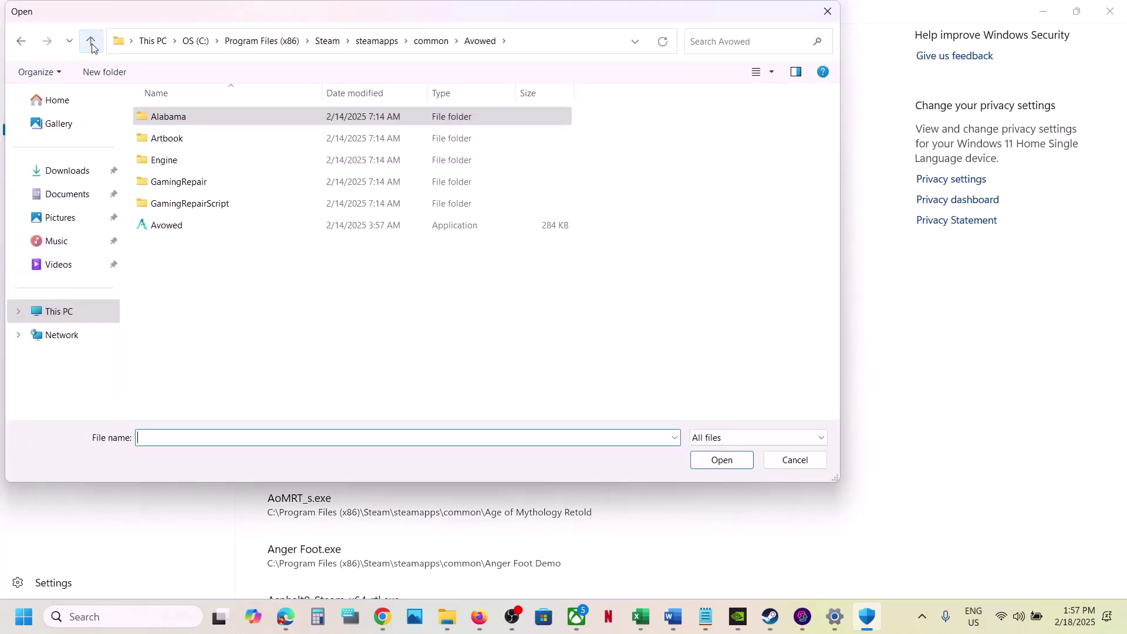
click(210, 232)
click(714, 462)
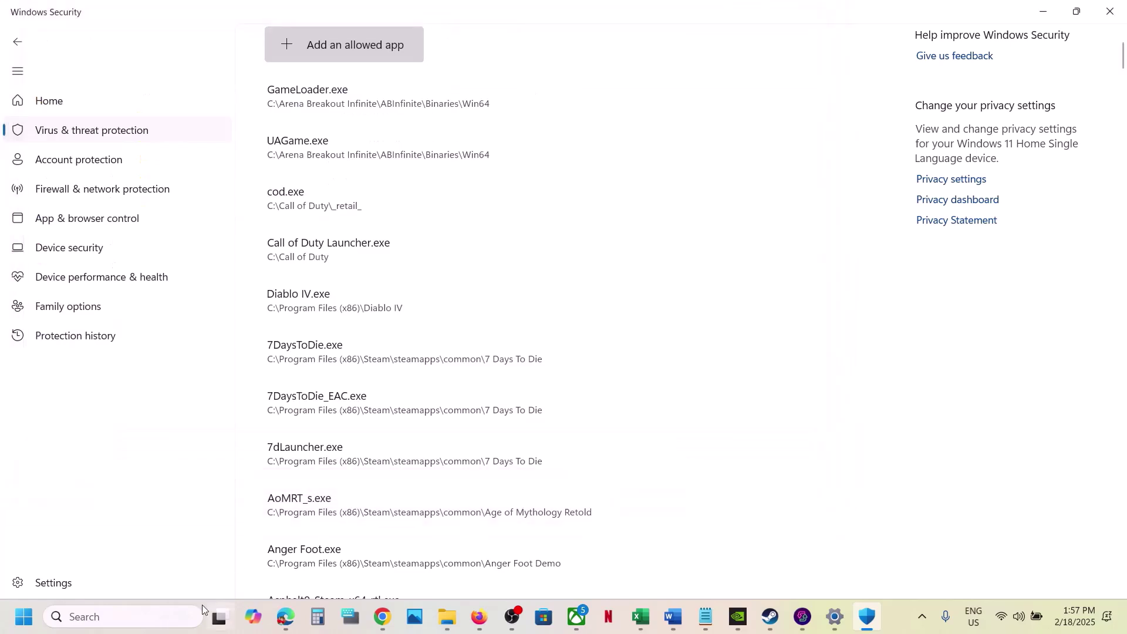
Open Control Panel's list of apps allowed through Windows Defender Firewall and enable changing its settings.
click(167, 616)
text(control)
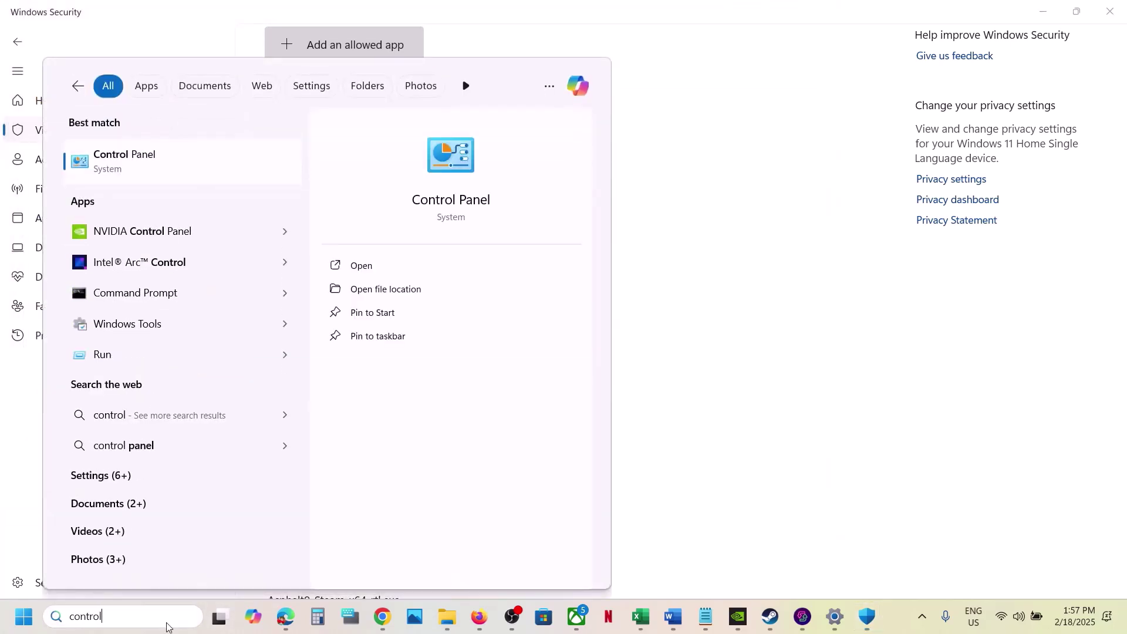
key(Return)
click(380, 116)
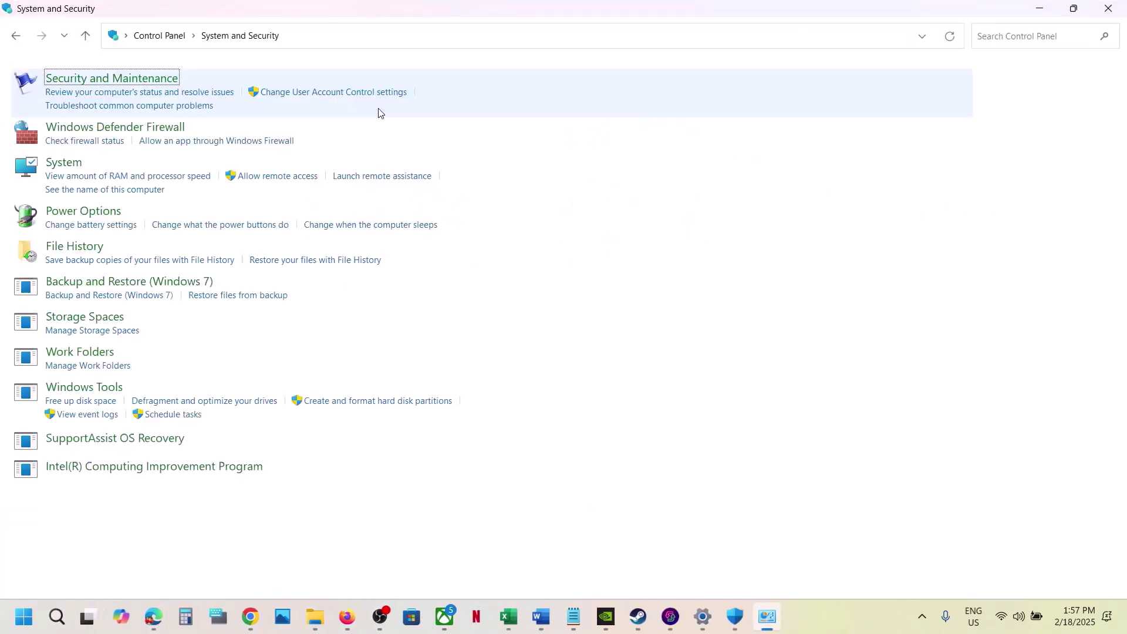
click(268, 128)
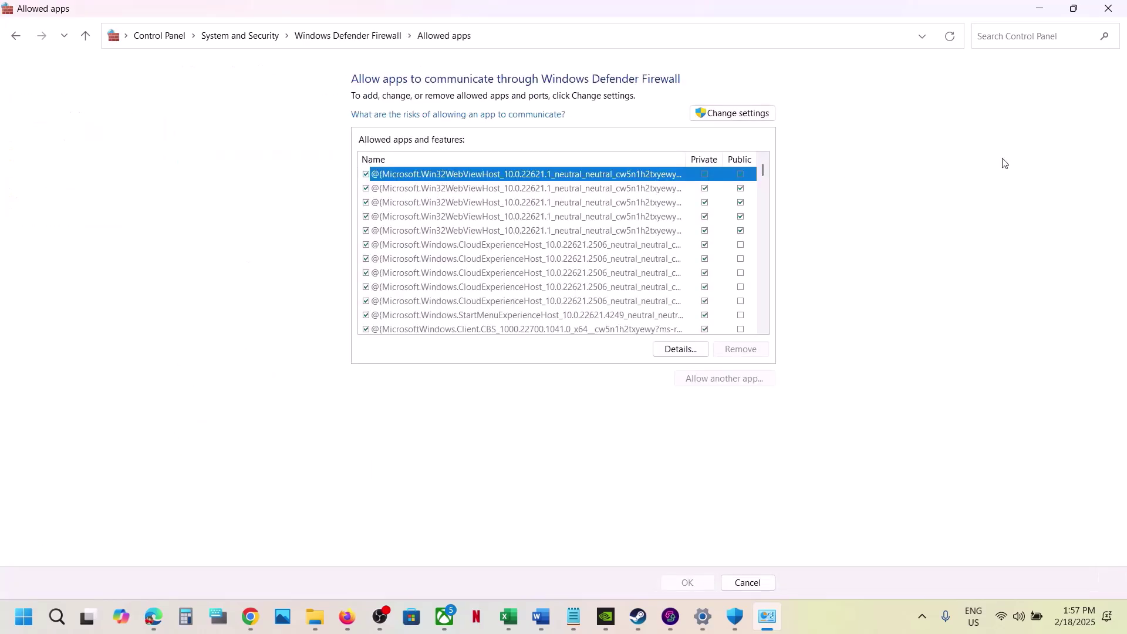
click(763, 117)
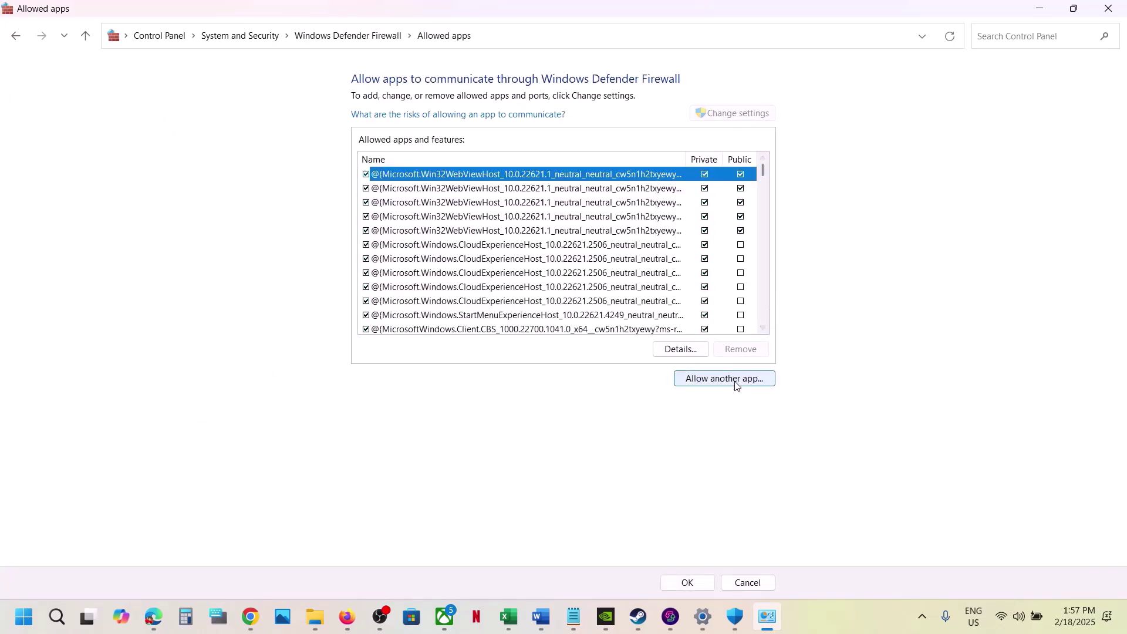
Try to allow Avowed-Win64-Shipping from the game's Win64 folder through Windows Defender Firewall.
click(737, 381)
click(656, 374)
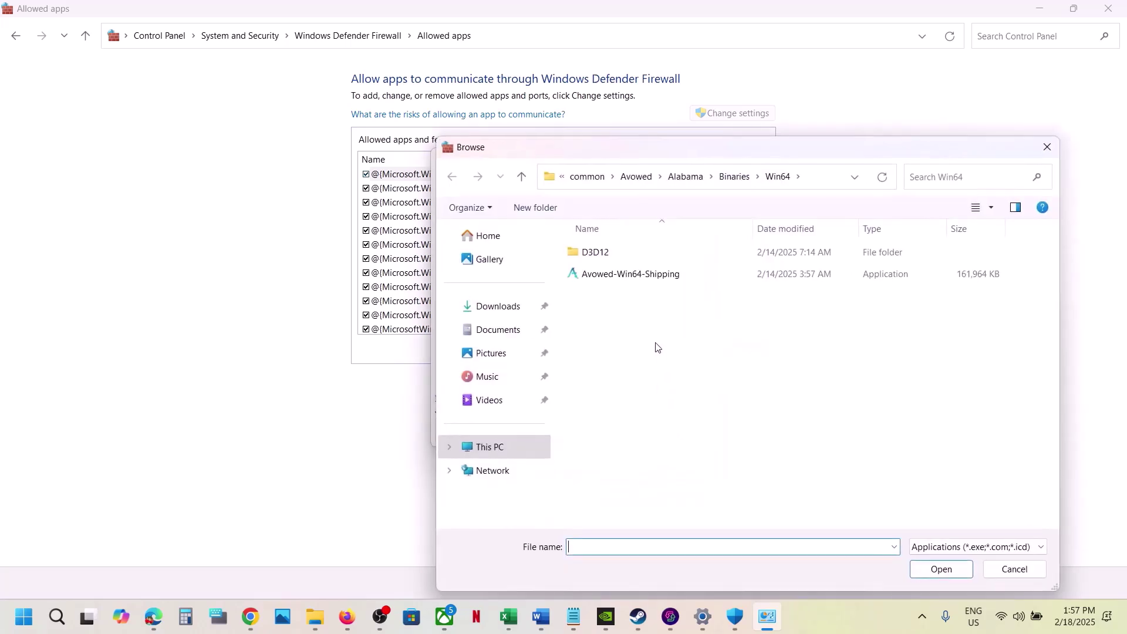
click(648, 278)
click(941, 568)
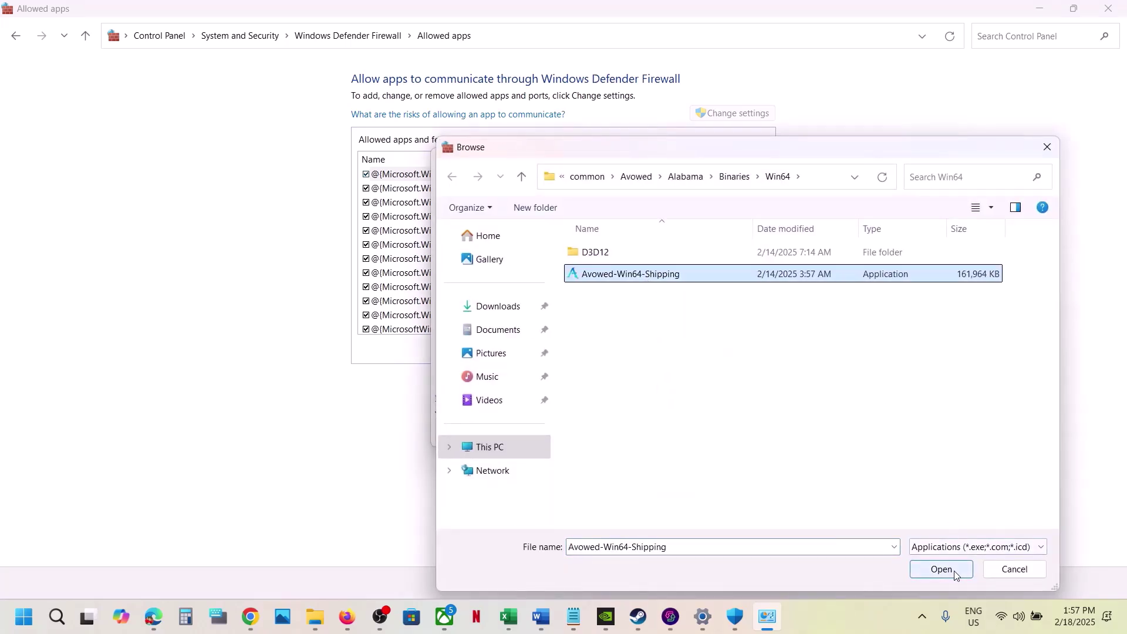
click(609, 437)
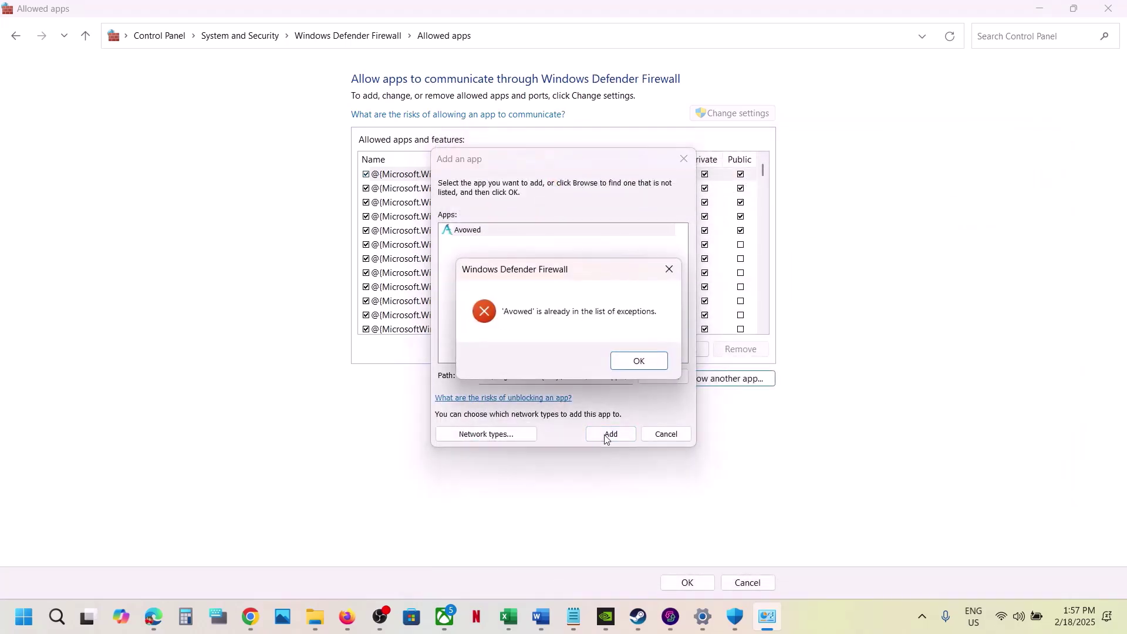
click(638, 362)
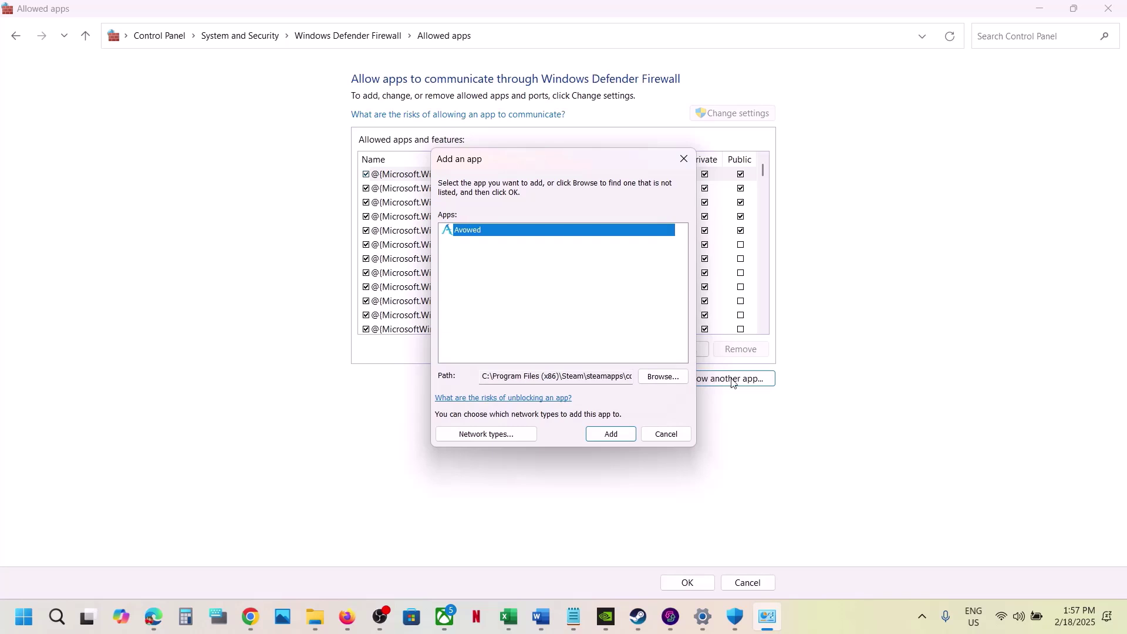
Try to allow the Avowed application from the main Avowed installation folder through Windows Defender Firewall, and leave the Add an app dialog.
click(662, 376)
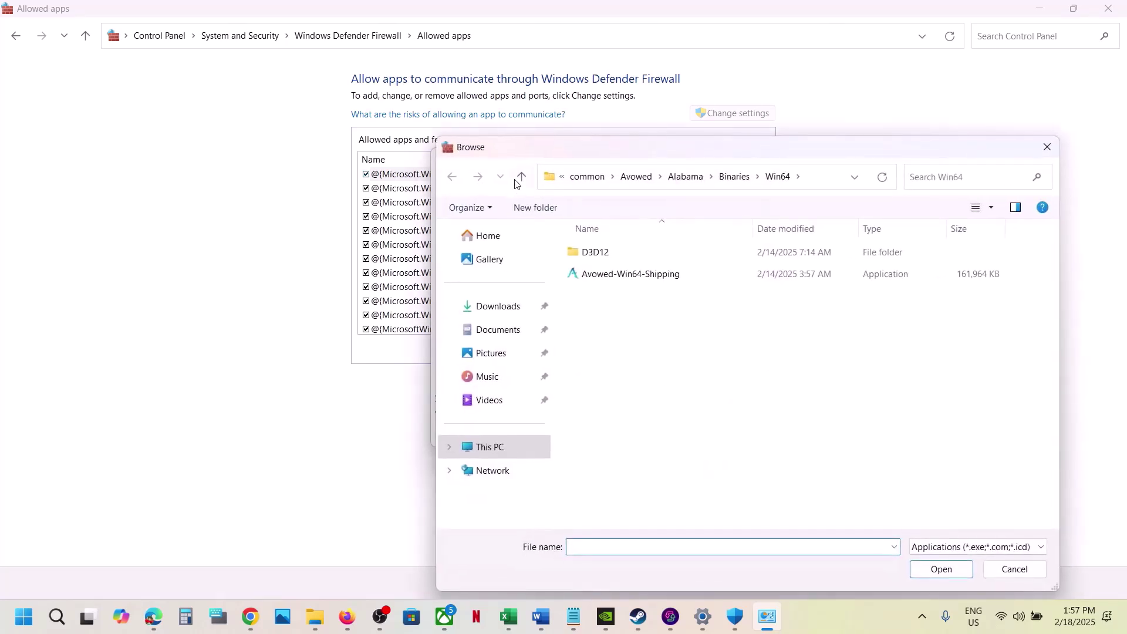
click(526, 182)
click(526, 182)
click(527, 182)
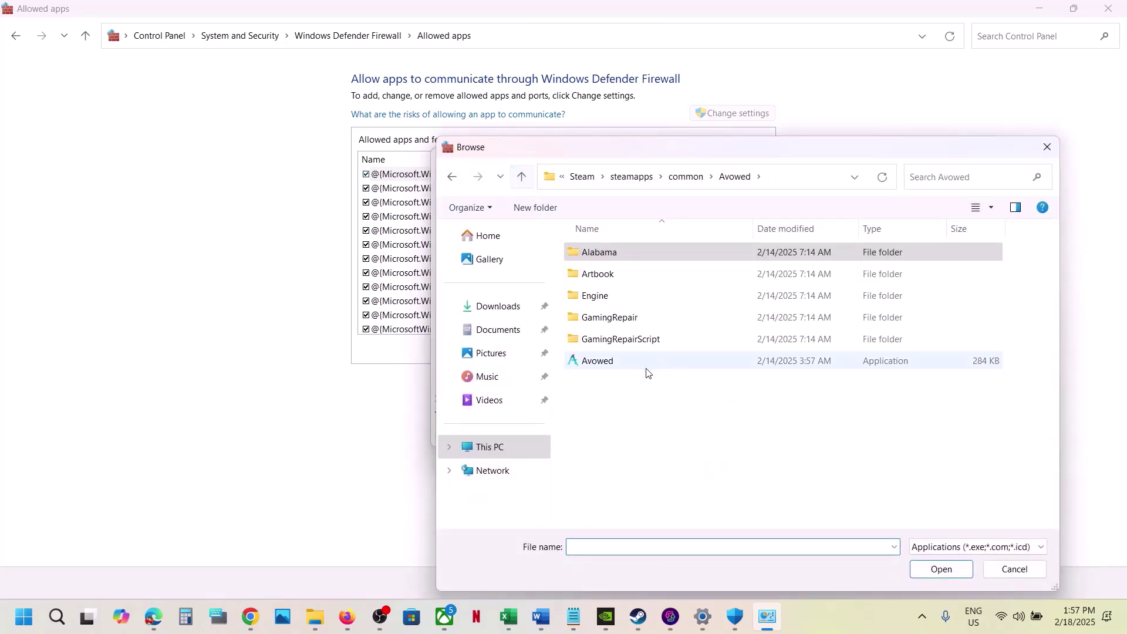
click(618, 370)
click(954, 569)
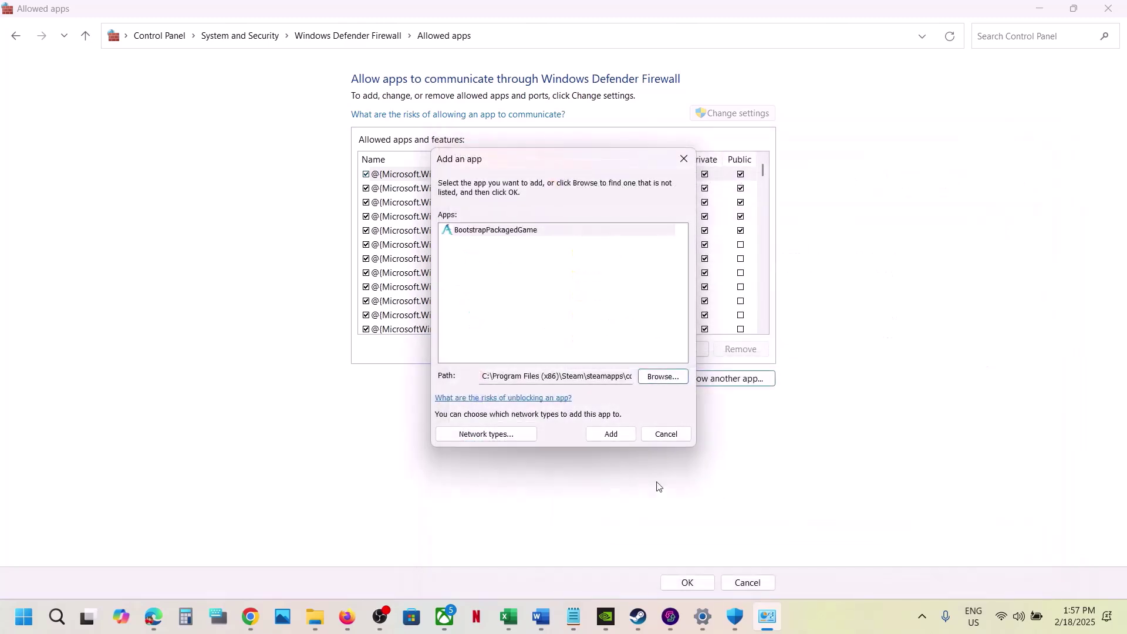
click(616, 435)
click(667, 361)
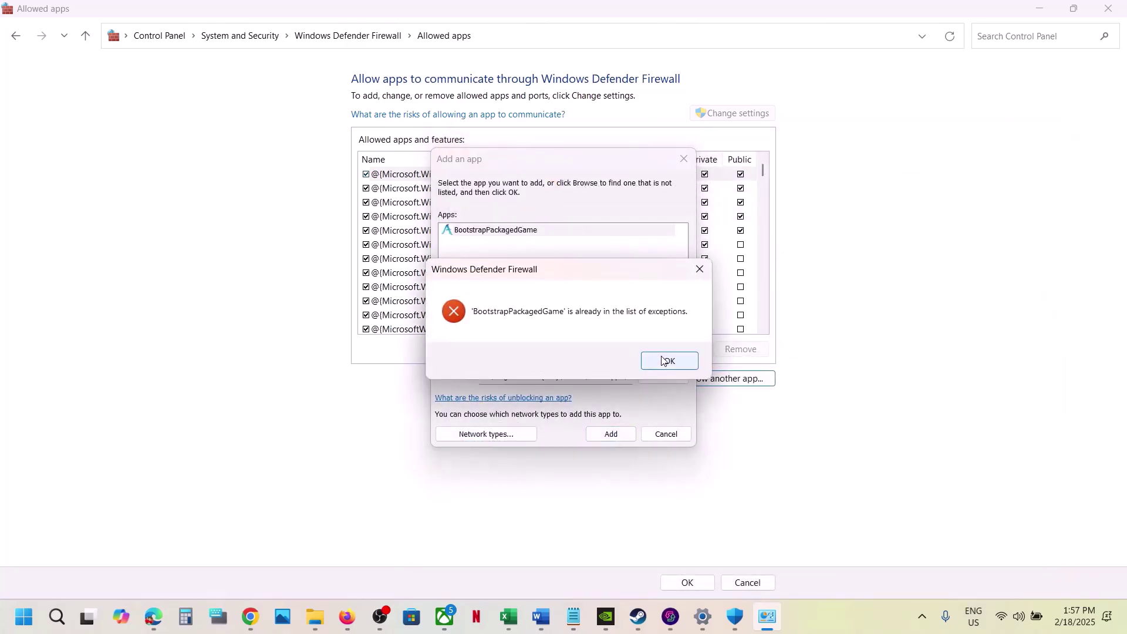
click(685, 160)
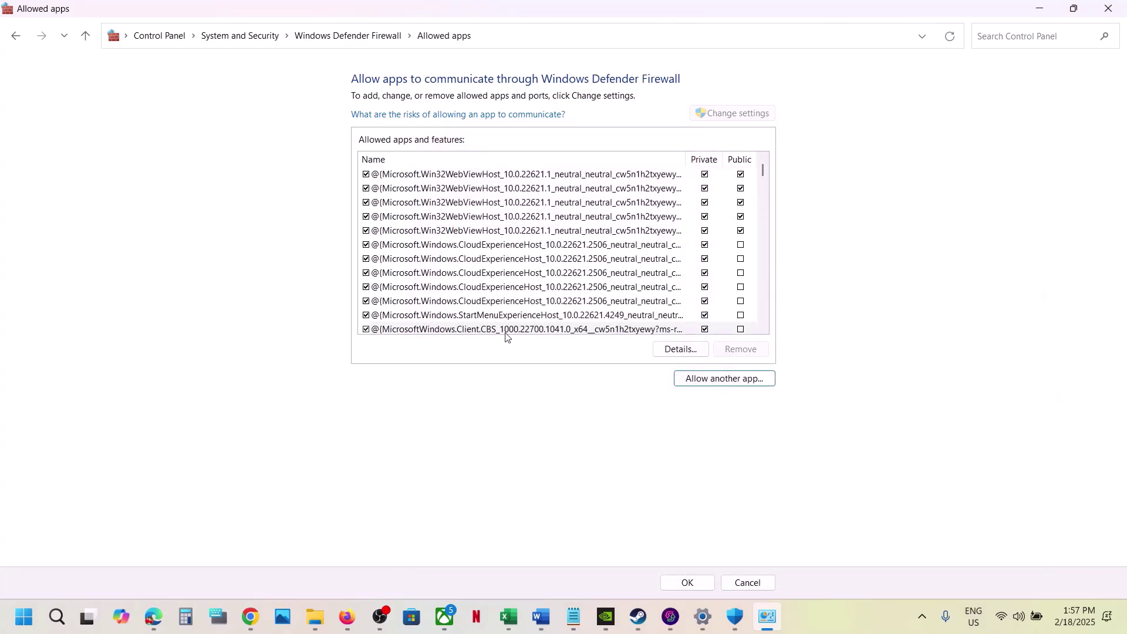
Check the Avowed entries in the firewall's allowed apps list and close the open Control Panel and security windows.
scroll(505, 326, down, 1)
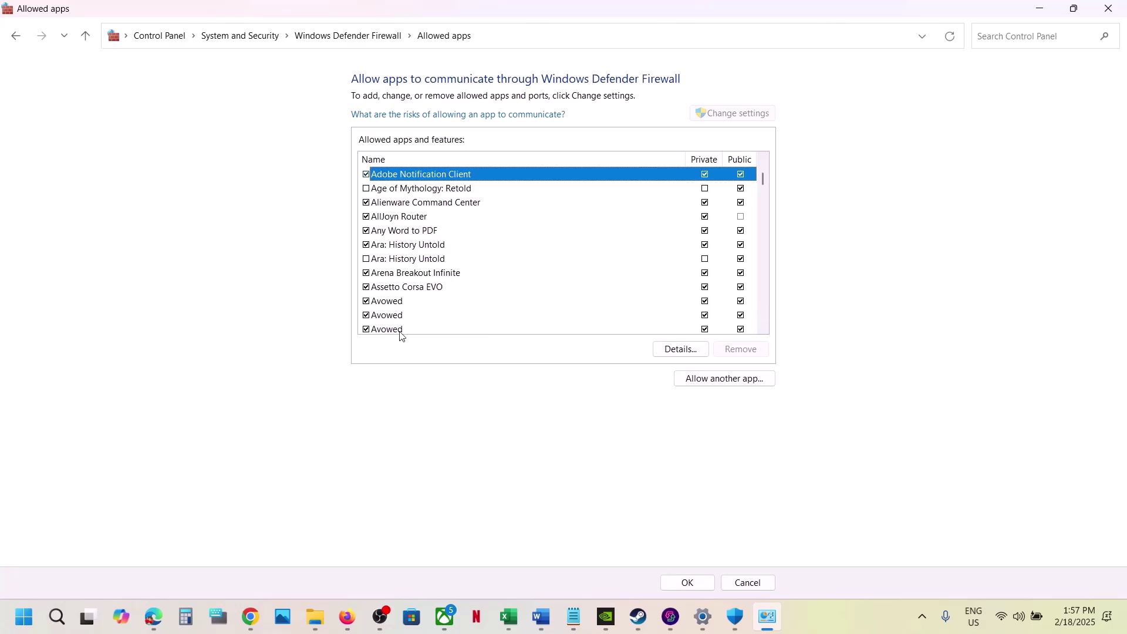
click(387, 317)
click(386, 304)
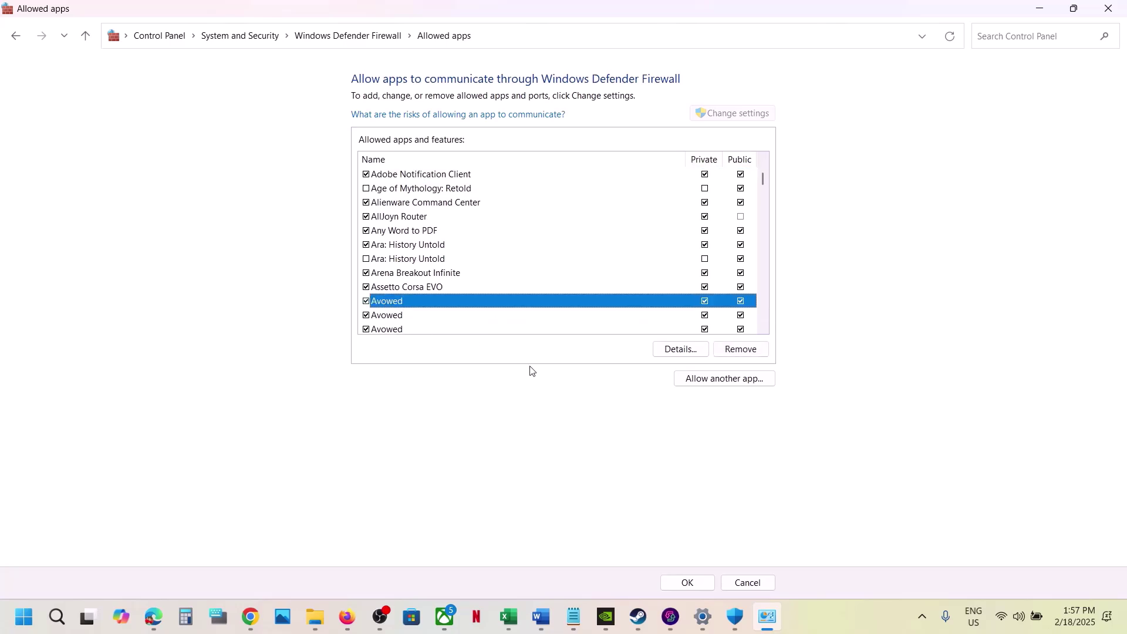
click(1119, 8)
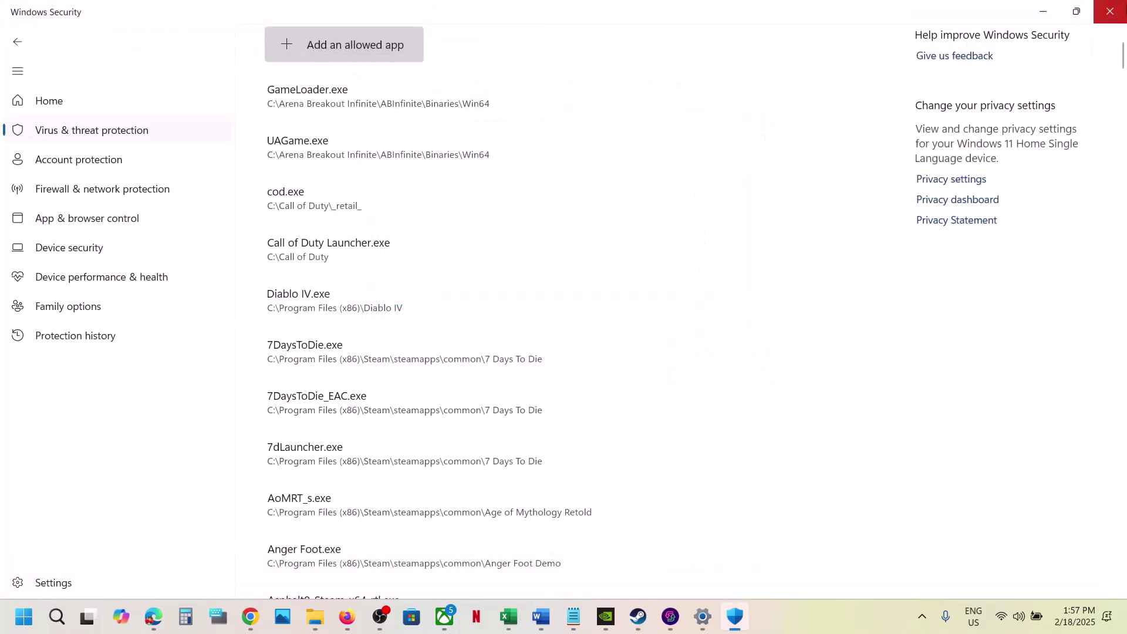
click(1119, 8)
click(1109, 11)
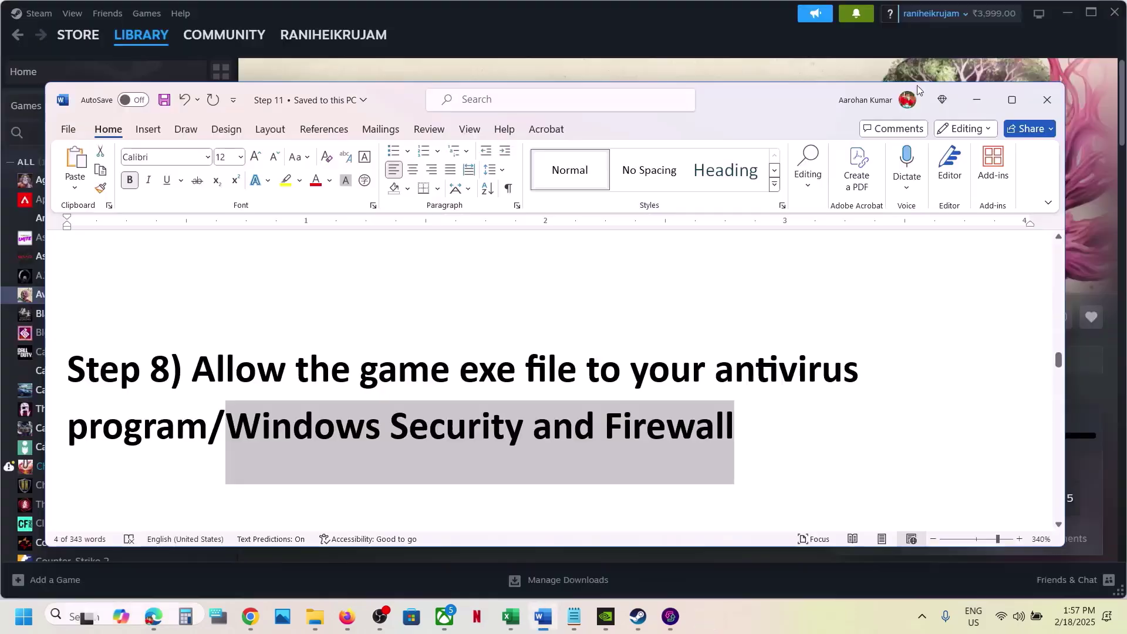
Highlight Step 9 in the Word document and view the file verification option in Avowed's Installed Files properties in Steam.
scroll(487, 380, down, 1)
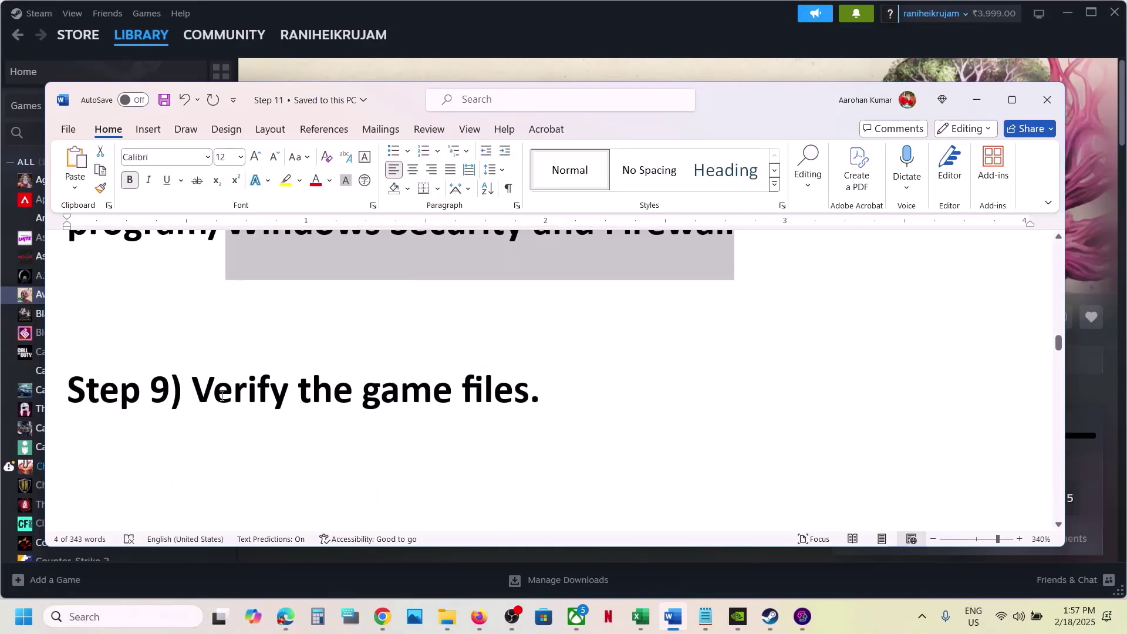
drag(221, 397, 540, 395)
click(561, 10)
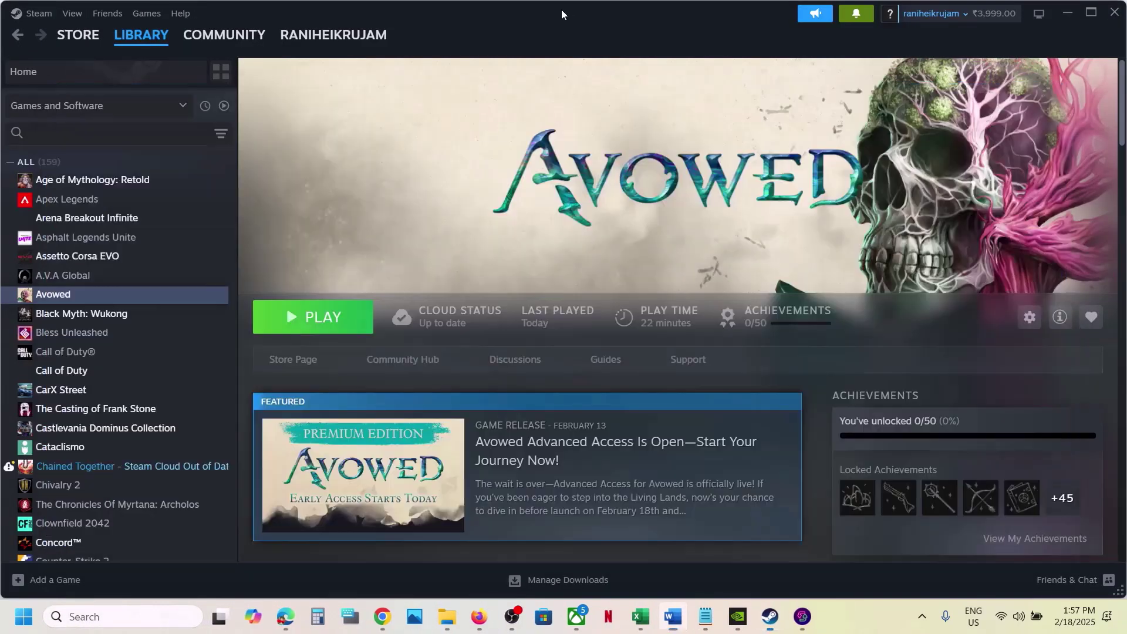
right_click(87, 299)
click(151, 405)
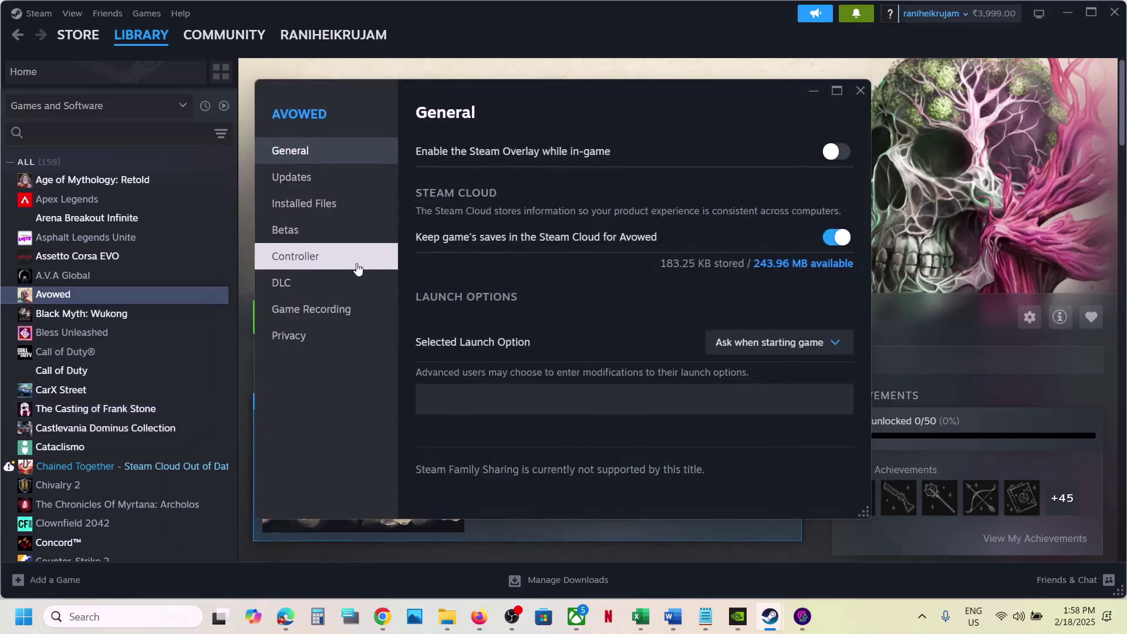
click(310, 206)
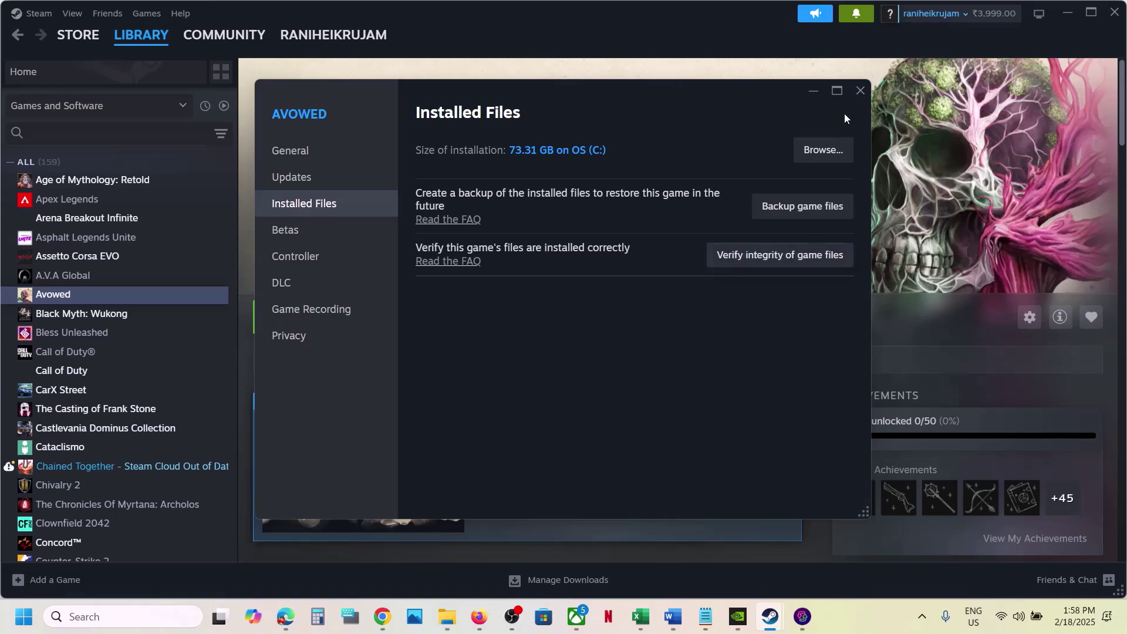
click(858, 92)
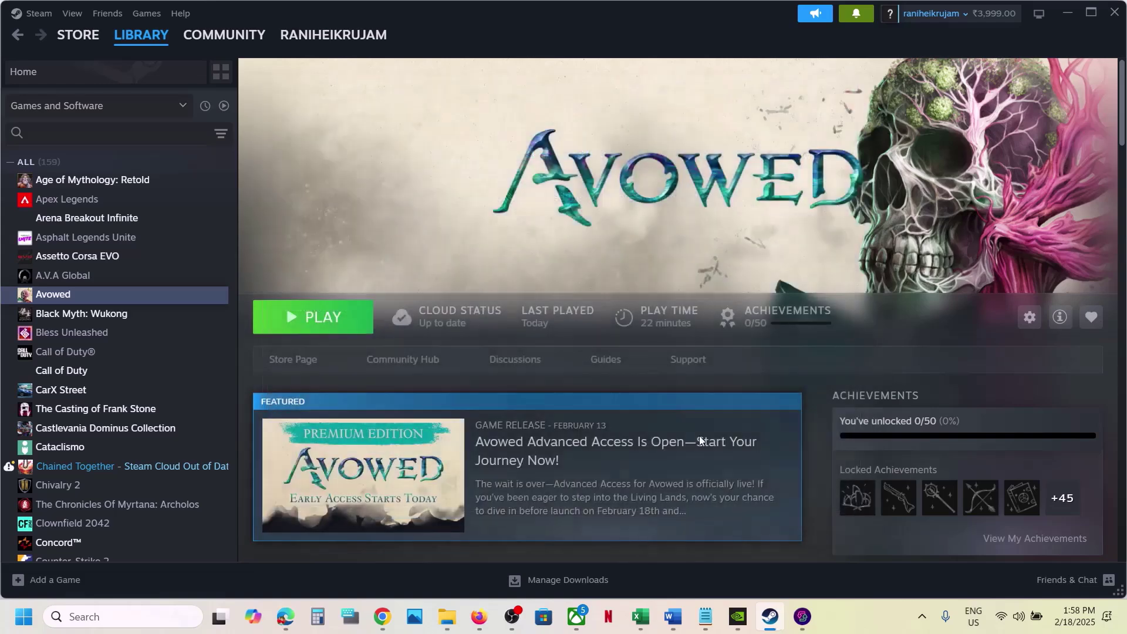
Switch to the Word document and highlight "Delete the config folder" in Step 10.
click(675, 620)
scroll(550, 445, down, 3)
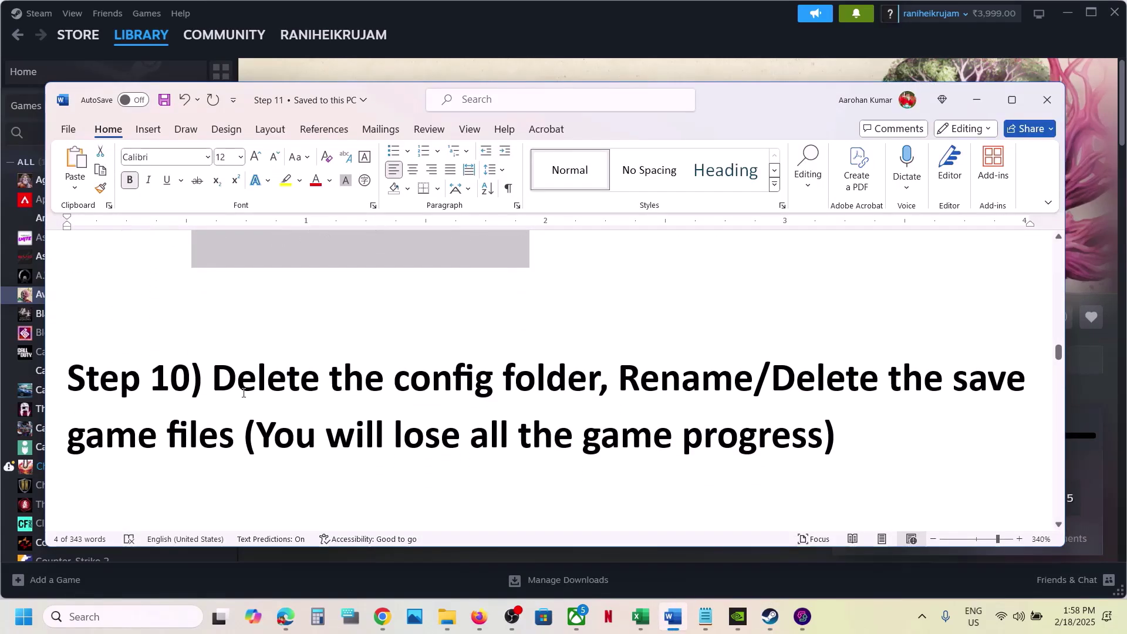
drag(243, 393, 554, 389)
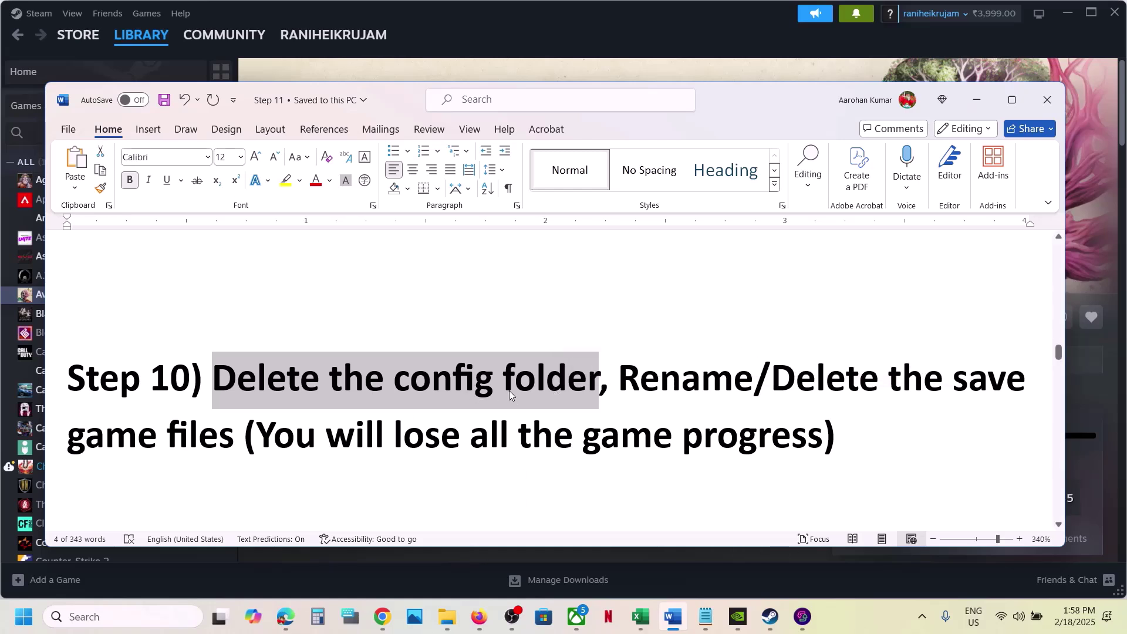
Open a new File Explorer window and go to the user's profile folder under Users on the C: drive.
right_click(446, 615)
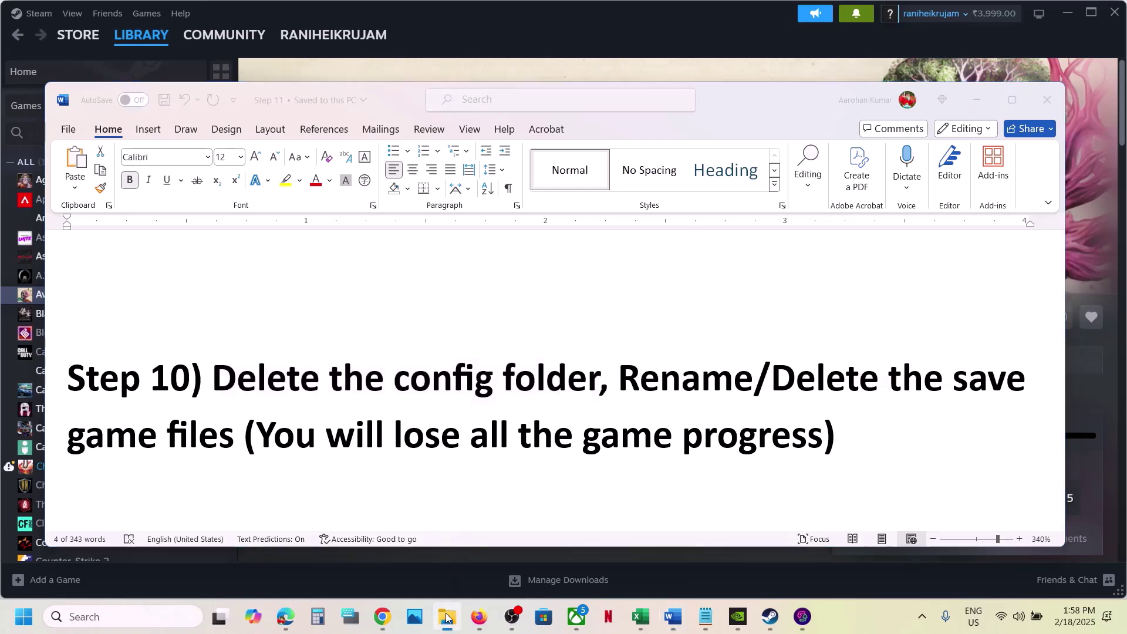
click(388, 530)
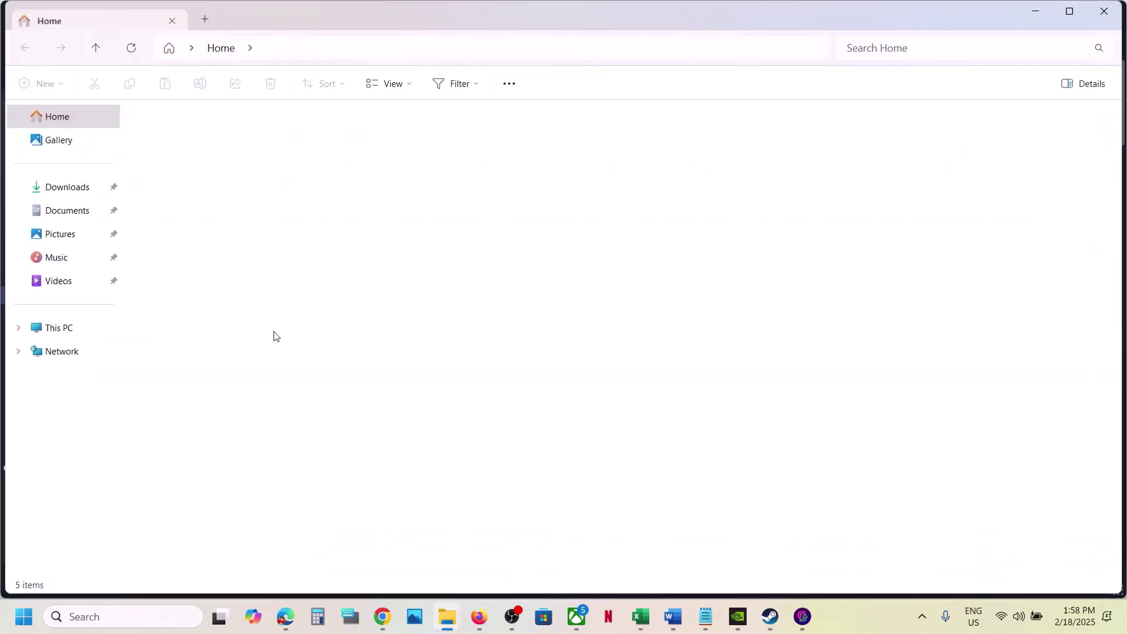
click(66, 328)
double_click(256, 146)
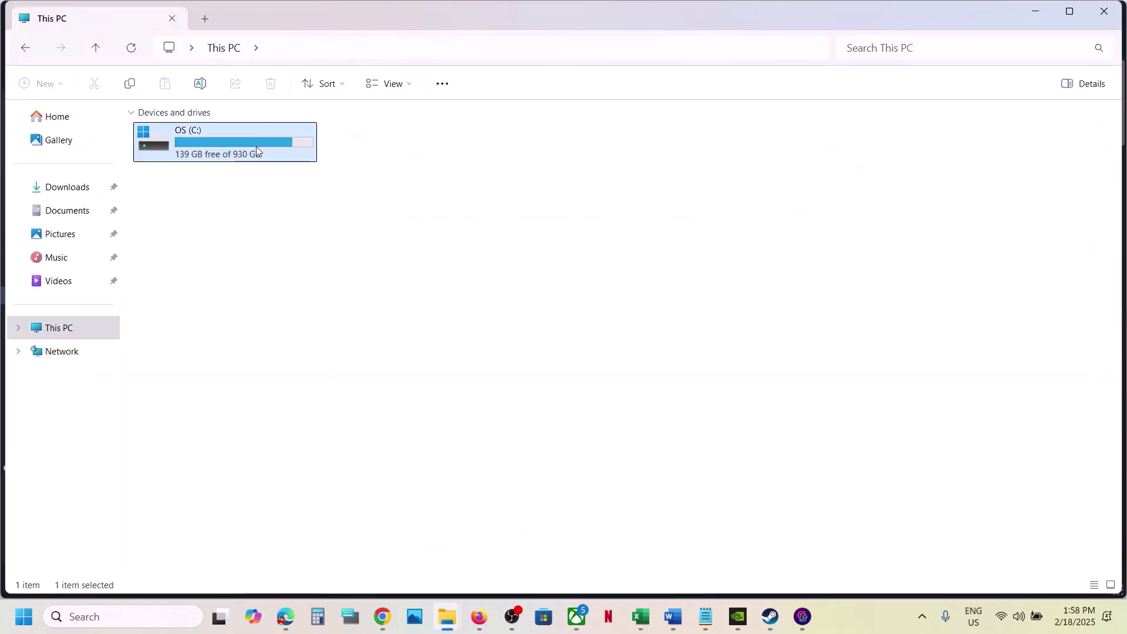
scroll(254, 151, down, 3)
double_click(170, 395)
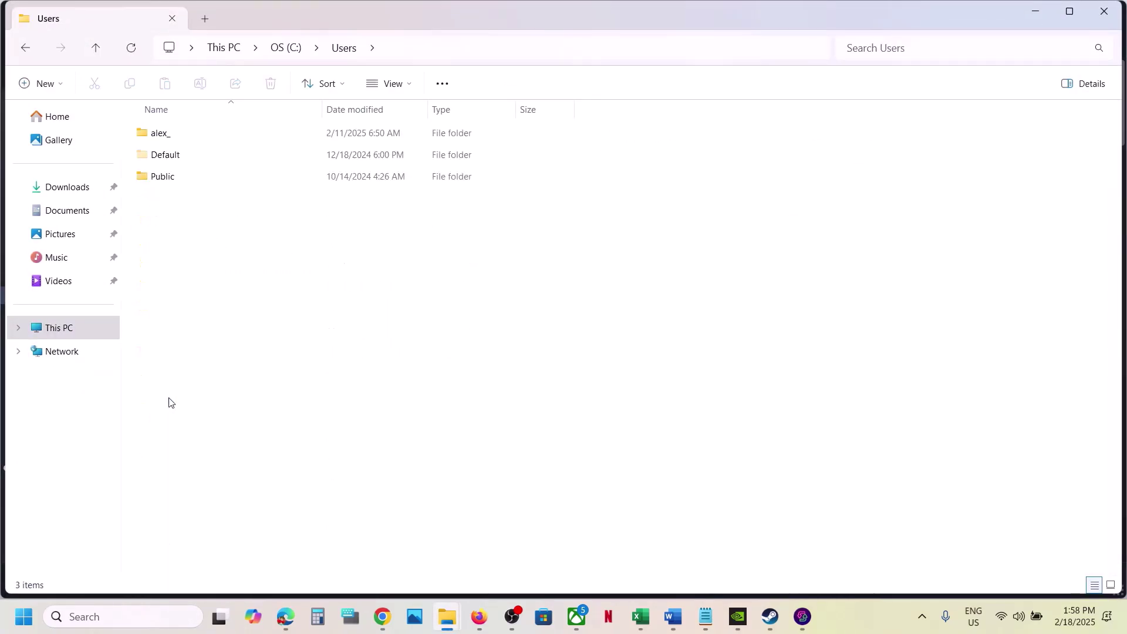
click(184, 138)
double_click(183, 139)
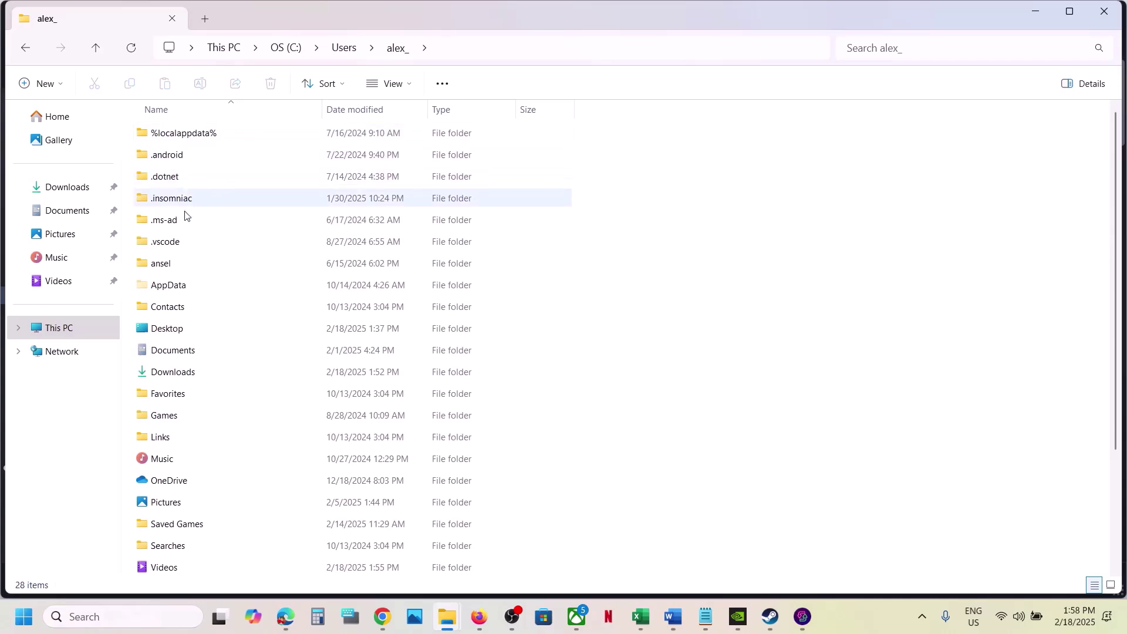
Check the Hidden items display setting and open the AppData\Local folder.
click(180, 286)
click(404, 83)
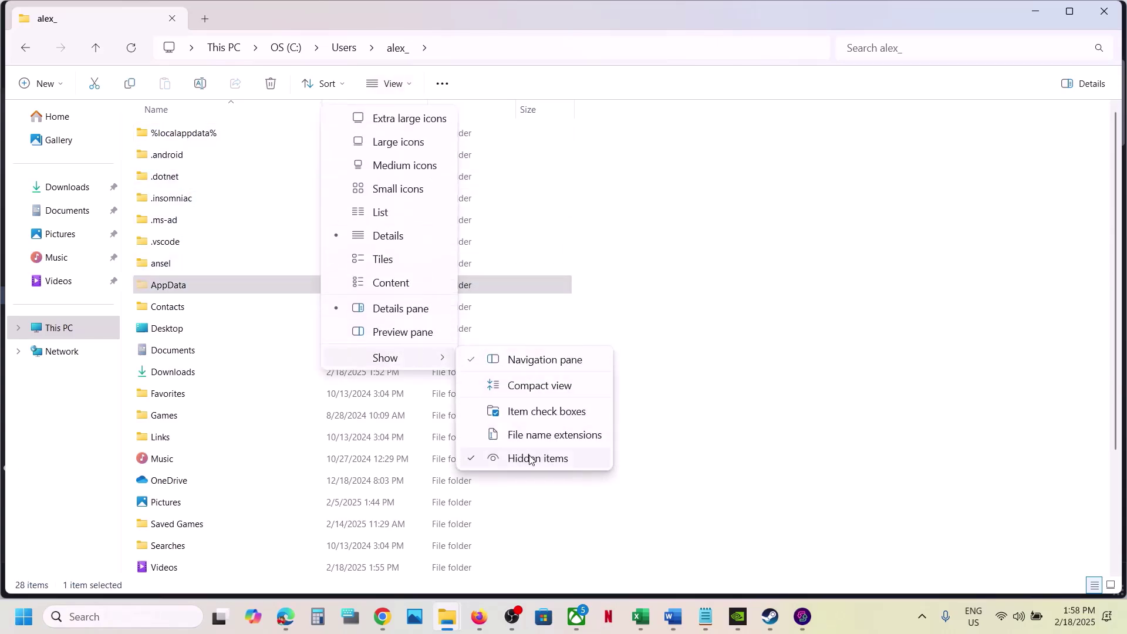
double_click(239, 290)
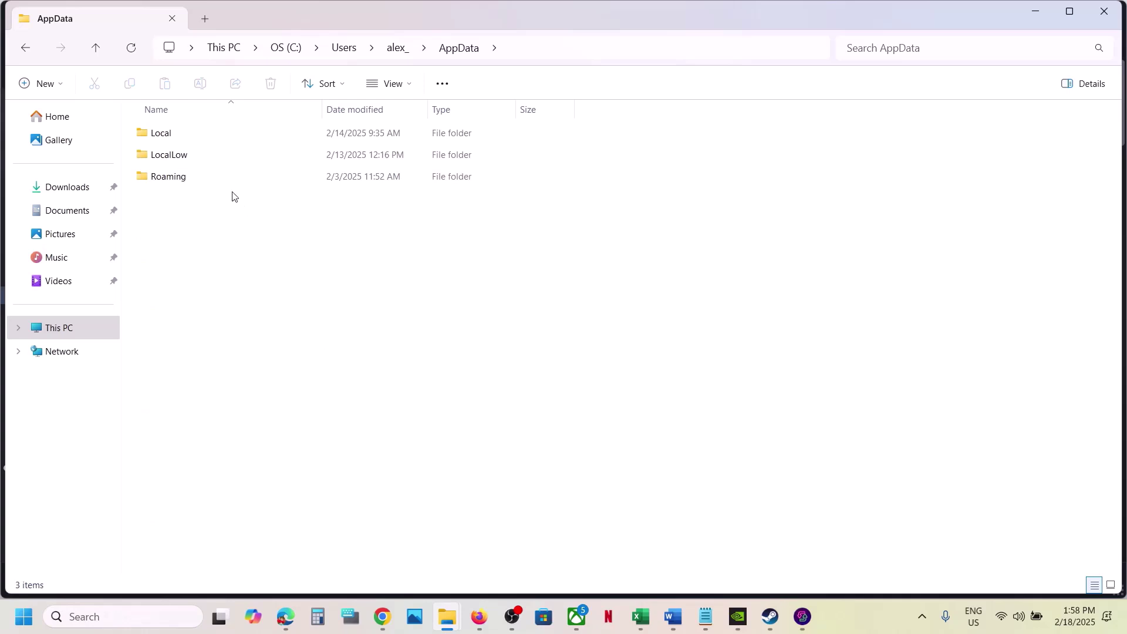
double_click(176, 140)
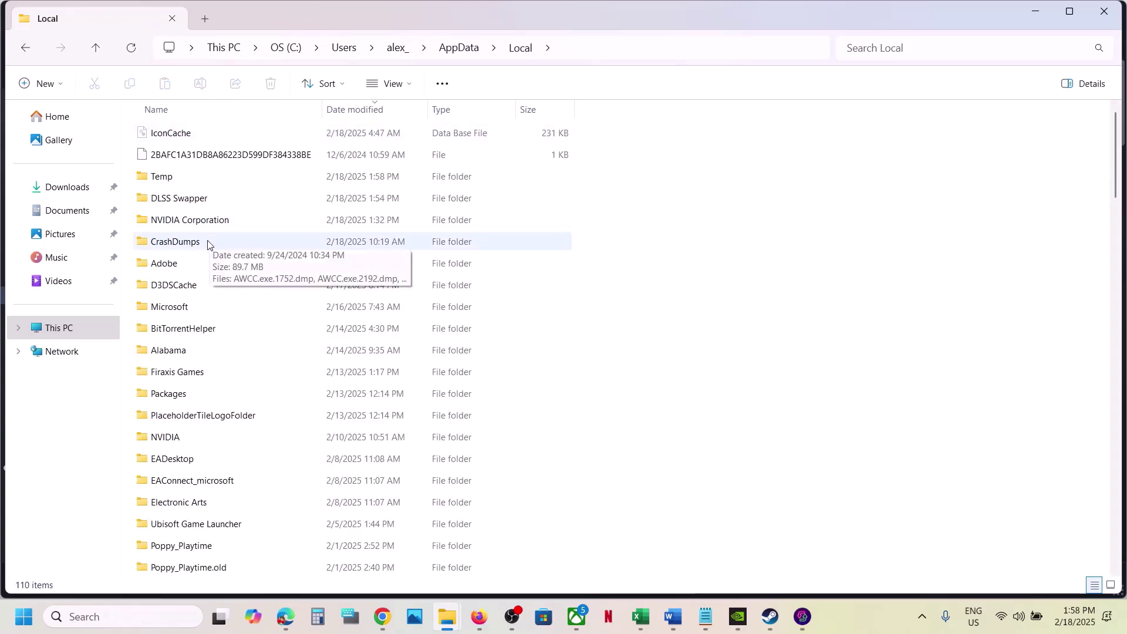
Open Alabama\Saved\Config and the folder of configuration settings files inside it.
click(181, 358)
double_click(181, 356)
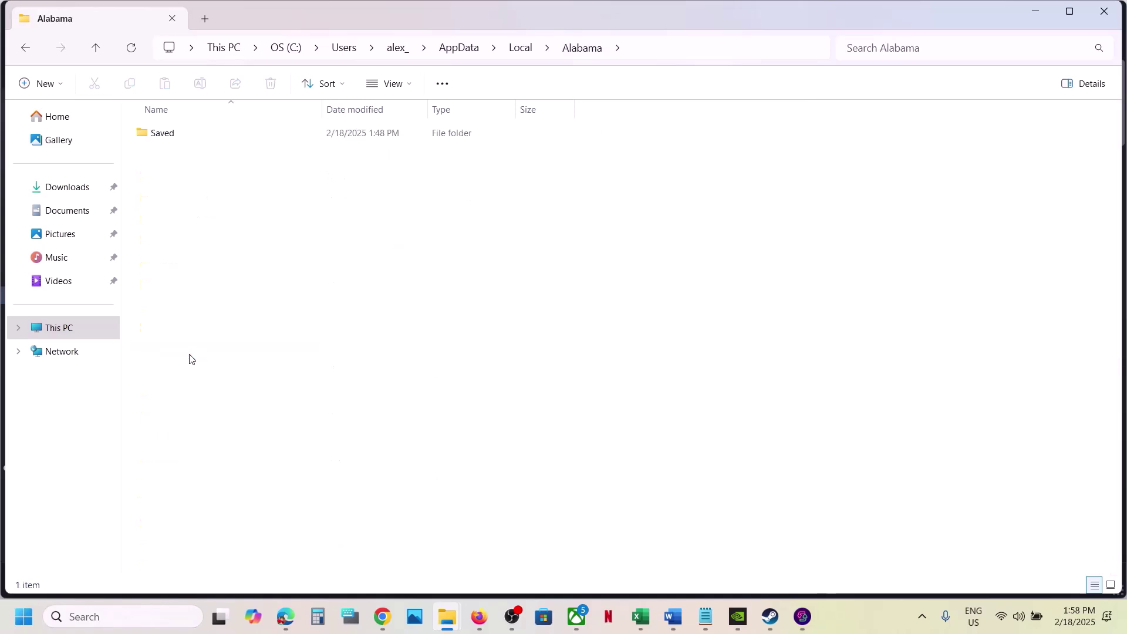
double_click(170, 135)
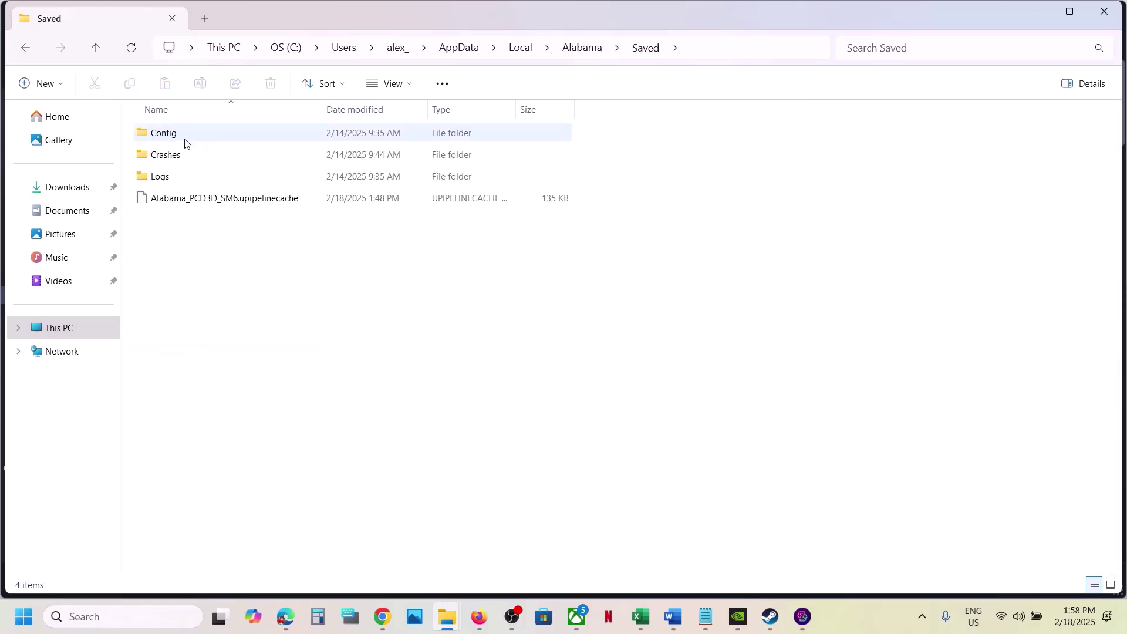
double_click(184, 139)
double_click(183, 157)
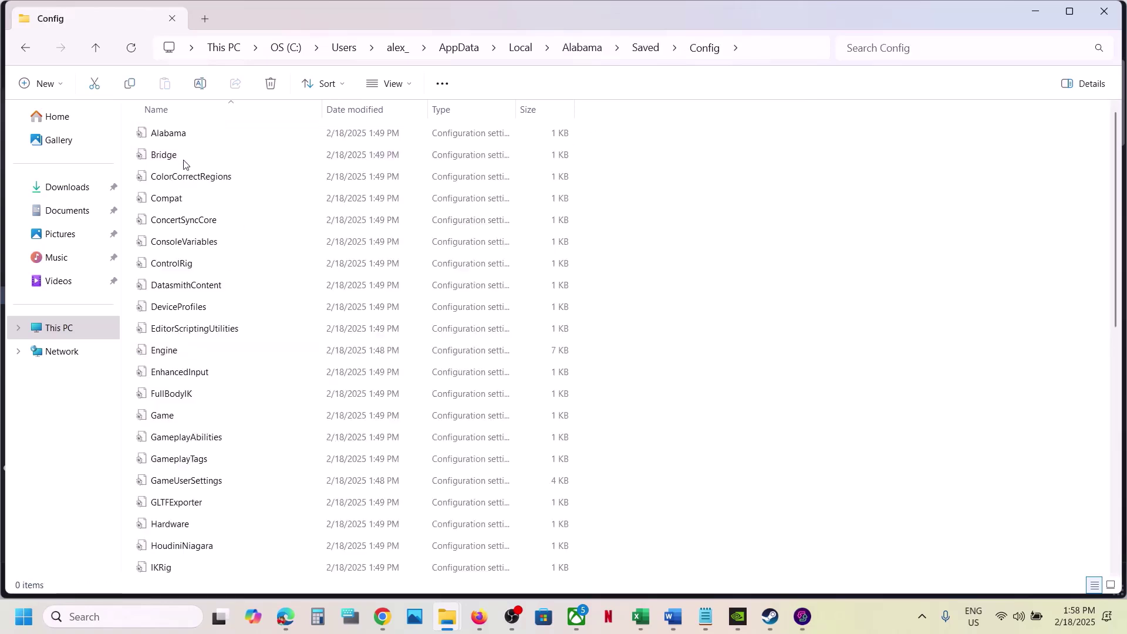
Return to the Local folder and view the delete option for the Alabama folder, without deleting it.
click(95, 53)
click(95, 53)
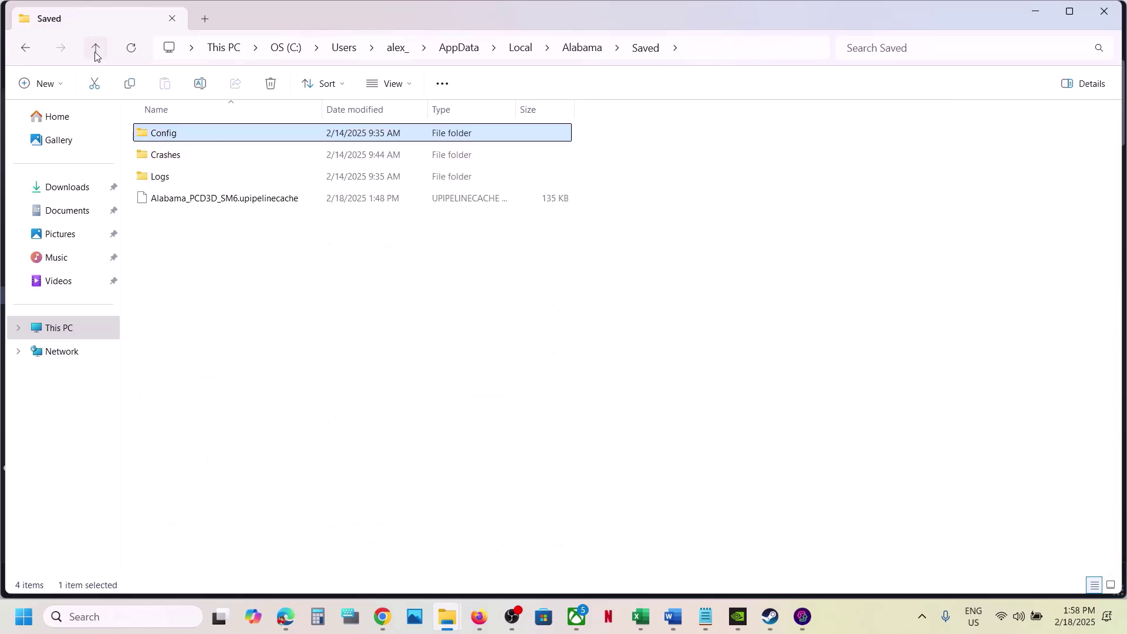
click(96, 53)
click(95, 53)
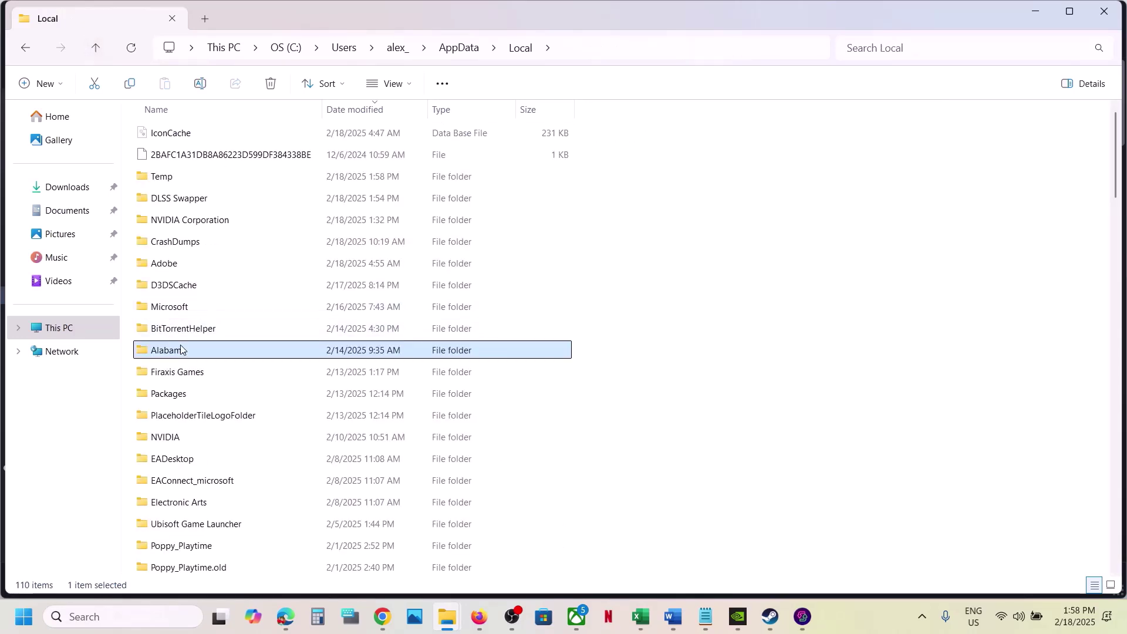
right_click(181, 353)
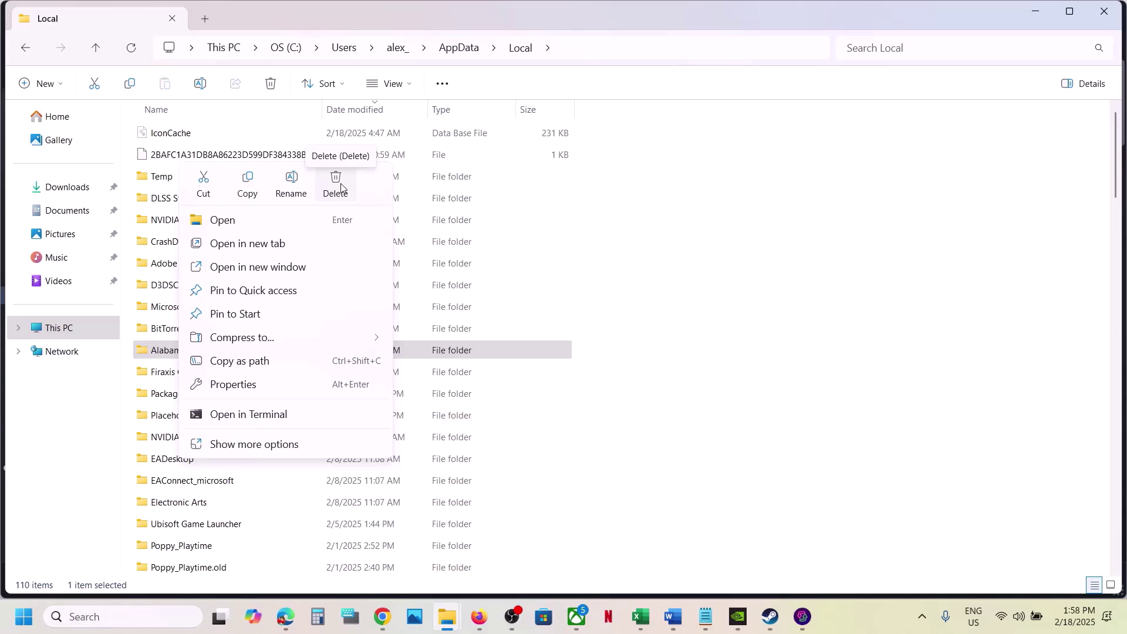
click(690, 388)
click(691, 389)
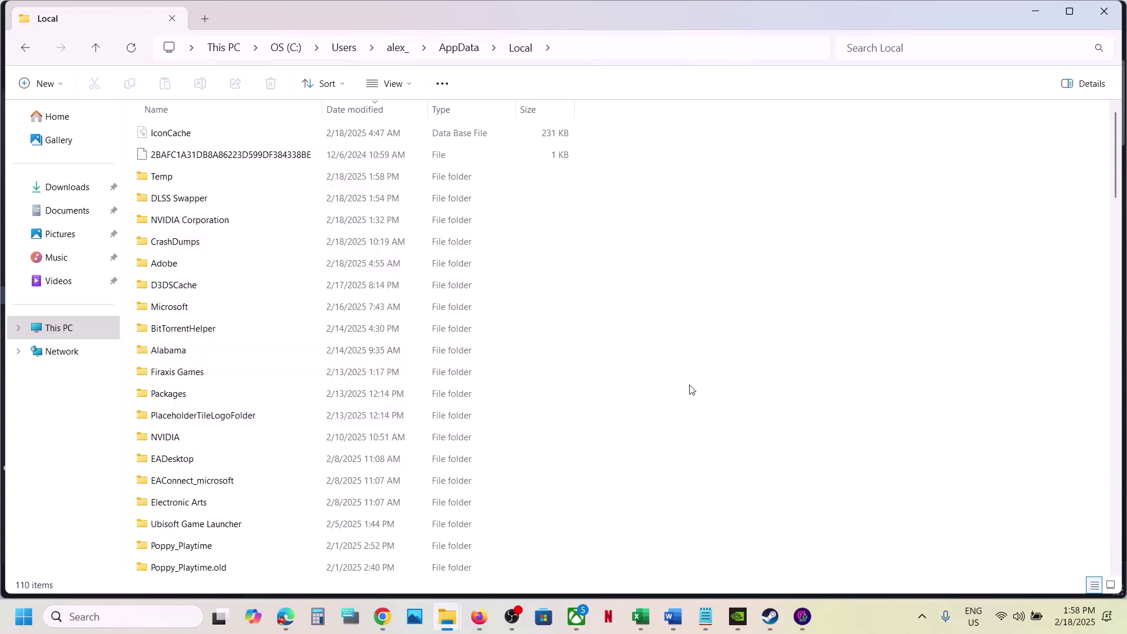
Go to This PC, switch to Word and highlight the Step 10 note about renaming or deleting the save game files.
click(68, 328)
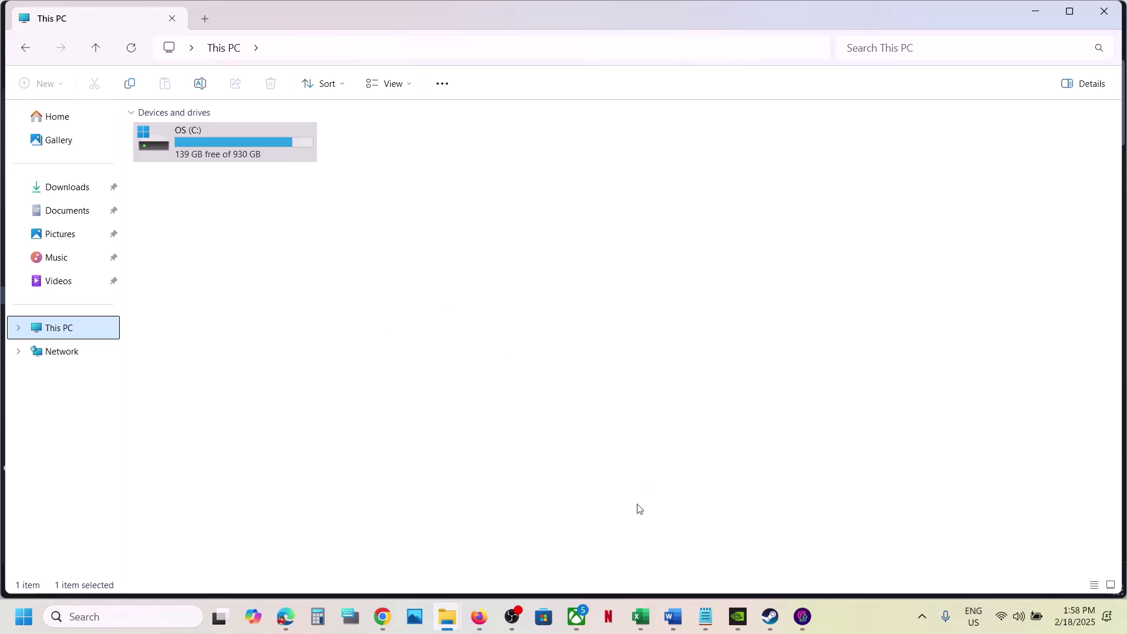
click(674, 617)
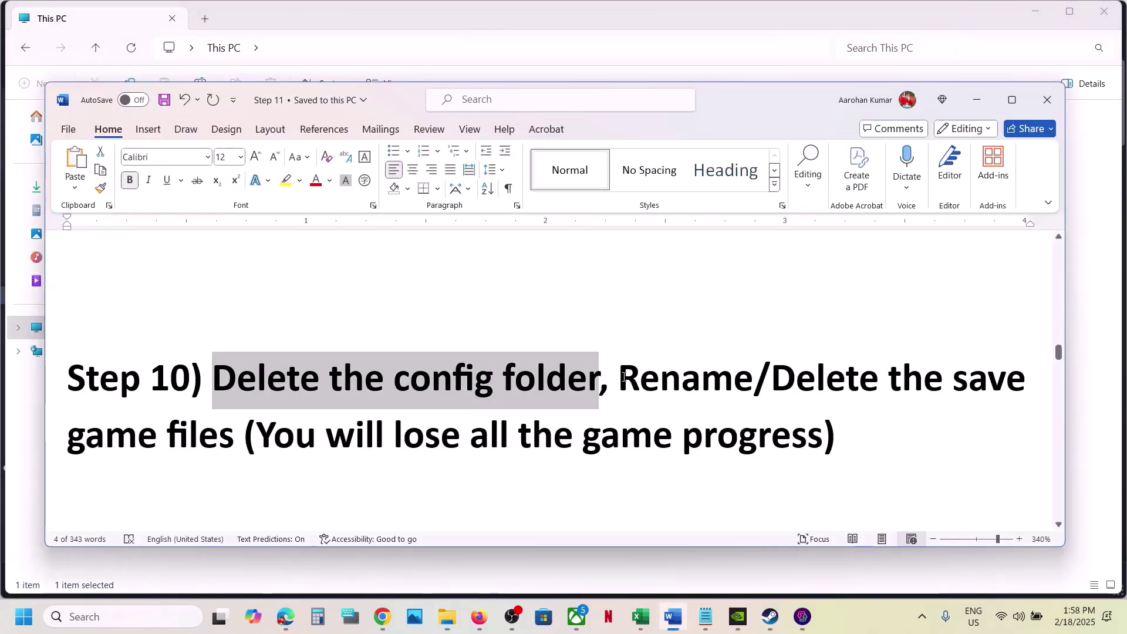
drag(624, 376, 803, 449)
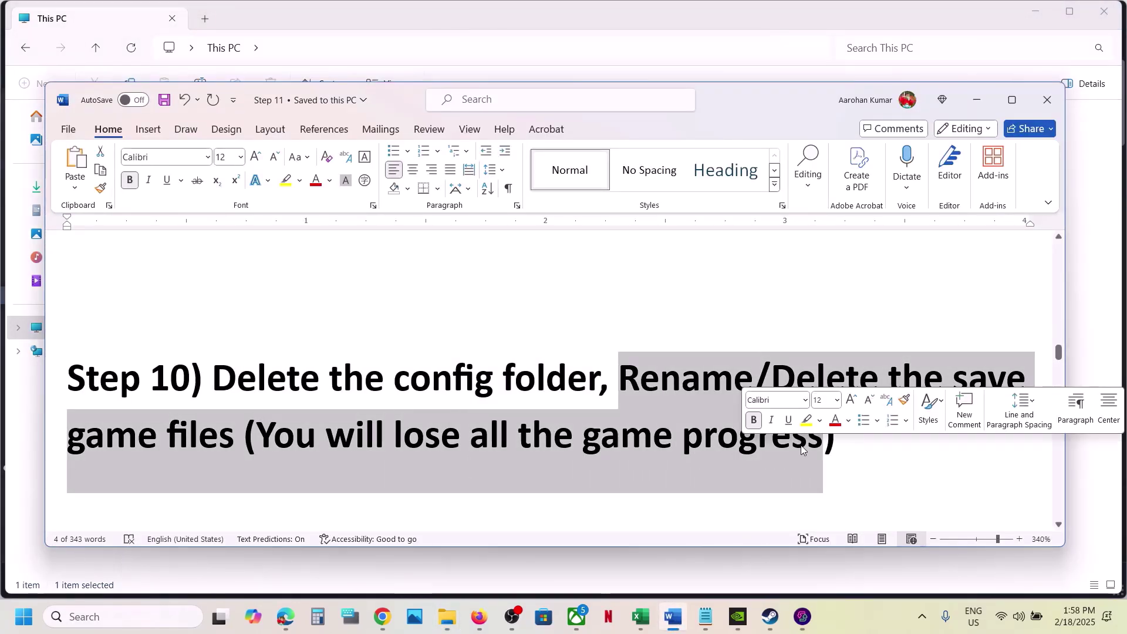
click(983, 103)
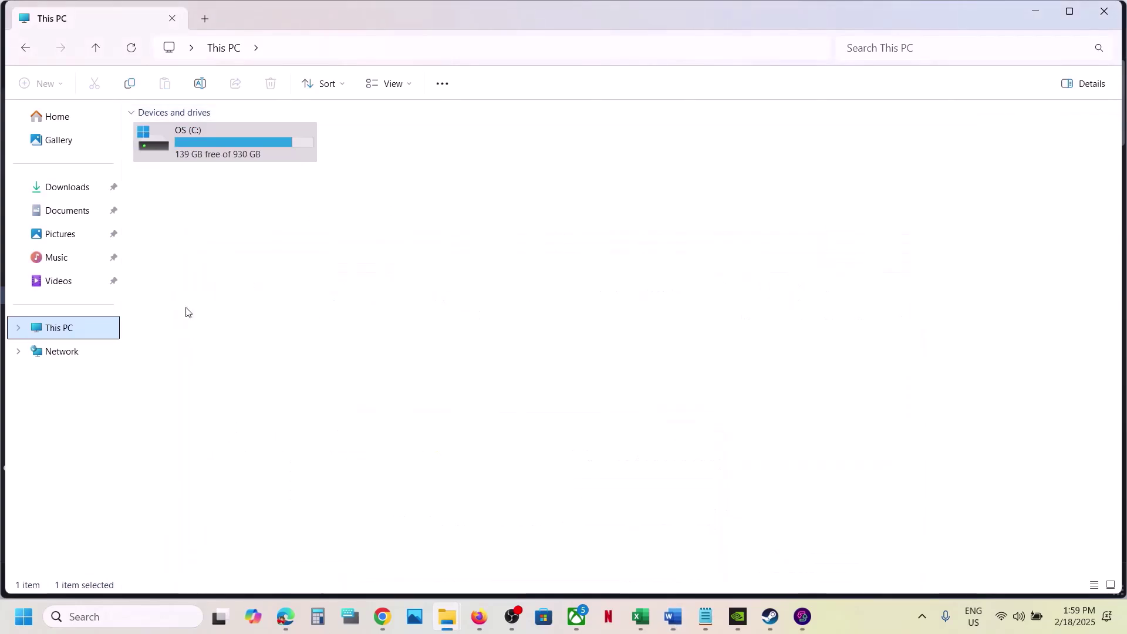
Browse from the C: drive through the user's profile folder to Saved Games and open the Avowed folder.
double_click(231, 156)
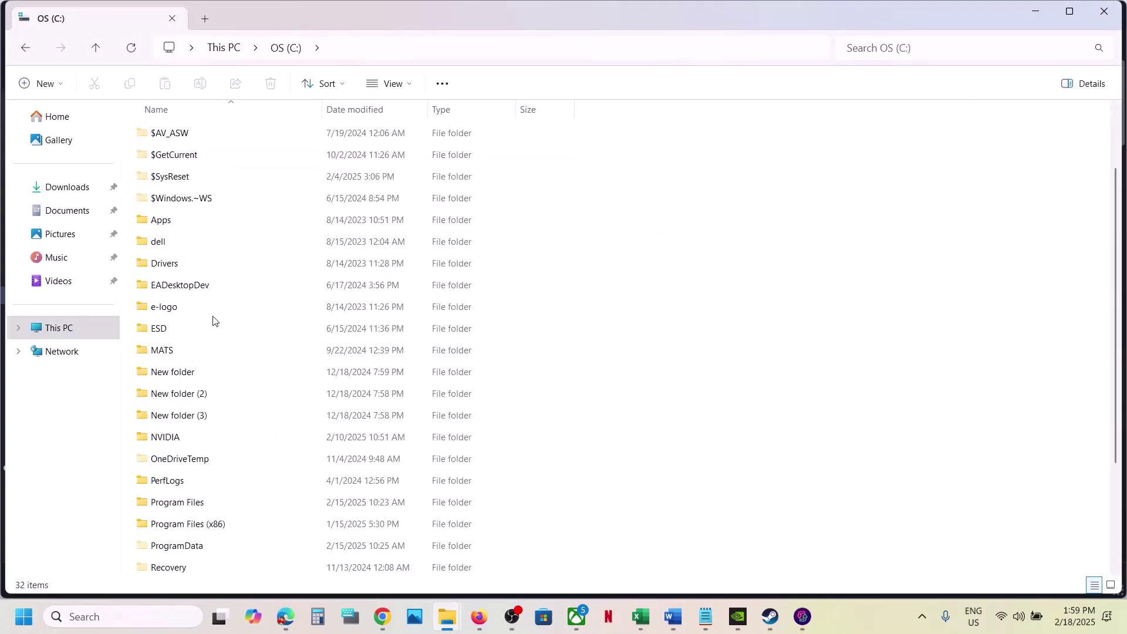
scroll(213, 320, down, 4)
double_click(168, 398)
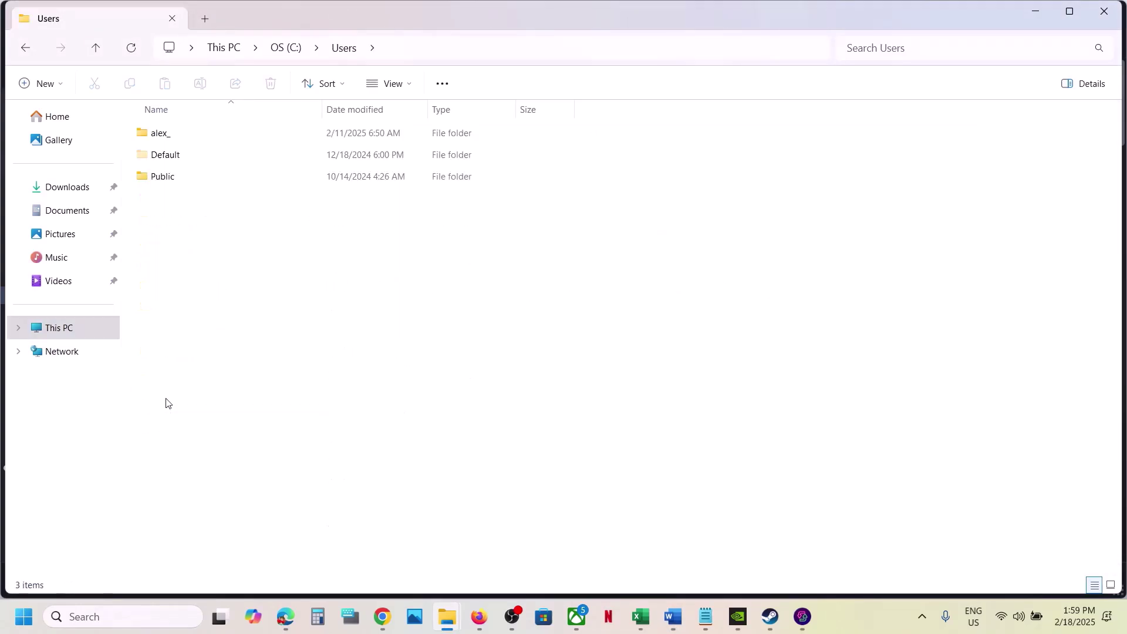
double_click(176, 141)
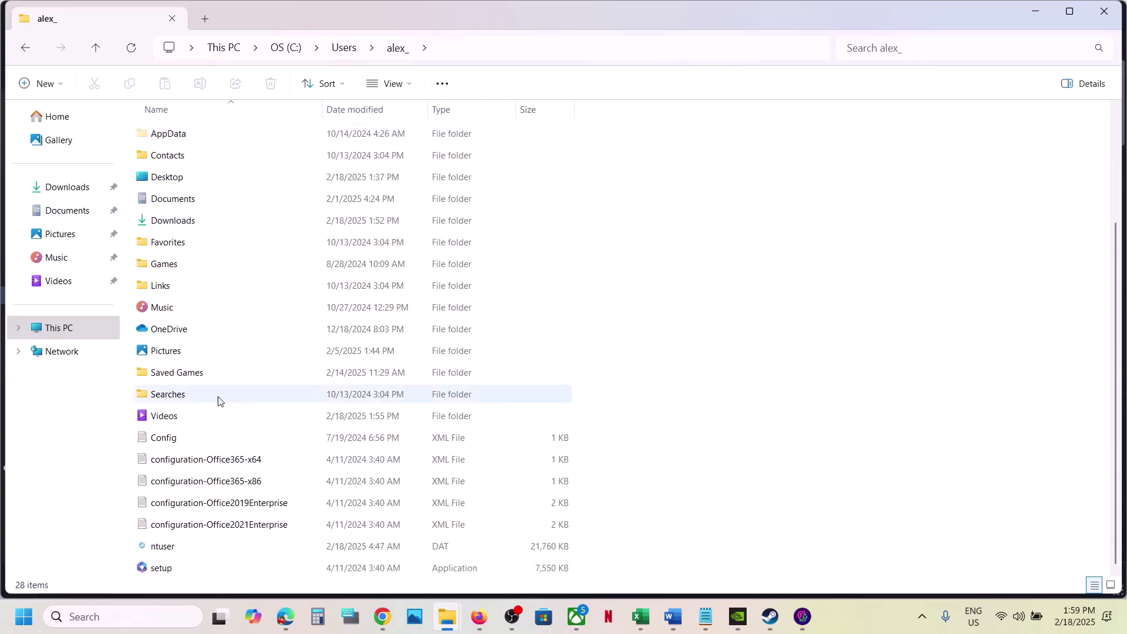
click(179, 377)
double_click(205, 378)
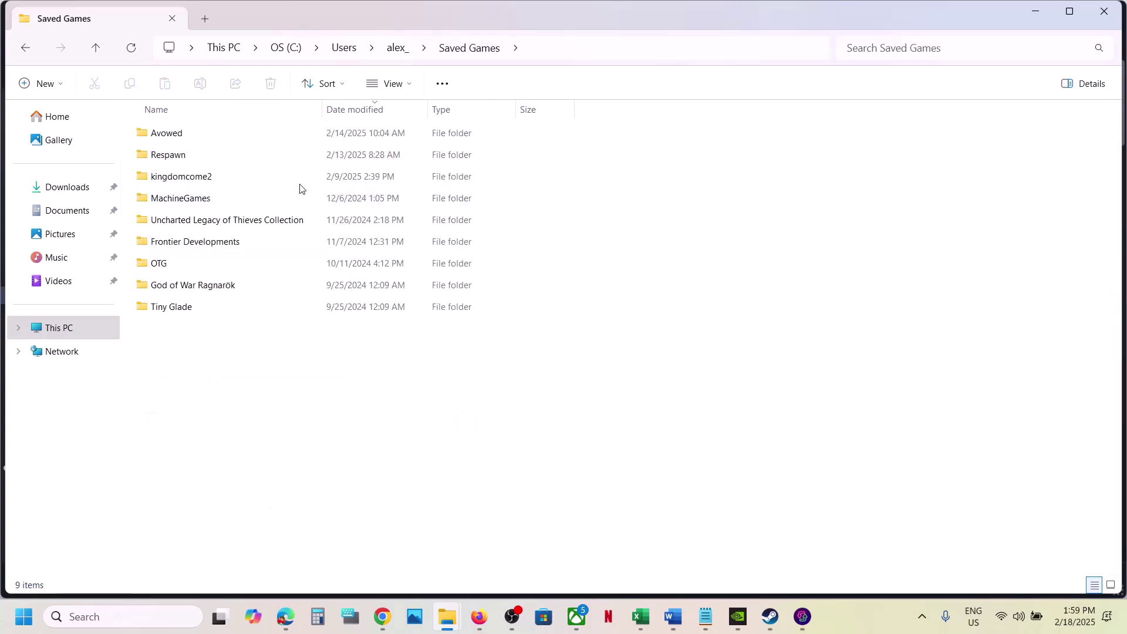
click(180, 139)
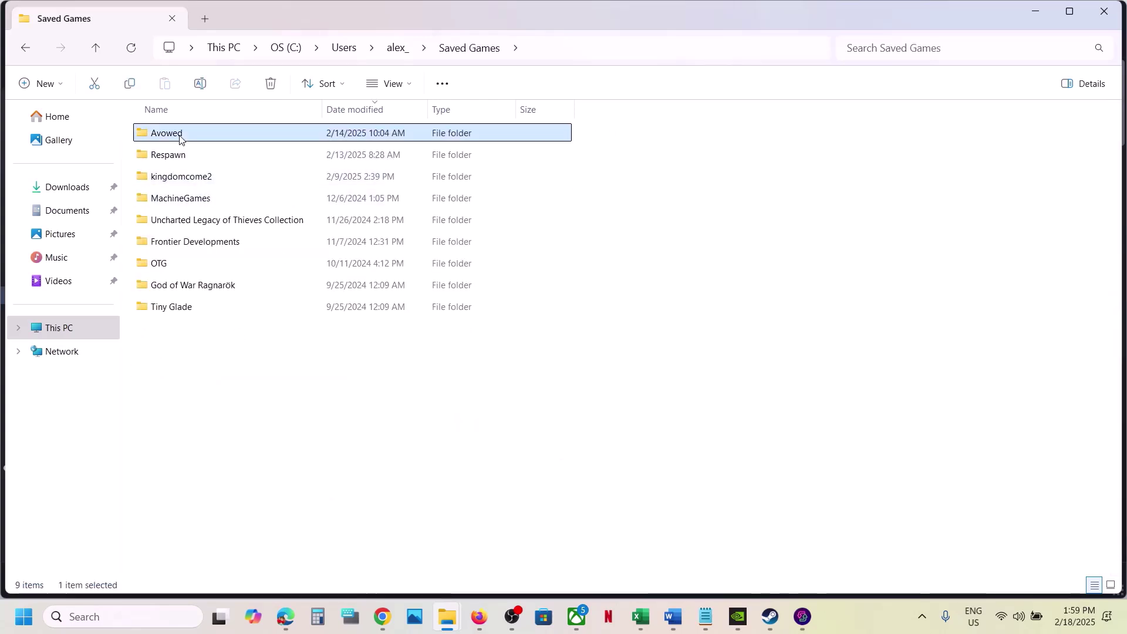
double_click(180, 139)
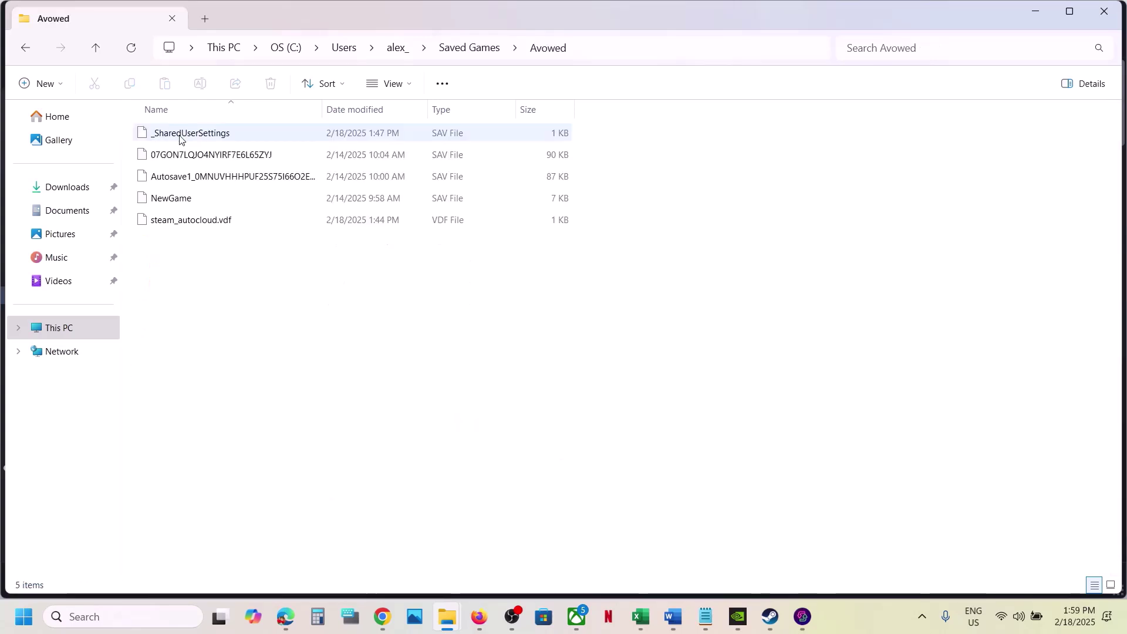
Back up the Avowed folder from Saved Games by copying it to the desktop, replacing the files already there.
click(97, 46)
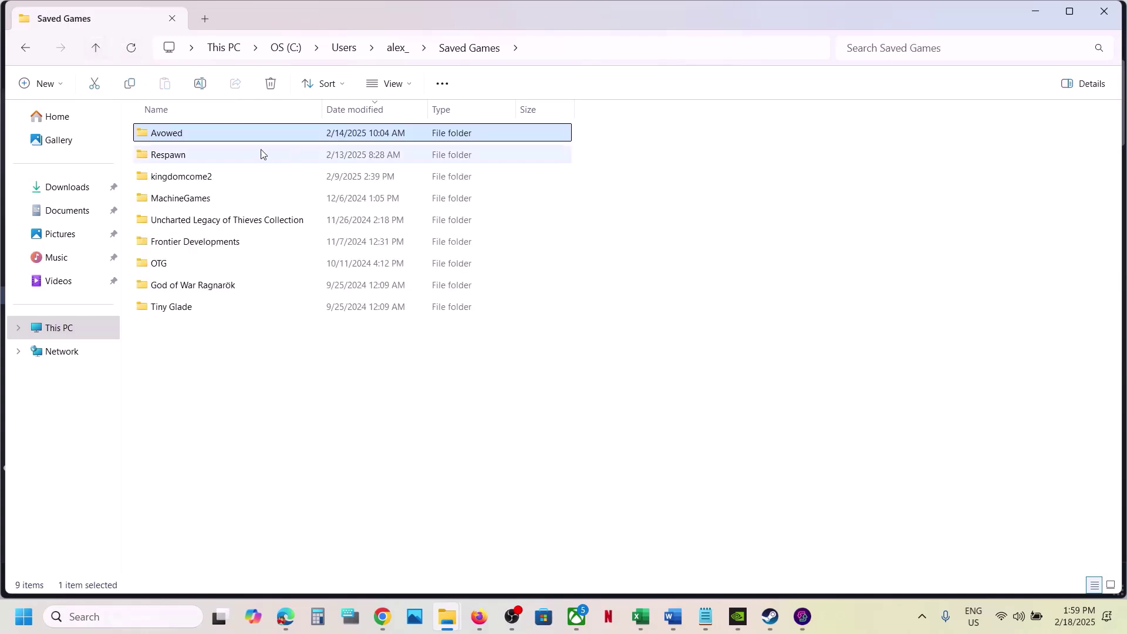
right_click(183, 137)
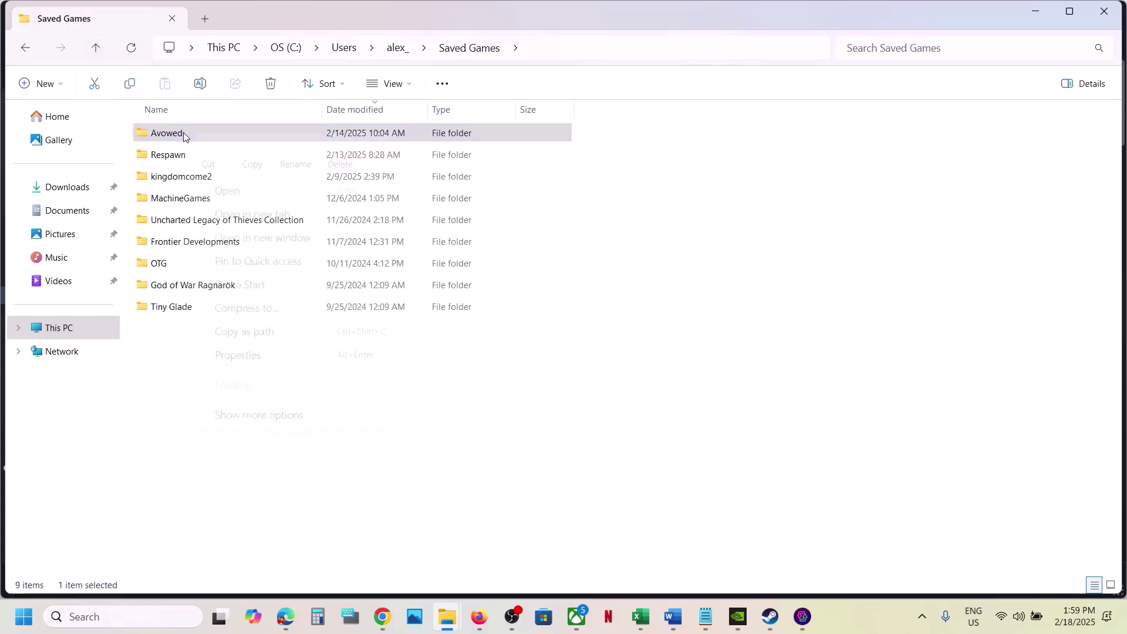
click(259, 163)
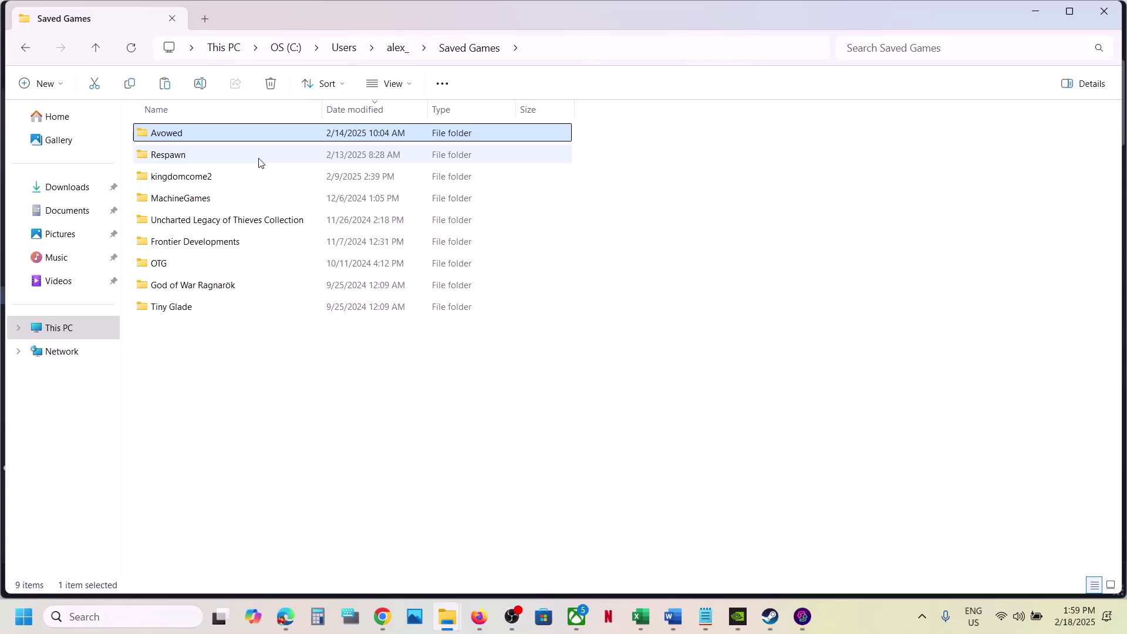
key(super+d)
key(ctrl+v)
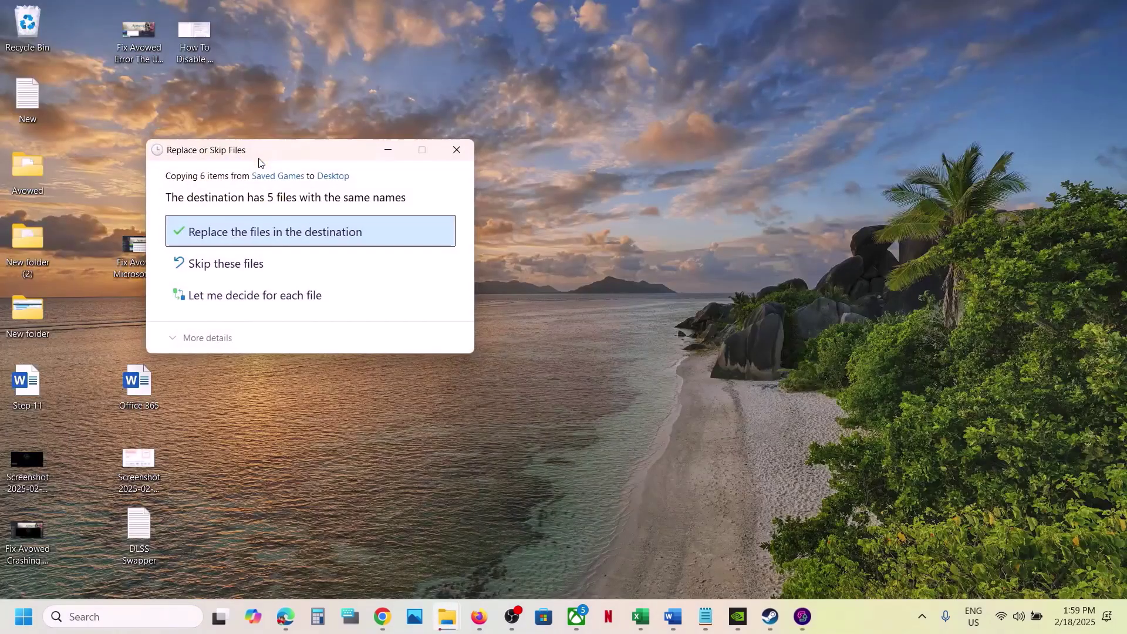
click(196, 239)
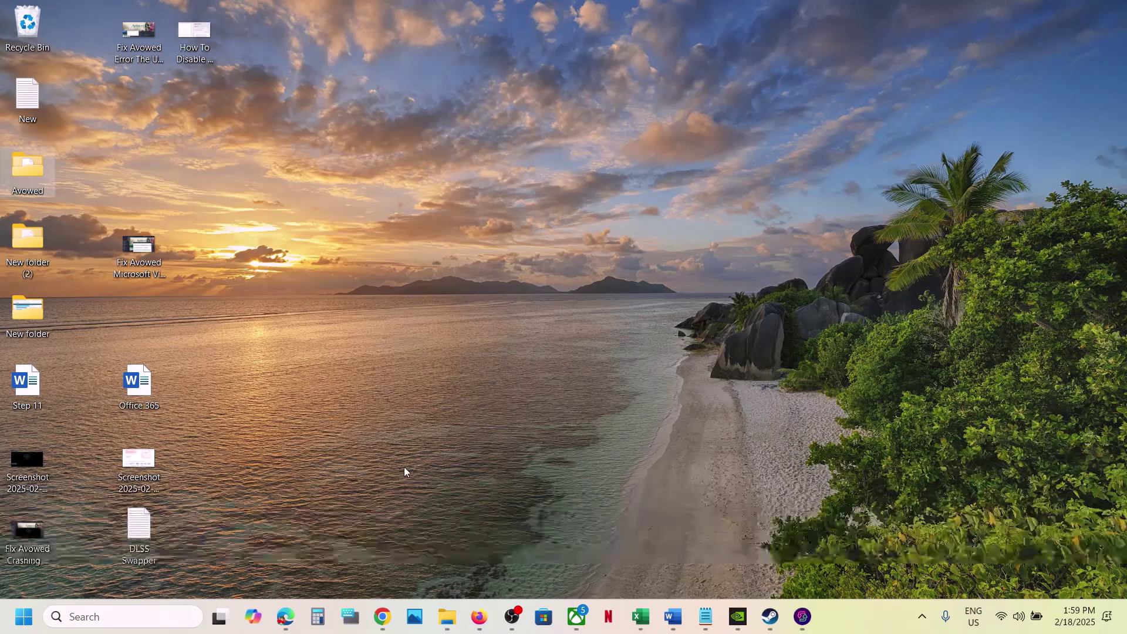
Rename the Avowed folder in Saved Games to Avowed.old.
mouse_move(447, 616)
click(523, 565)
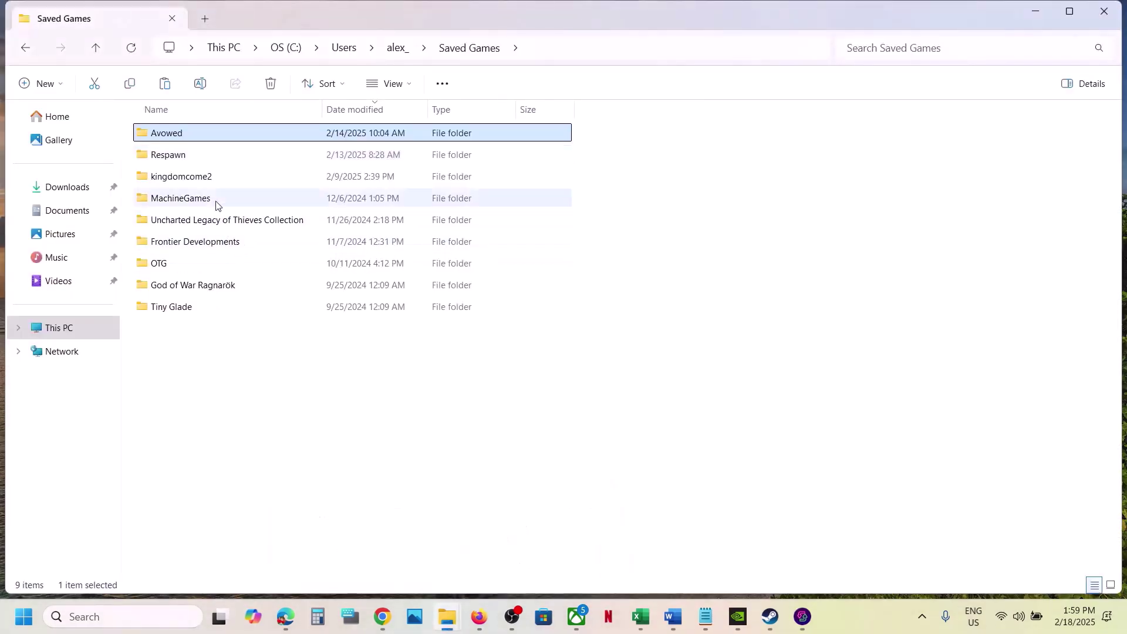
right_click(200, 141)
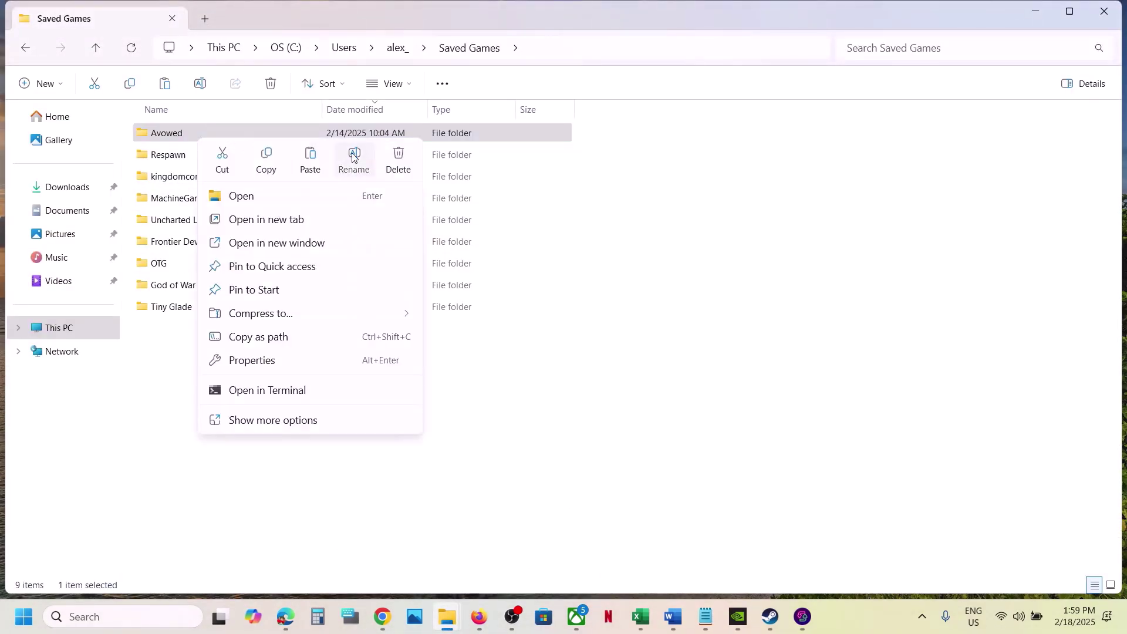
click(353, 155)
click(189, 135)
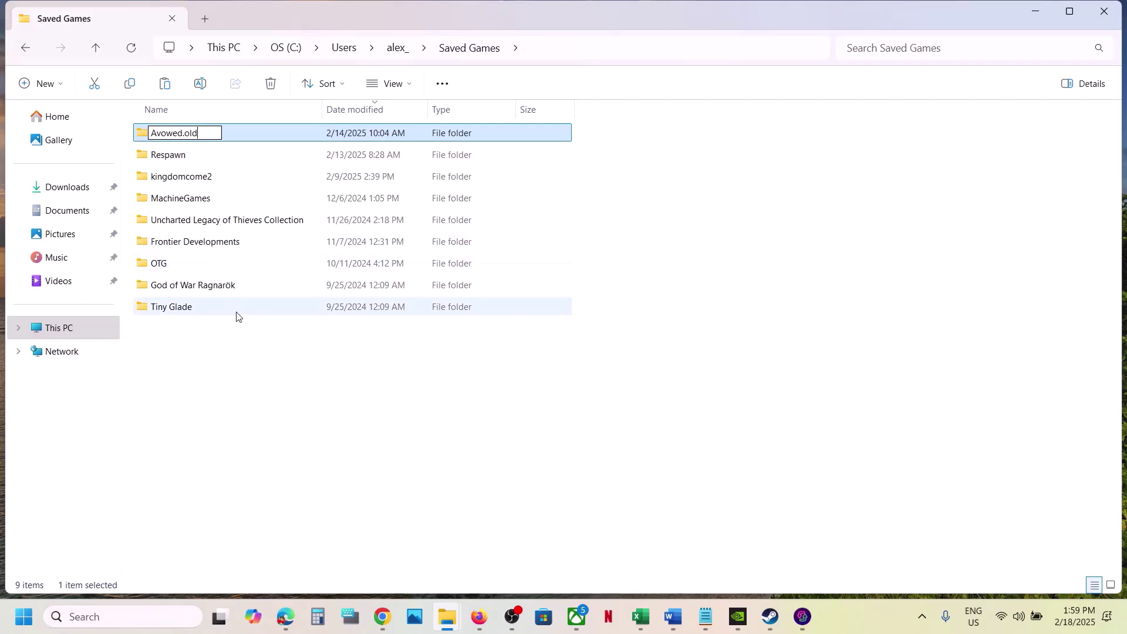
click(281, 392)
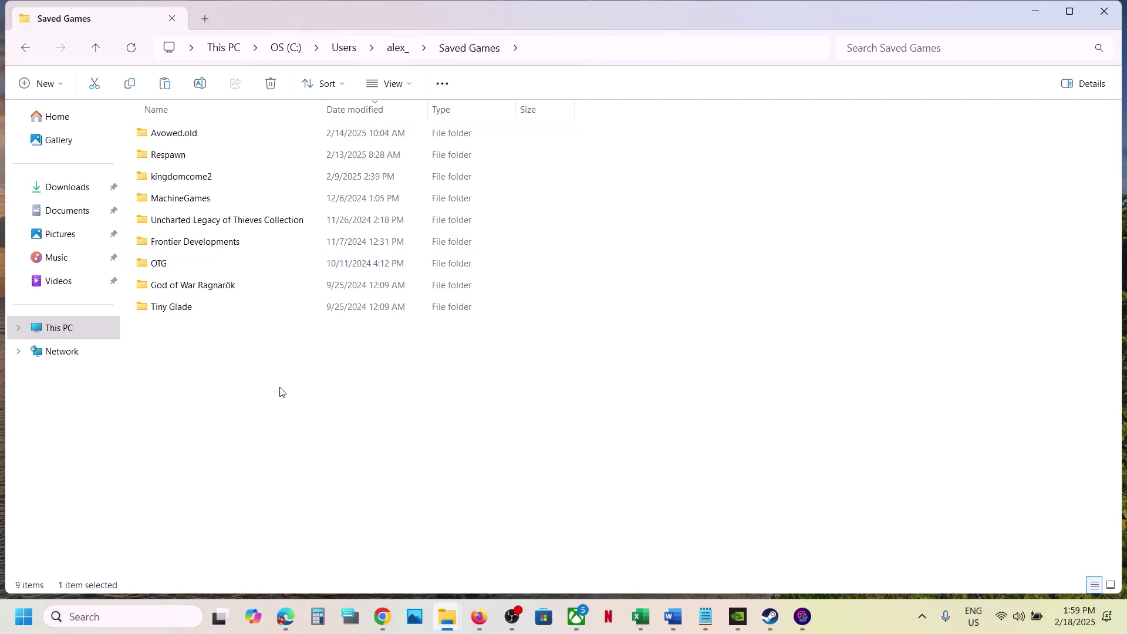
Bring up Step 11 in the Word document and copy the Visual C++ download page link.
click(771, 617)
click(673, 617)
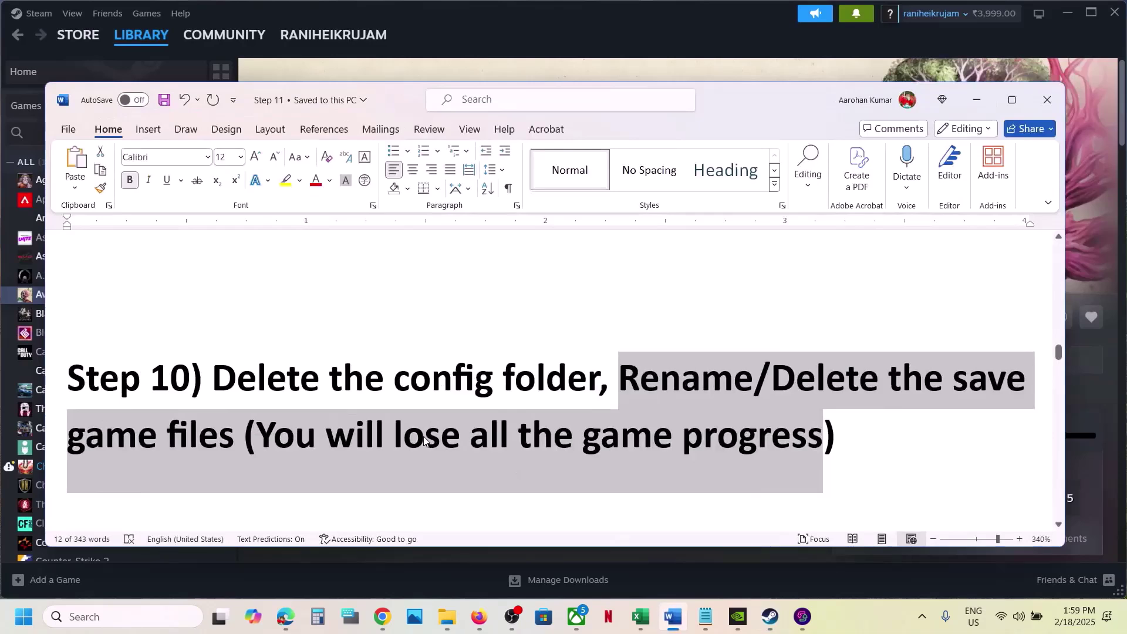
scroll(668, 483, down, 3)
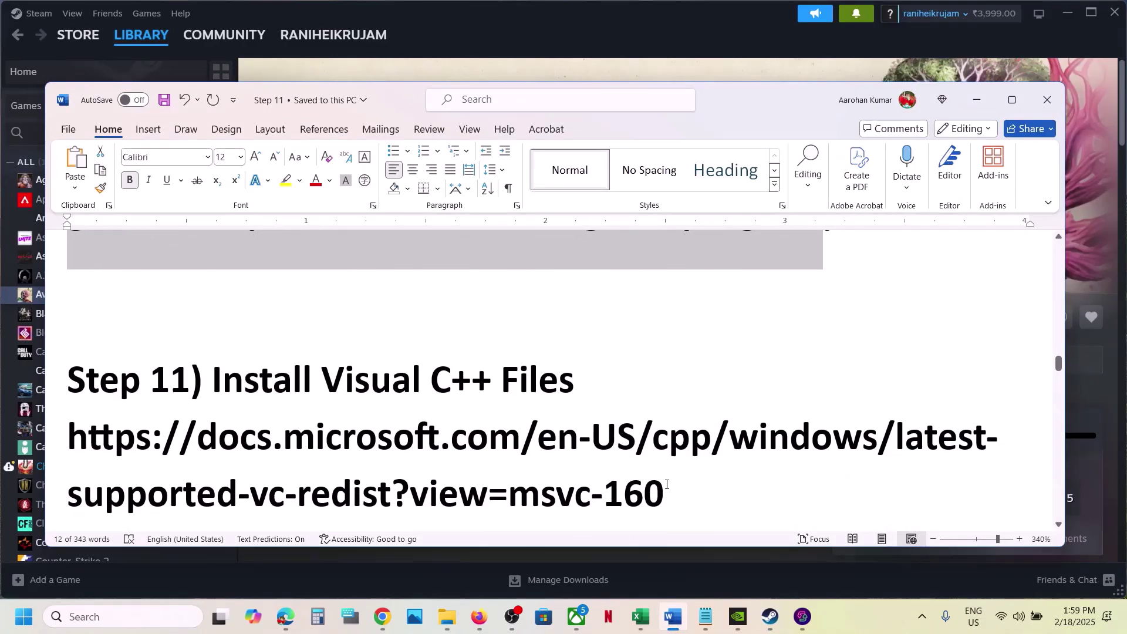
click(667, 485)
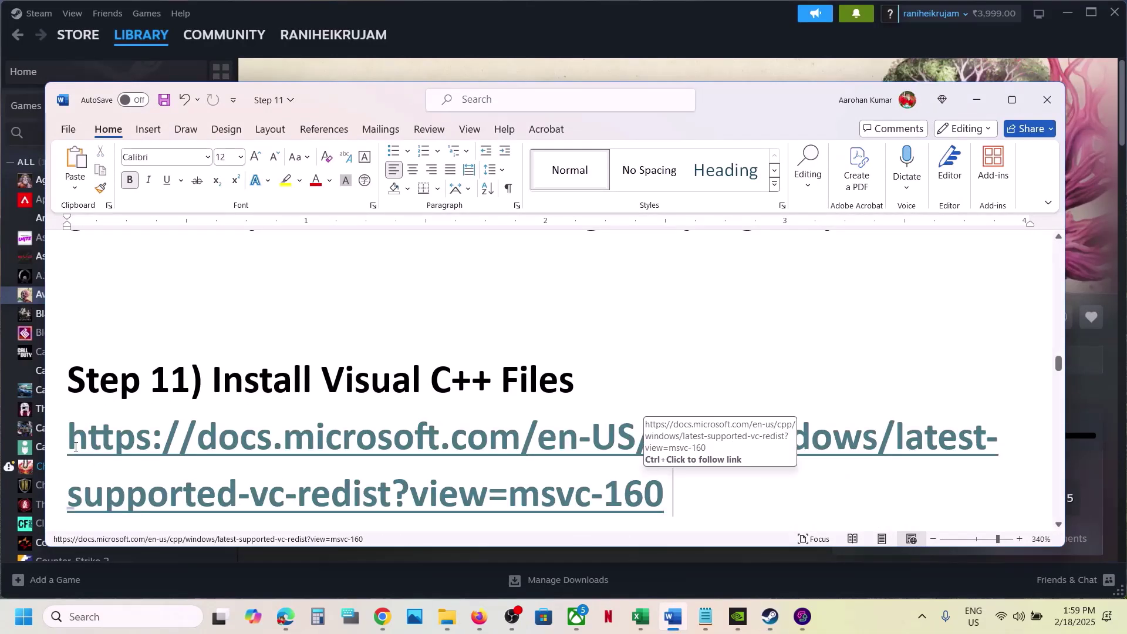
triple_click(666, 499)
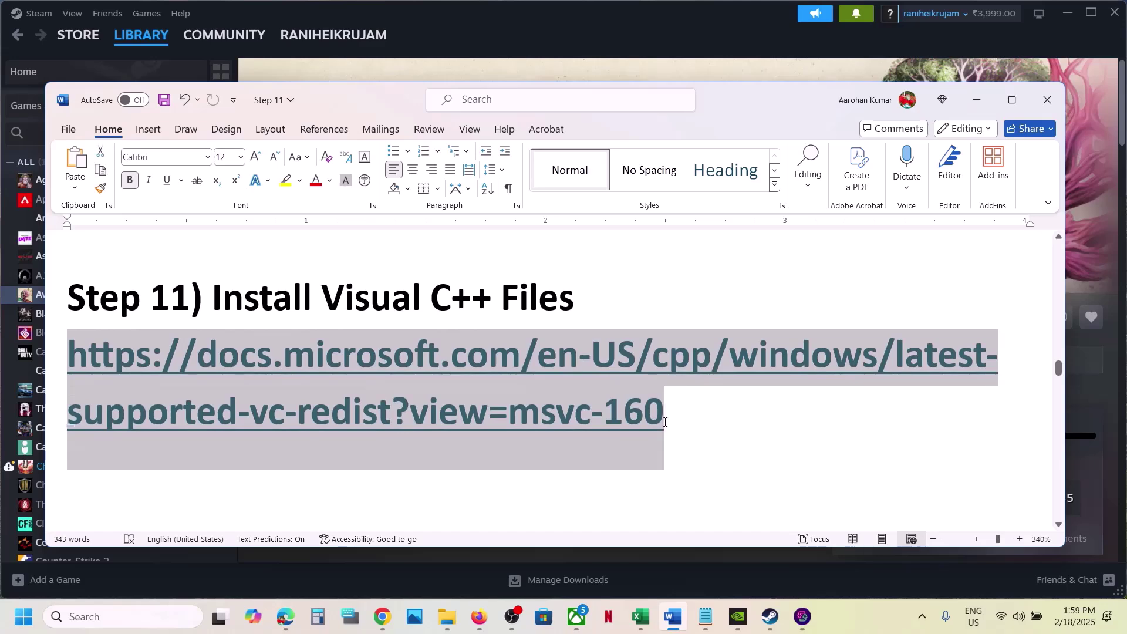
Switch to the Chrome window with the NVIDIA driver page and load the copied Visual C++ link in a new tab.
mouse_move(383, 616)
click(450, 554)
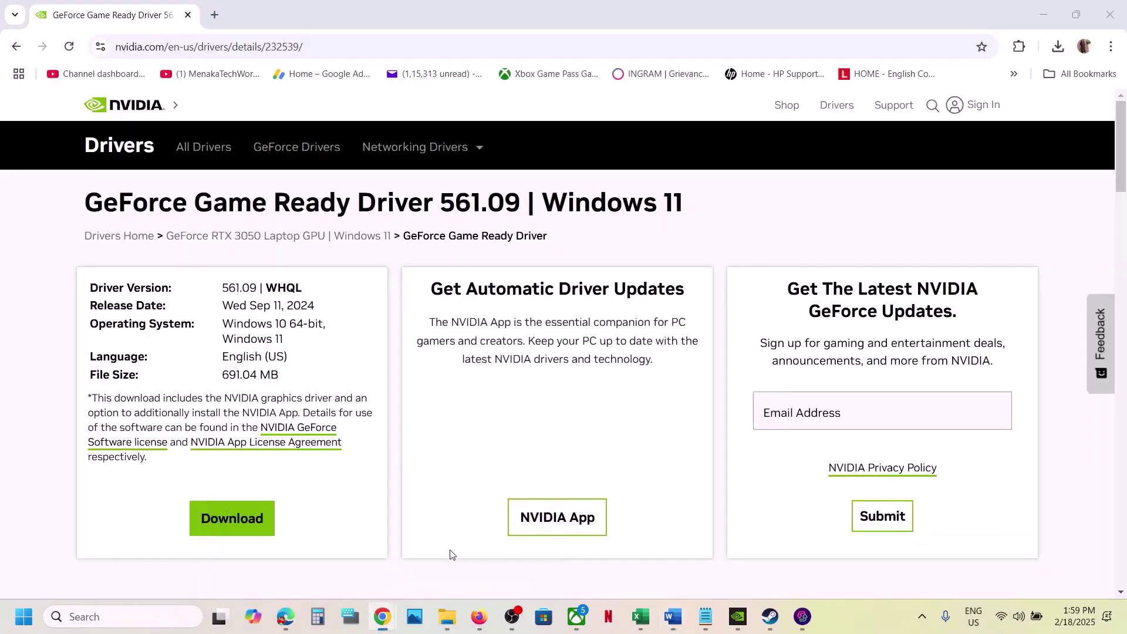
click(215, 14)
key(ctrl+v)
key(Return)
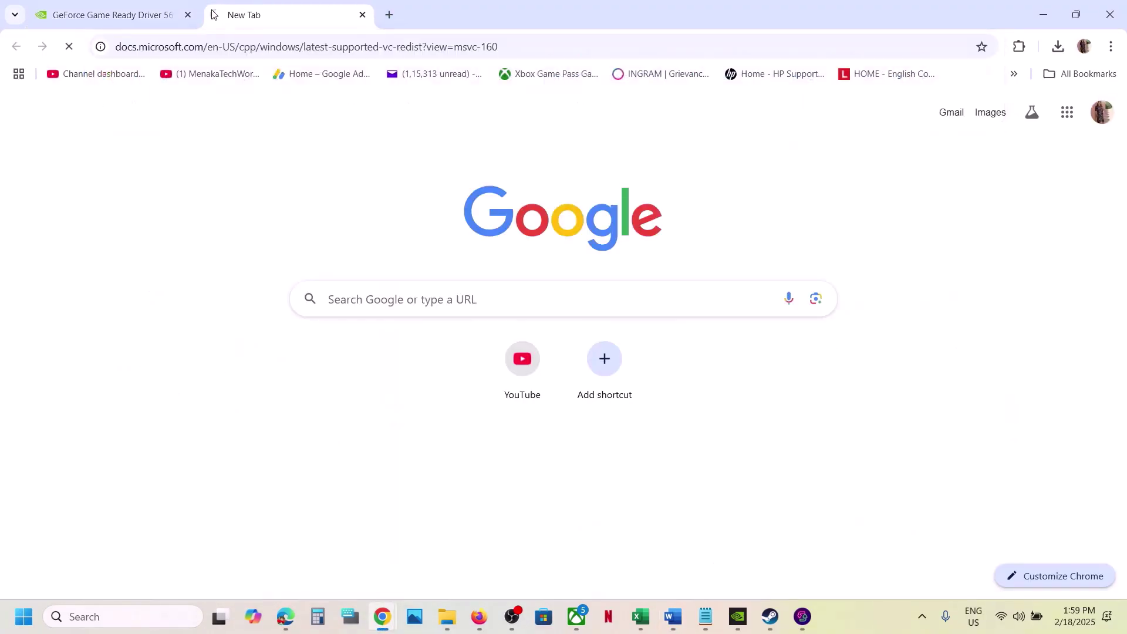
Download the X86 redistributable for Visual Studio 2015, 2017, 2019 and 2022, run it and repair the installation.
scroll(604, 427, down, 5)
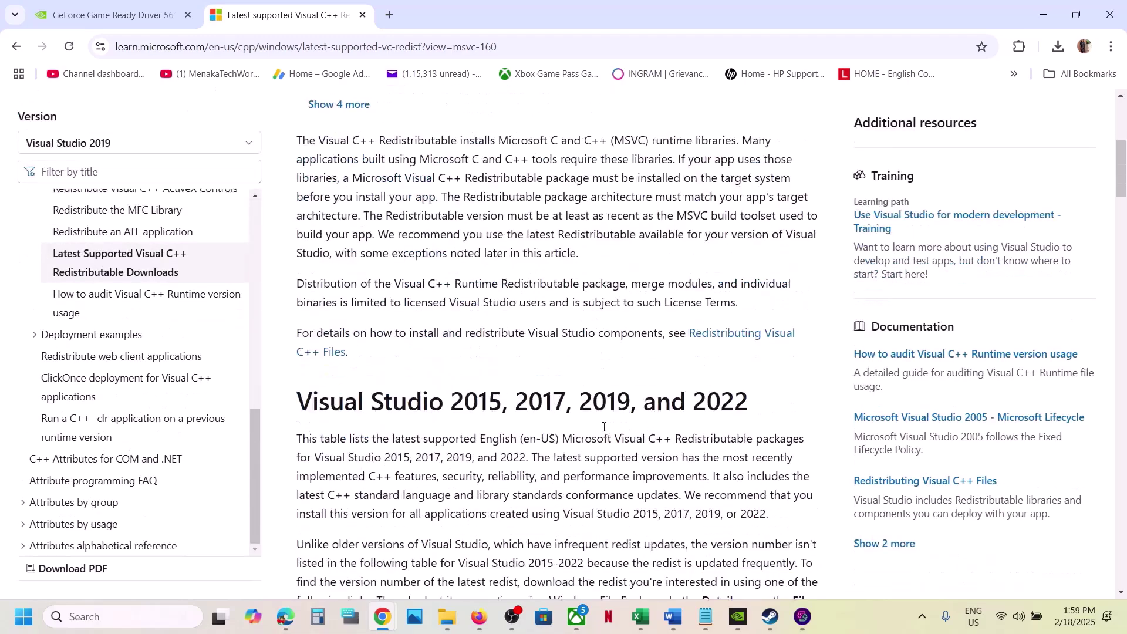
scroll(604, 426, down, 3)
drag(347, 191, 708, 195)
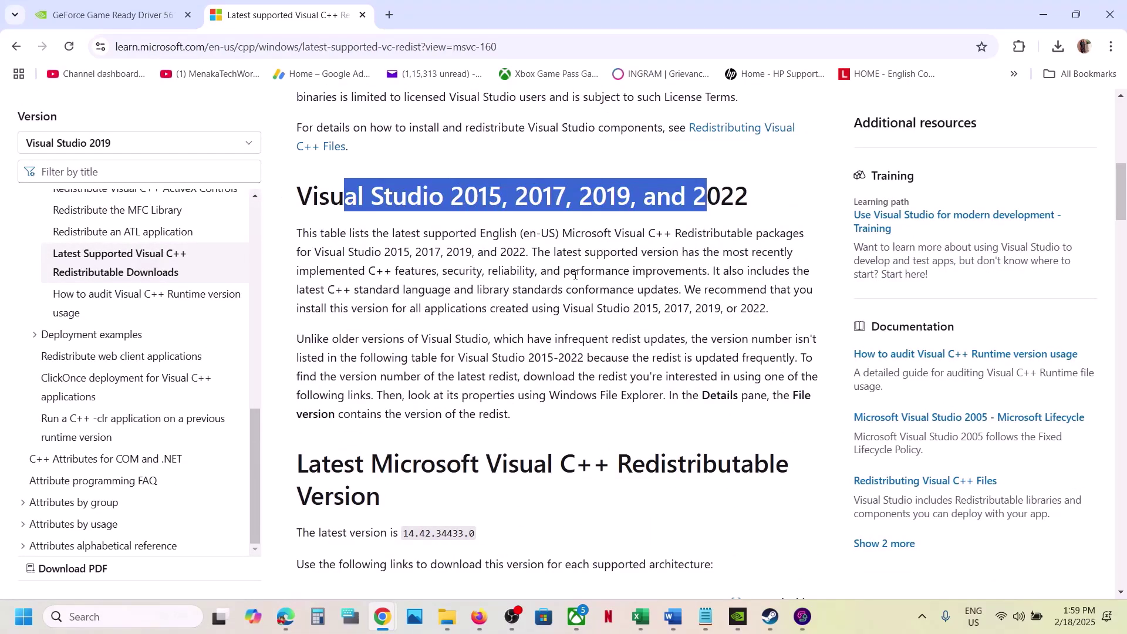
click(707, 195)
scroll(406, 364, down, 6)
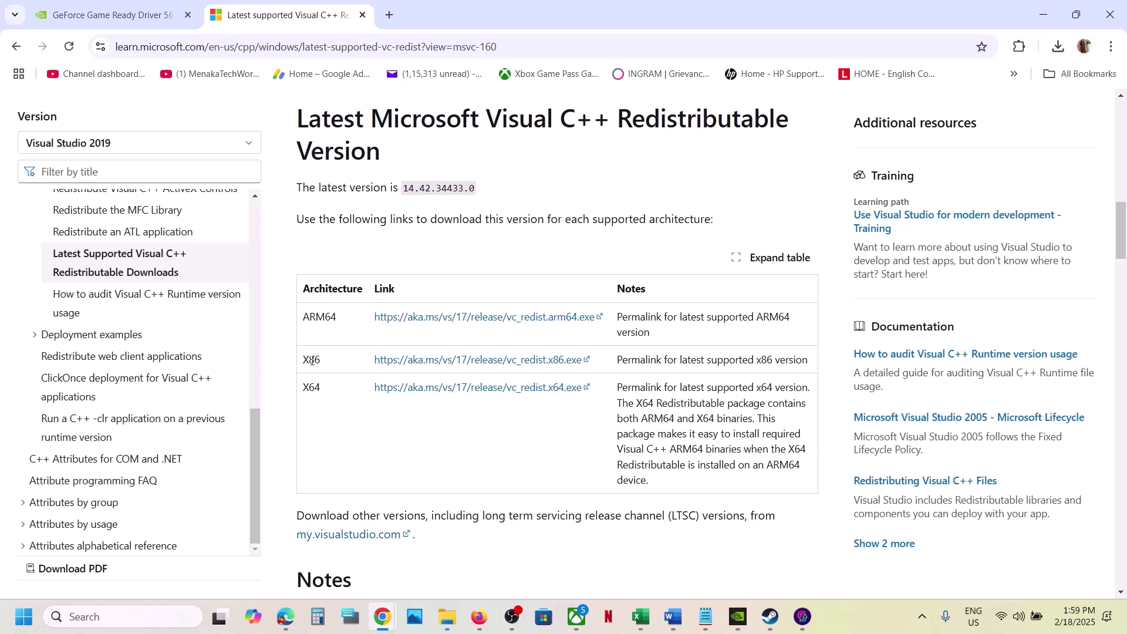
click(483, 360)
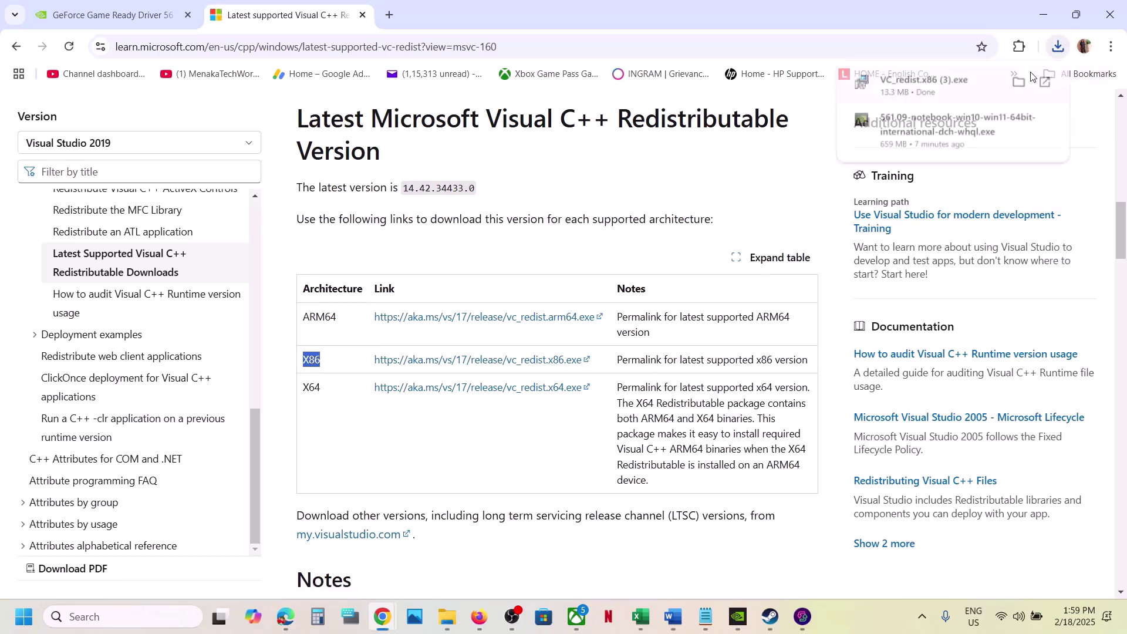
click(939, 85)
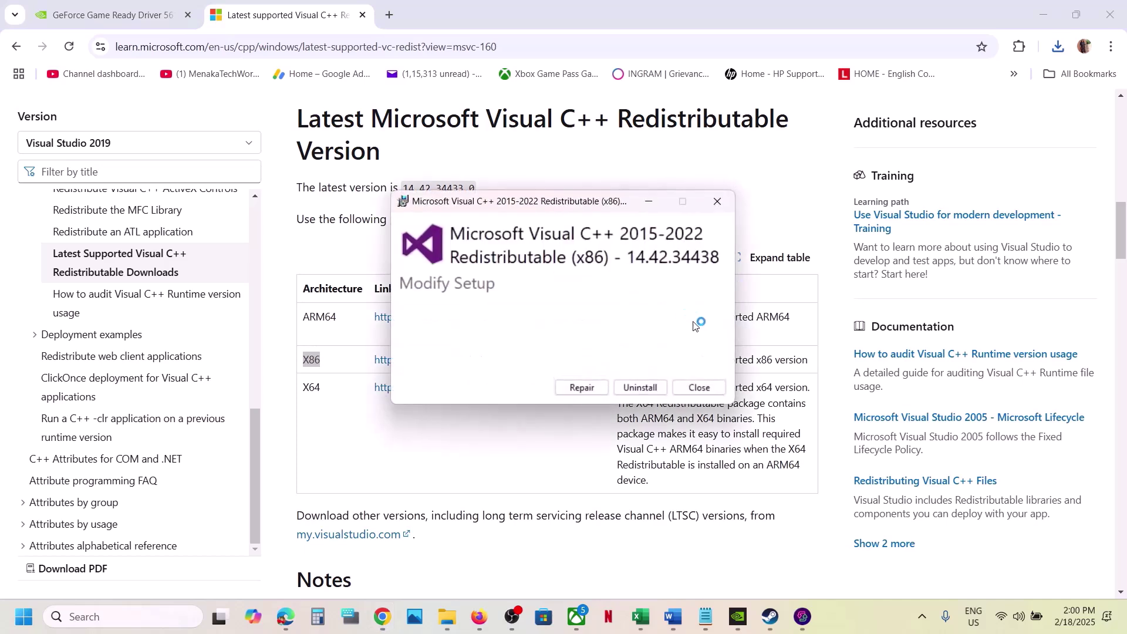
click(582, 388)
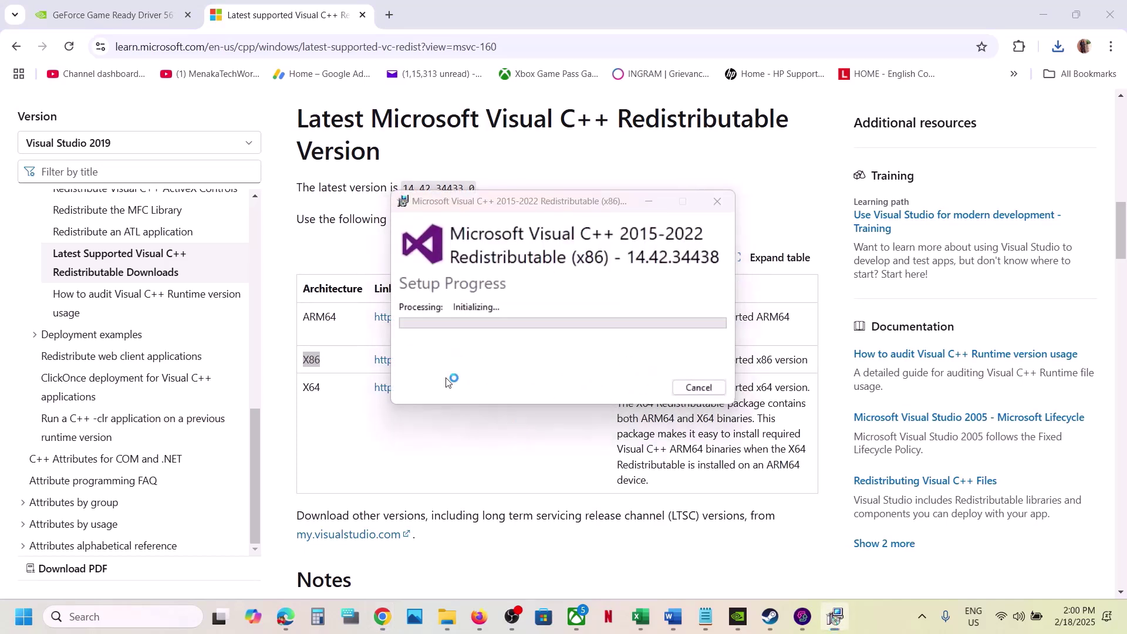
Download the X64 redistributable and run its setup, then move the x86 setup window aside to reveal the x64 one.
double_click(310, 388)
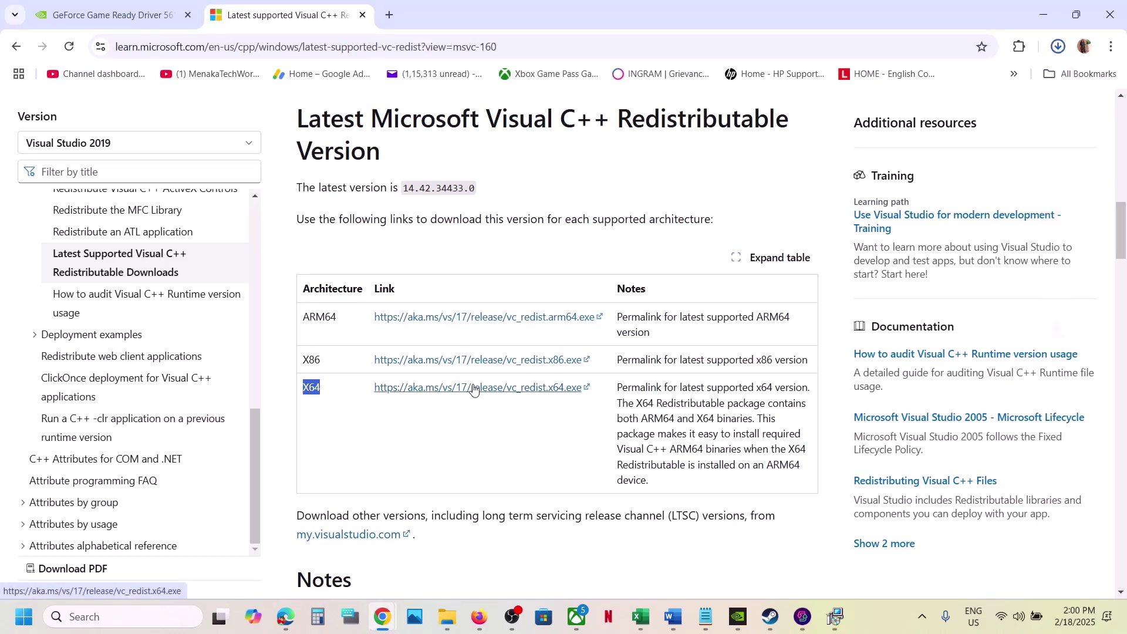
click(1060, 47)
click(944, 113)
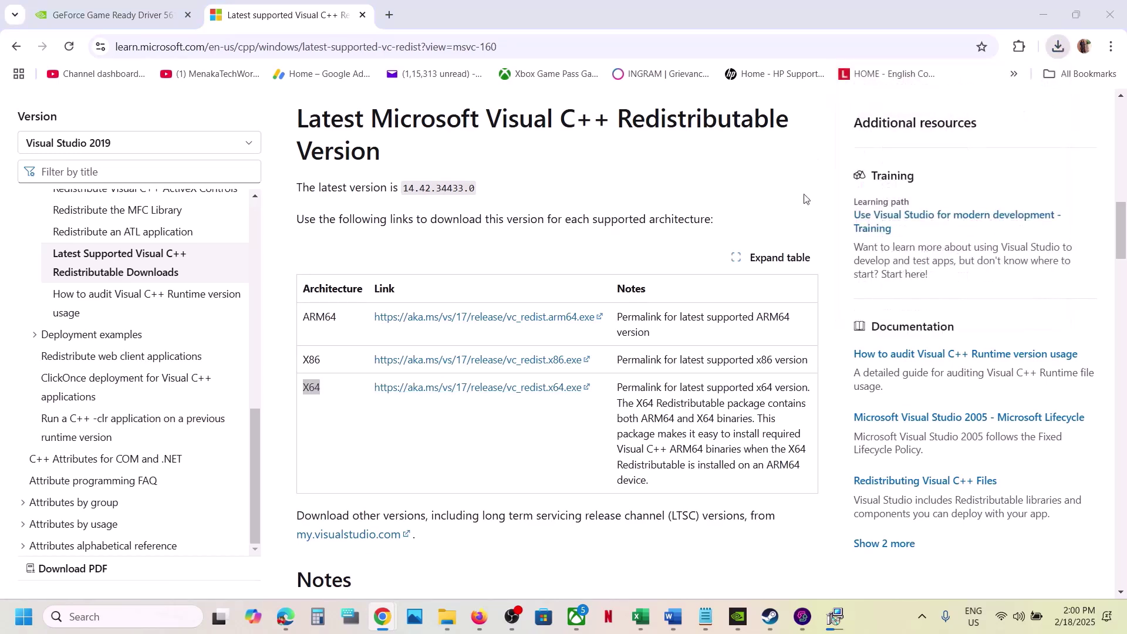
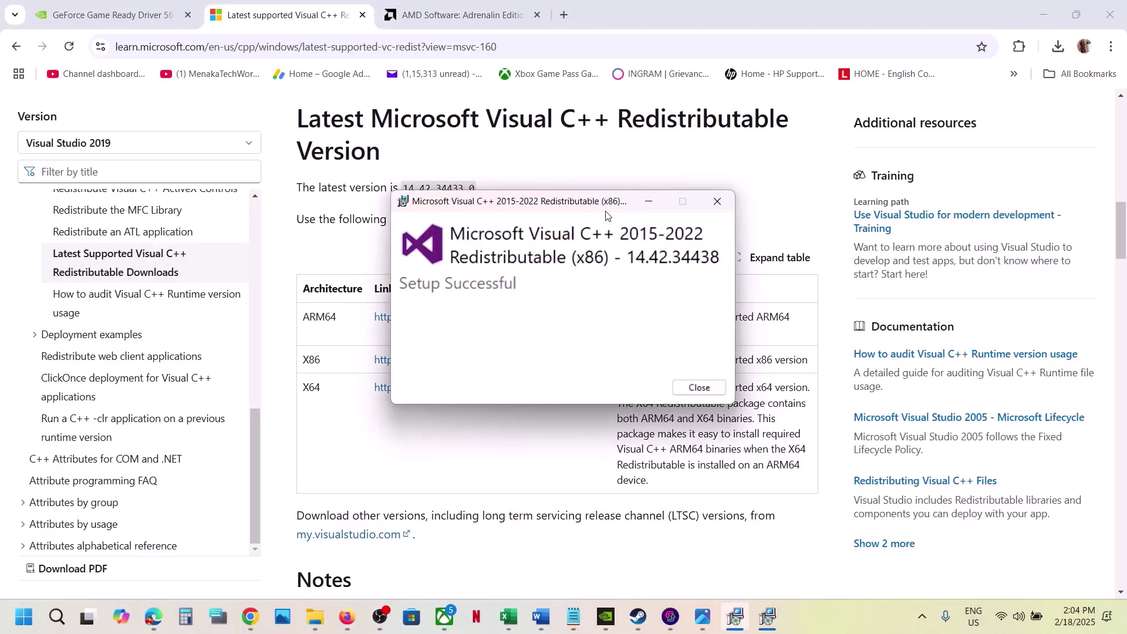
drag(605, 213, 877, 243)
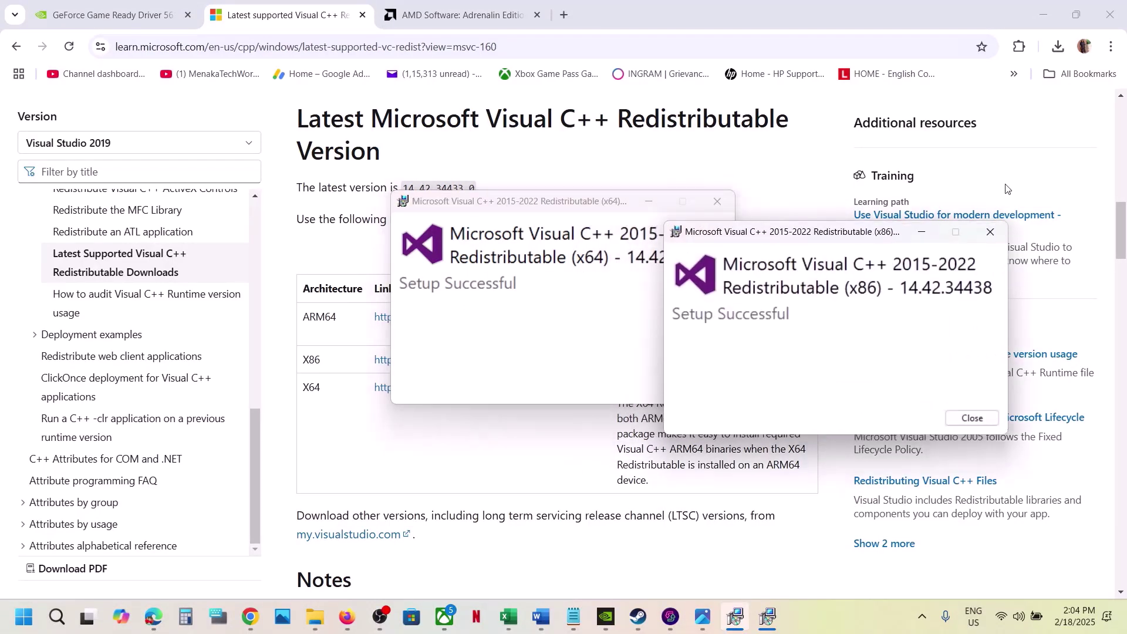
Close the x86 and x64 Visual C++ setup windows and show the computer's Restart option without restarting.
click(972, 418)
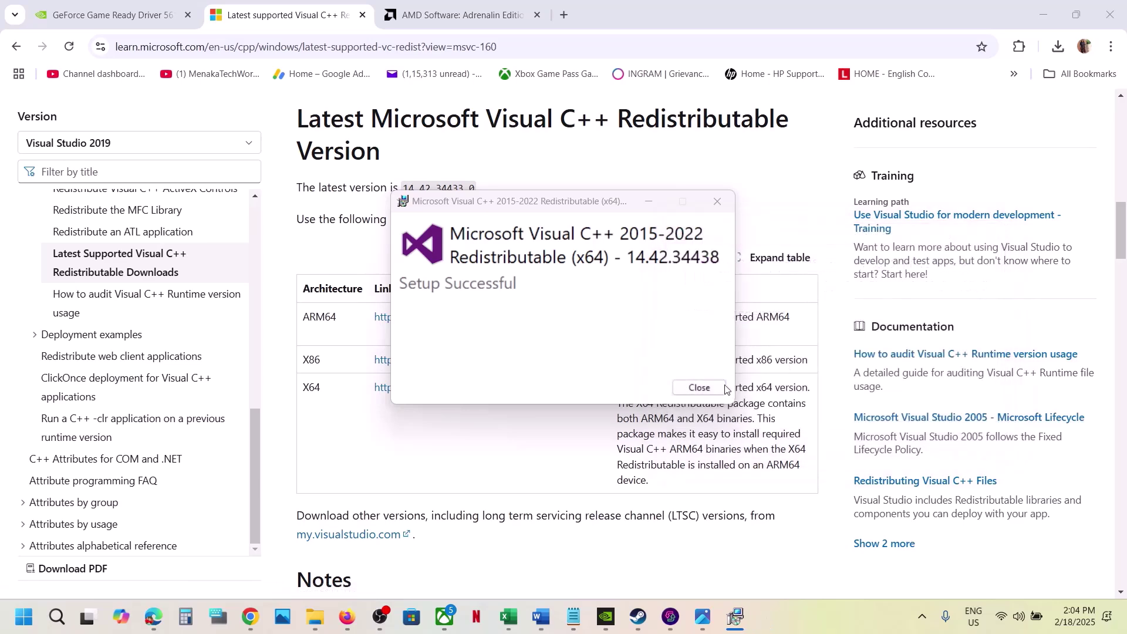
click(724, 388)
click(24, 616)
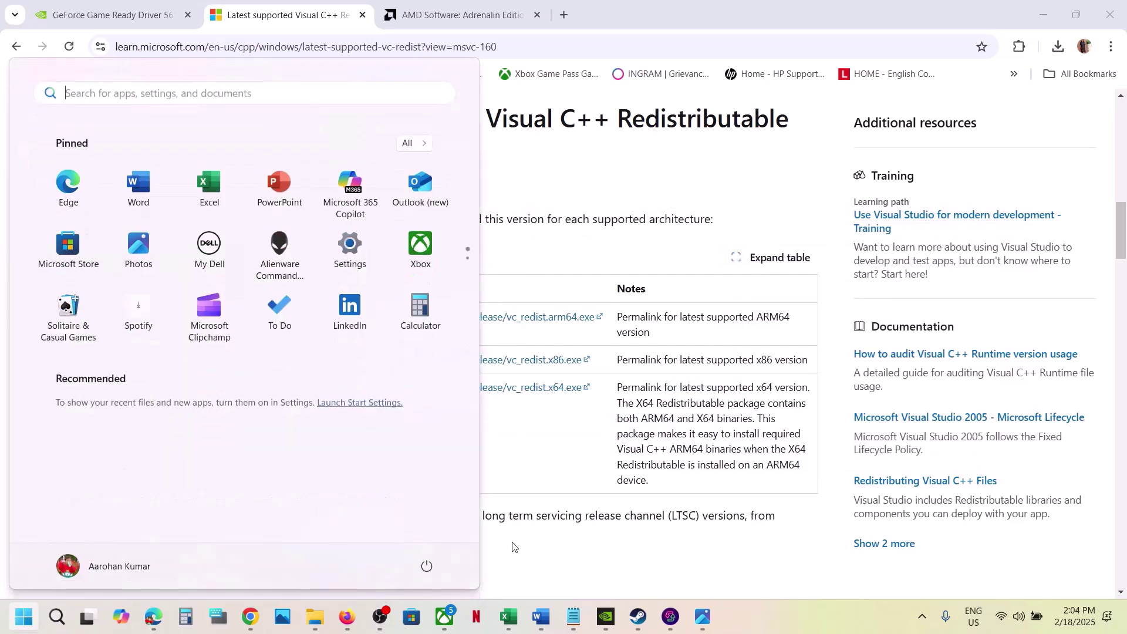
click(427, 566)
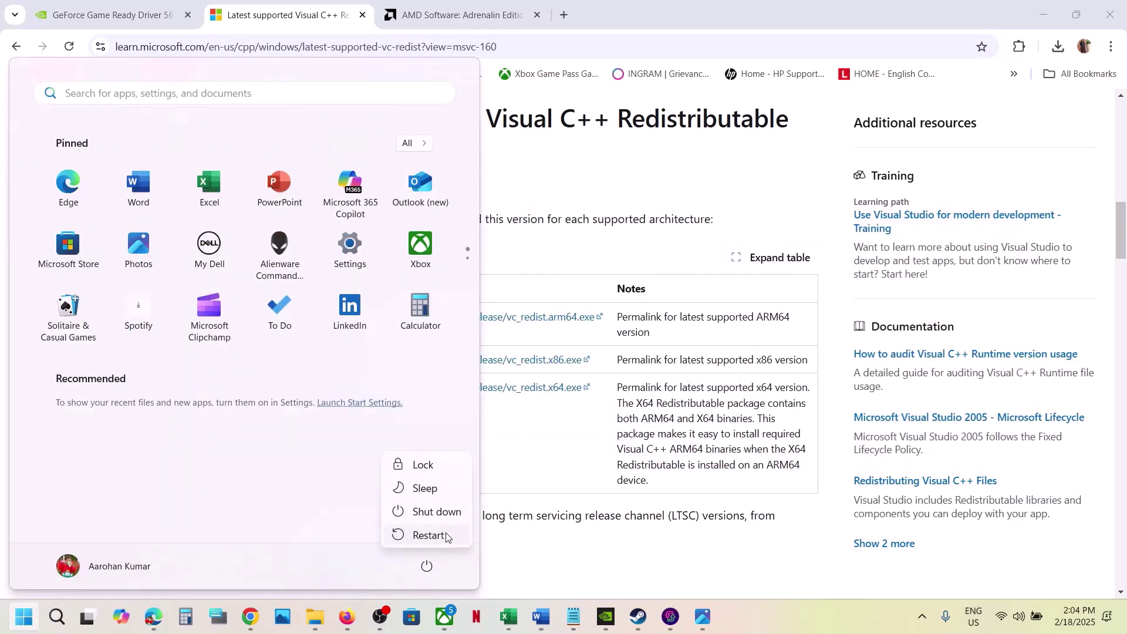
click(638, 454)
click(646, 580)
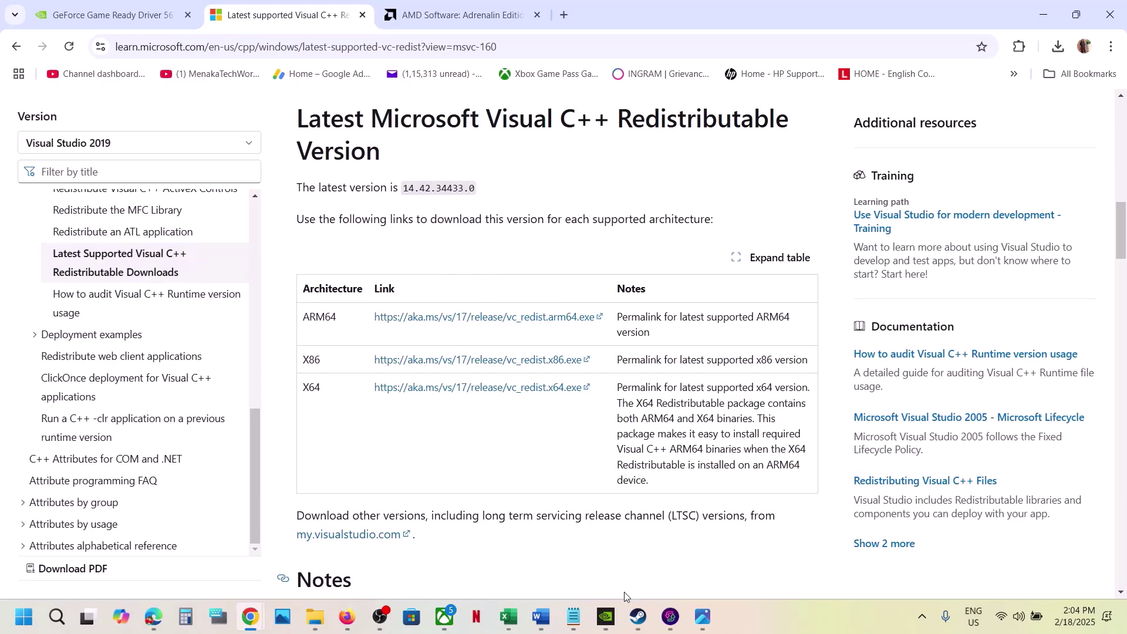
Switch to the Word document and highlight the Step 12 instruction about restoring Automatic Tuning in the Nvidia App.
click(541, 616)
scroll(461, 408, down, 4)
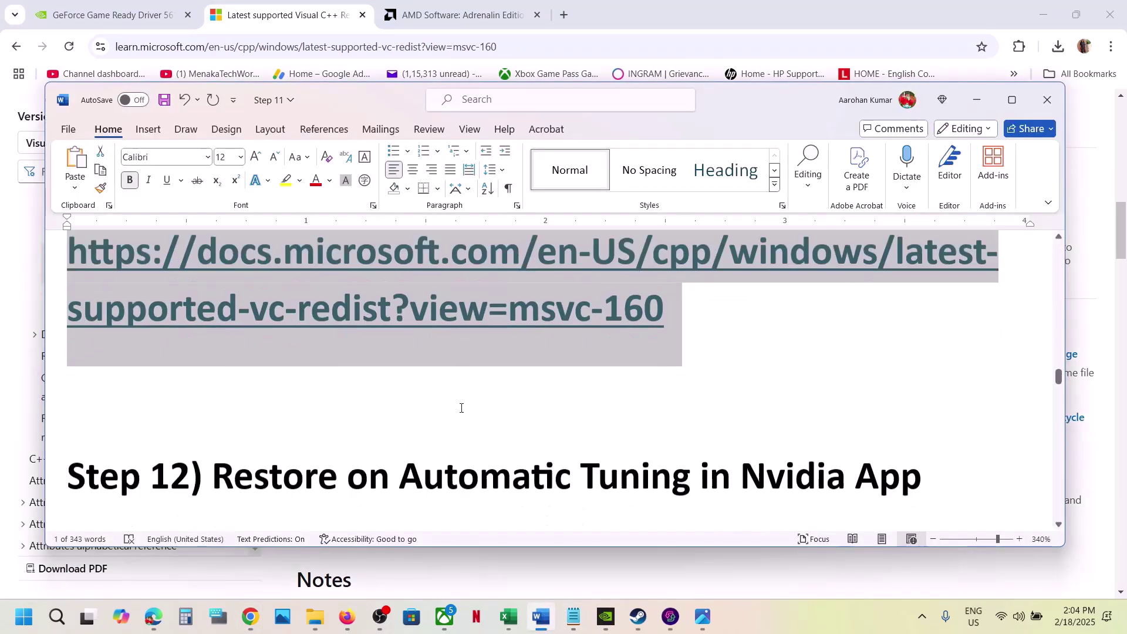
drag(226, 404, 923, 411)
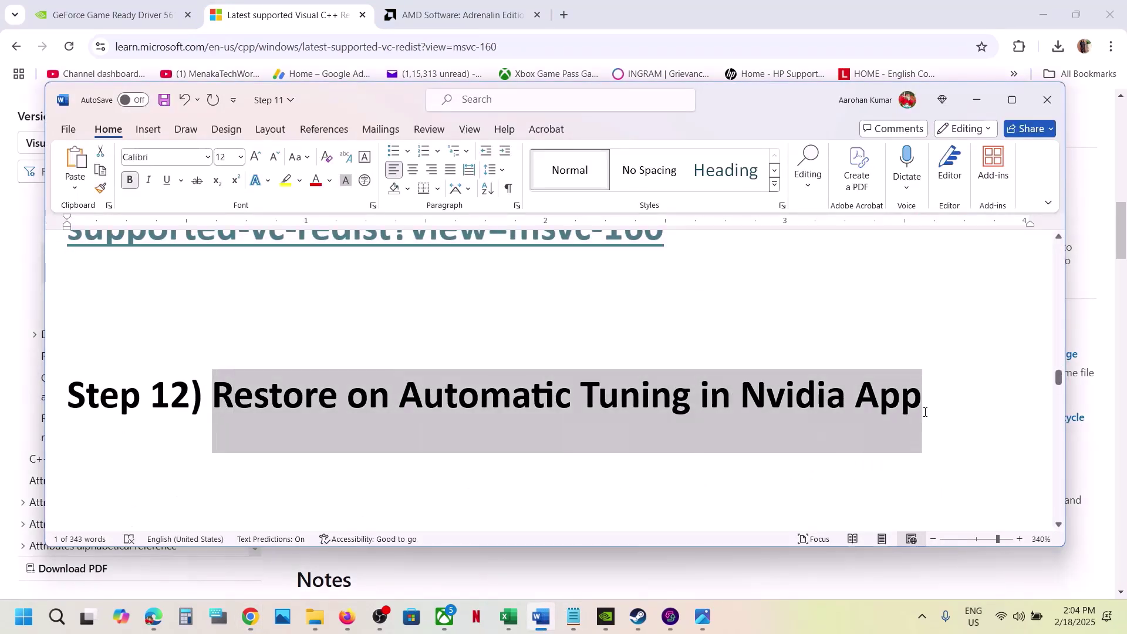
Switch to the NVIDIA app and show the Automatic Tuning restore option in the system performance settings.
click(606, 616)
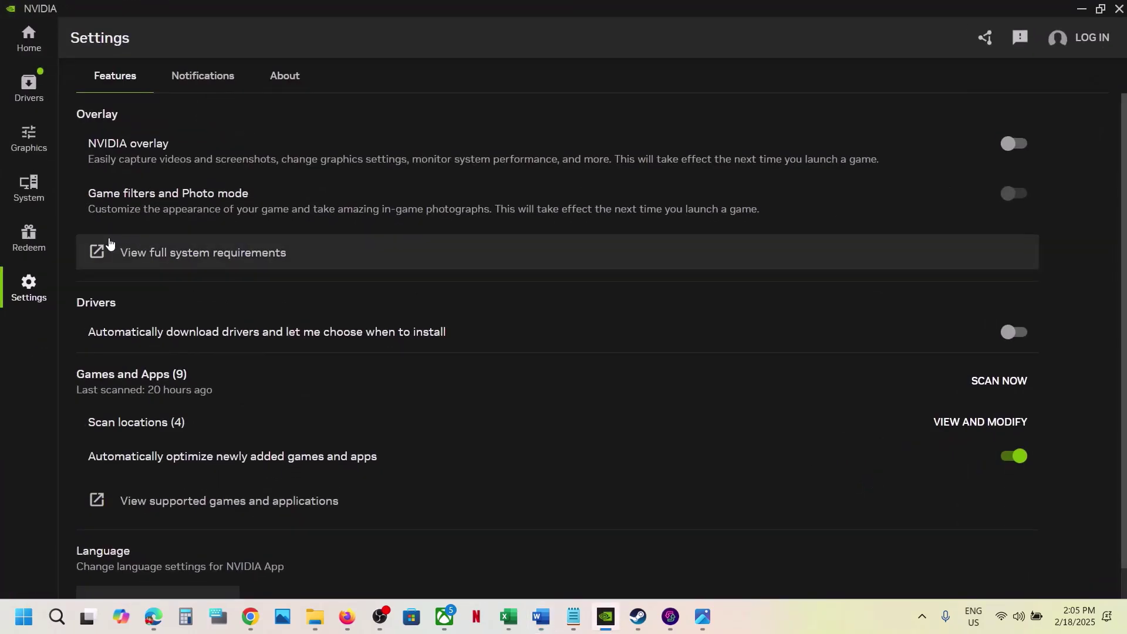
click(29, 188)
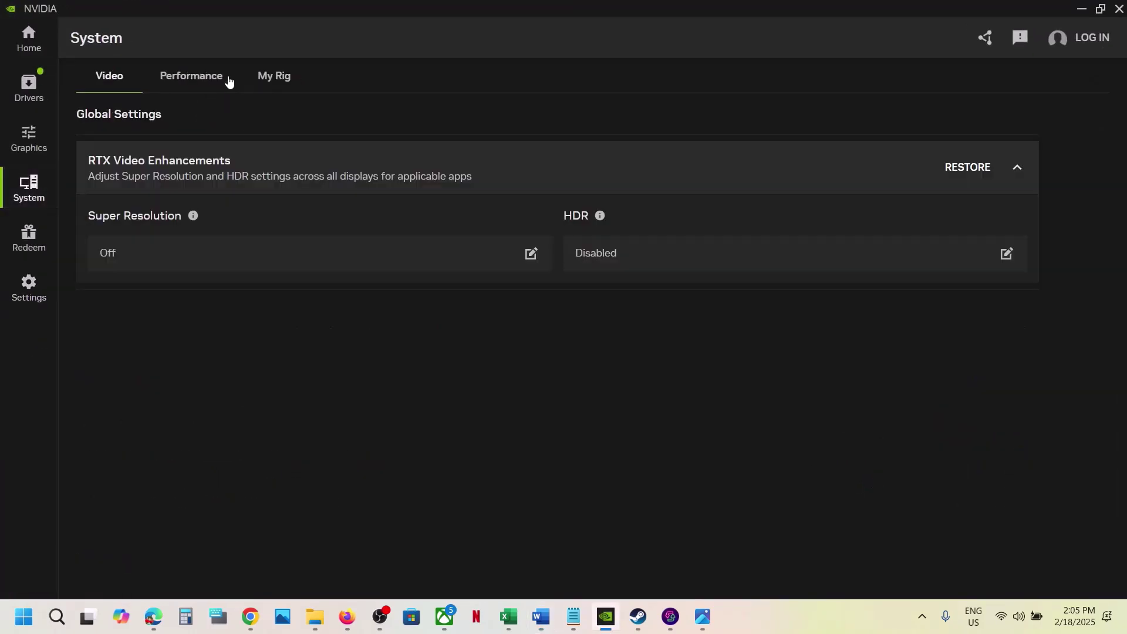
click(194, 78)
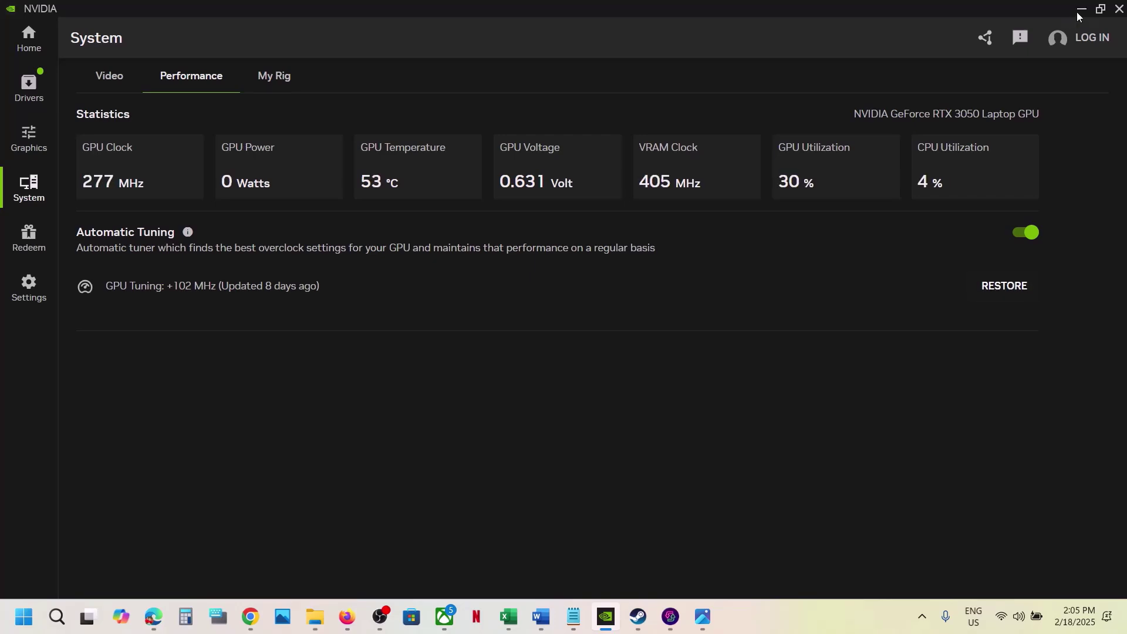
Return to the Word document and copy the text "AMD 25.1.1 Optional Update" from Step 13.
key(alt+Tab)
scroll(271, 415, down, 3)
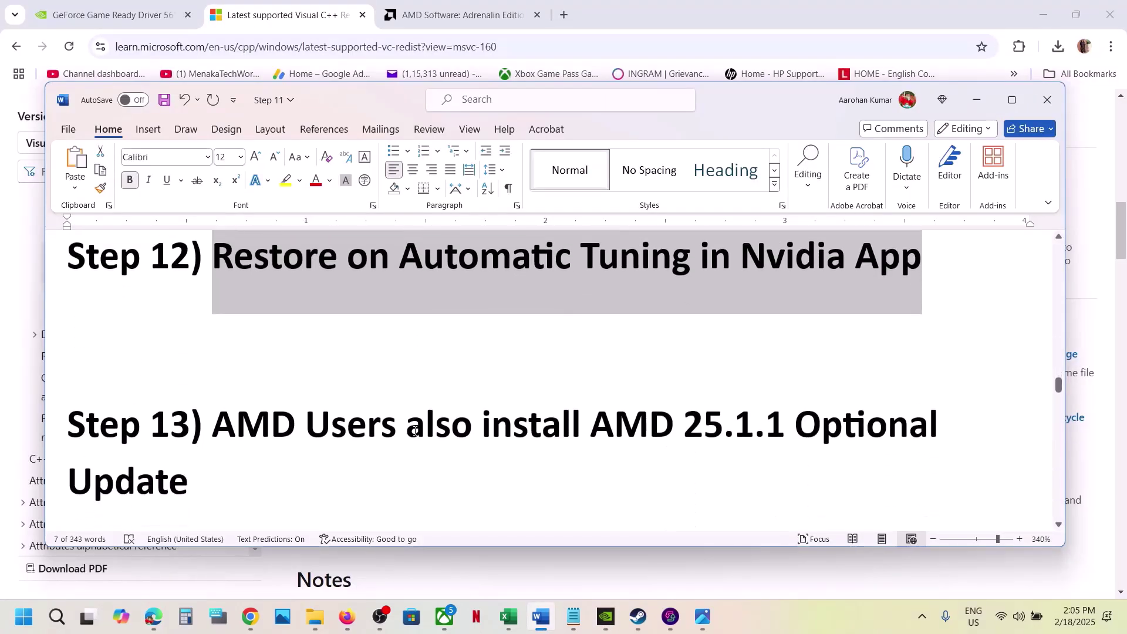
drag(218, 405, 765, 406)
key(Right)
drag(592, 399, 260, 451)
key(ctrl+c)
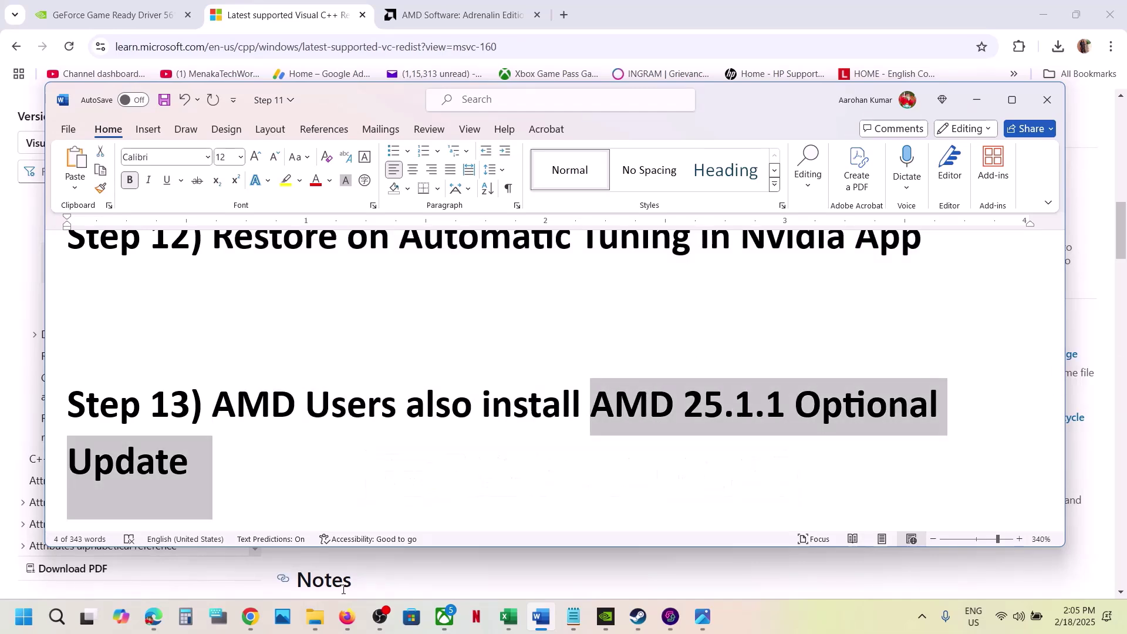
Switch to Chrome, search the web for the copied text in a new tab and open AMD's release notes page.
mouse_move(251, 616)
click(343, 541)
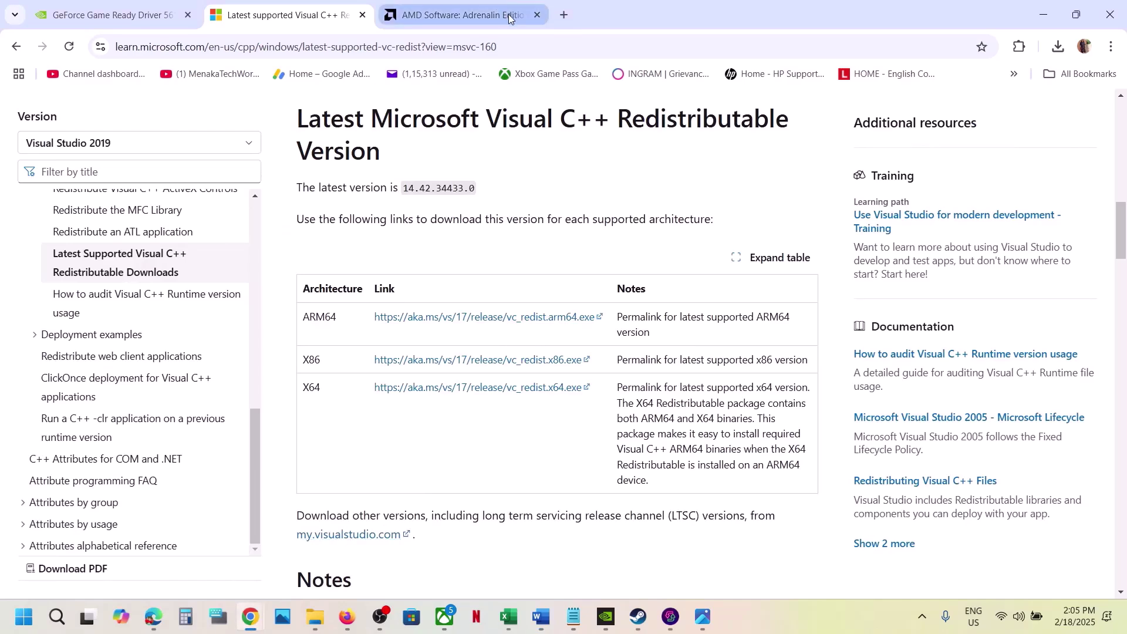
click(564, 15)
key(ctrl+v)
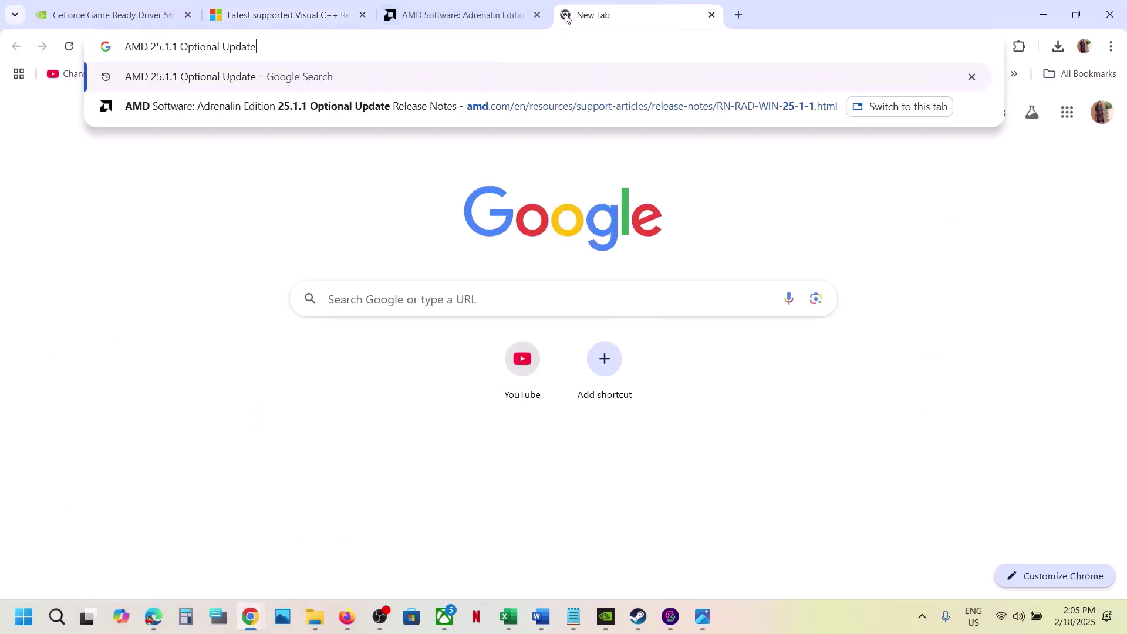
key(Return)
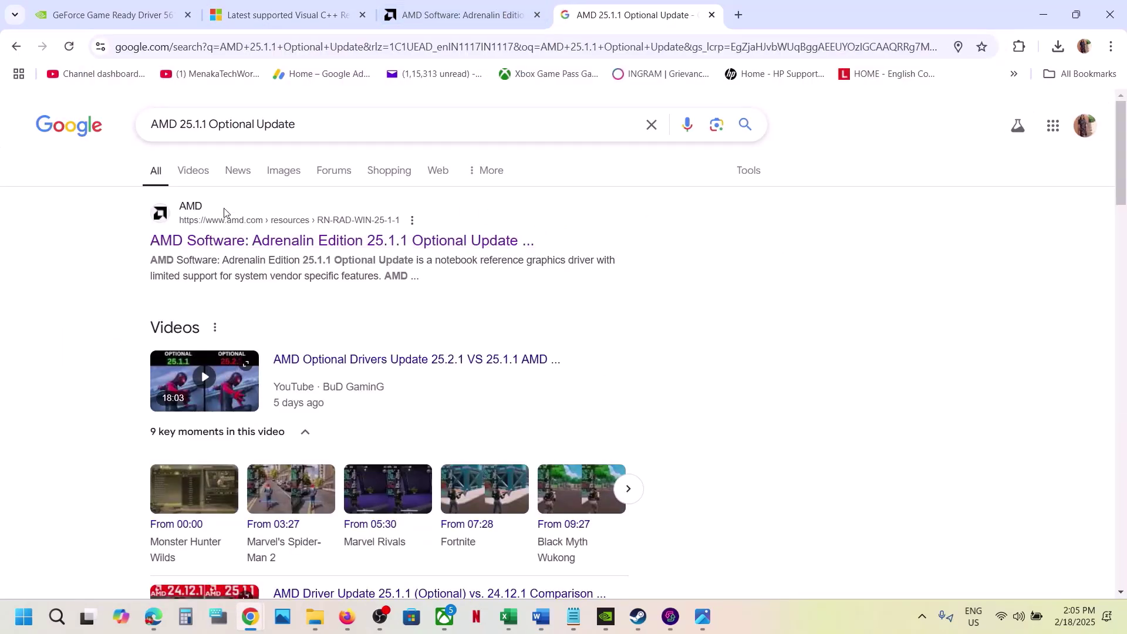
click(252, 241)
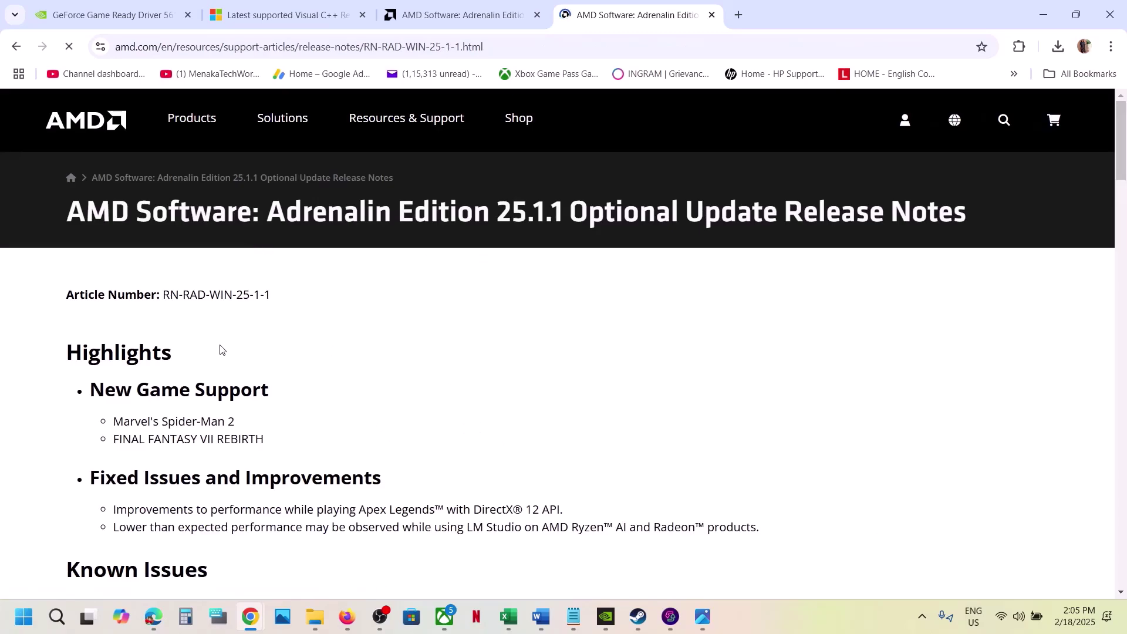
Download the AMD Software: Adrenalin Edition 25.1.1 Optional Update driver for Windows 10 and 11 64-bit.
scroll(220, 347, down, 6)
scroll(220, 346, down, 5)
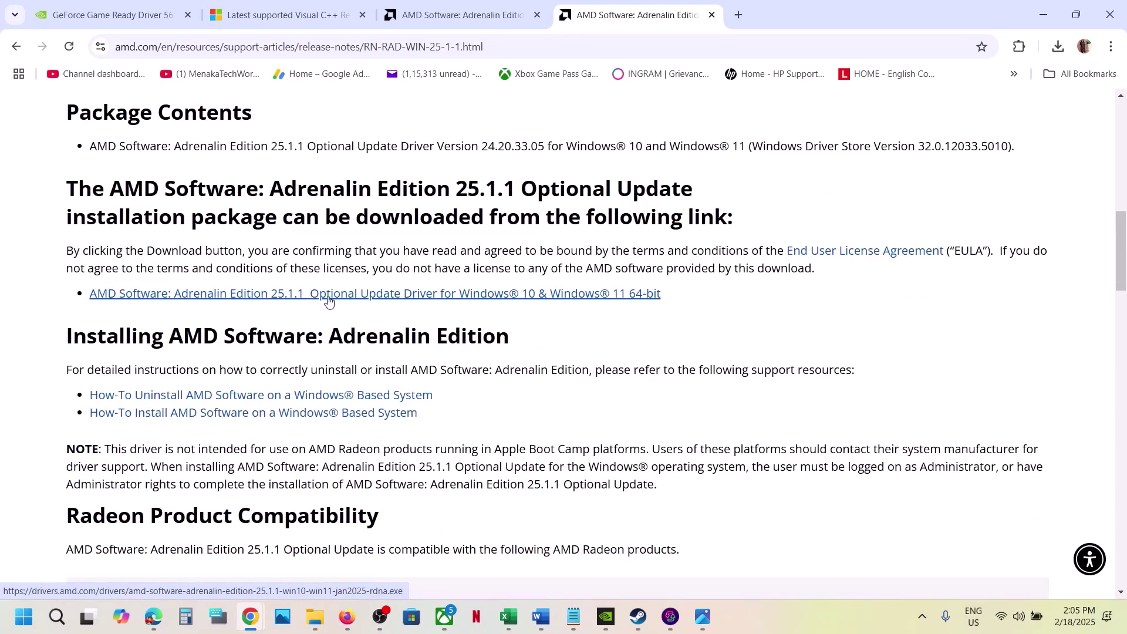
click(400, 301)
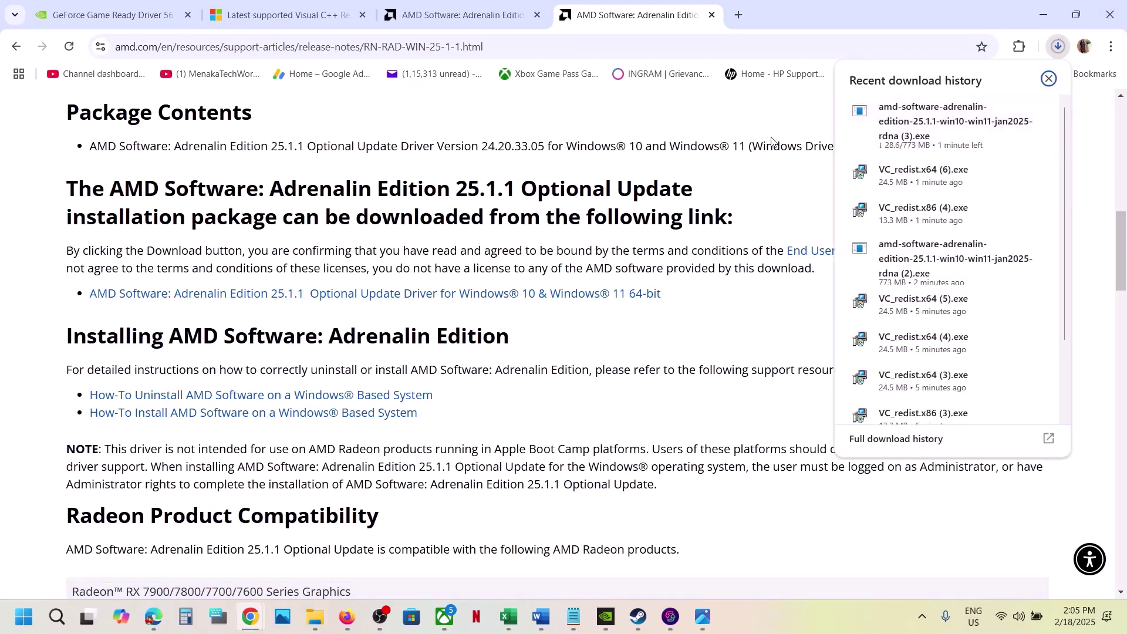
click(629, 465)
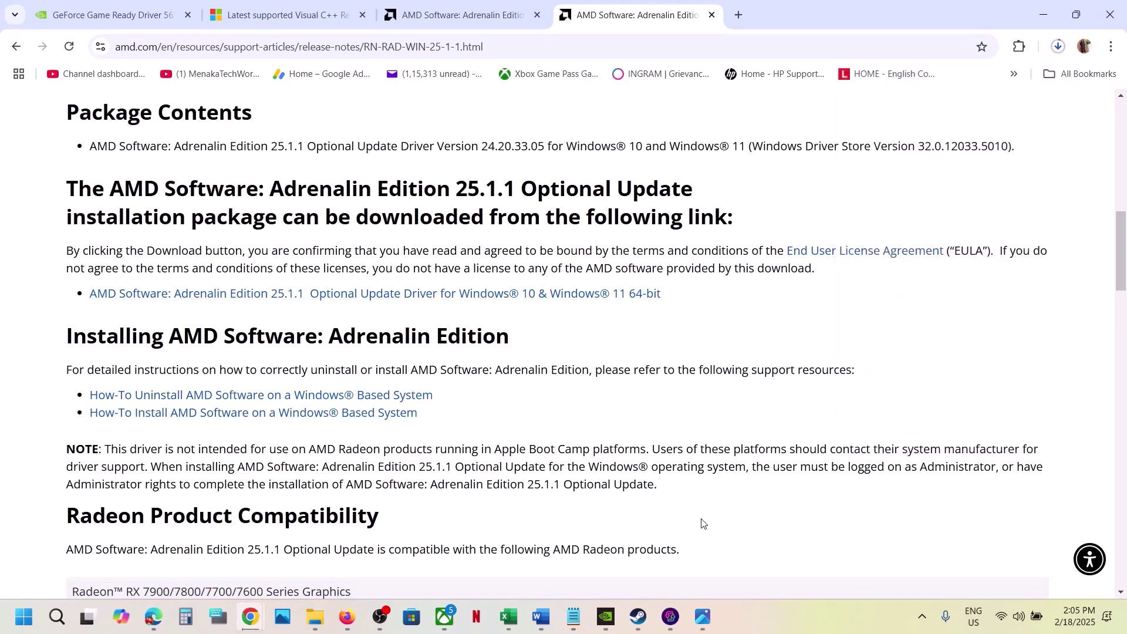
Bring Steam up behind the Word document and highlight the Step 14 text about closing MSI Afterburner.
click(638, 616)
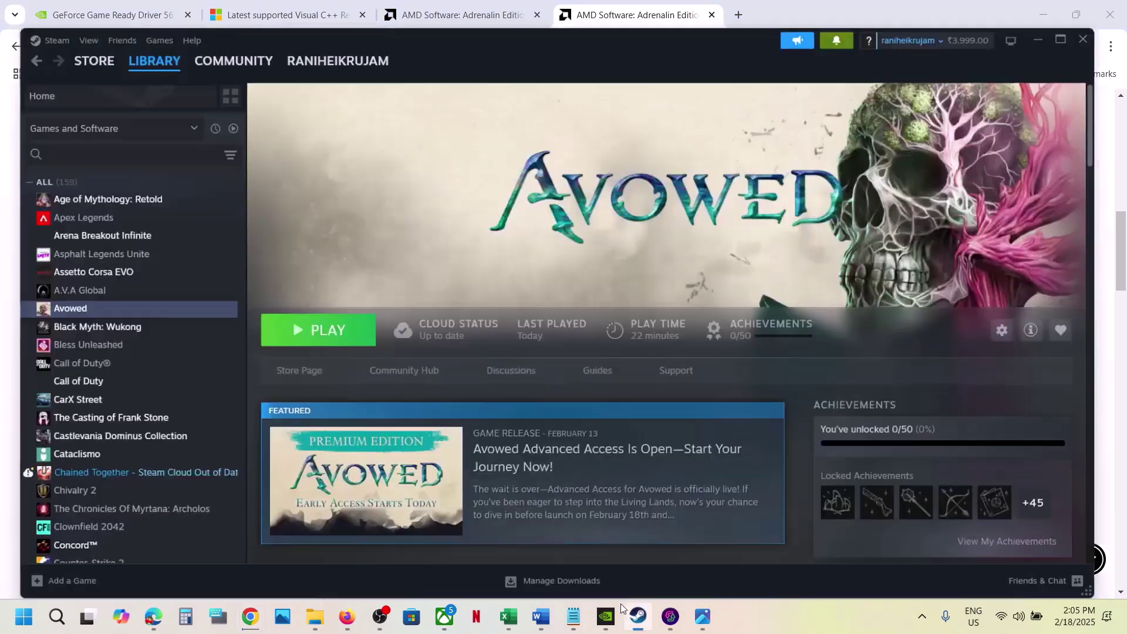
click(552, 617)
scroll(545, 470, down, 5)
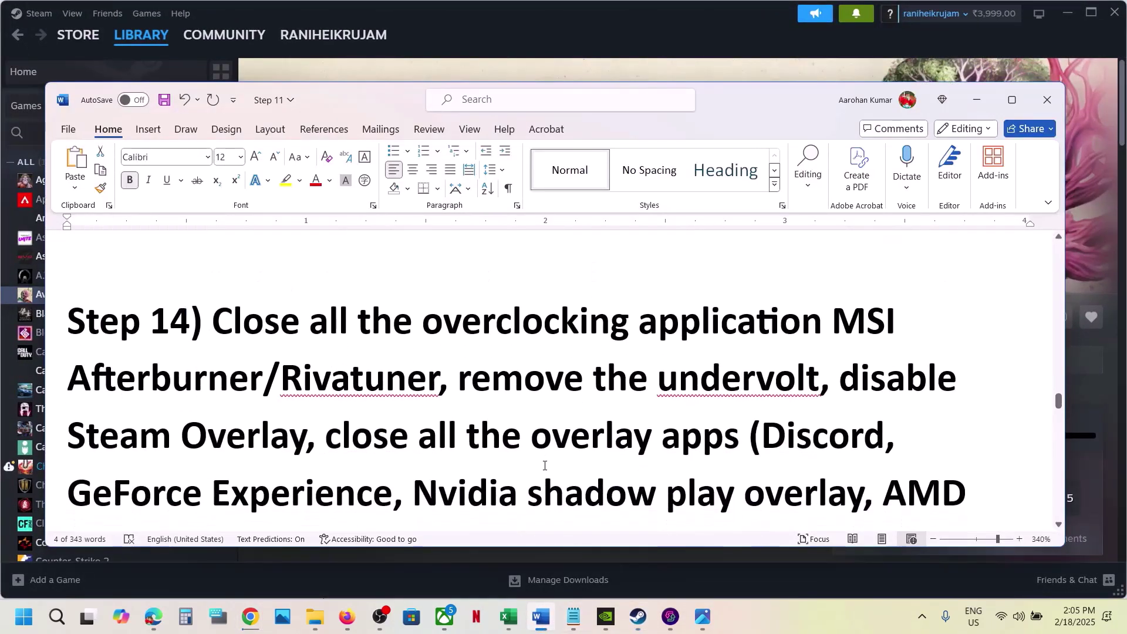
drag(219, 340, 262, 381)
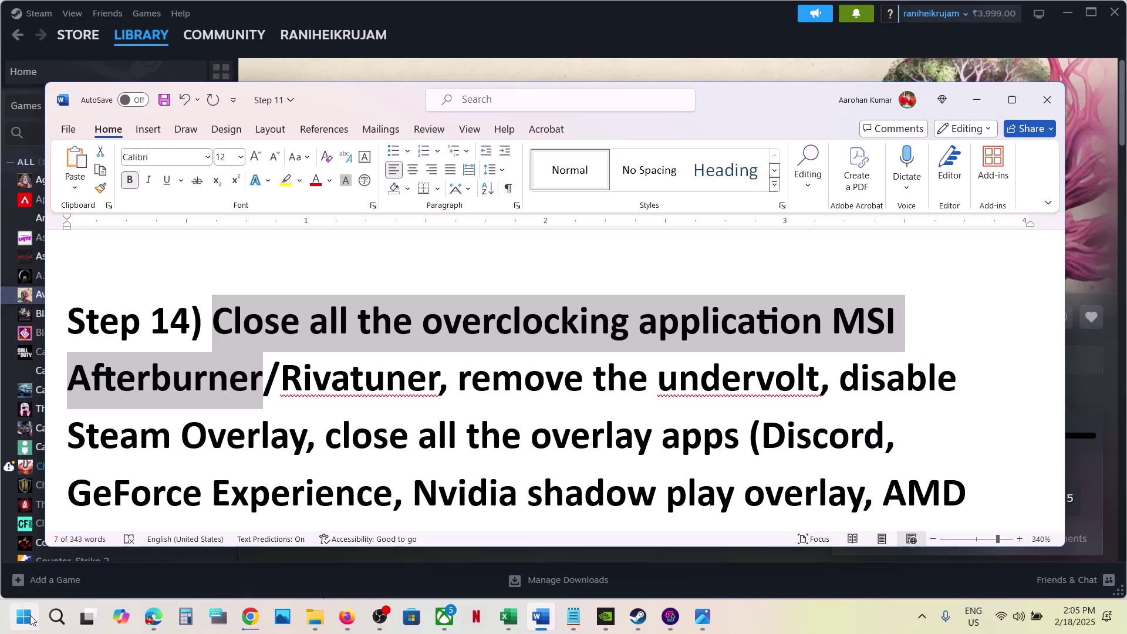
Launch MSI Afterburner and RivaTuner Statistics Server, and minimize the Afterburner window.
click(31, 620)
text(msi)
click(31, 619)
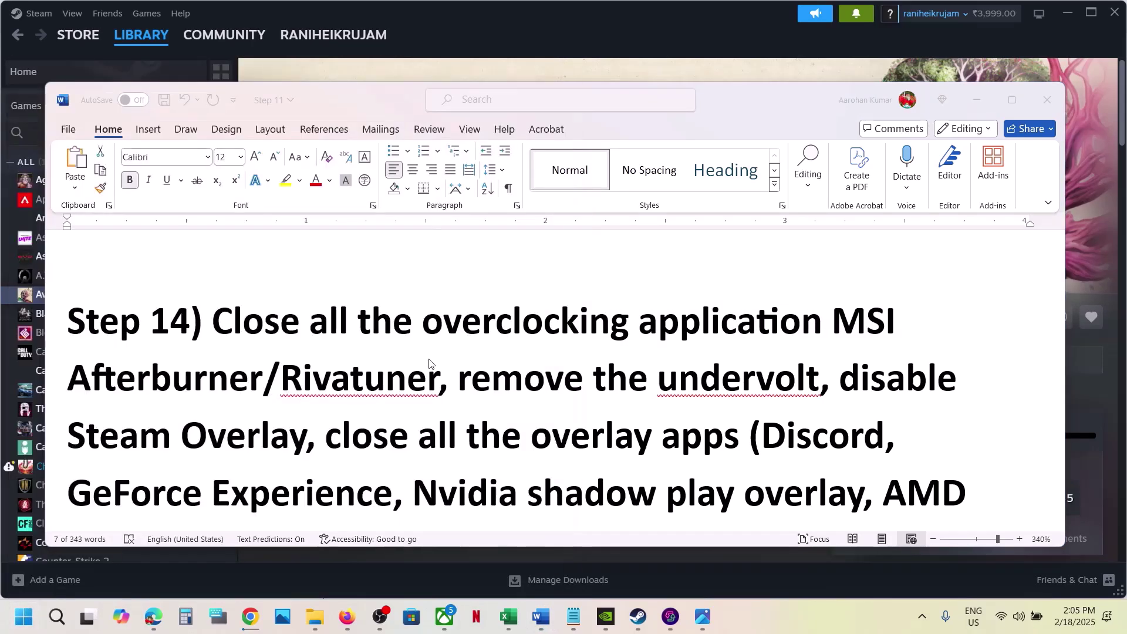
click(25, 624)
text(riva)
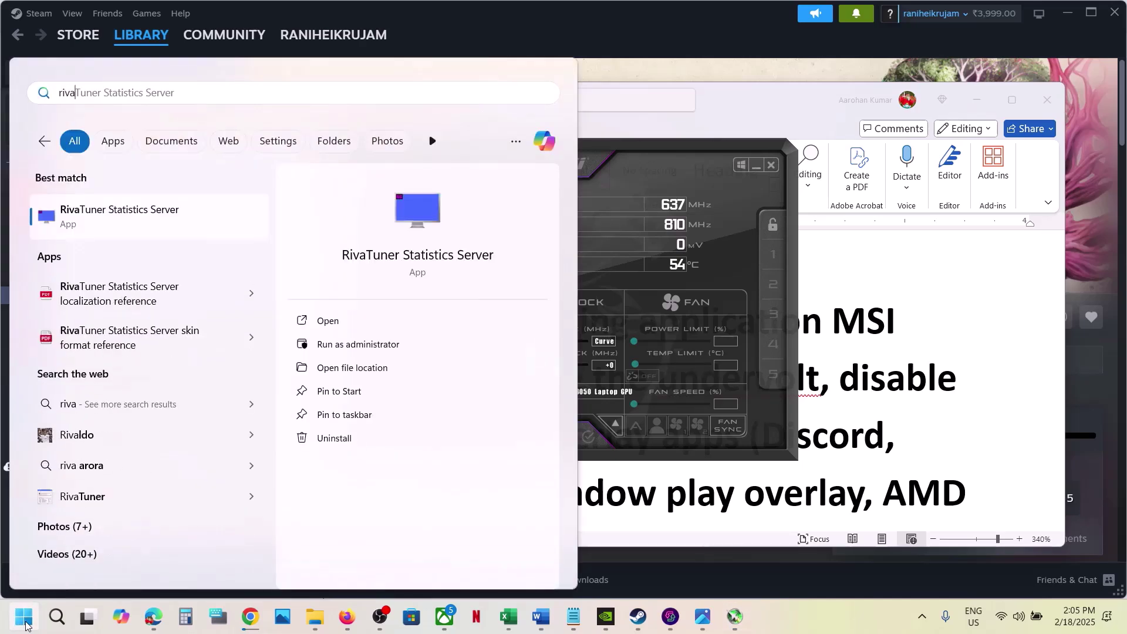
key(Return)
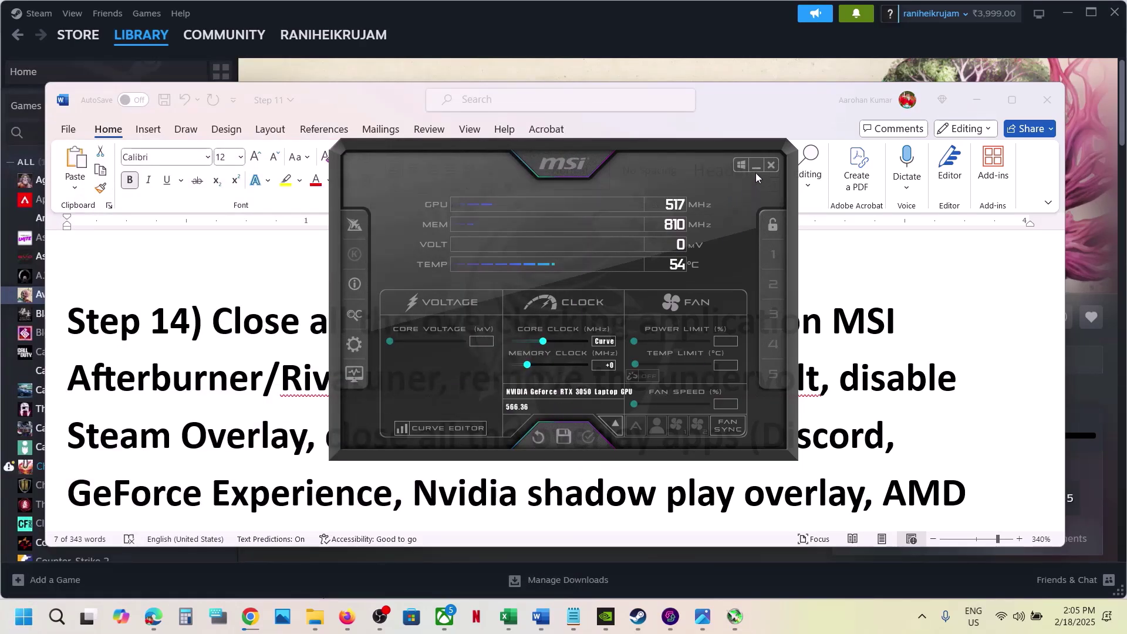
click(757, 164)
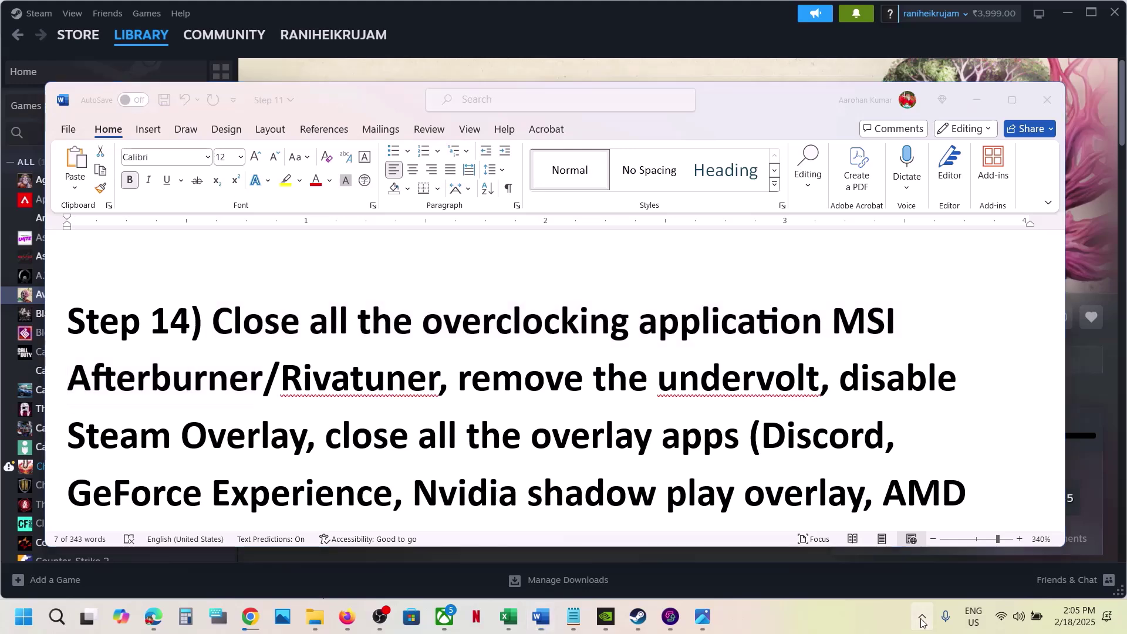
Close MSI Afterburner and RivaTuner Statistics Server, which are running in the background.
click(922, 621)
right_click(952, 541)
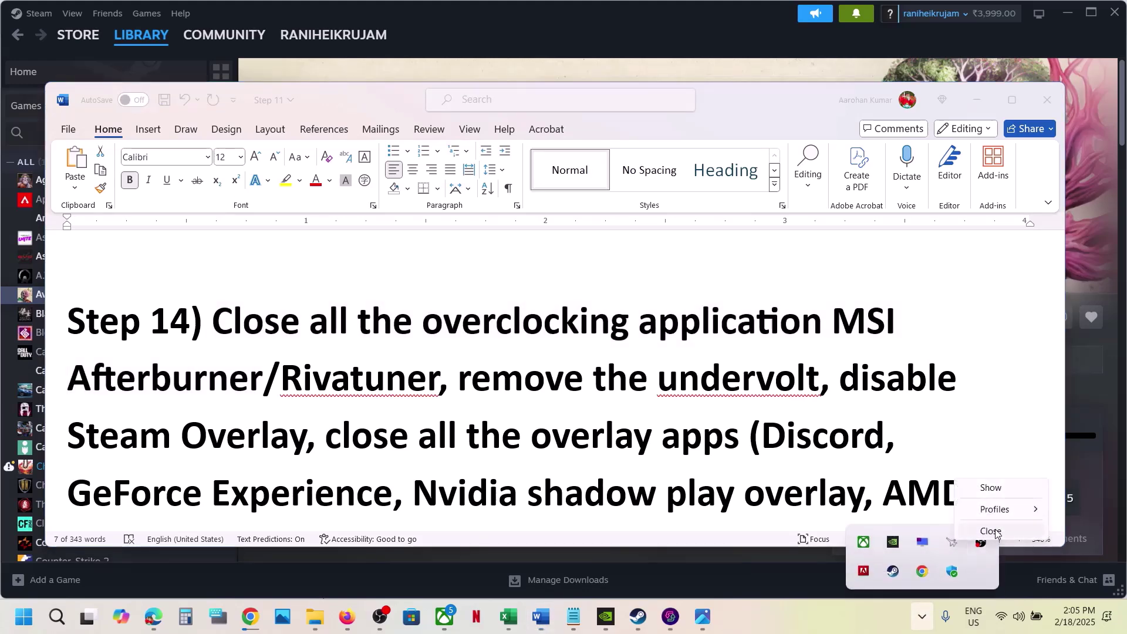
click(996, 531)
right_click(953, 570)
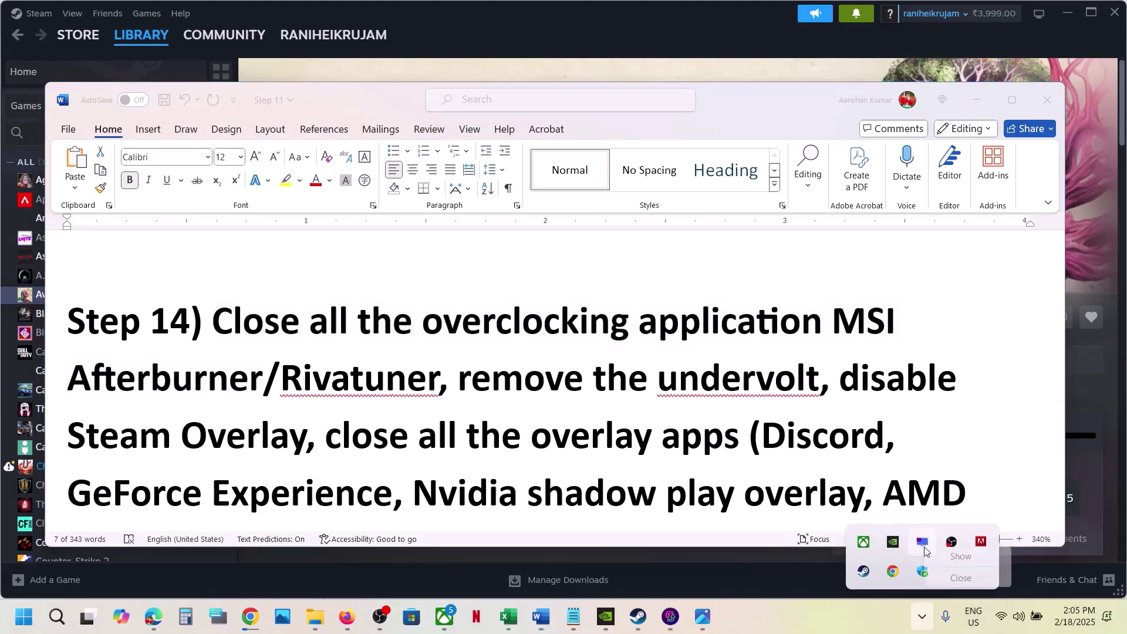
click(960, 579)
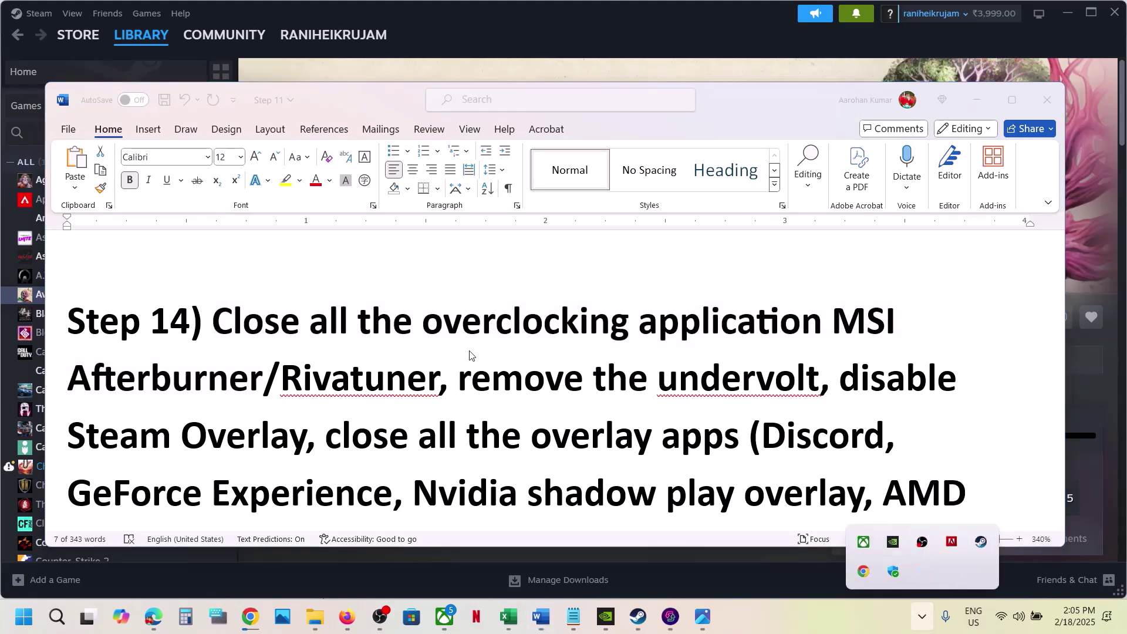
Highlight the Step 14 phrases on overclocking applications, removing the undervolt and disabling Steam Overlay in the Word document.
click(357, 321)
drag(308, 322, 829, 324)
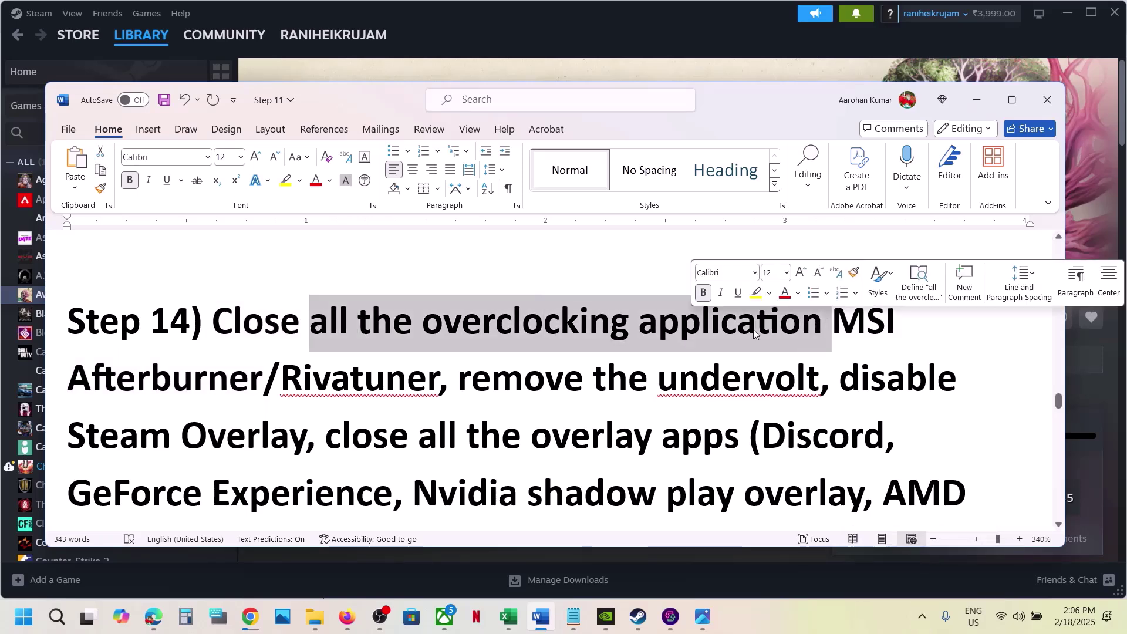
drag(458, 378, 678, 365)
scroll(678, 365, down, 2)
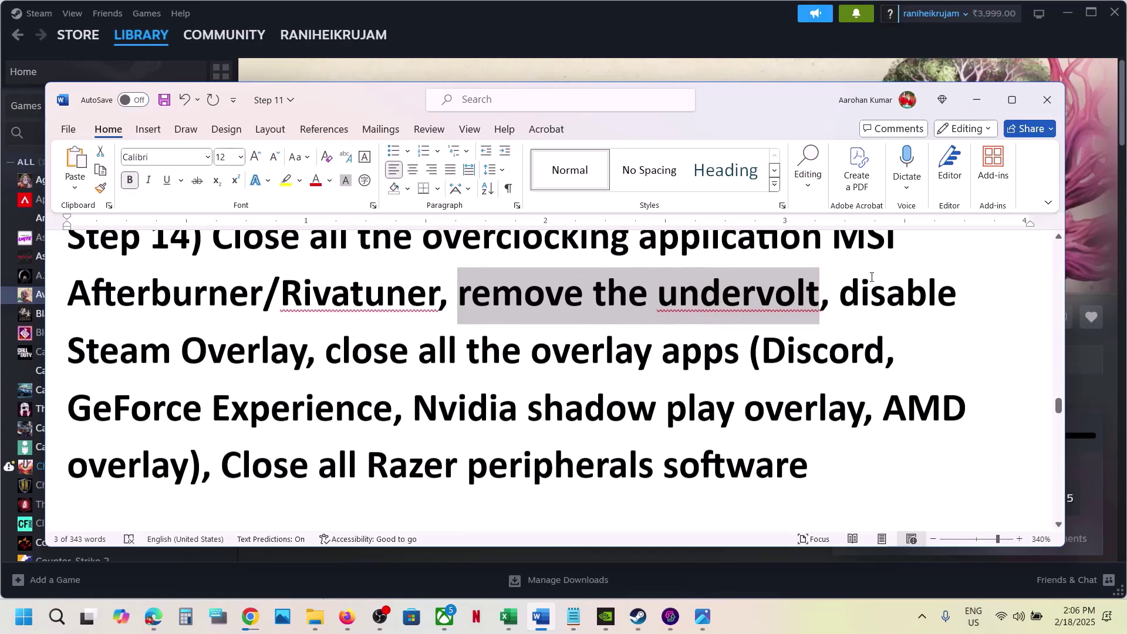
drag(840, 293, 306, 352)
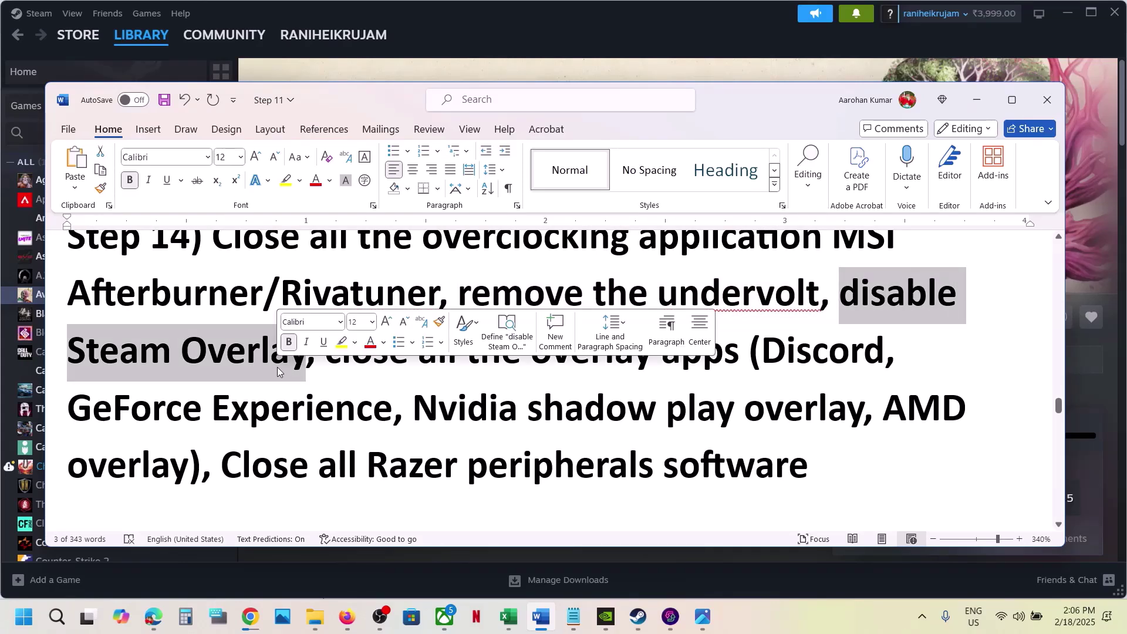
Switch to Steam, check the Steam Overlay setting in Avowed's general properties and close the properties window.
click(455, 49)
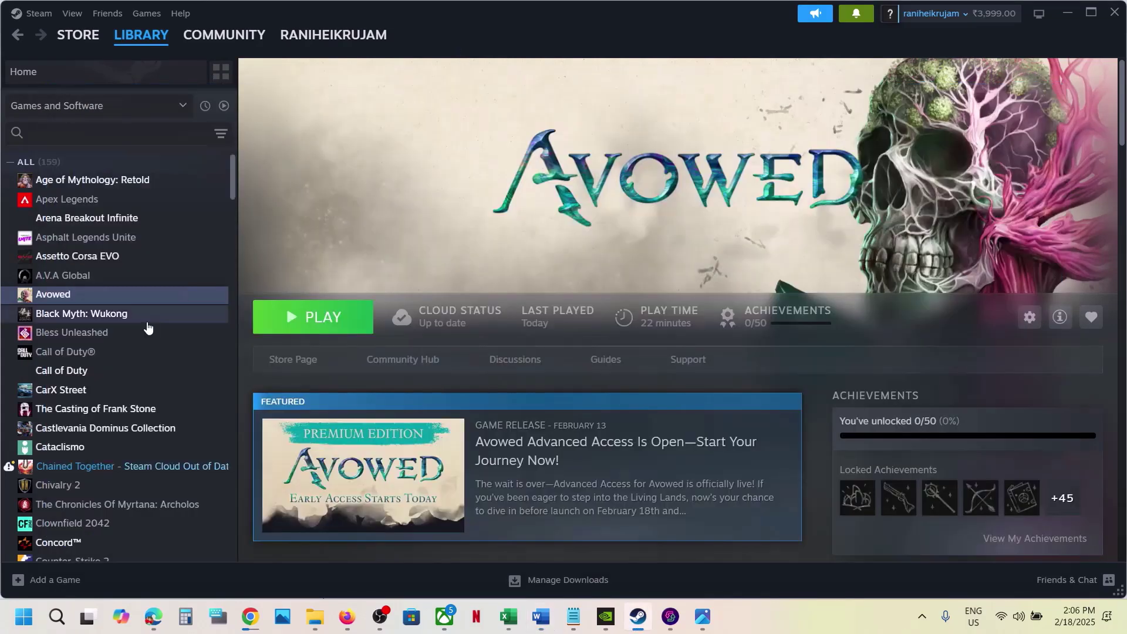
right_click(131, 297)
click(190, 414)
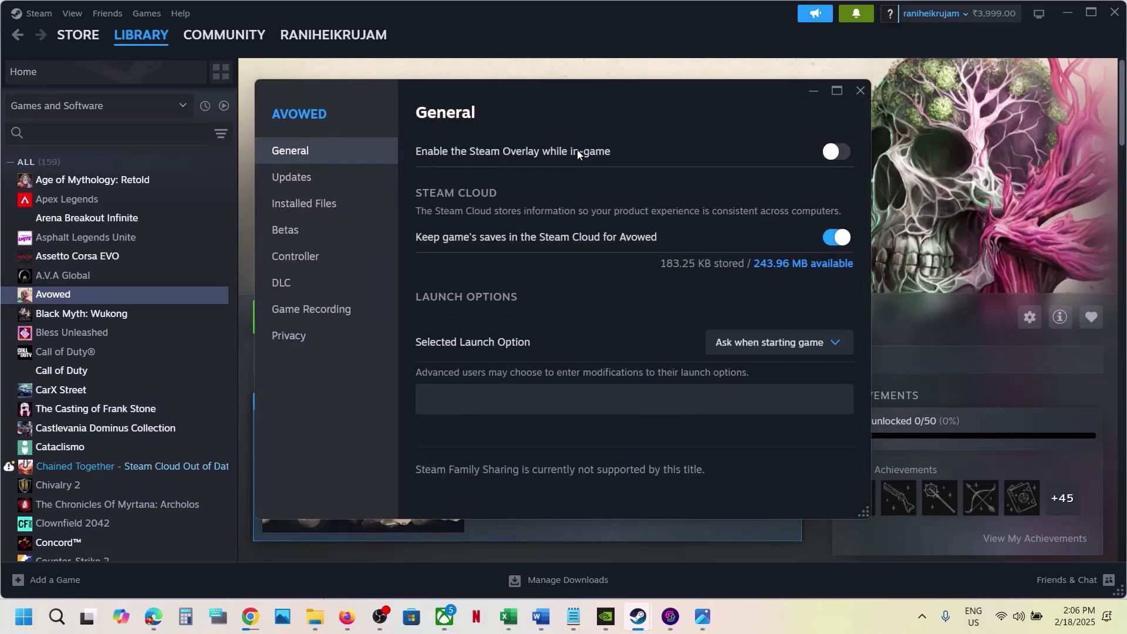
click(856, 97)
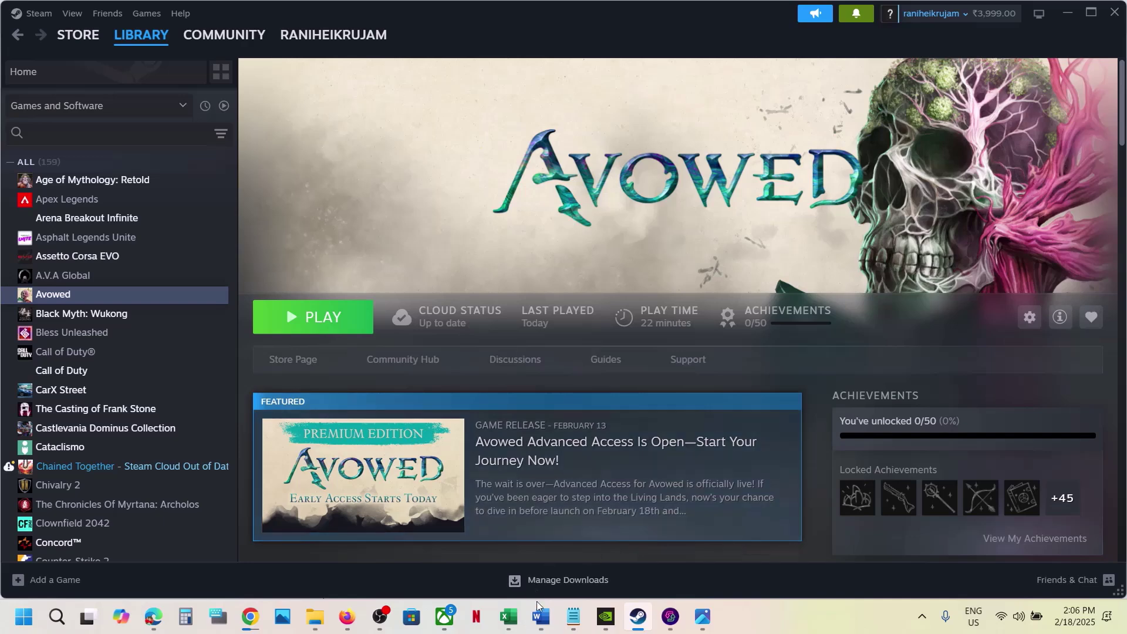
Switch to the Word document and highlight "Discord" and "GeForce Experience" in the Step 14 list of overlay apps.
click(540, 616)
drag(761, 351, 863, 351)
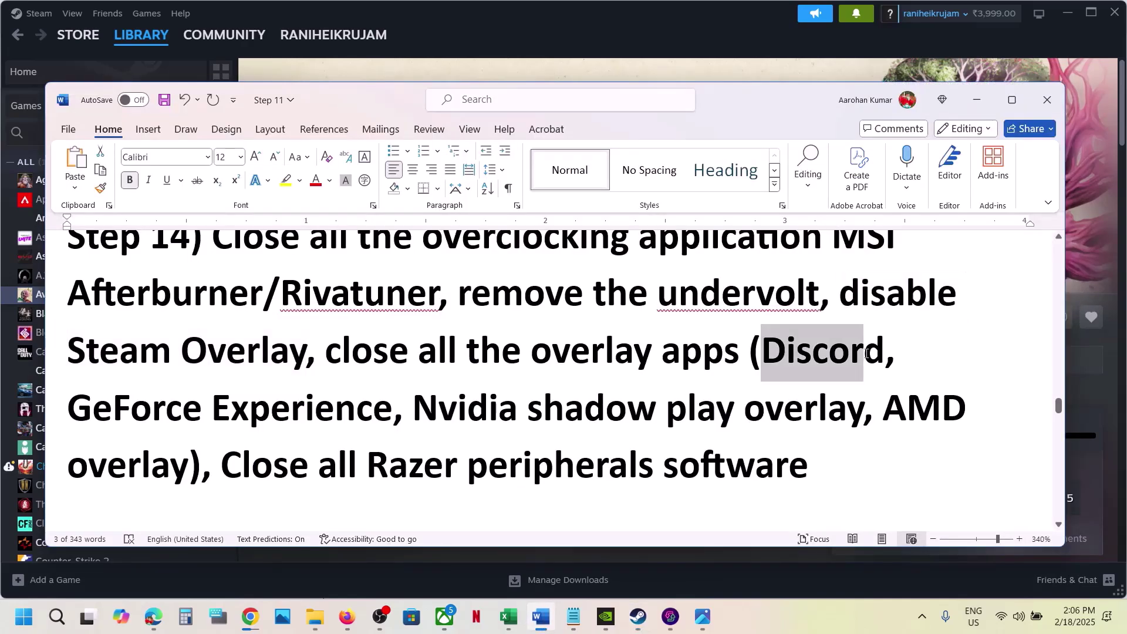
drag(147, 404, 334, 399)
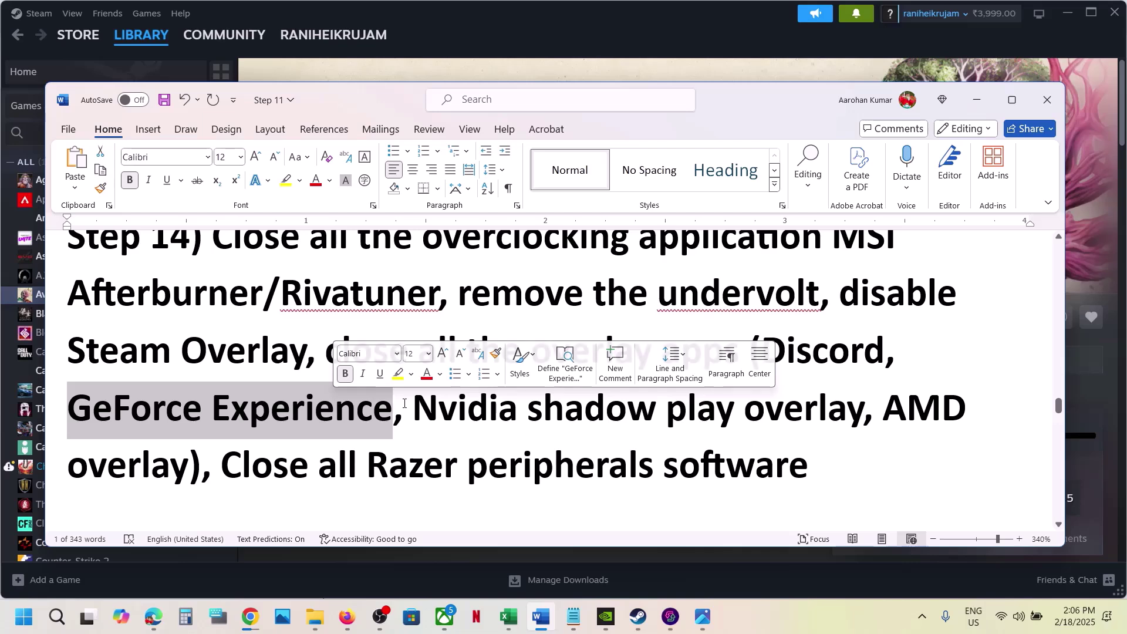
Switch to the NVIDIA app, check the NVIDIA overlay setting in its feature settings, and minimize the window.
click(606, 616)
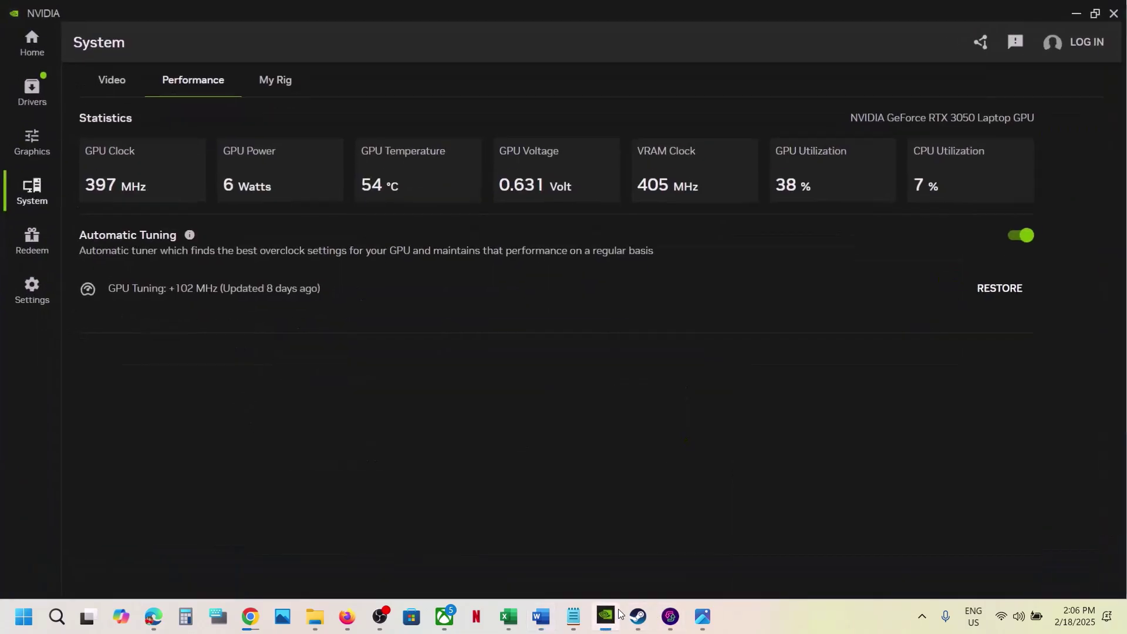
click(29, 287)
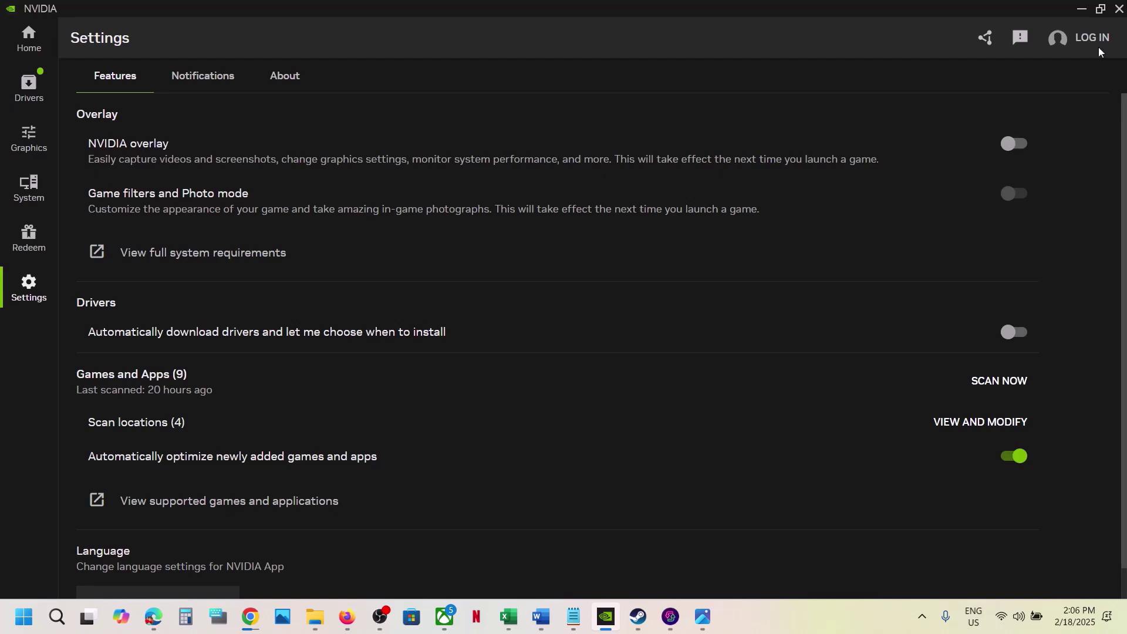
click(1081, 13)
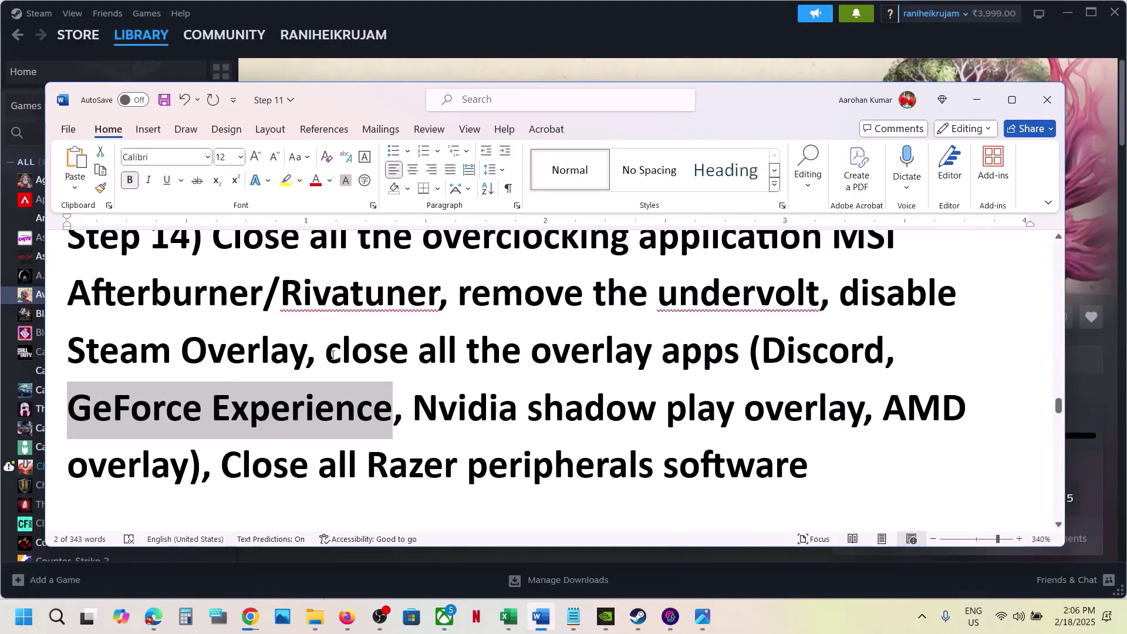
Highlight the Step 14 phrases "close all the overlay apps" and "Close all Razer peripherals software", then clear the selection.
drag(331, 355, 741, 355)
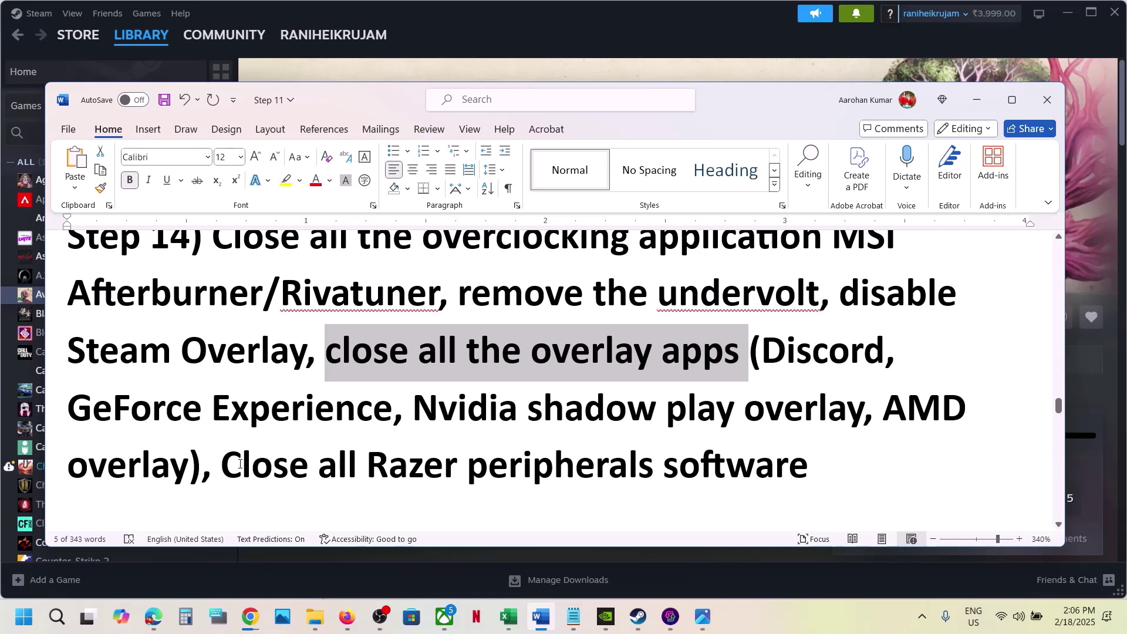
drag(239, 464, 810, 466)
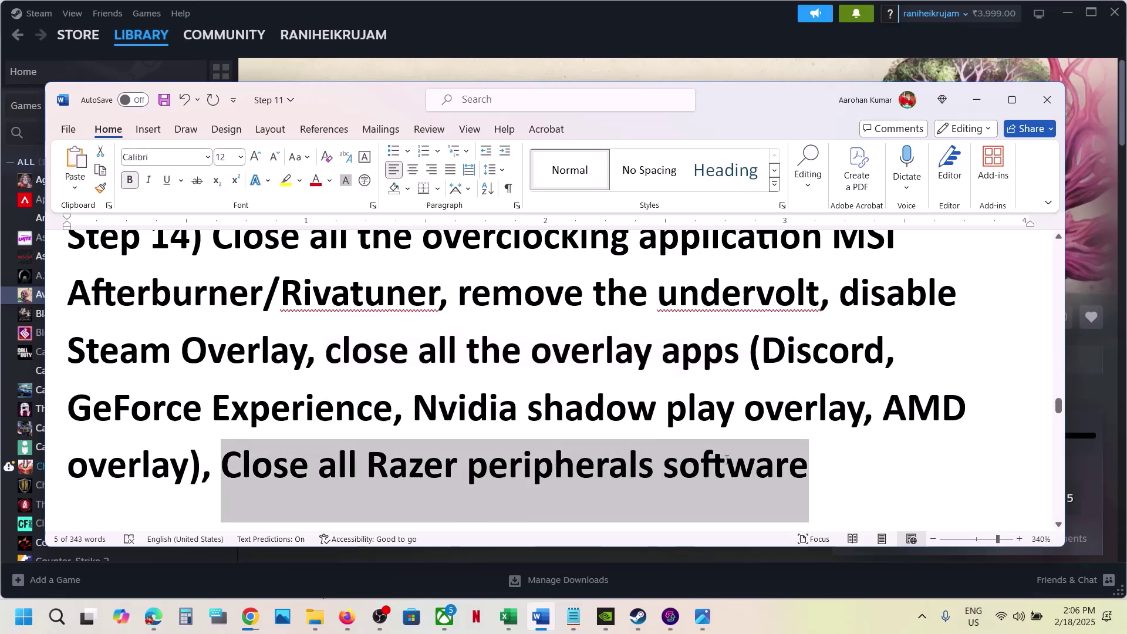
click(406, 388)
Highlight "Adrenaline app" and "AMD Fluid Motion Frames" in Step 15 of the document.
scroll(323, 382, down, 5)
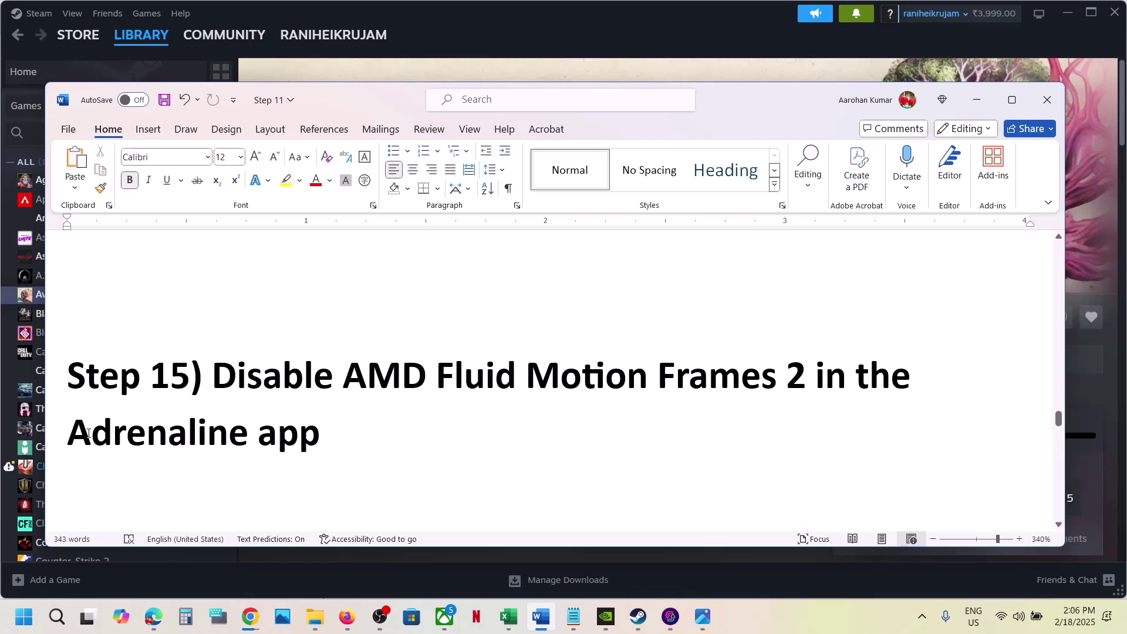
drag(76, 434, 320, 435)
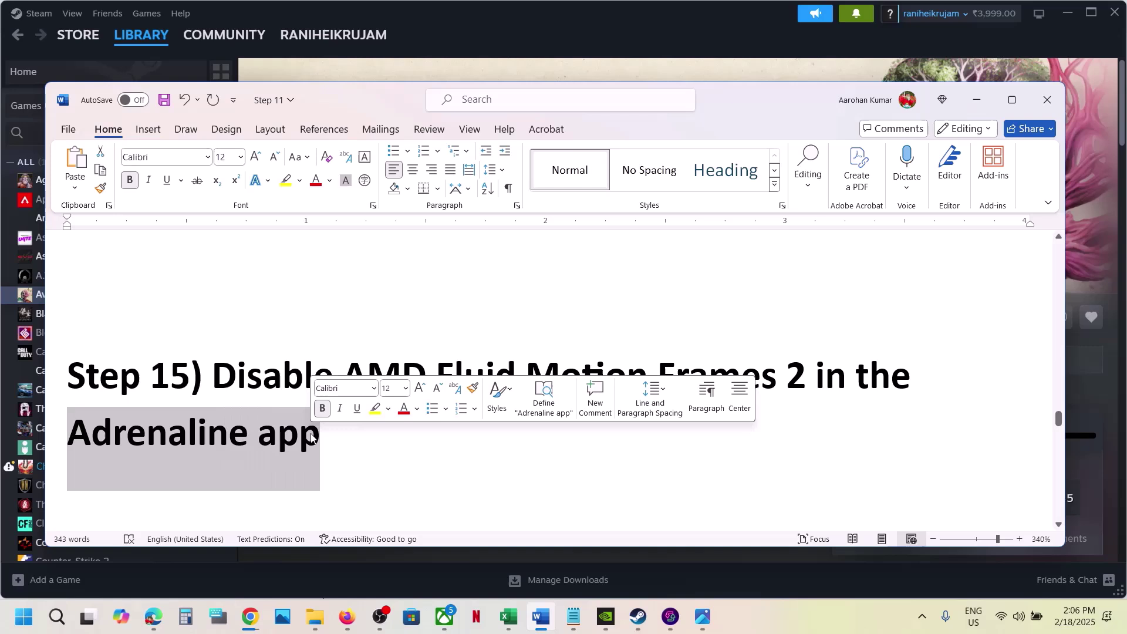
click(354, 343)
drag(345, 376, 786, 376)
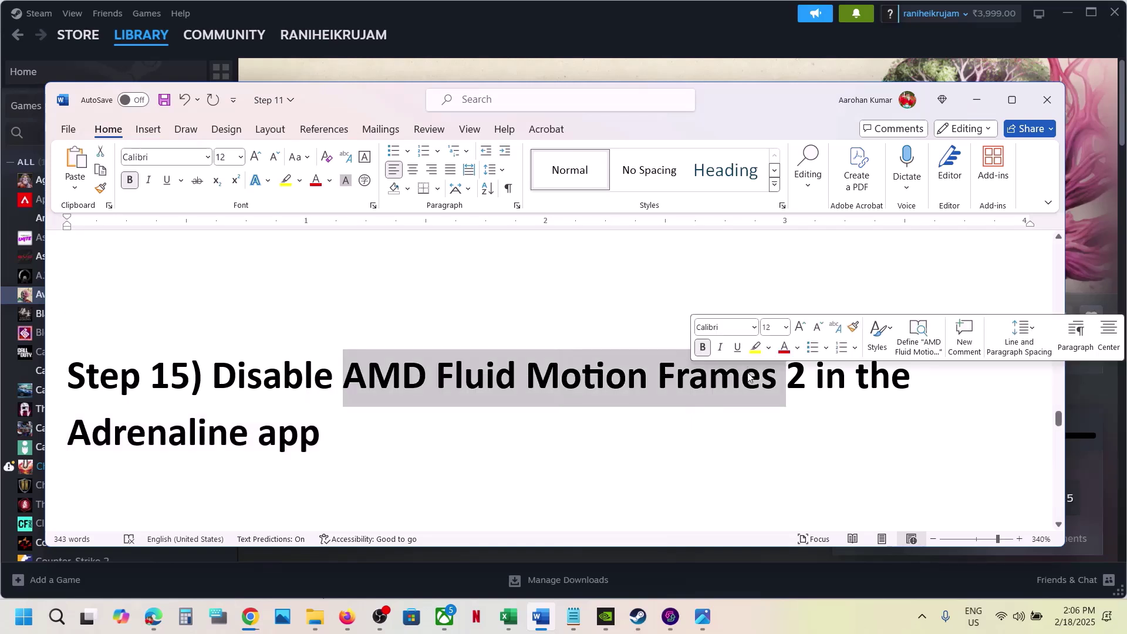
View the AMD Fluid Motion Frames 2 setting in the open image "Turn off AMD Fluid Frames 2.jpg" and close the image.
mouse_move(703, 616)
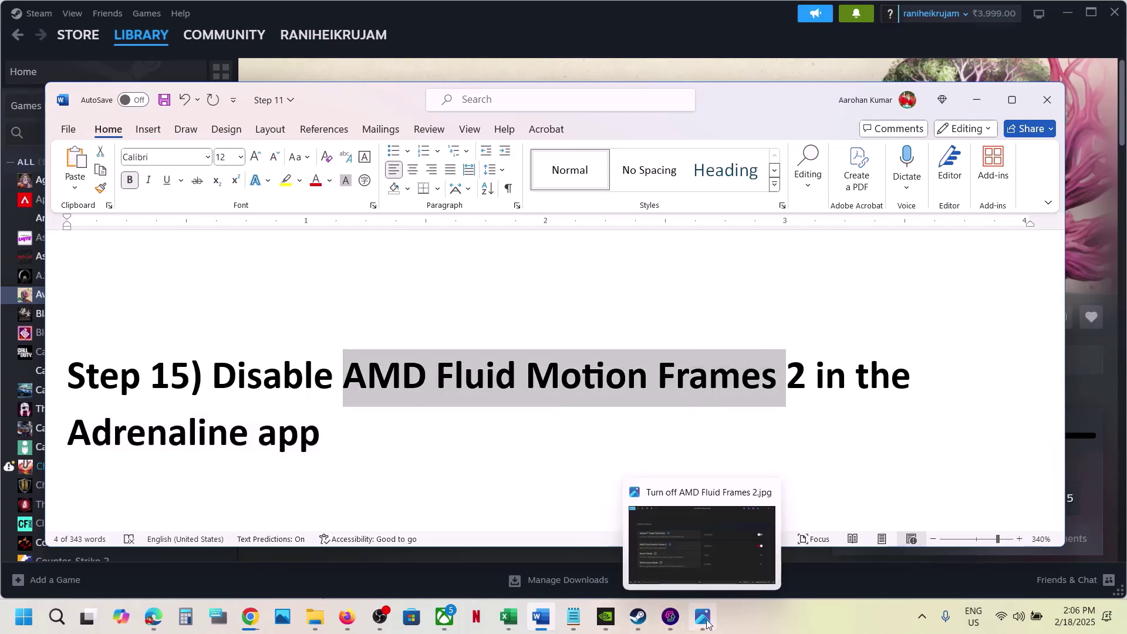
click(709, 560)
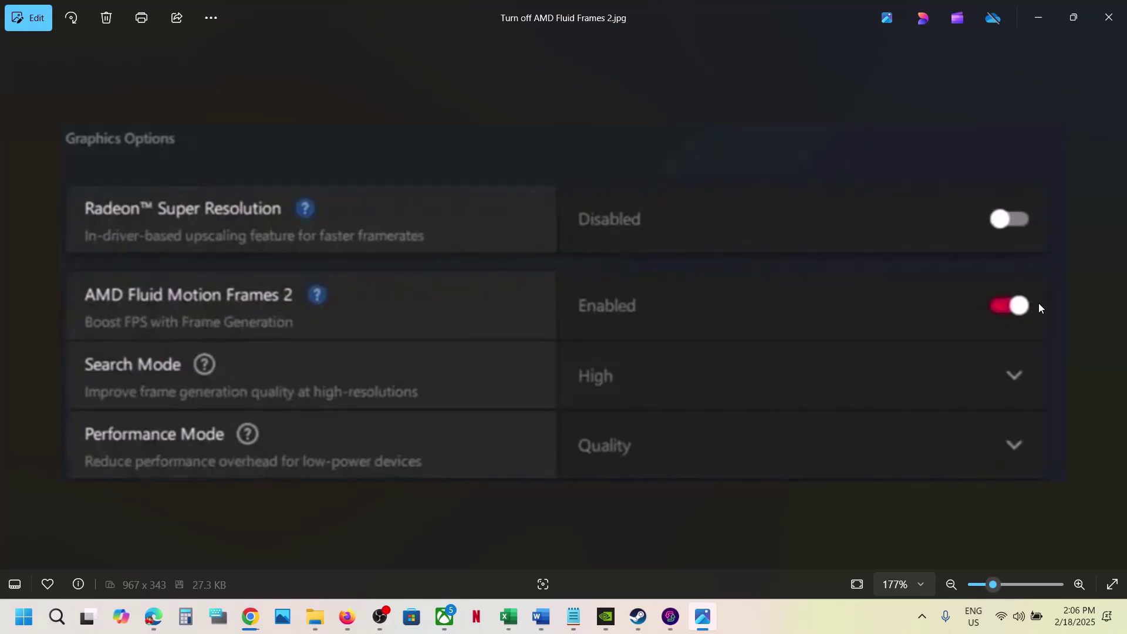
click(1109, 17)
Highlight the phrase "Try automatically manage paging file" in Step 16 of the document.
scroll(439, 419, down, 5)
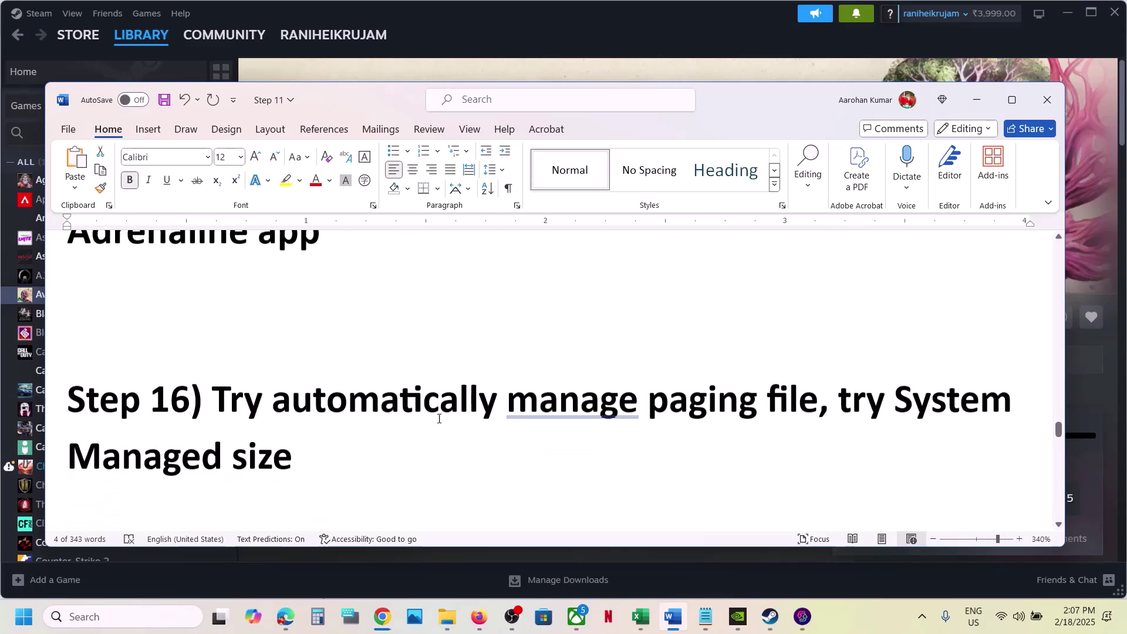
drag(222, 371, 818, 369)
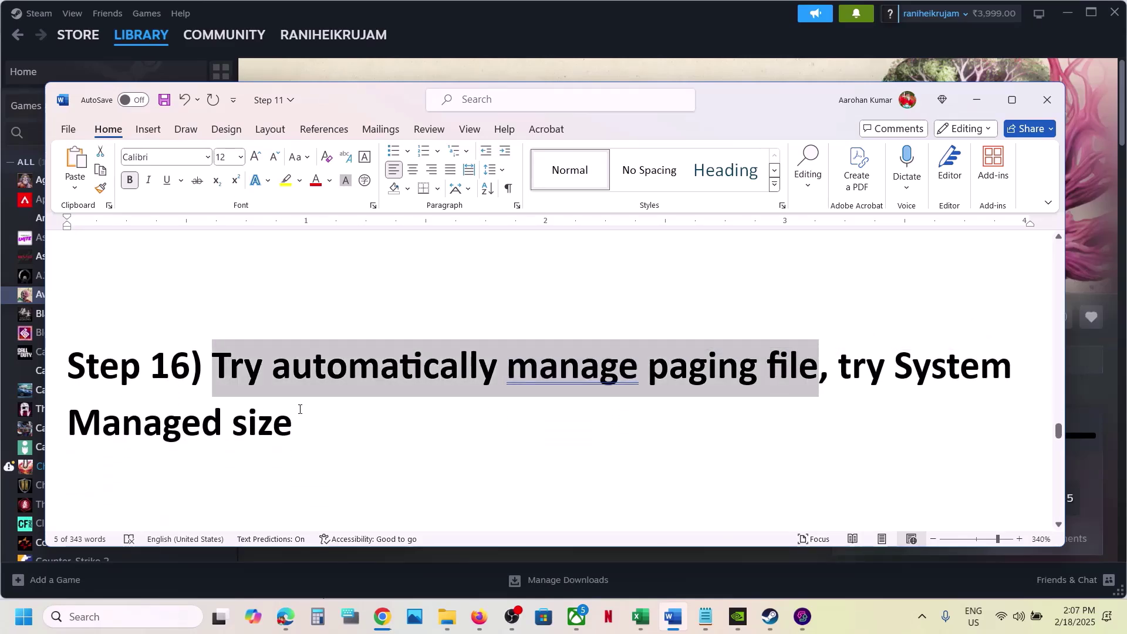
Copy "View Advanced system settings" from Step 17 and use it in Windows search to open the matching Control Panel item.
scroll(299, 409, down, 3)
scroll(574, 473, down, 2)
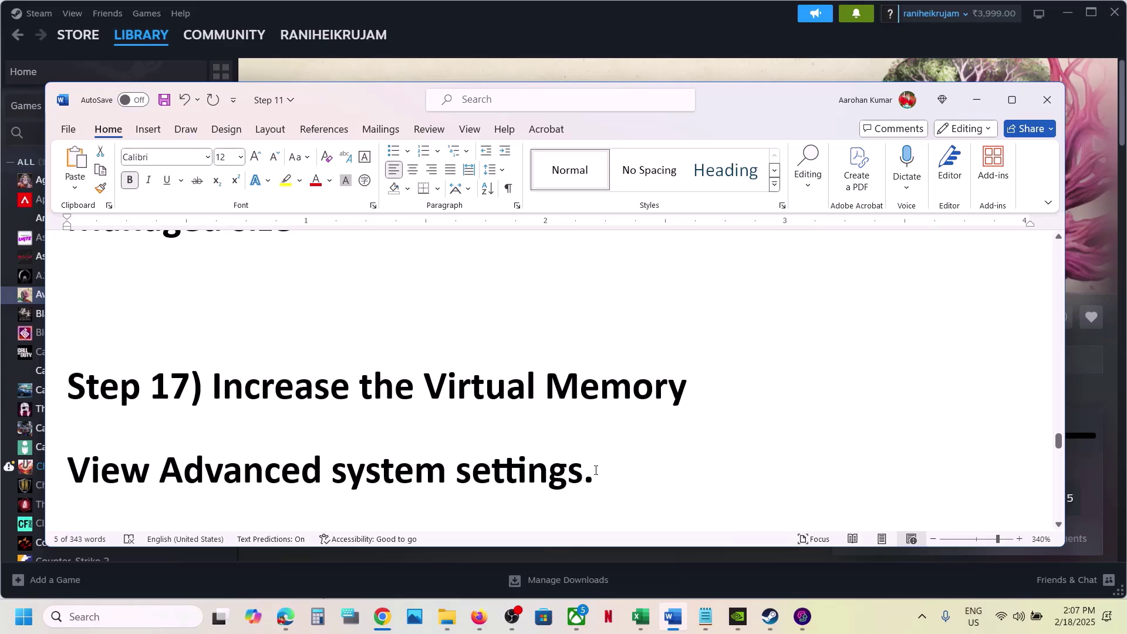
drag(583, 473, 144, 471)
key(ctrl+c)
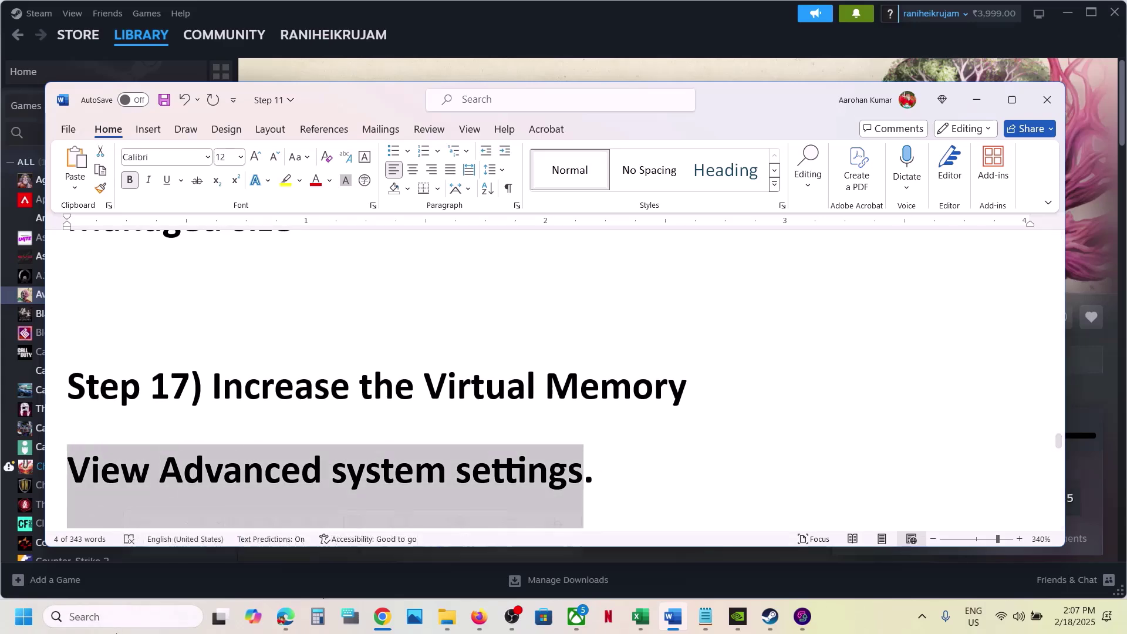
click(104, 621)
key(ctrl+v)
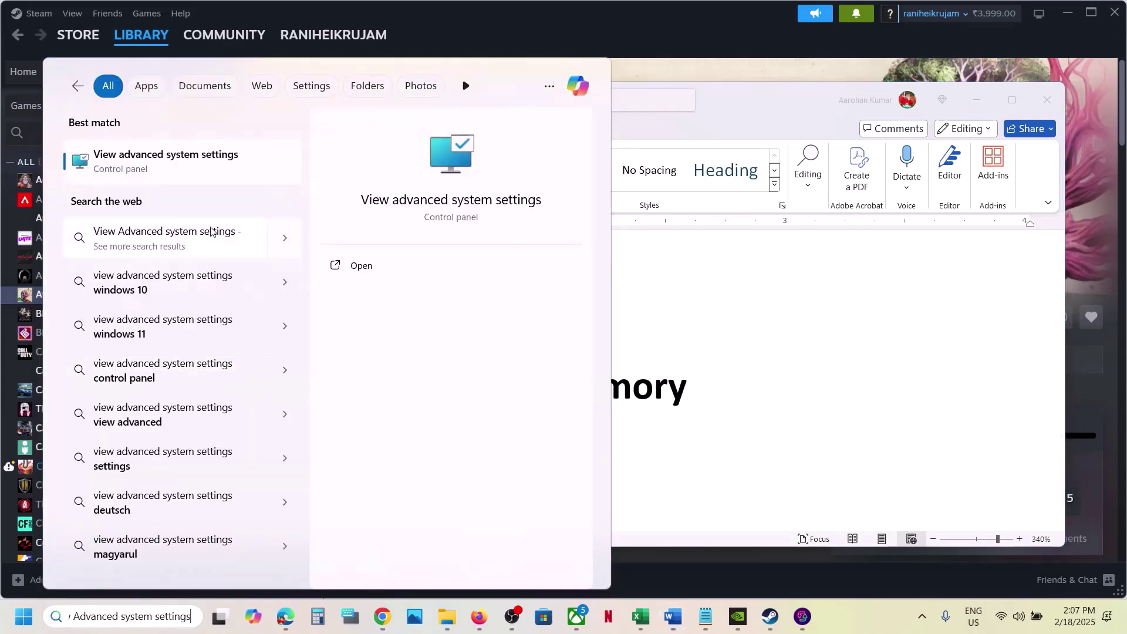
click(165, 170)
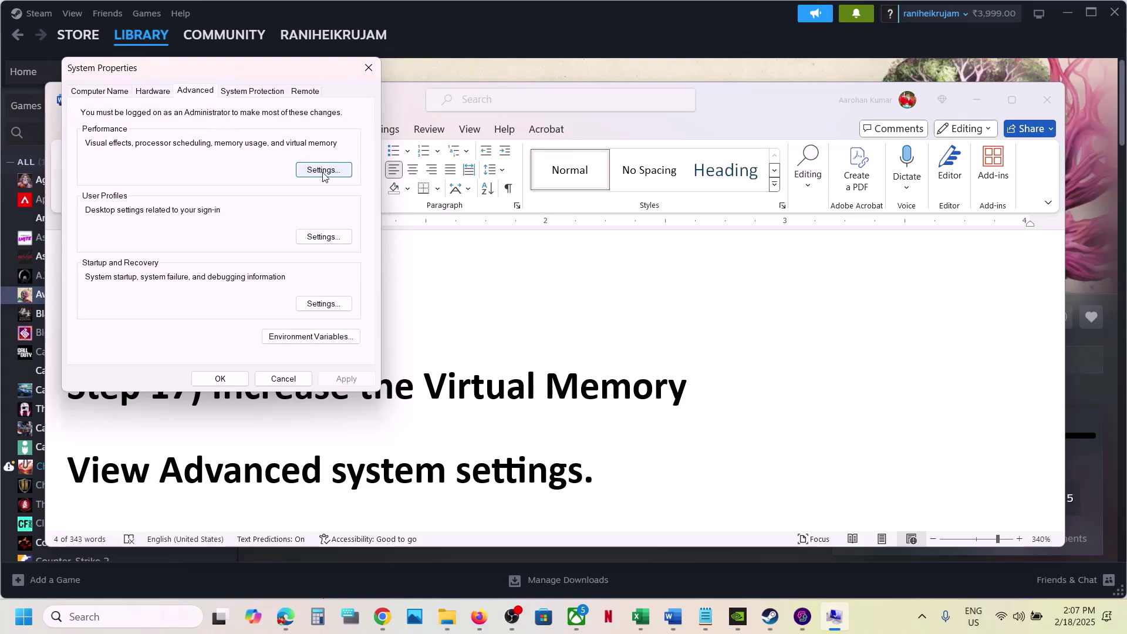
Enable automatic paging file size management for all drives in the Virtual Memory settings and confirm all the system dialogs.
click(324, 170)
click(171, 147)
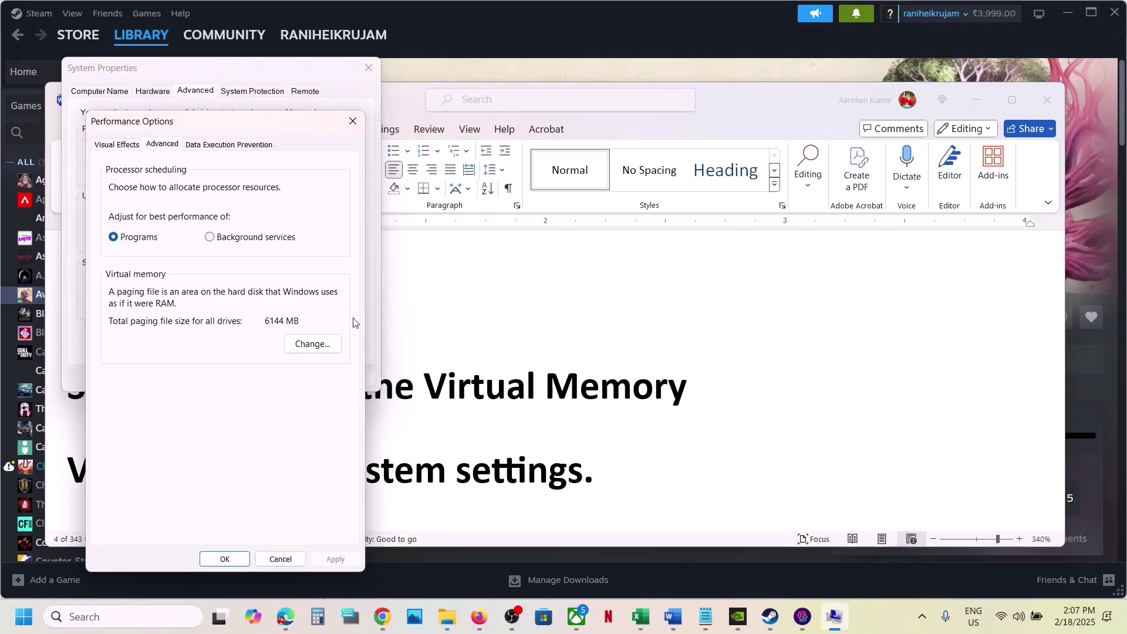
click(322, 342)
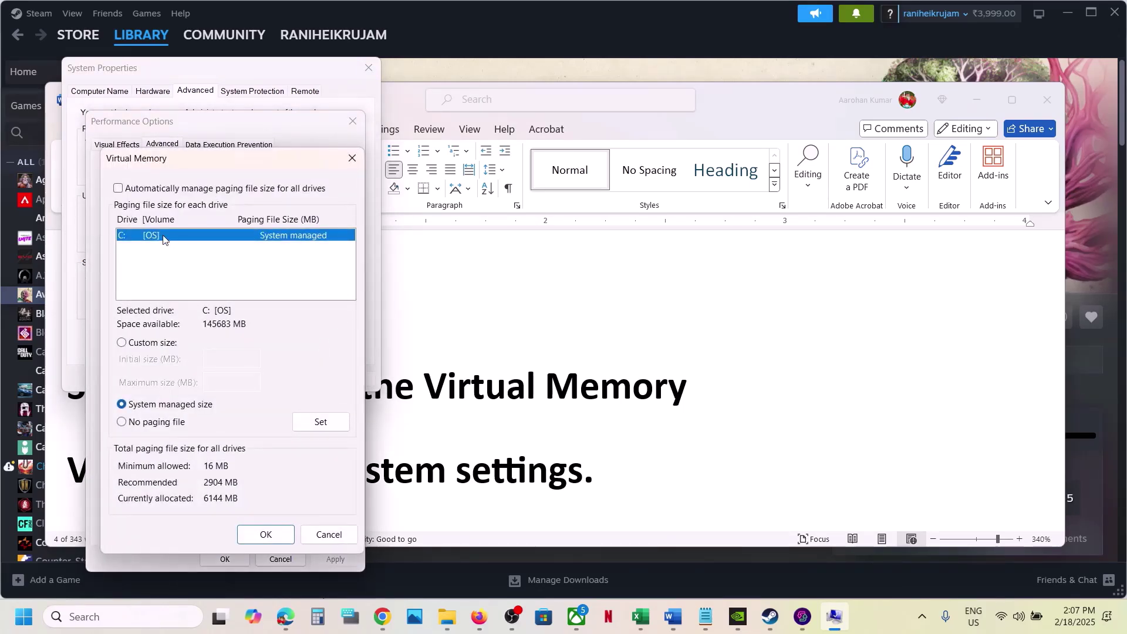
click(118, 191)
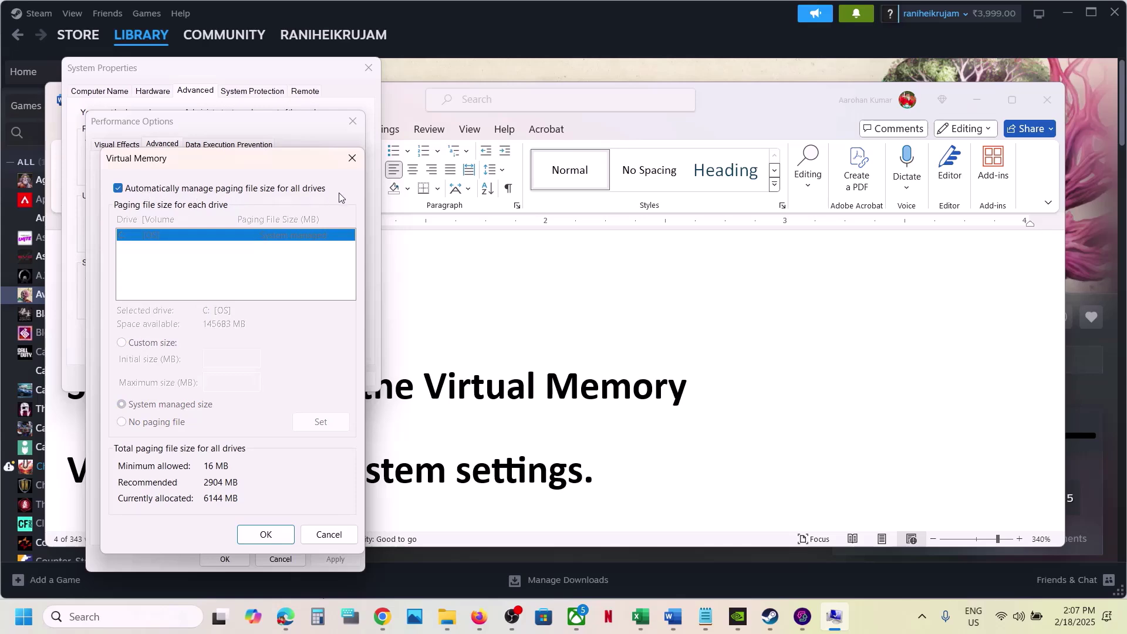
click(266, 534)
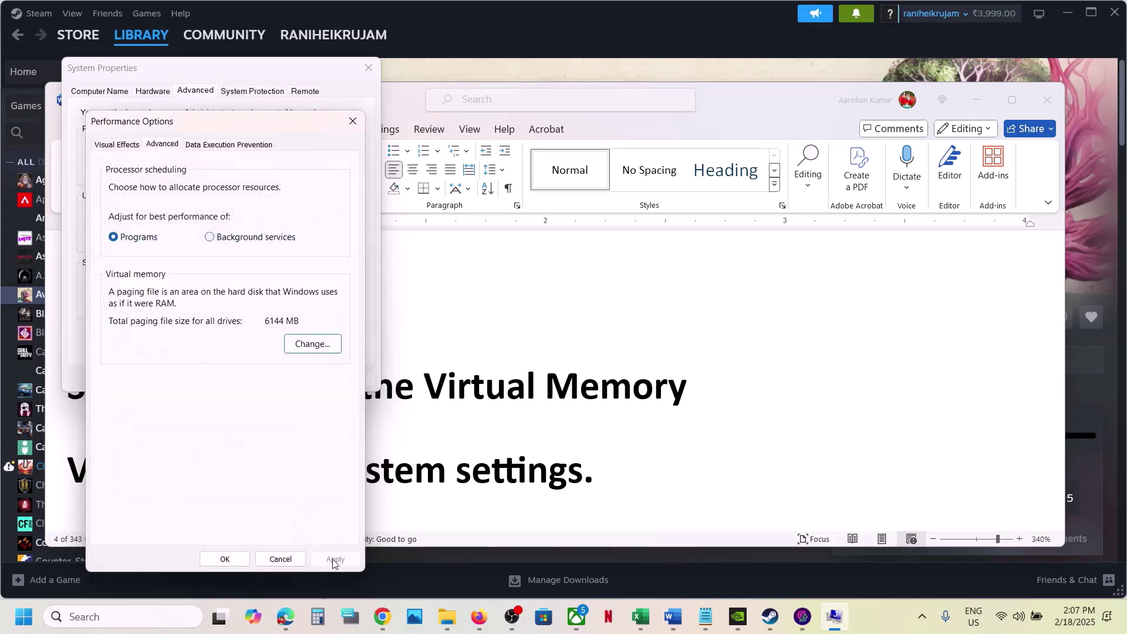
click(238, 560)
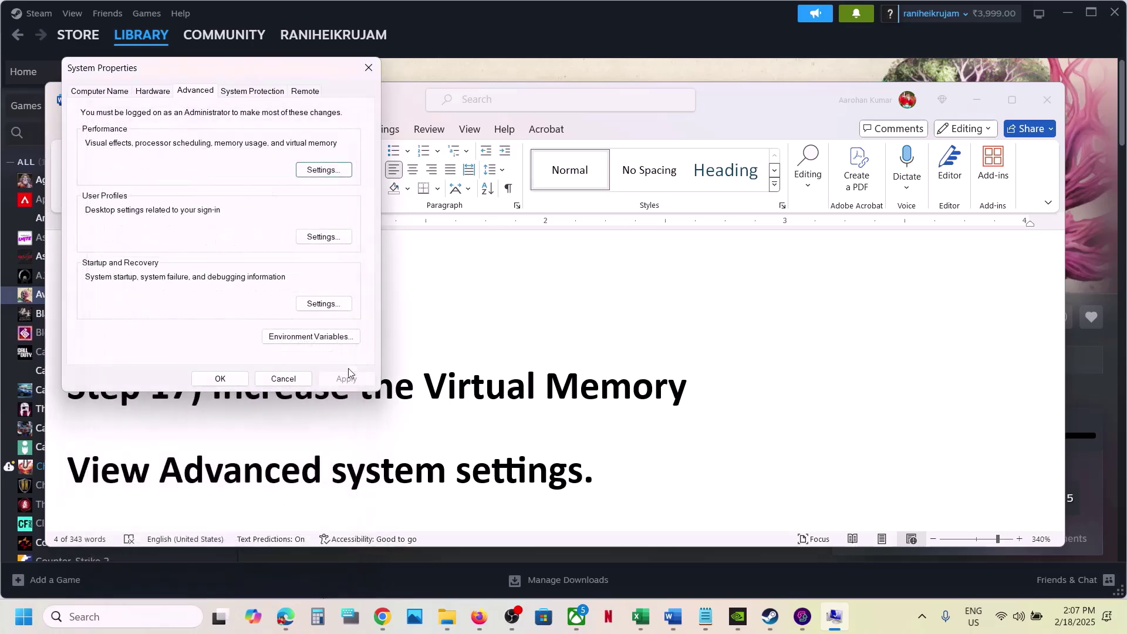
click(225, 379)
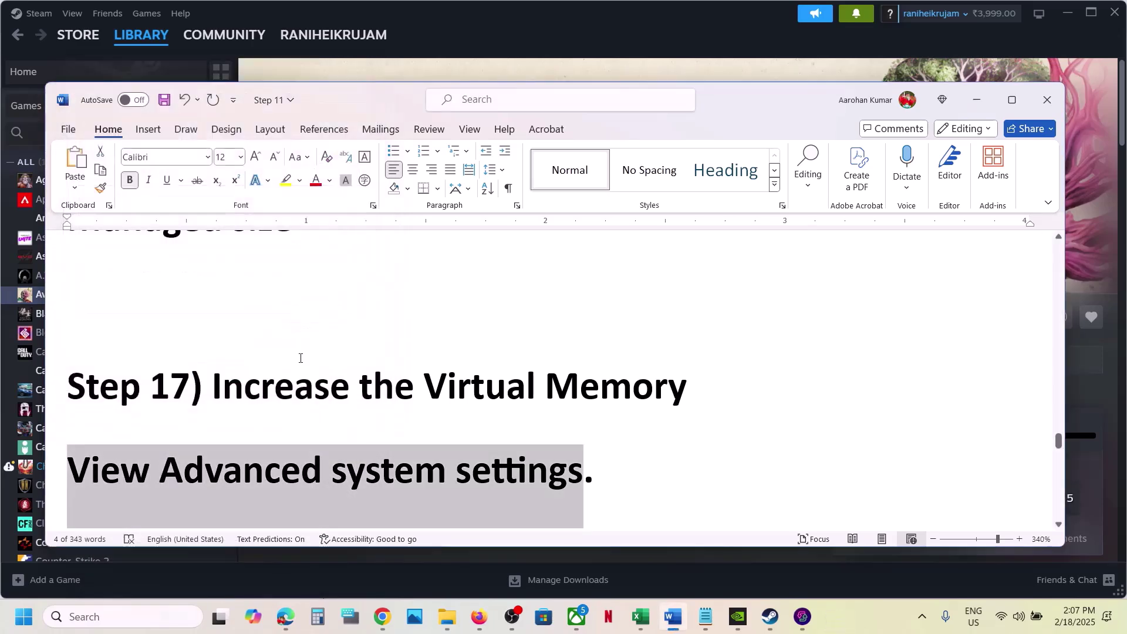
Display the power options in the Start menu and close the Start menu without restarting.
key(super)
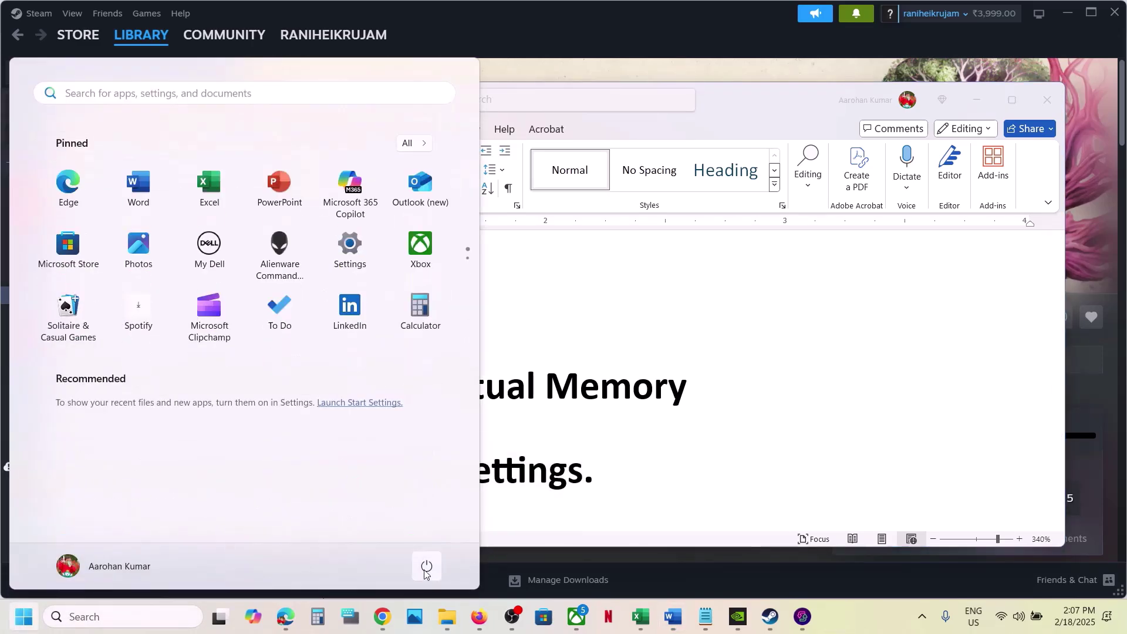
click(427, 568)
click(544, 503)
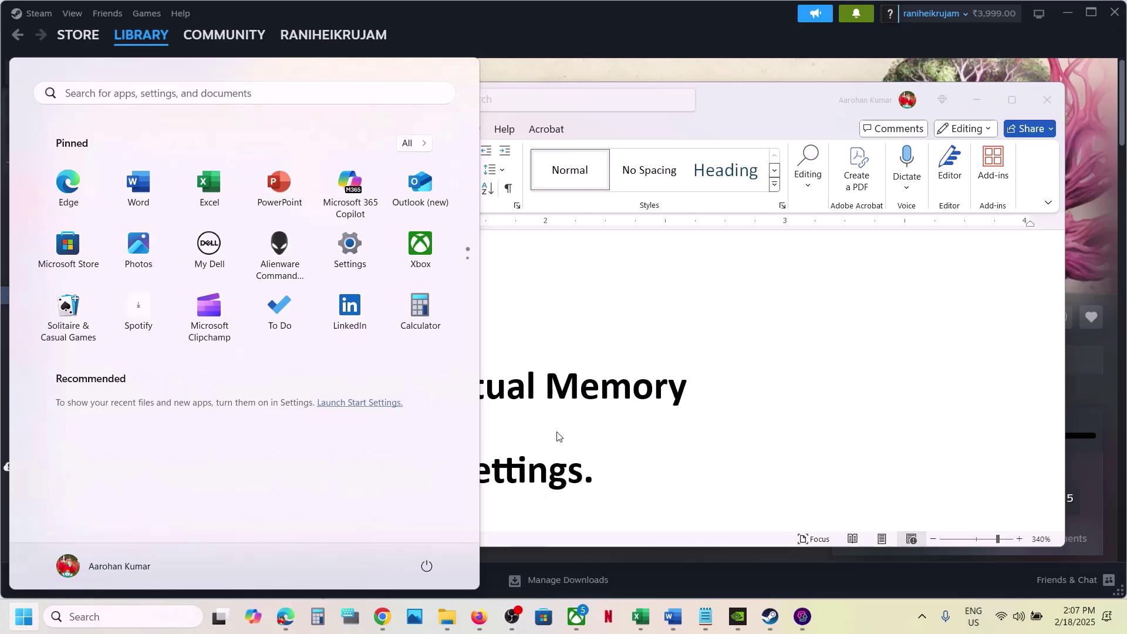
key(Escape)
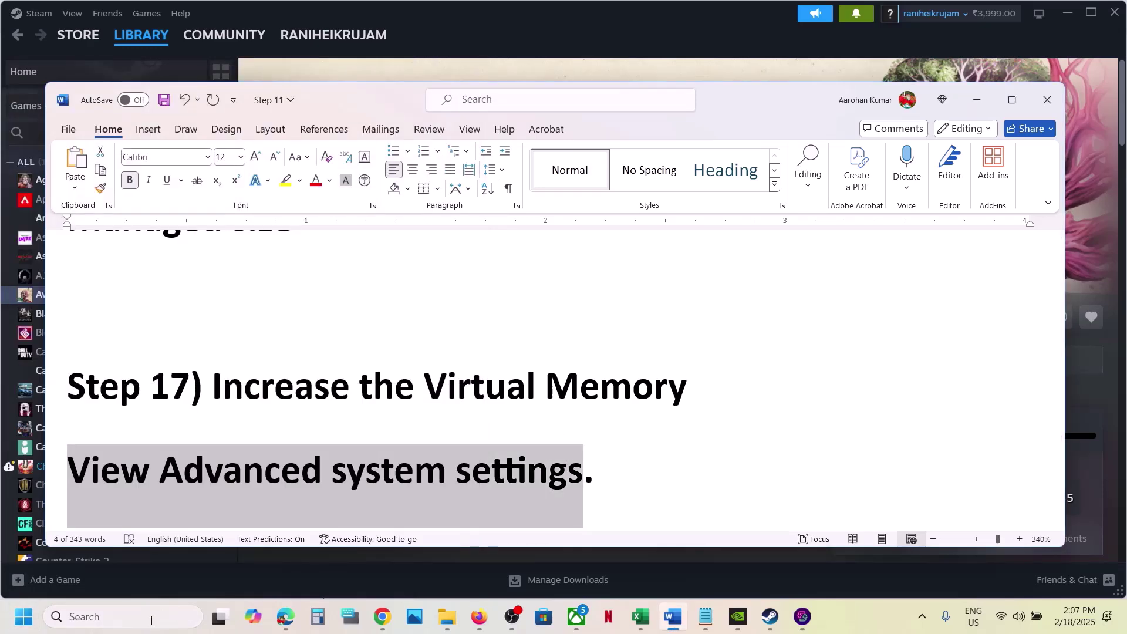
Search Windows for "View Advanced system settings" and open the Virtual Memory settings from the advanced performance options.
click(151, 618)
text(View Advanced system settings)
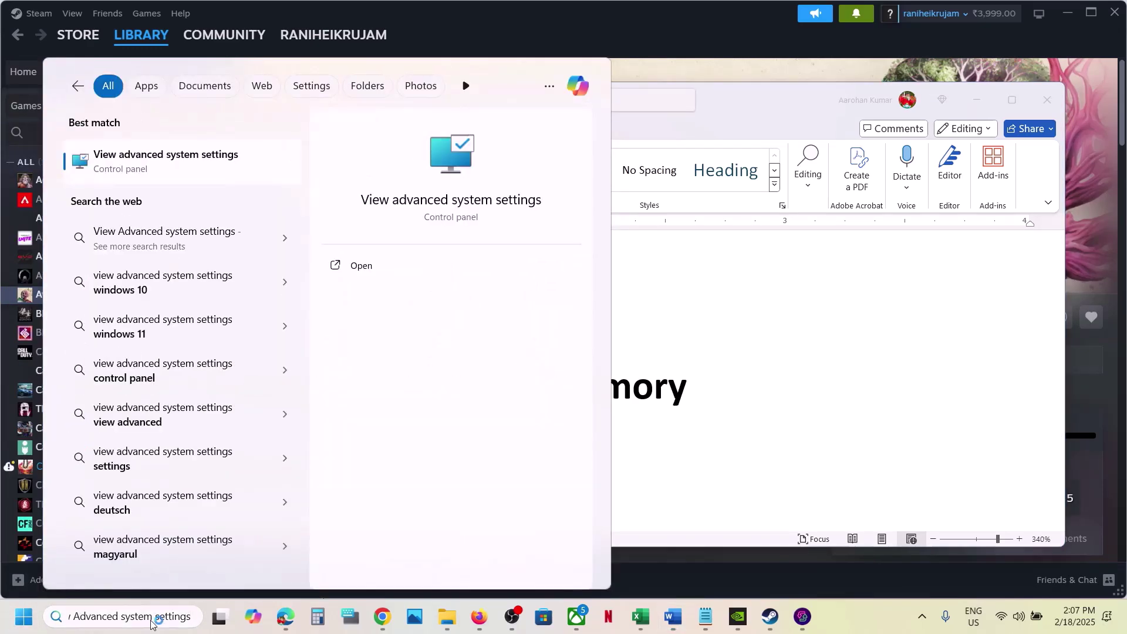
key(Return)
click(340, 189)
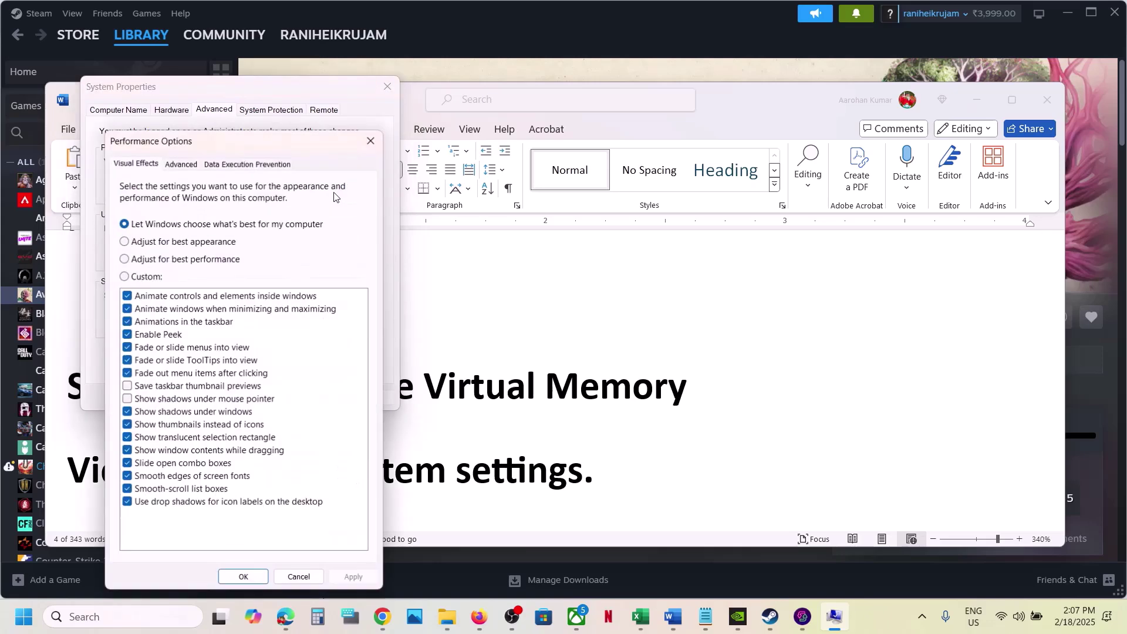
click(175, 168)
click(333, 368)
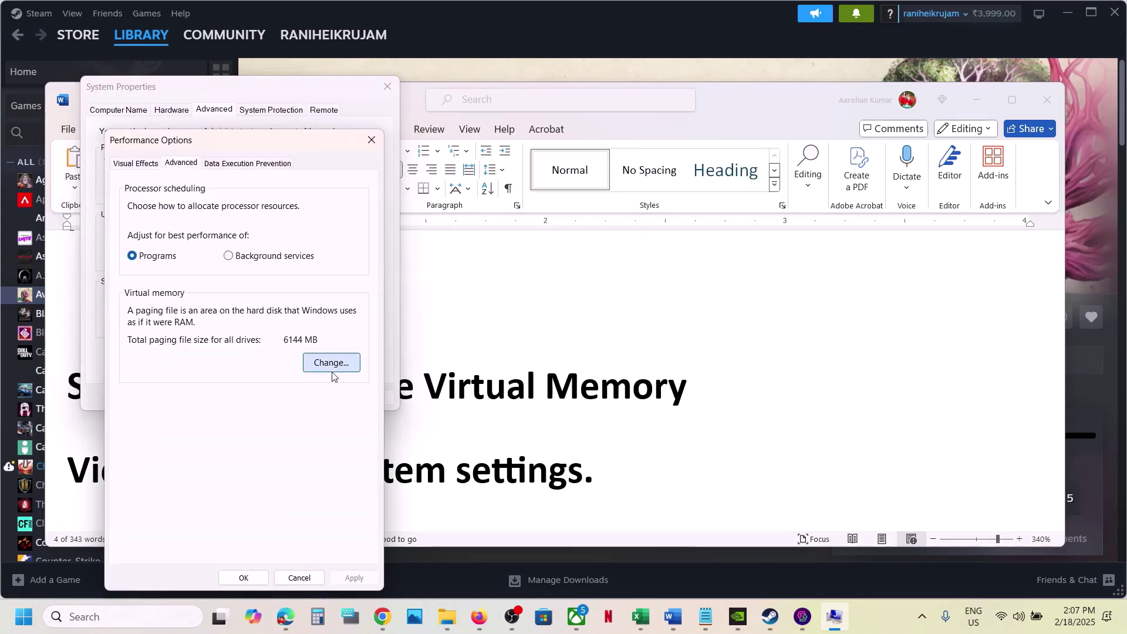
Turn off automatic paging file management, set drive C: to System managed size, and confirm the virtual memory and performance settings.
click(138, 208)
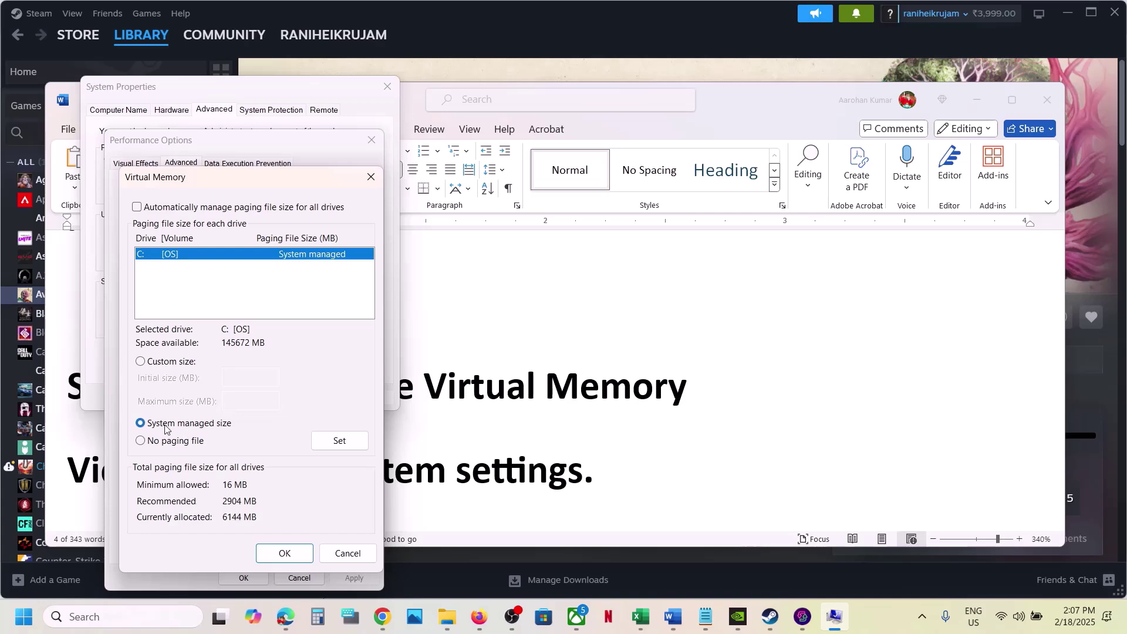
click(339, 440)
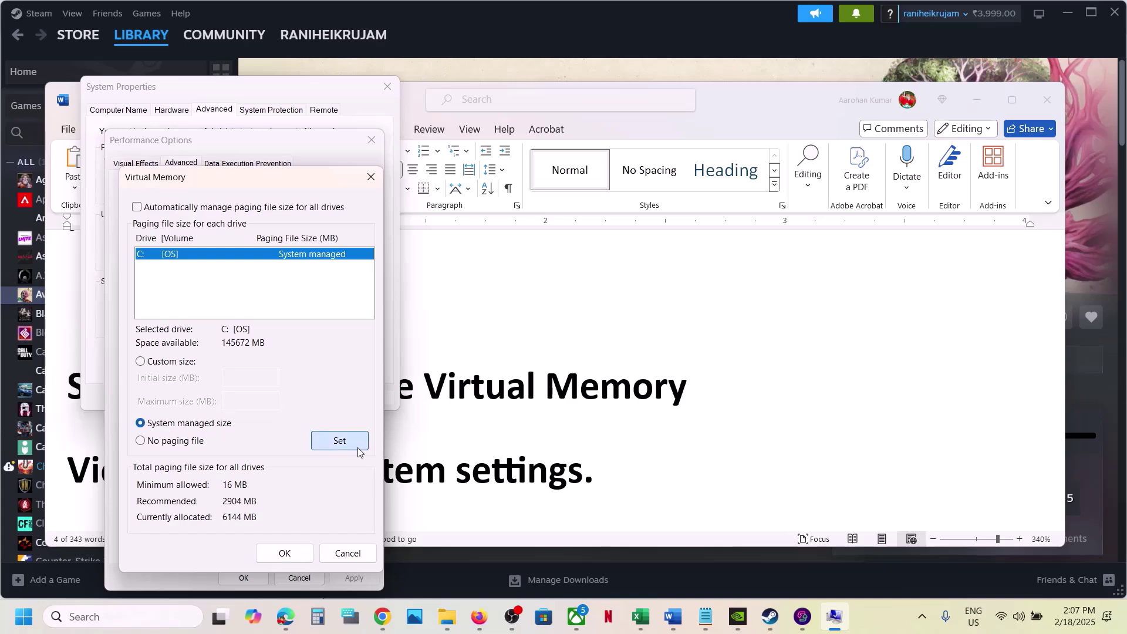
click(288, 553)
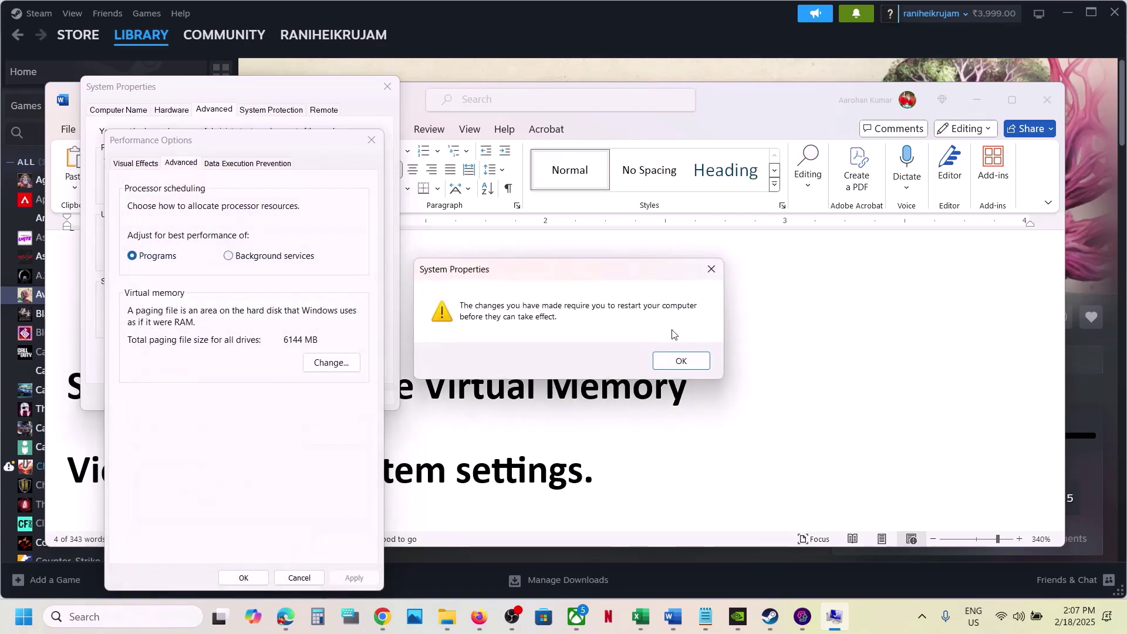
click(658, 361)
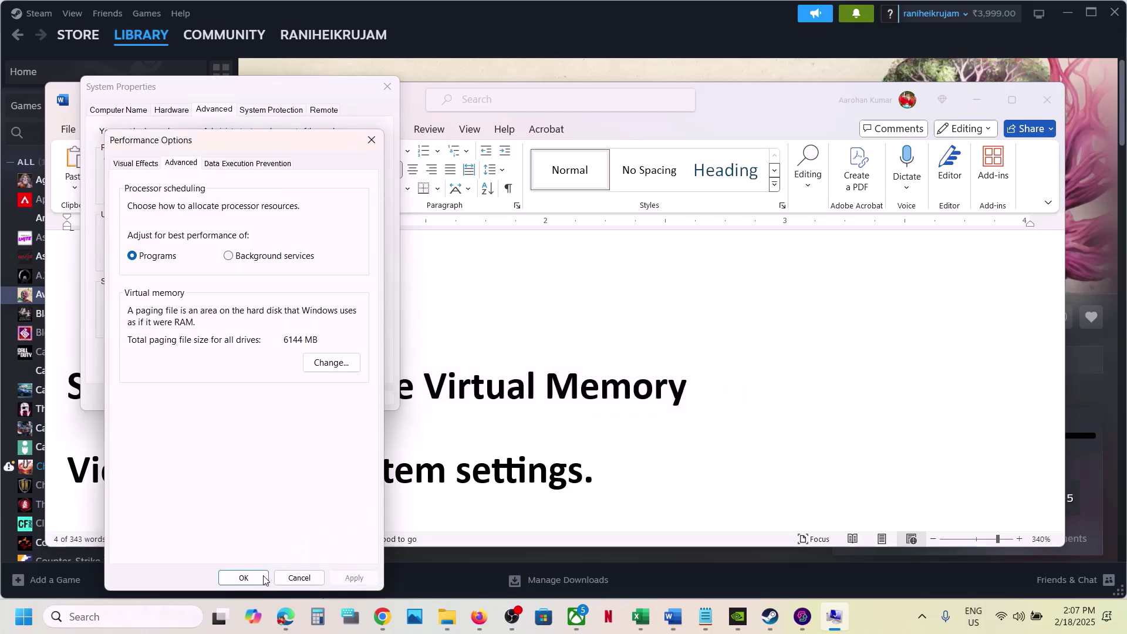
click(245, 577)
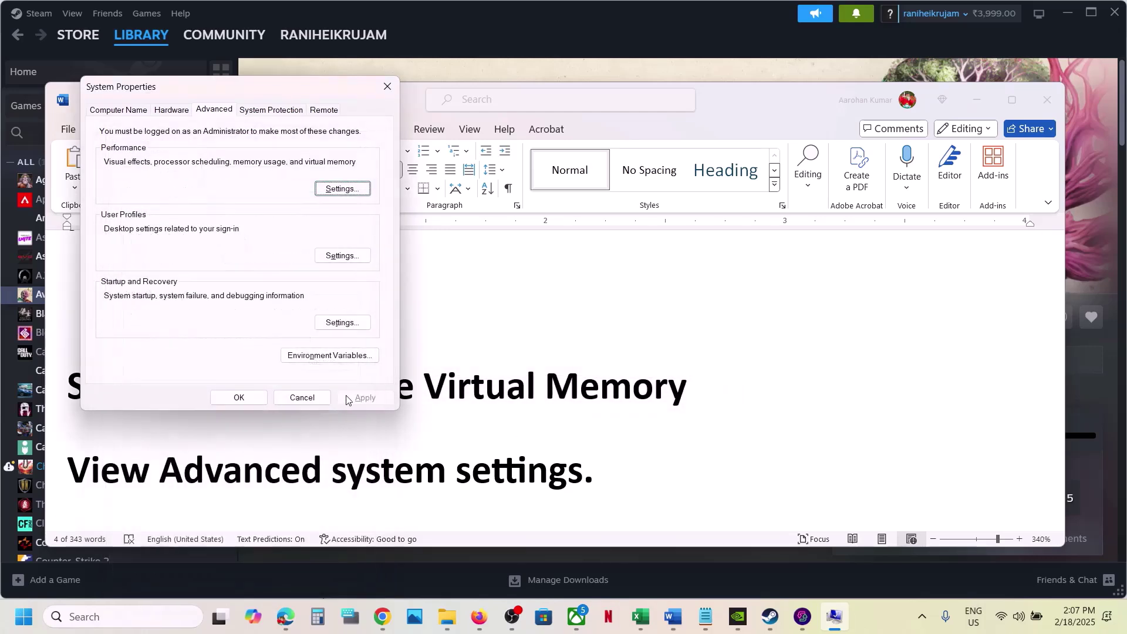
Confirm the System Properties dialog and dismiss the restart prompt without restarting the computer.
click(239, 397)
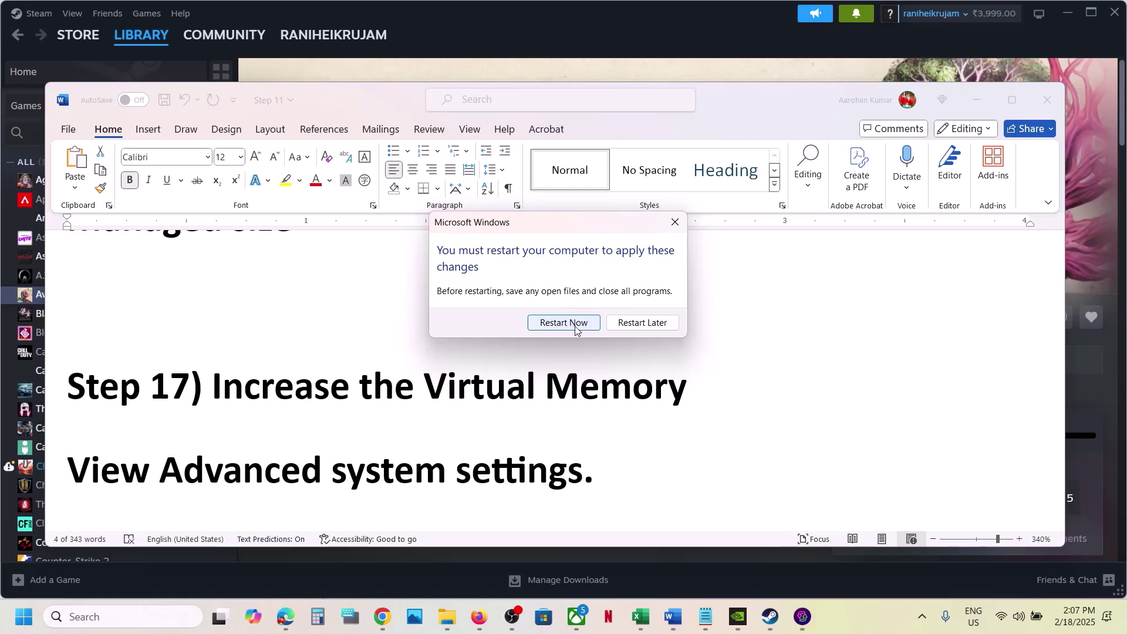
click(676, 222)
Highlight the Step 17 heading "Increase the Virtual Memory" in the Word notes.
scroll(365, 403, down, 1)
scroll(365, 404, down, 2)
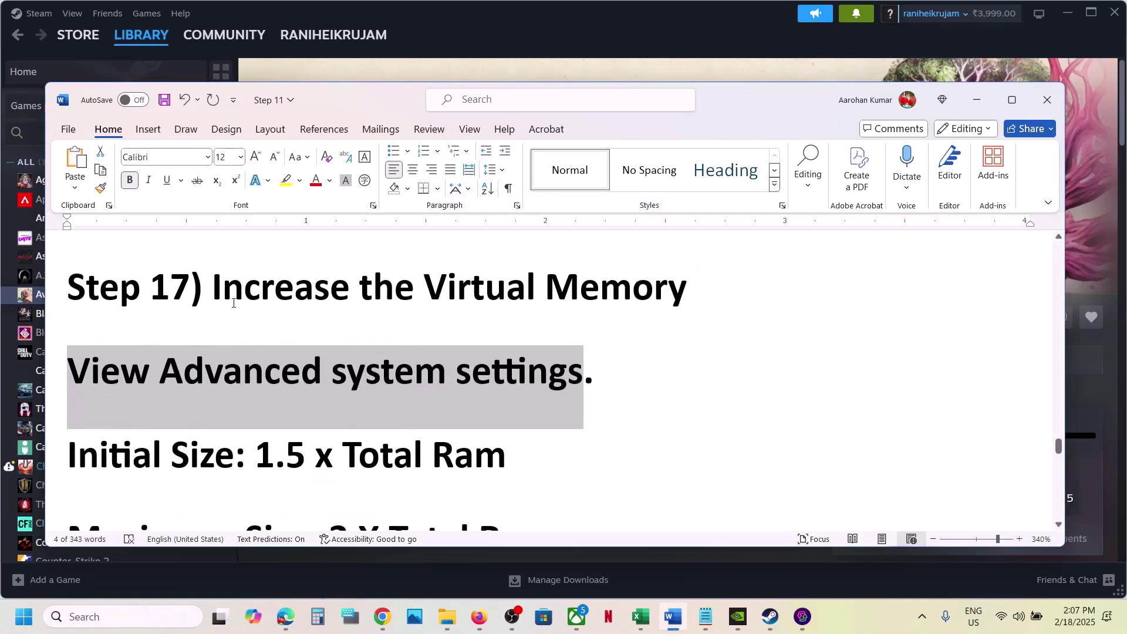
drag(212, 320, 696, 329)
click(871, 631)
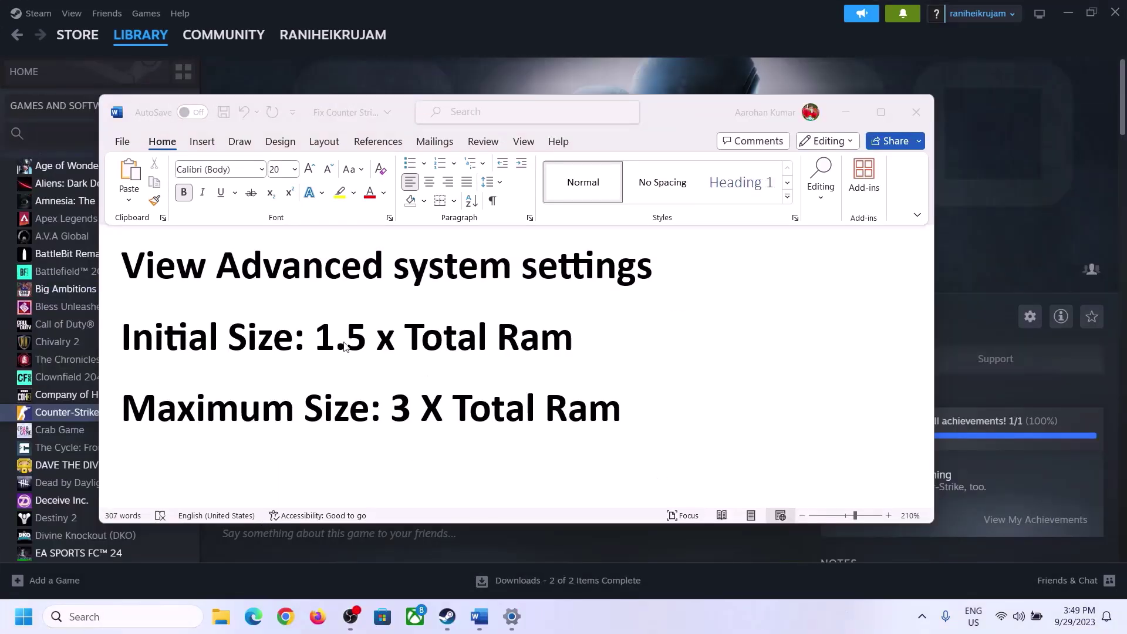
Copy "View Advanced system settings" from the notes, search Windows for it, and open the matching Control Panel result.
click(169, 273)
drag(135, 271, 634, 272)
key(ctrl+c)
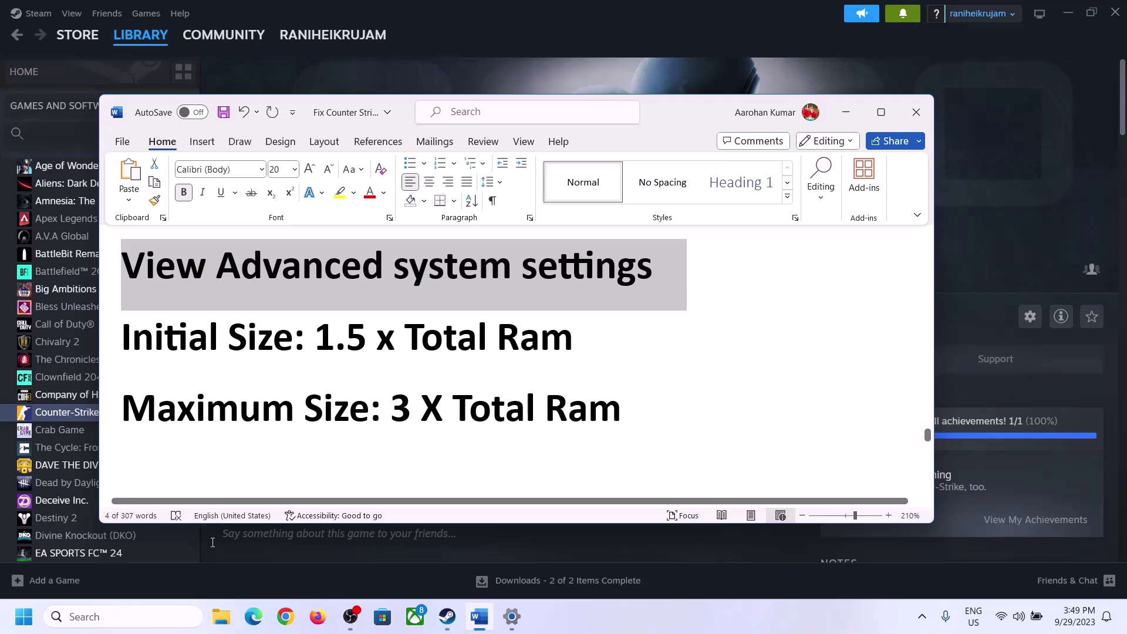
click(134, 616)
key(ctrl+v)
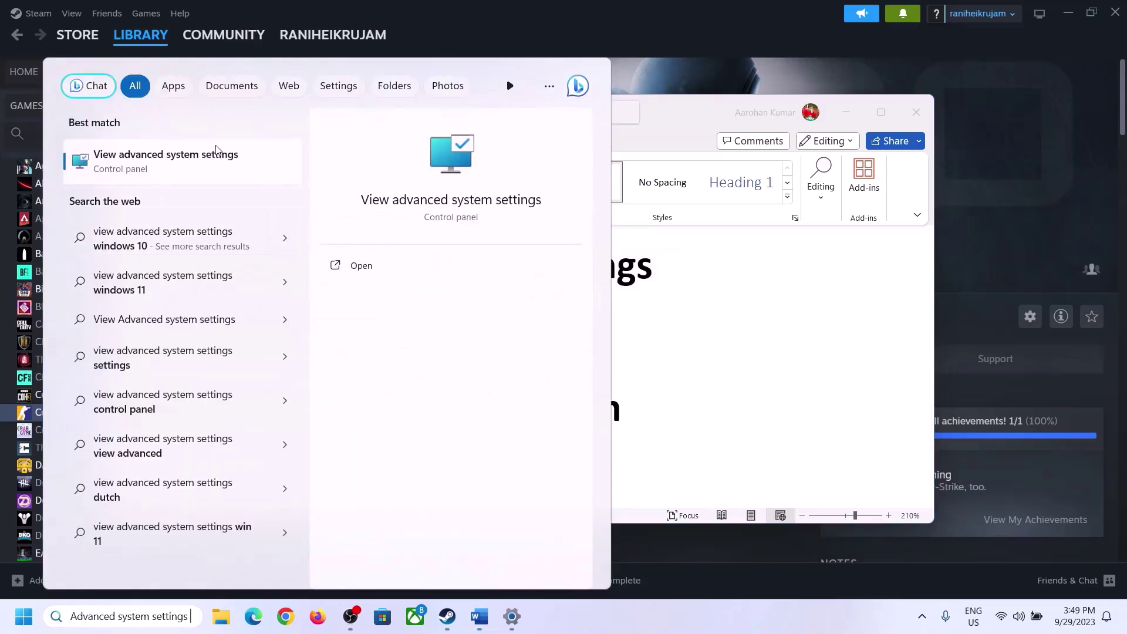
click(157, 169)
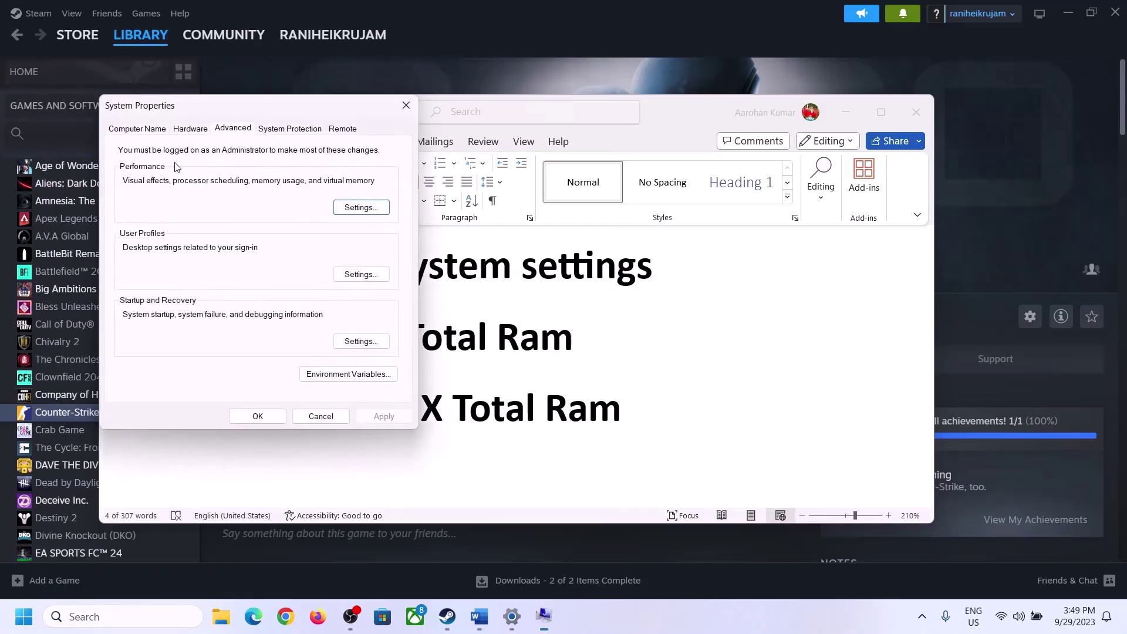
Move System Properties away from the window's edge and open the Virtual Memory settings from the advanced performance options.
drag(235, 115, 504, 203)
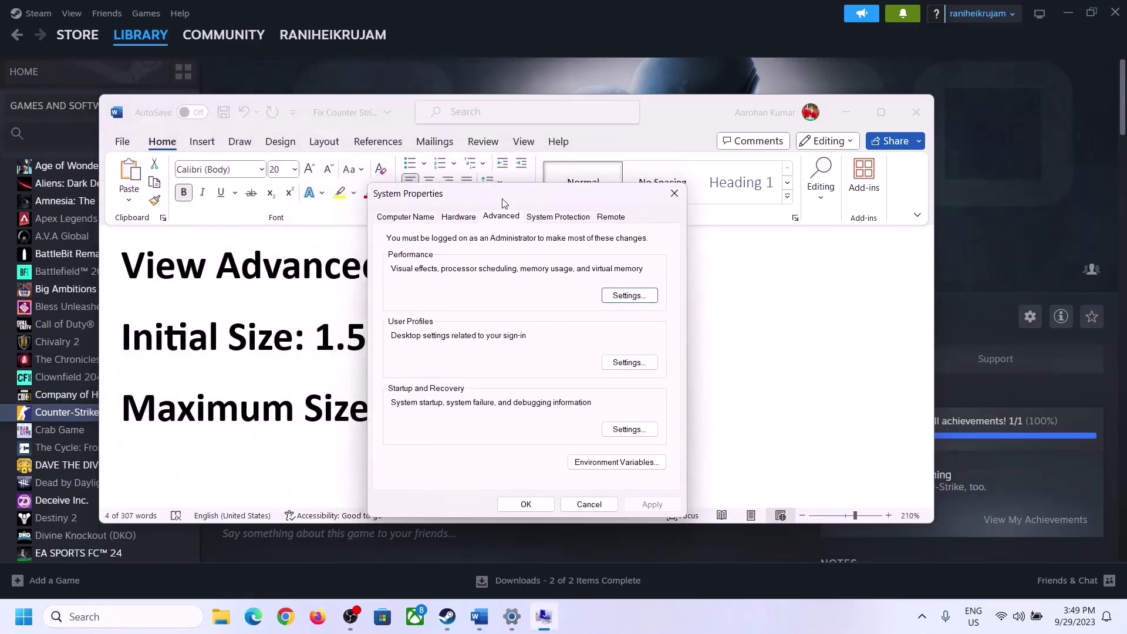
click(633, 299)
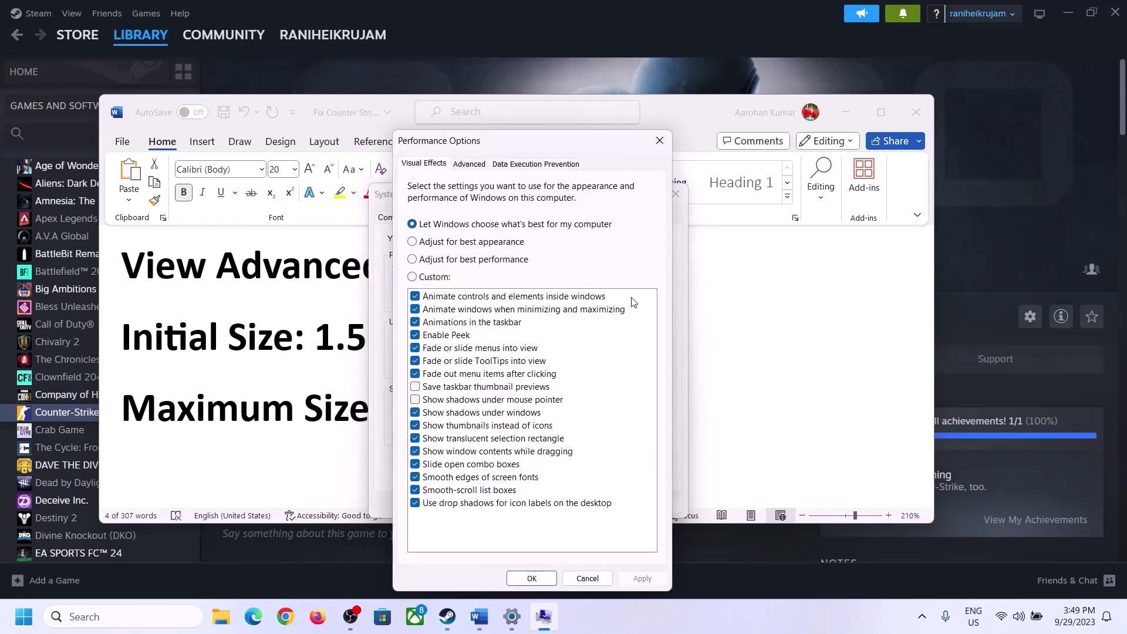
click(469, 165)
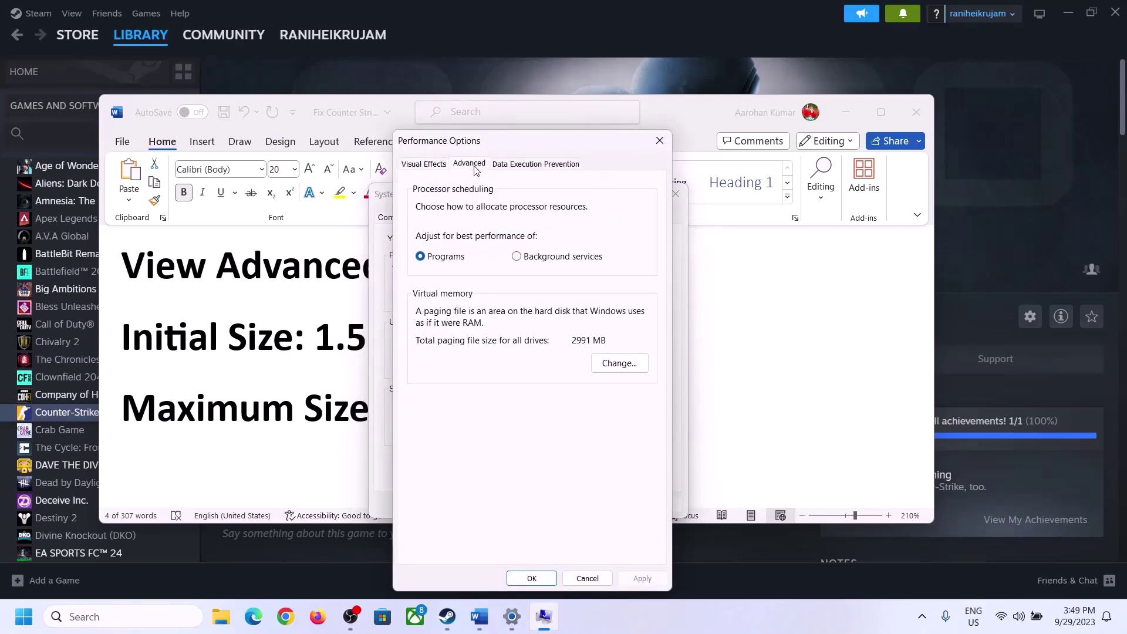
click(623, 363)
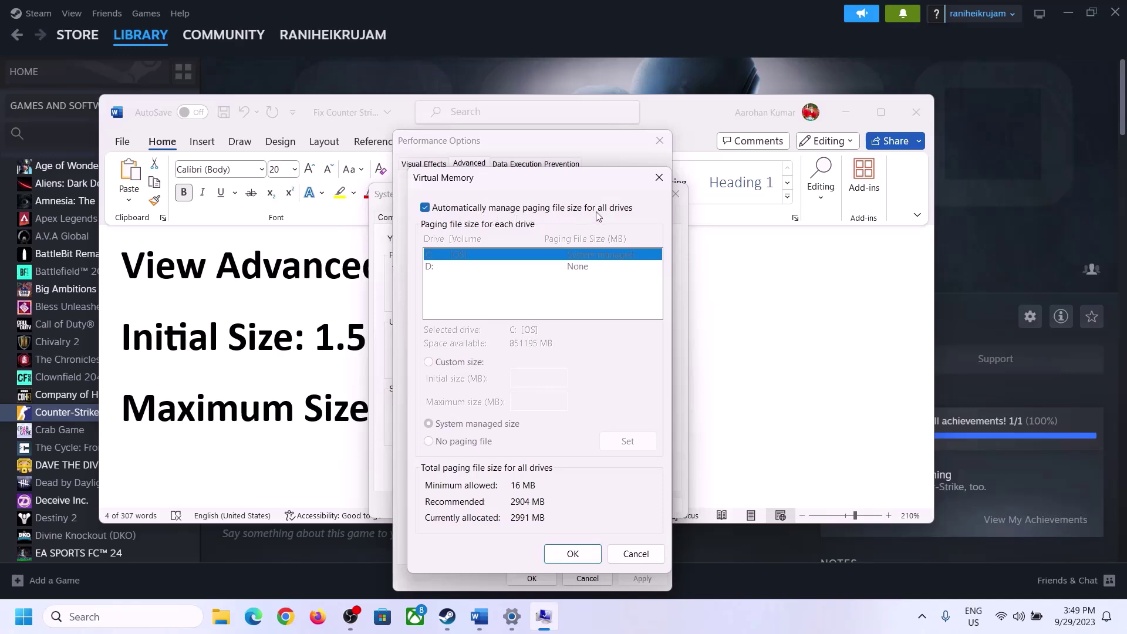
Turn off automatic paging file management for all drives and choose a custom size for drive C:.
click(425, 208)
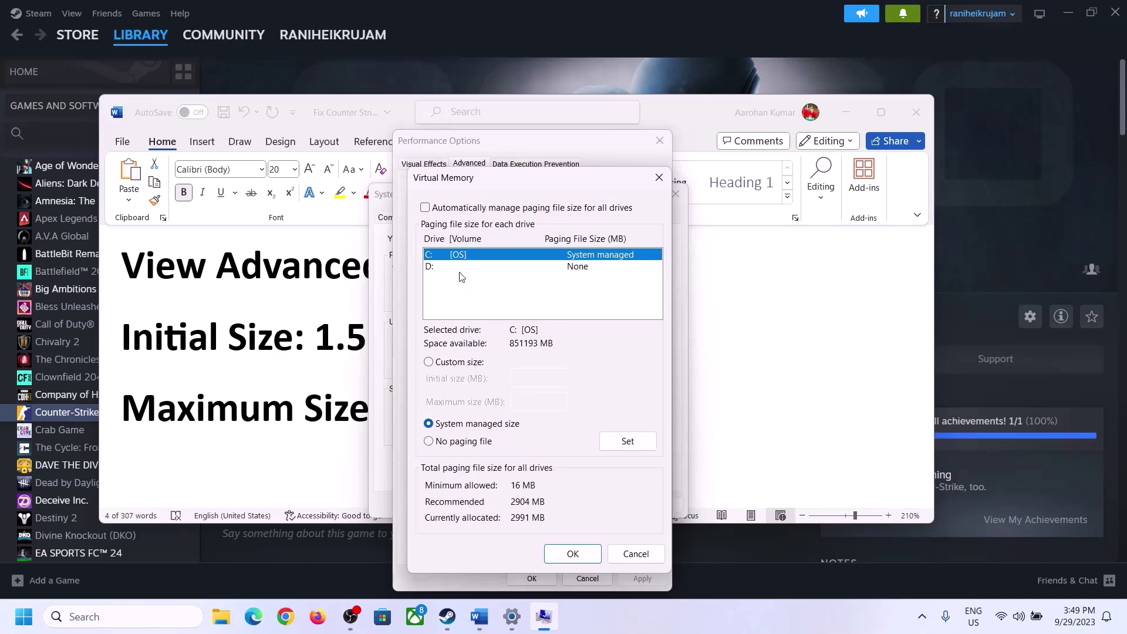
click(429, 362)
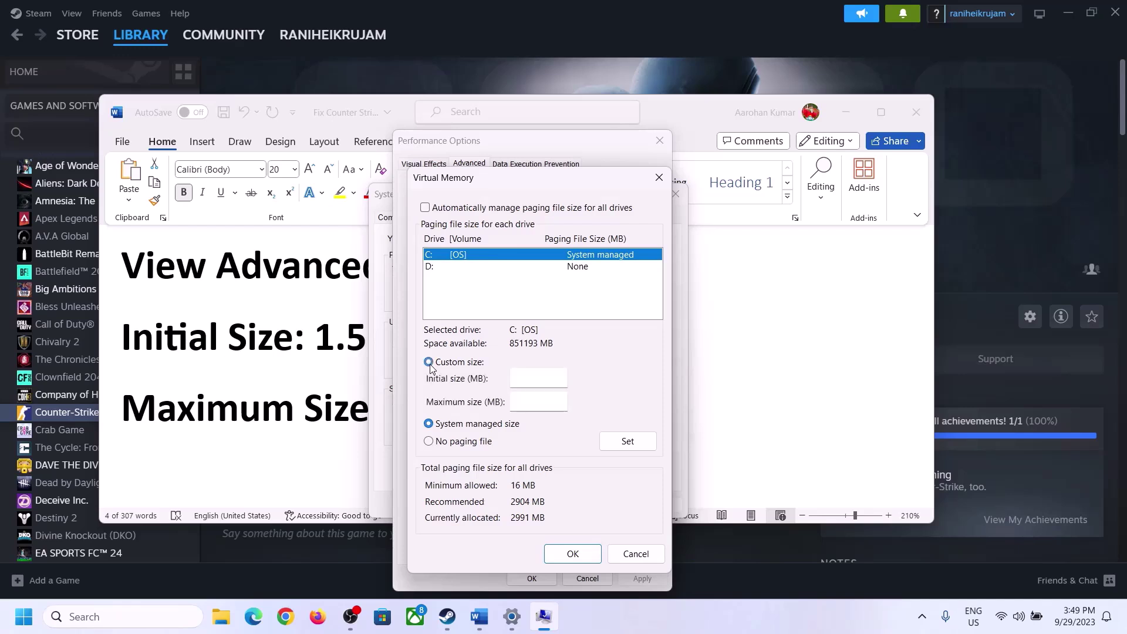
click(533, 380)
Highlight the "1.5 x Total Ram" formula in the notes and check the installed RAM on the system's About page.
click(304, 351)
drag(323, 337, 522, 351)
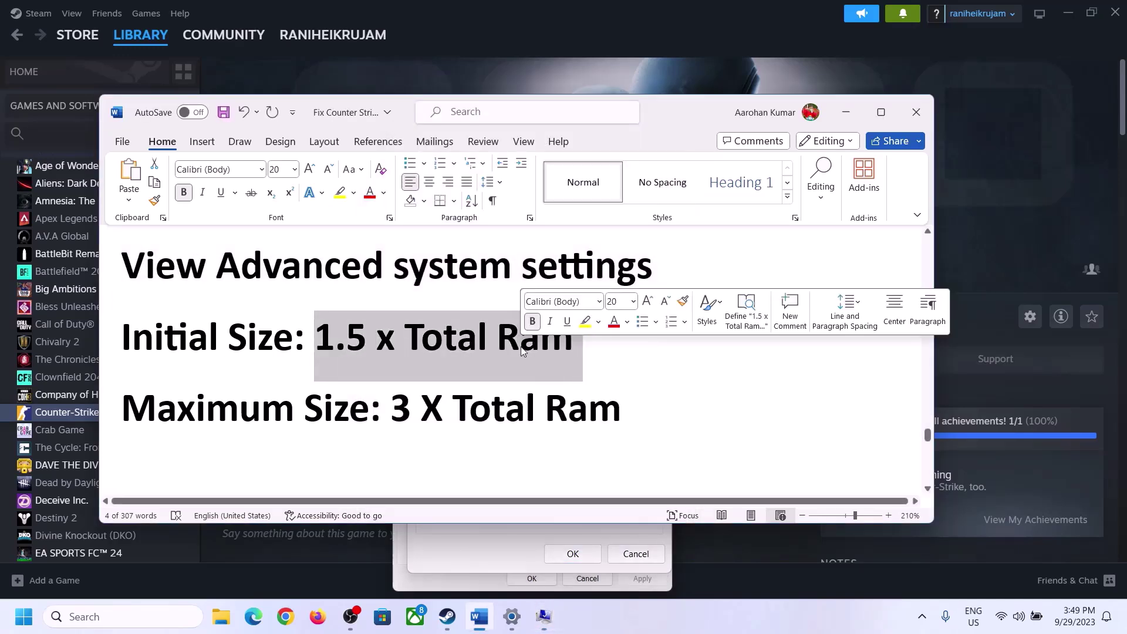
click(512, 619)
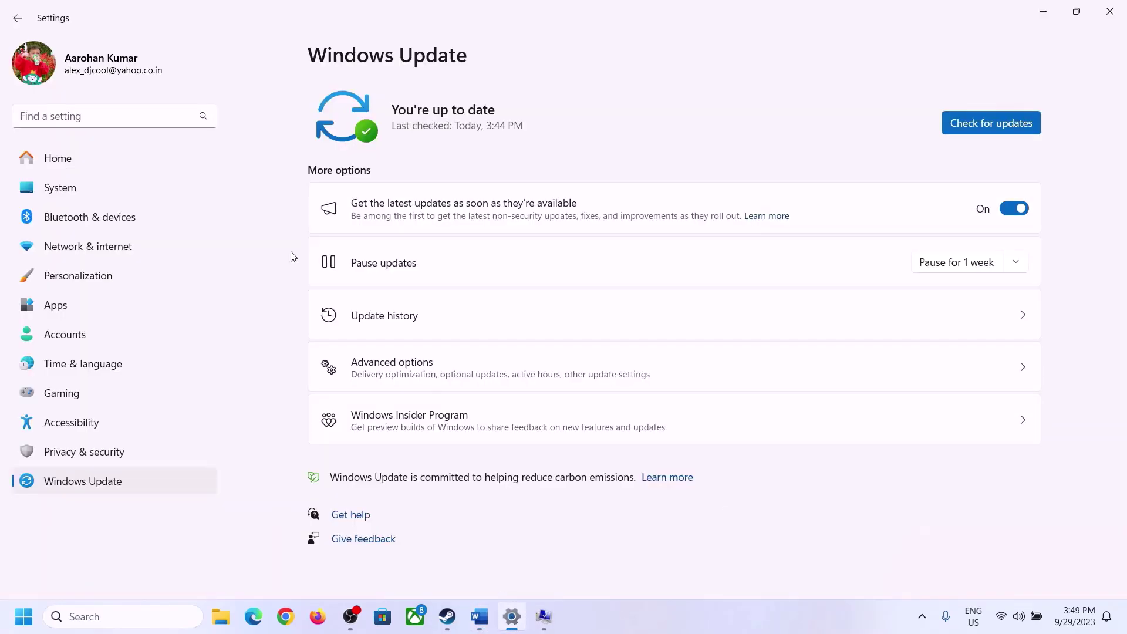
click(53, 188)
scroll(414, 427, down, 5)
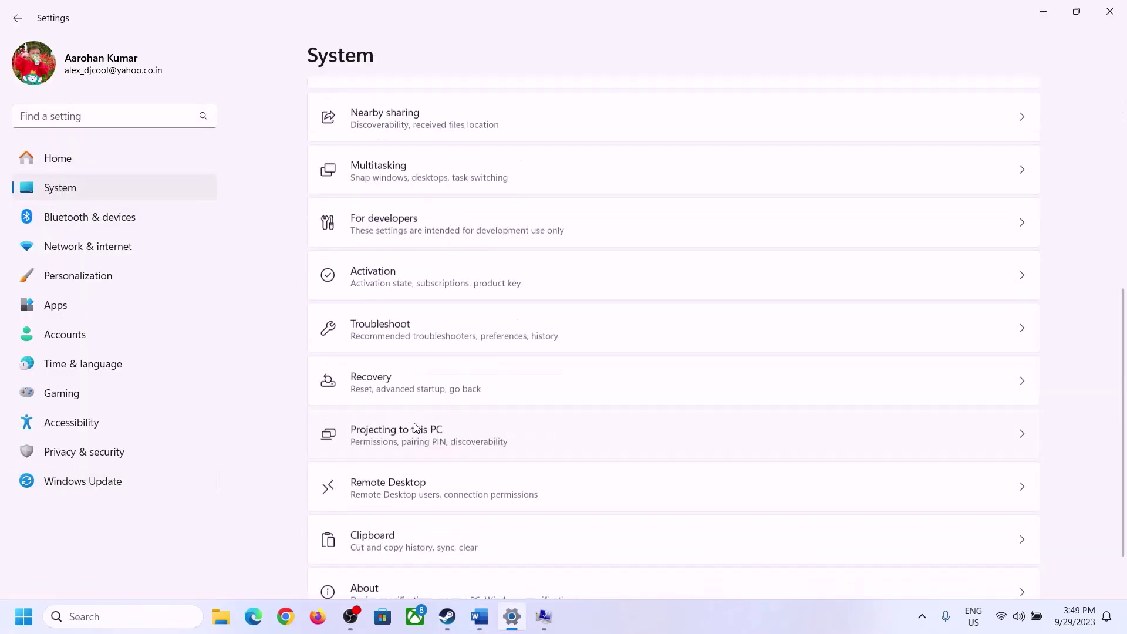
scroll(414, 427, down, 1)
click(371, 556)
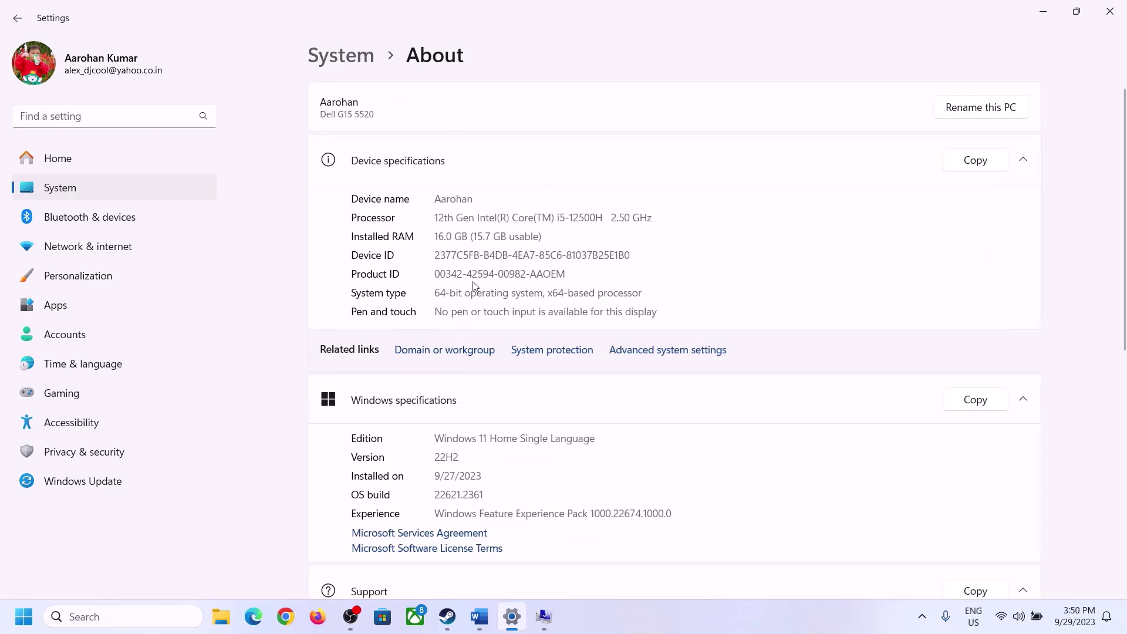
drag(446, 235, 429, 236)
click(444, 236)
drag(444, 236, 439, 230)
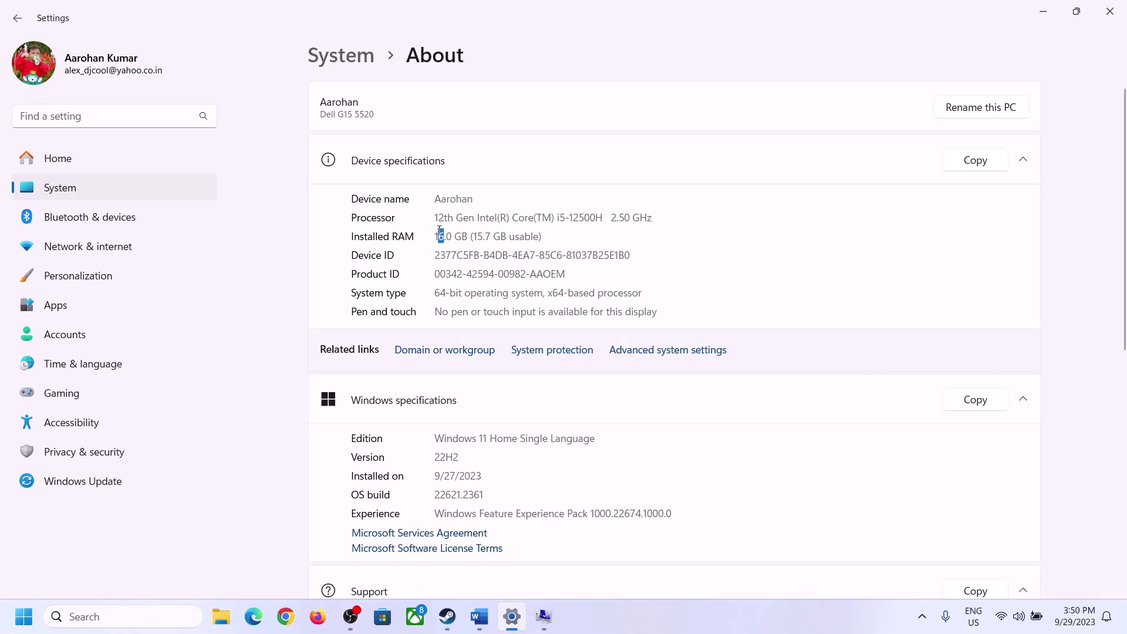
Launch Calculator with the Run command "calc" and place it beside the Word notes showing the size formulas.
click(543, 615)
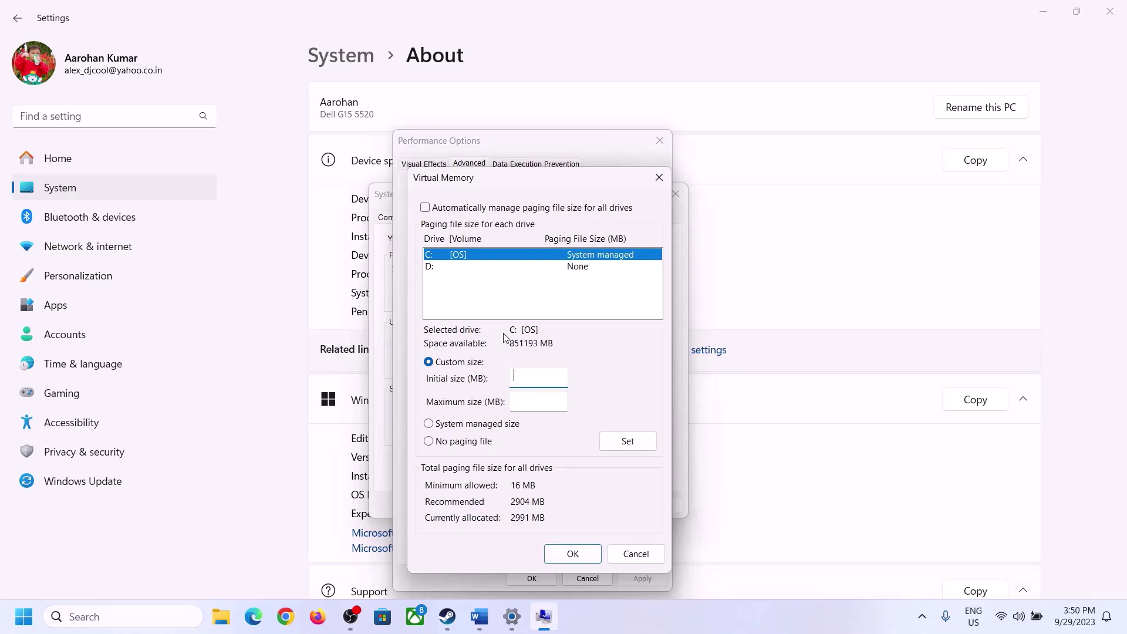
mouse_move(508, 619)
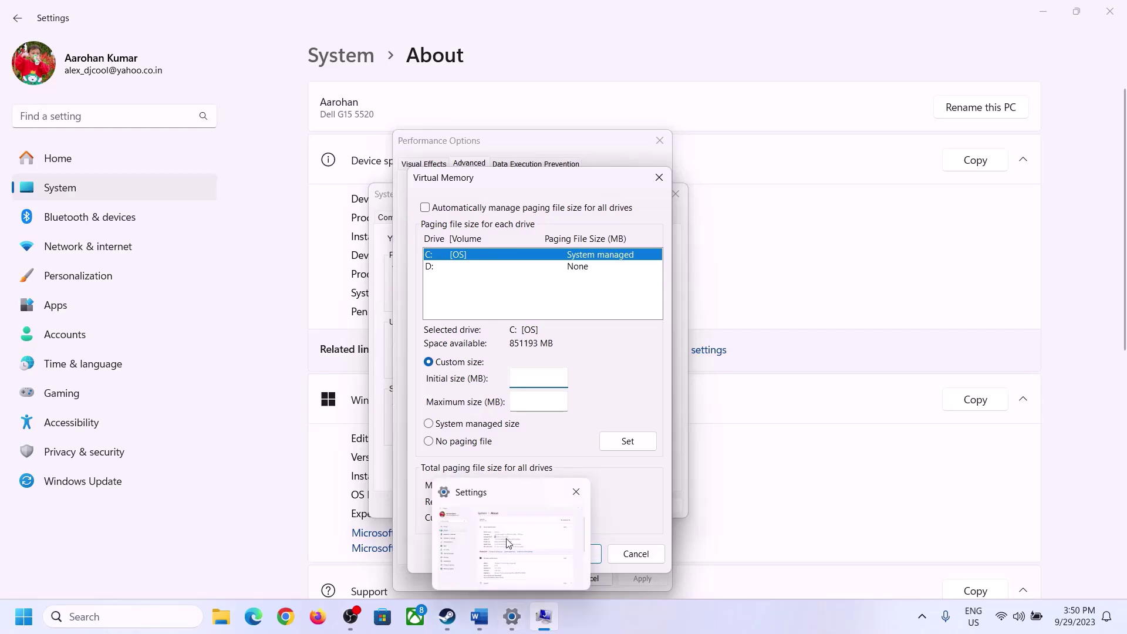
key(super+r)
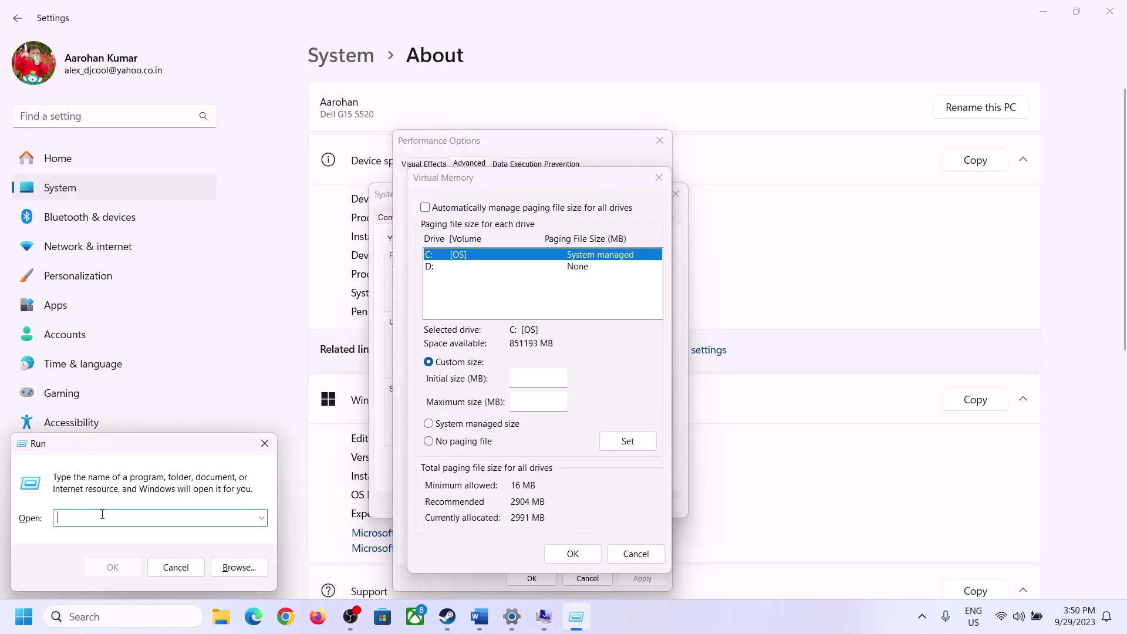
text(calc)
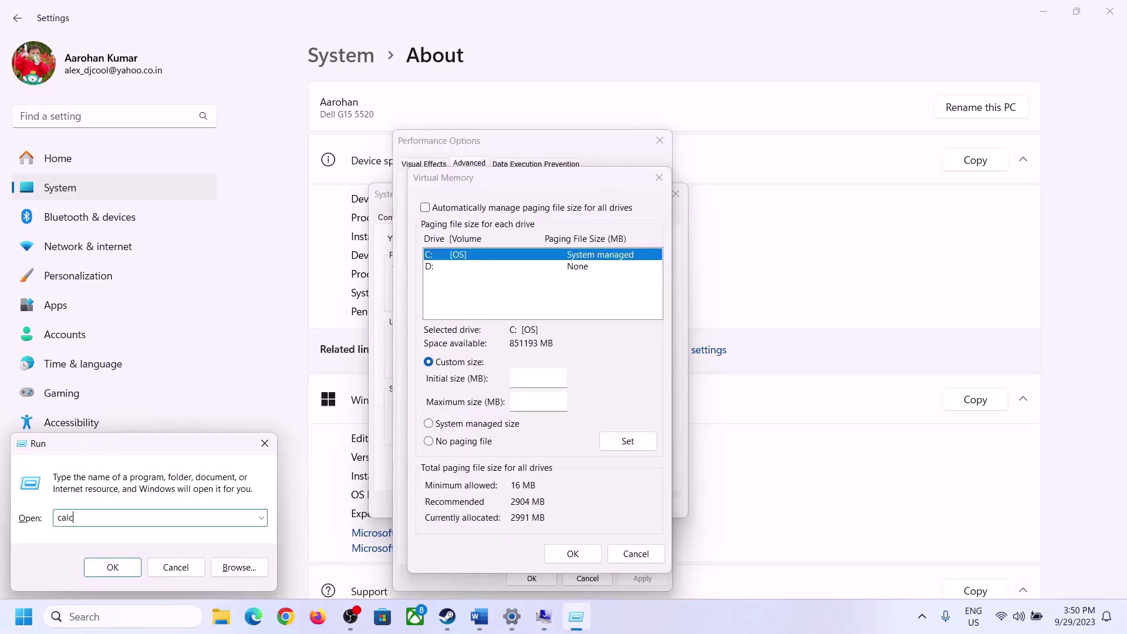
click(109, 567)
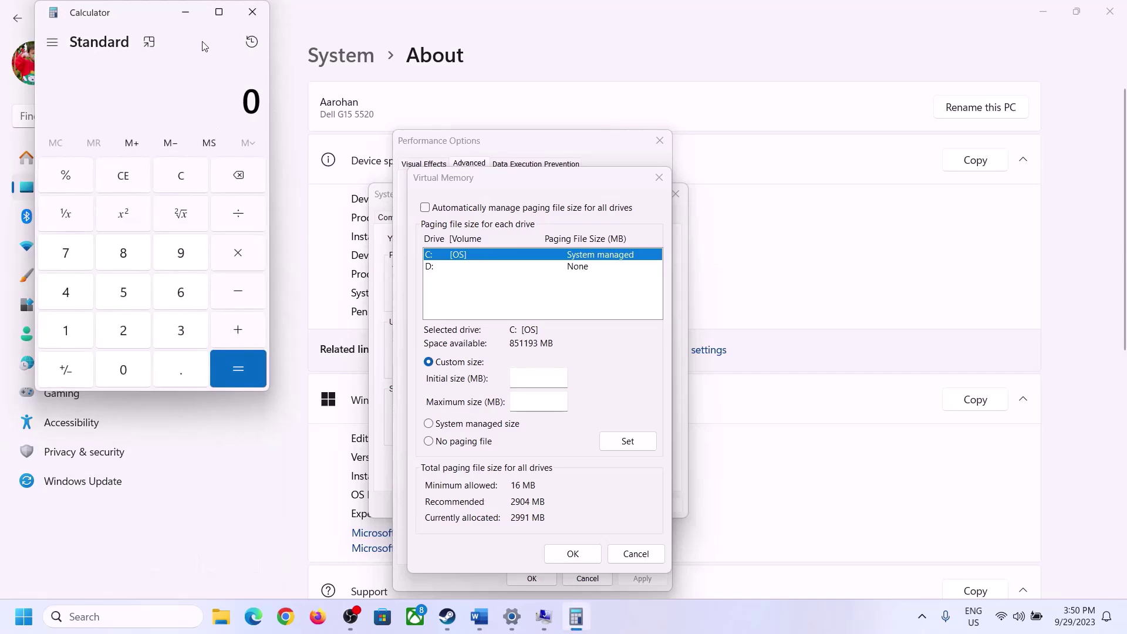
drag(138, 20, 820, 192)
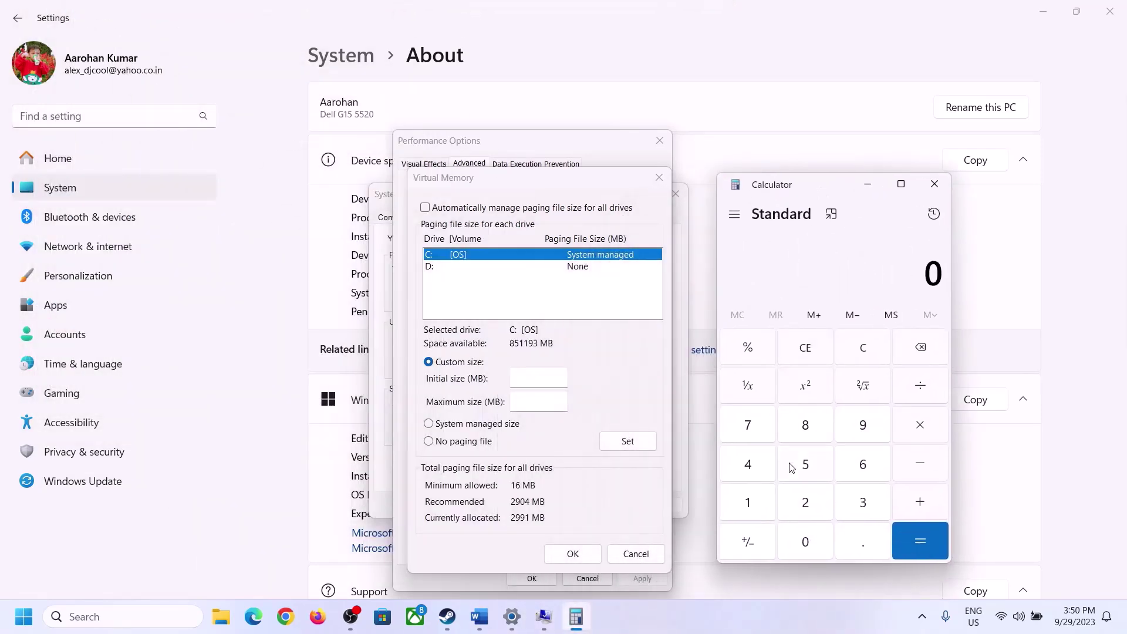
click(479, 627)
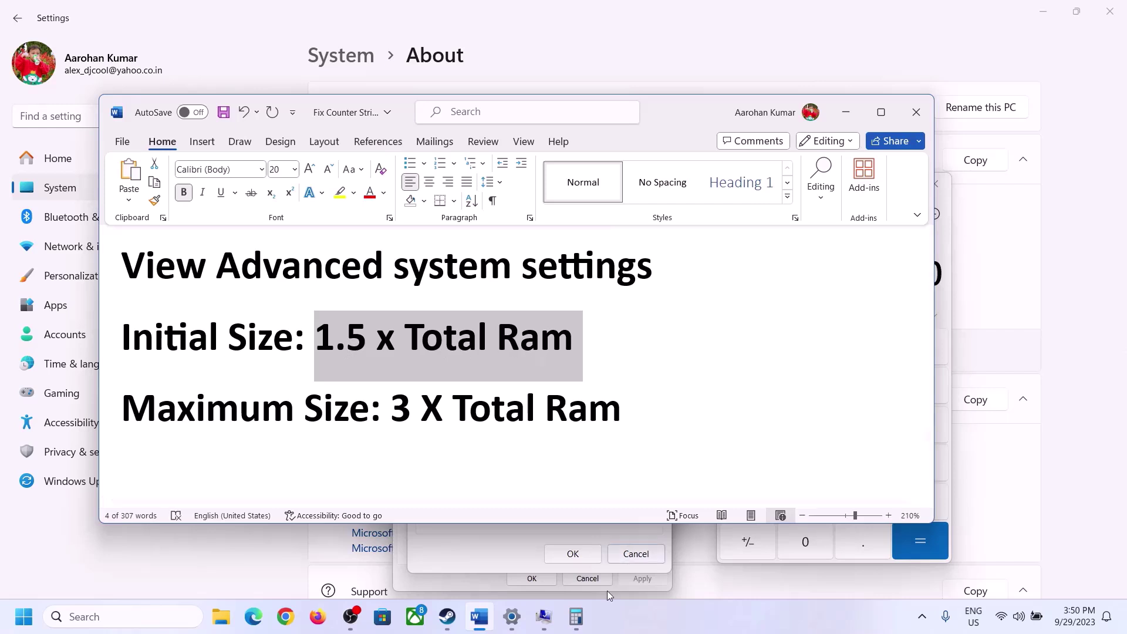
click(576, 616)
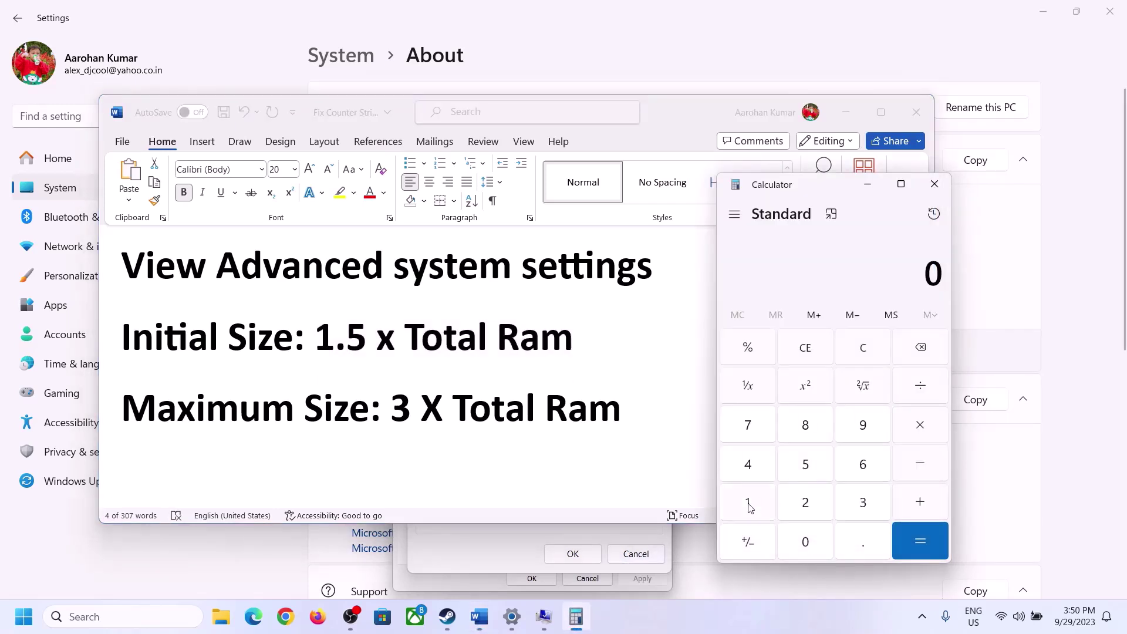
click(750, 506)
click(859, 472)
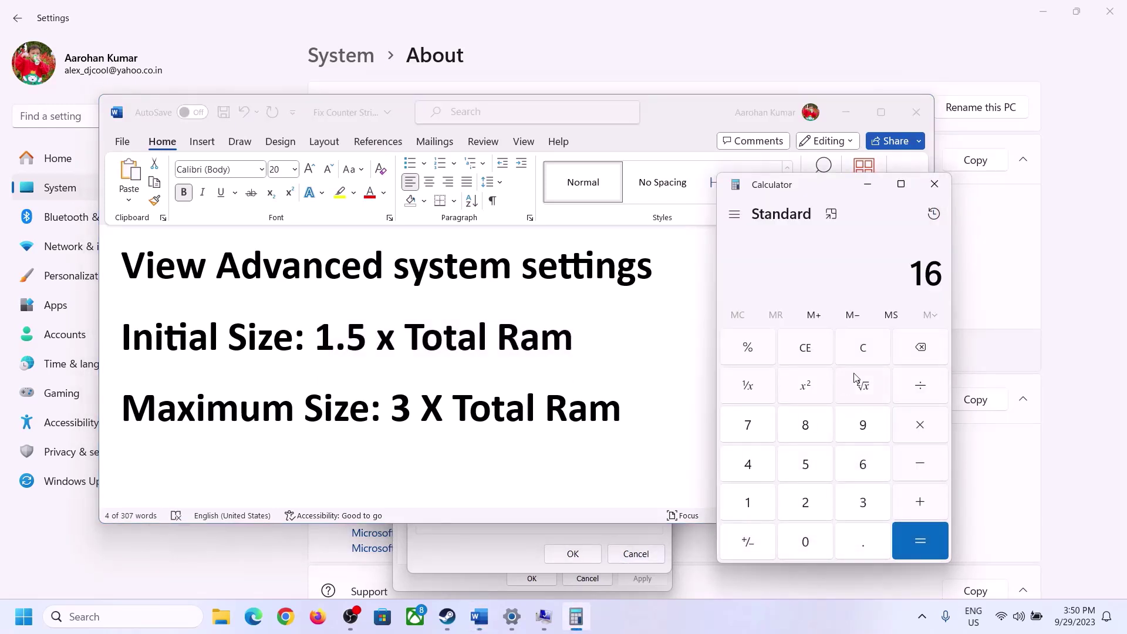
click(866, 356)
Multiply 16 by 1024 in Calculator to convert the total RAM from GB to MB.
click(755, 503)
click(845, 470)
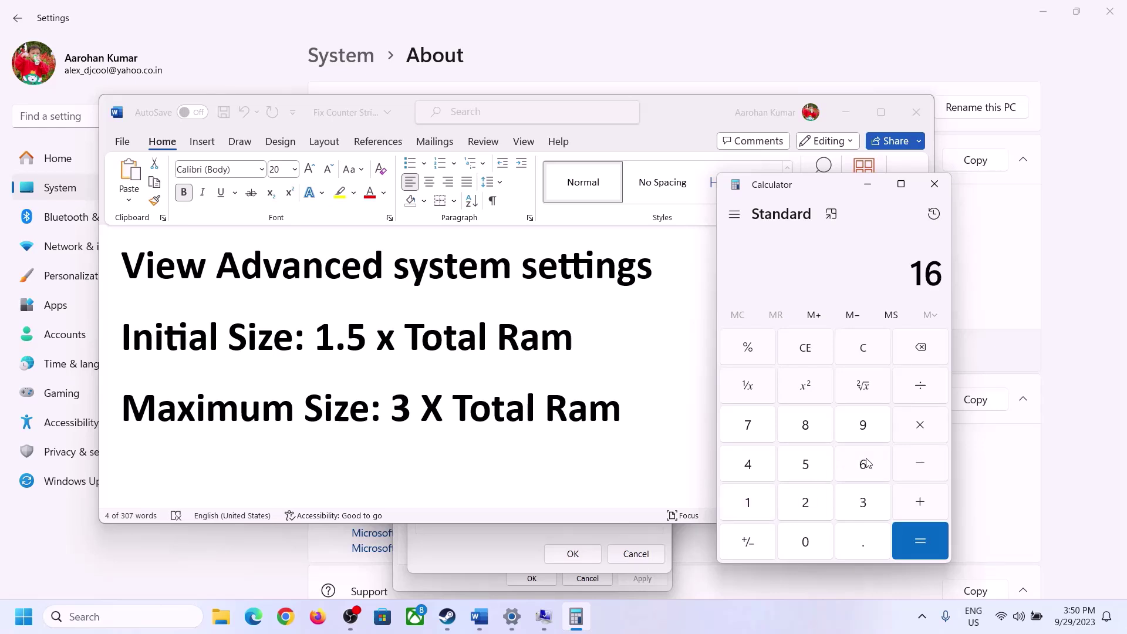
click(920, 435)
click(747, 506)
click(810, 543)
click(808, 506)
click(756, 472)
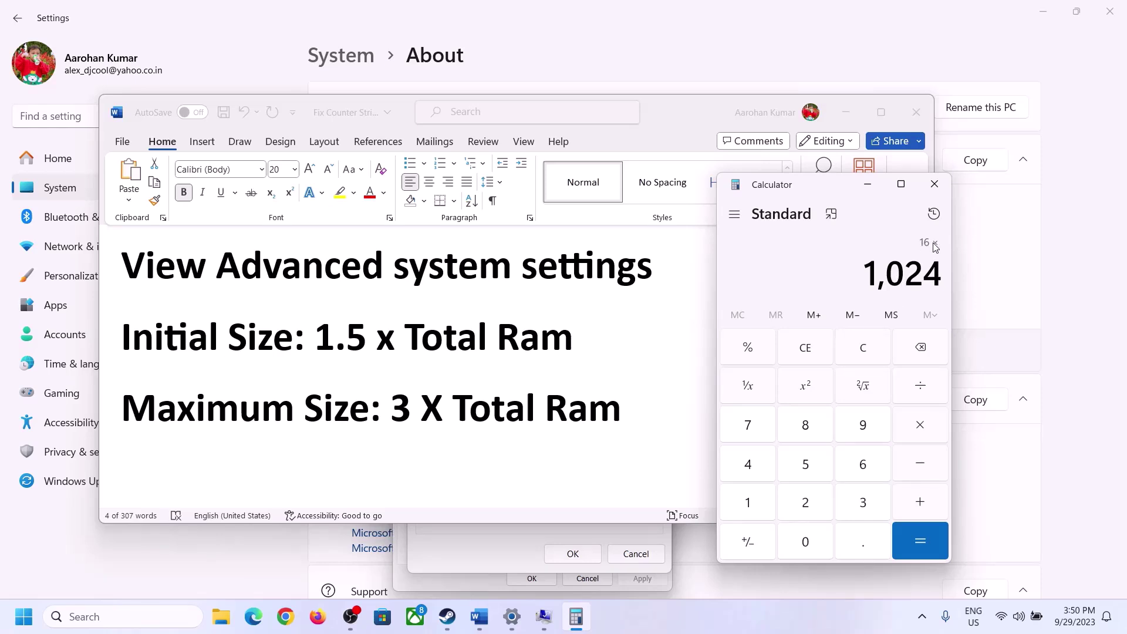
click(919, 541)
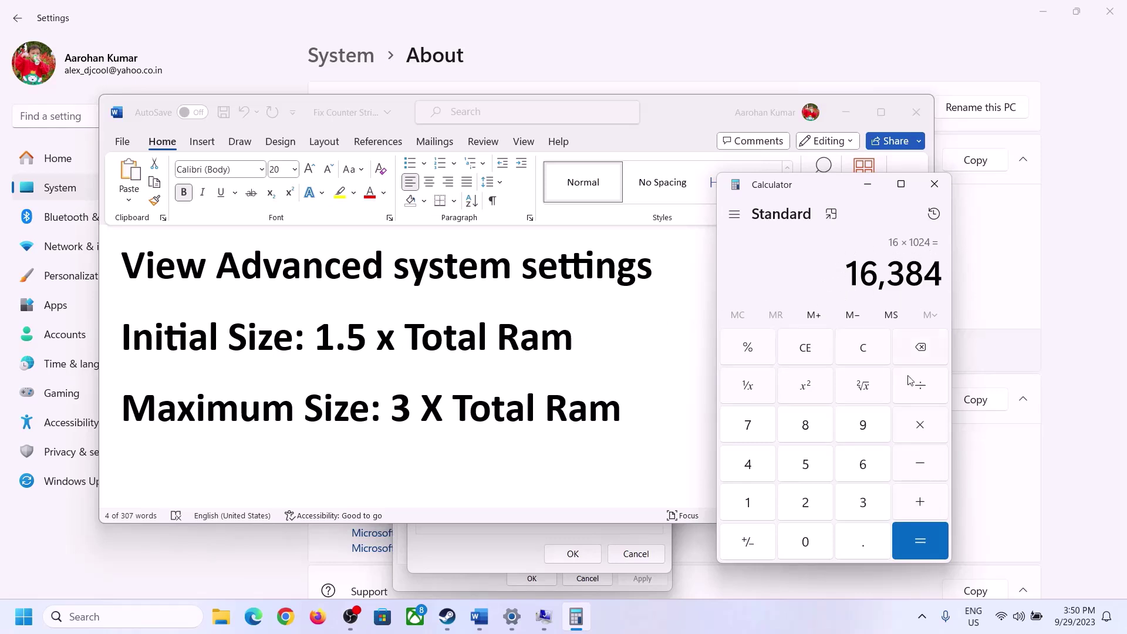
Multiply the RAM in MB by 1.5 and enter 24576 MB as the initial paging file size for drive C:.
click(921, 429)
click(763, 505)
click(857, 545)
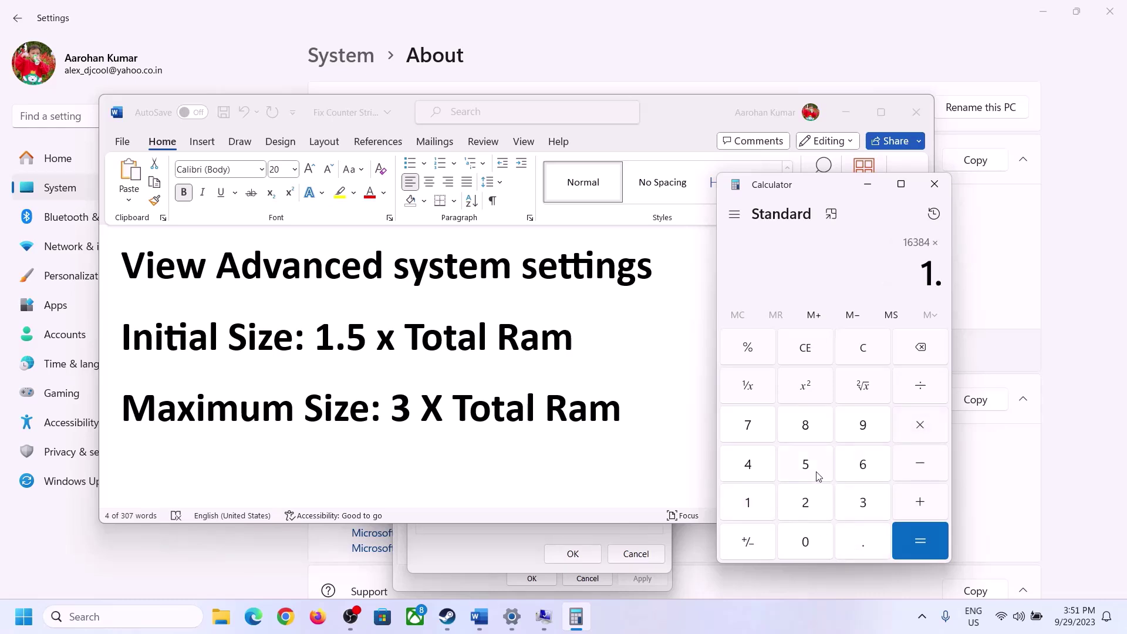
click(806, 465)
click(919, 537)
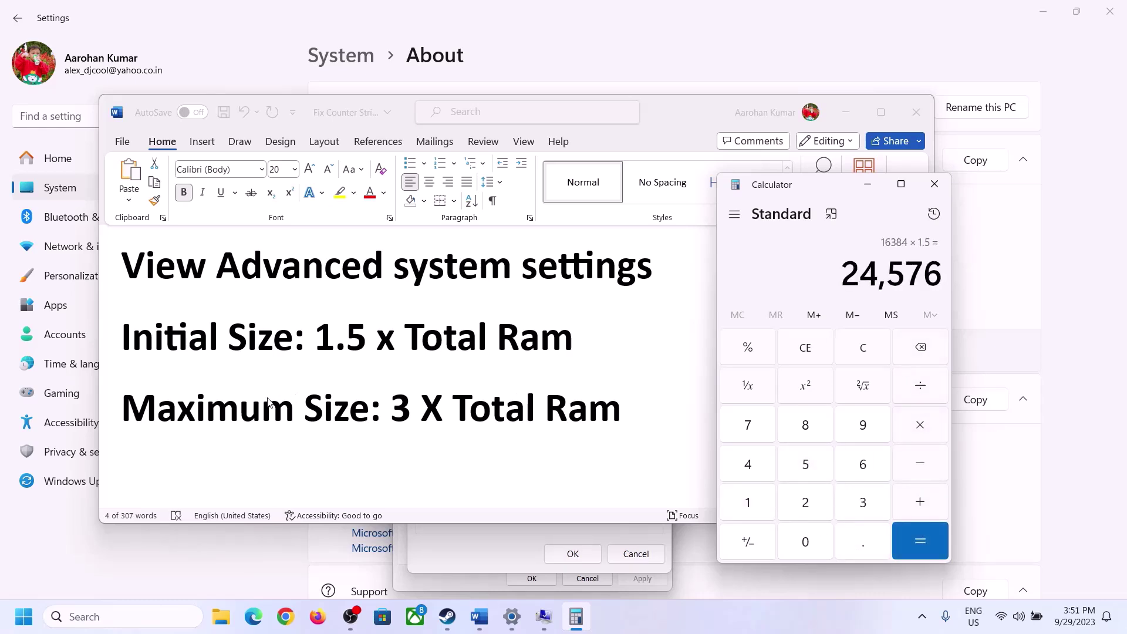
click(498, 550)
text(24576)
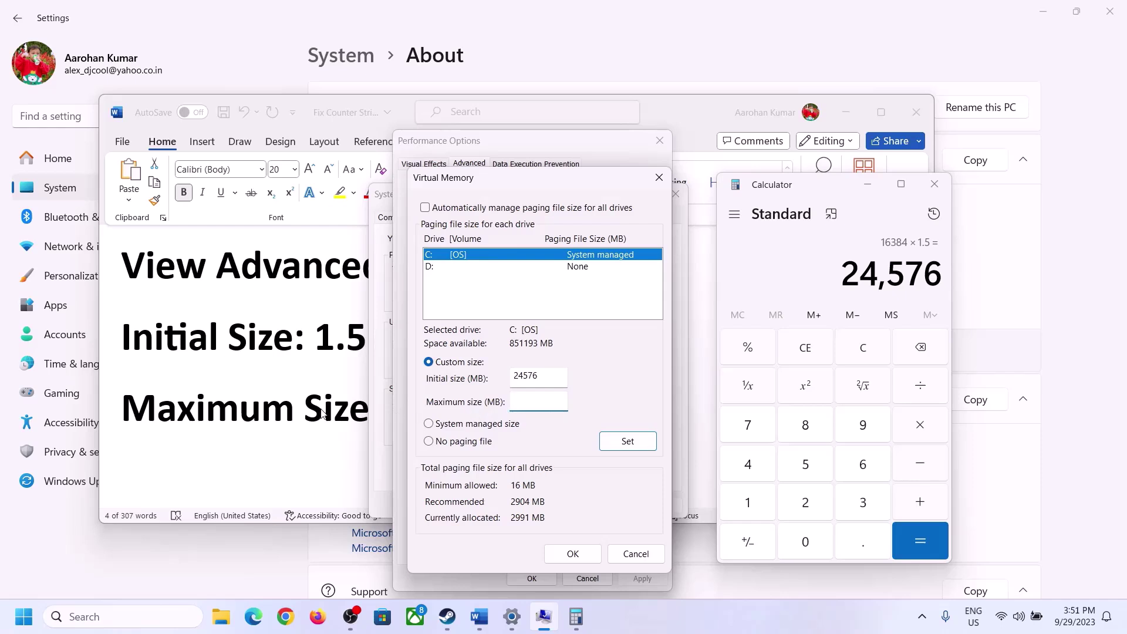
Review the maximum size formula in the notes, clear the previous Calculator result, and check the installed RAM on the About page.
key(alt+Tab)
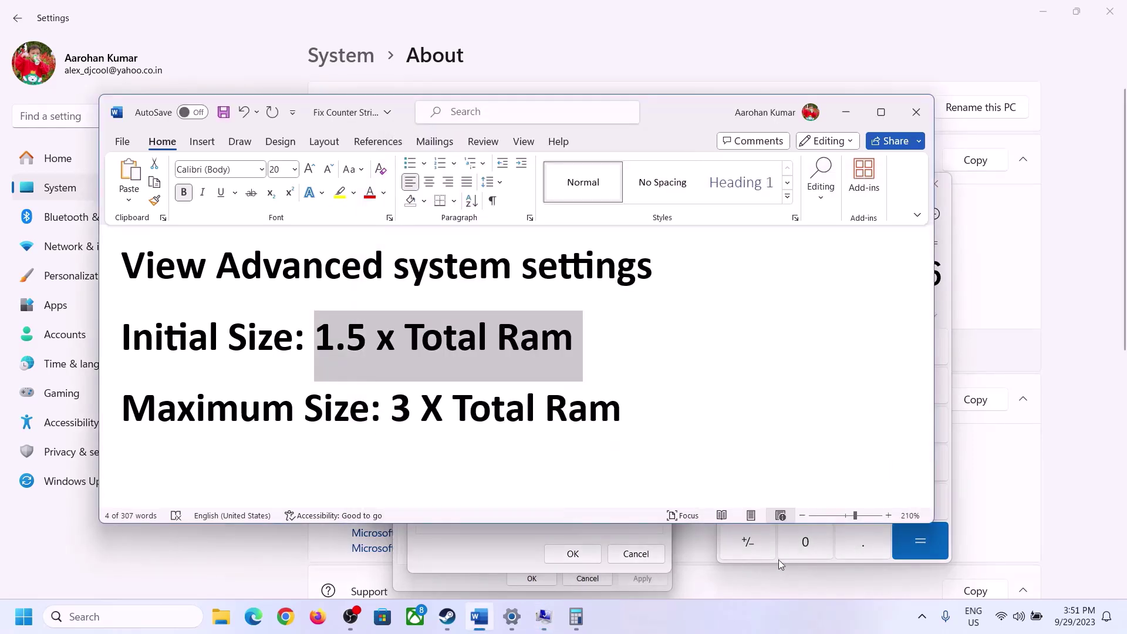
click(949, 347)
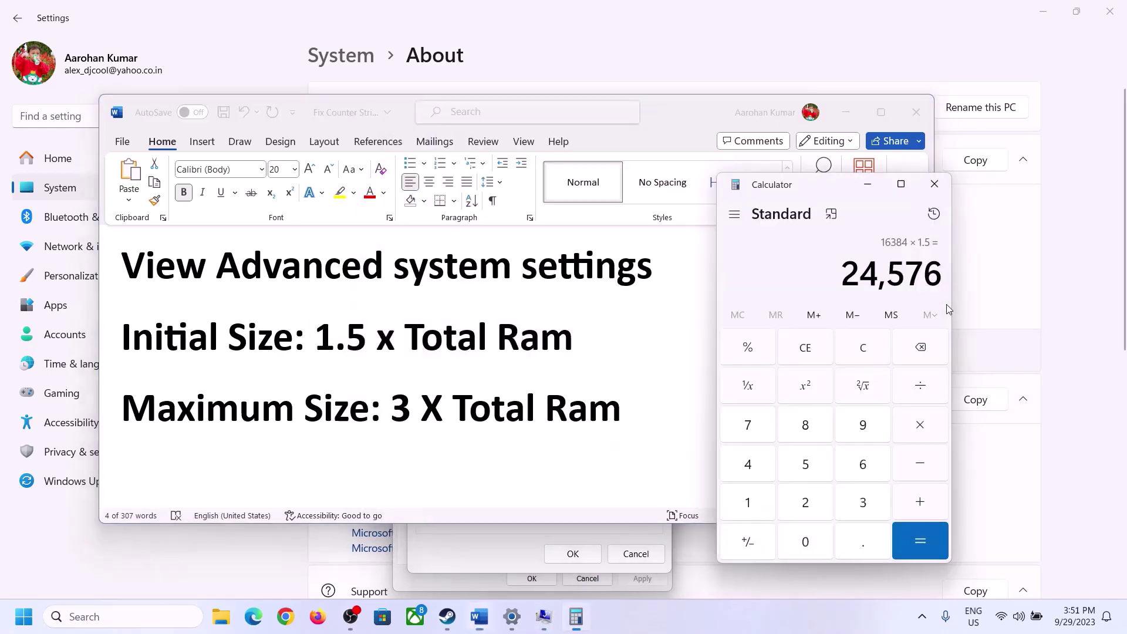
click(873, 351)
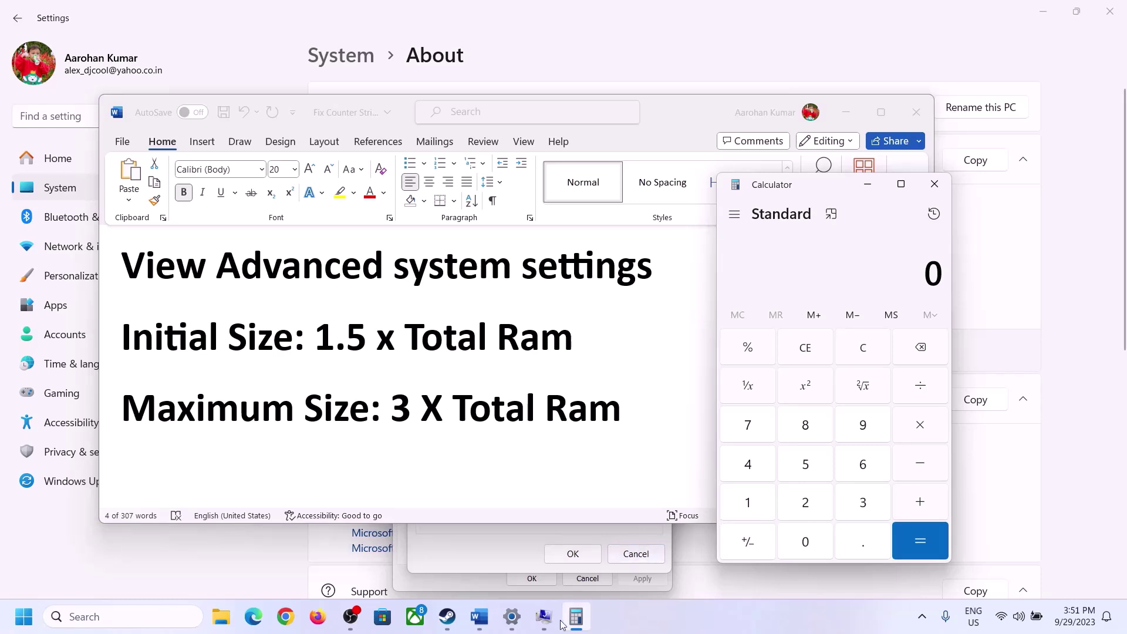
click(511, 623)
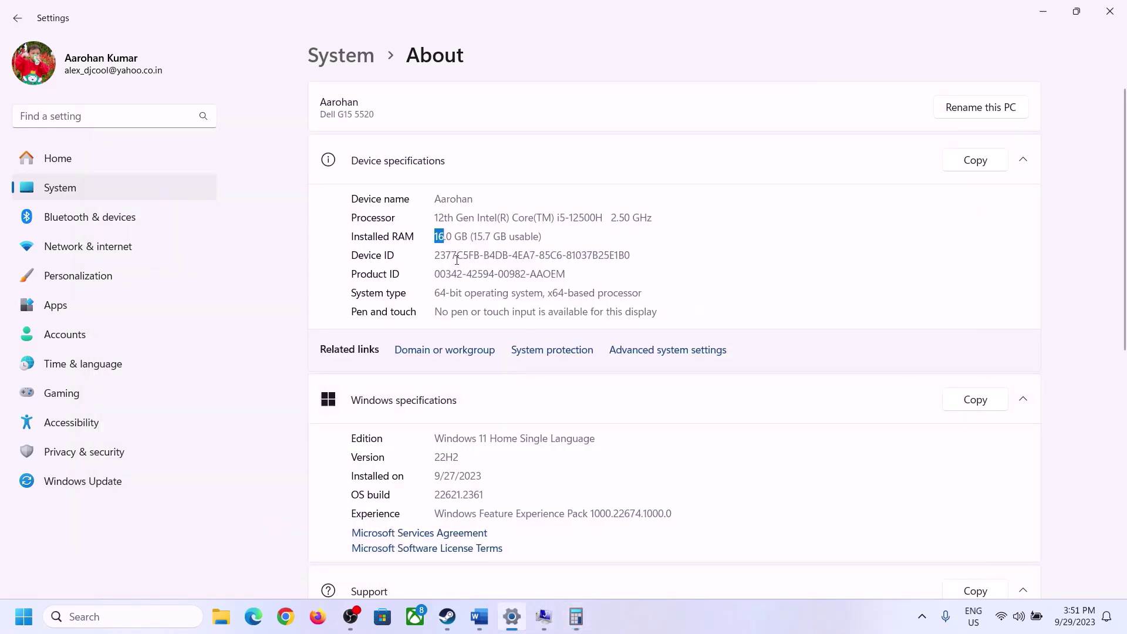
Recalculate the installed RAM in MB by multiplying 16 by 1024 in Calculator.
click(576, 616)
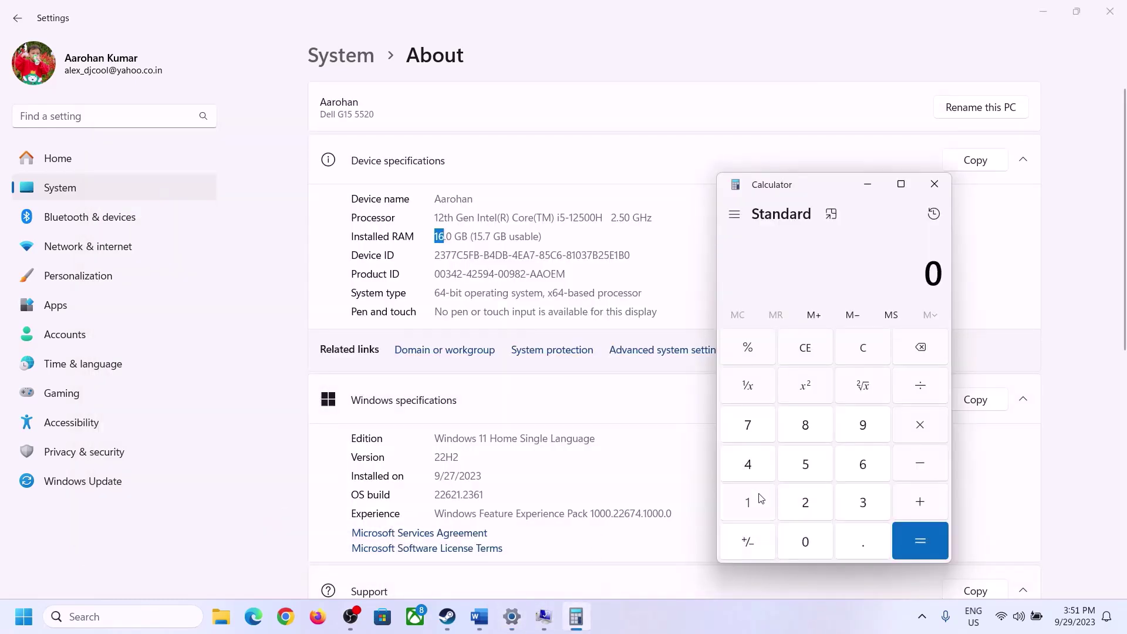
click(761, 498)
click(861, 463)
click(913, 425)
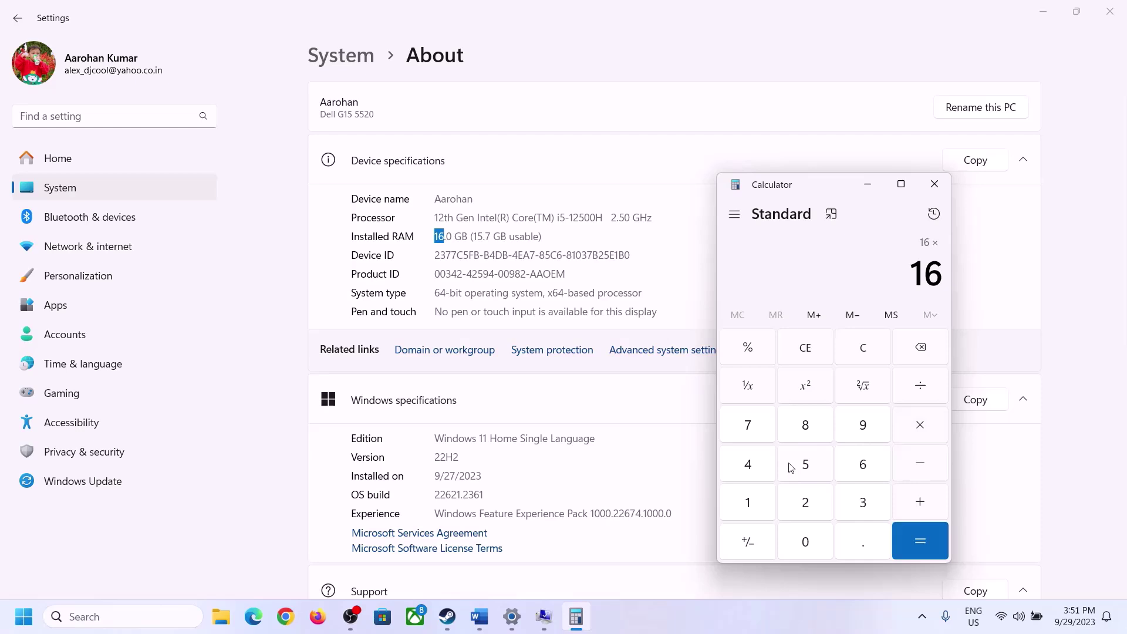
click(755, 497)
click(800, 538)
click(782, 495)
click(751, 466)
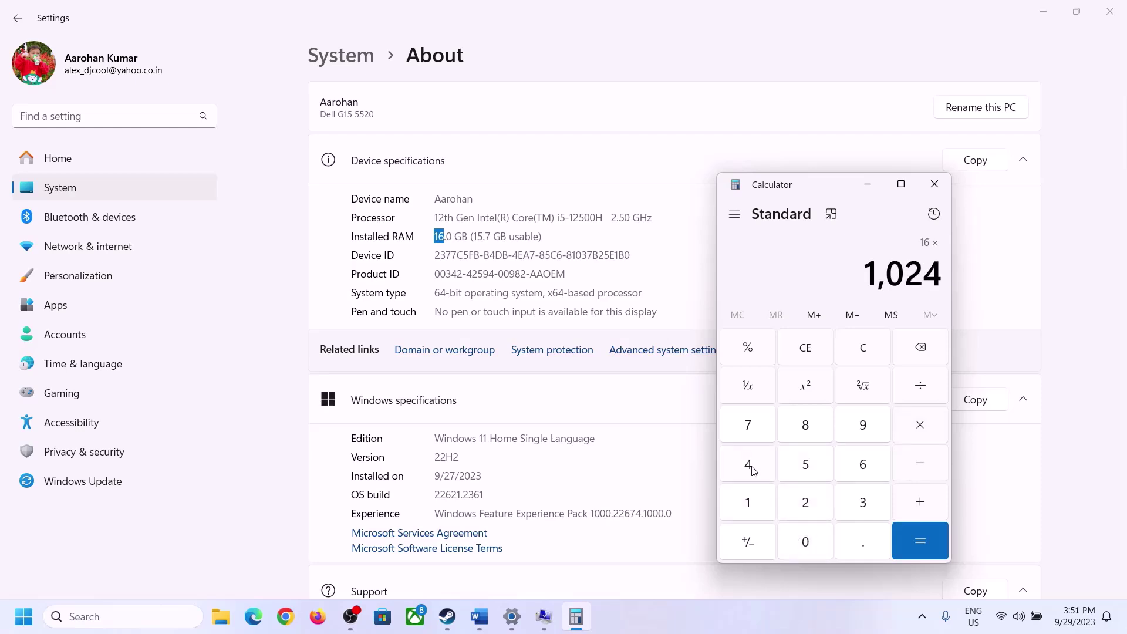
click(906, 554)
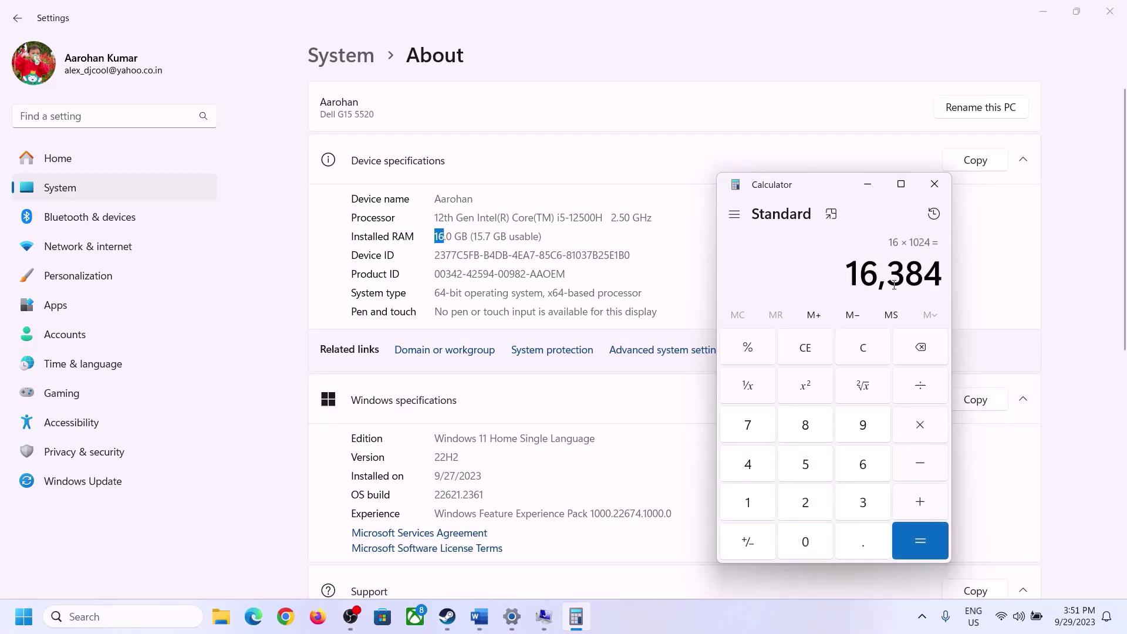
Multiply the RAM in MB by 3 and enter 49152 MB as the maximum paging file size for drive C:.
click(480, 617)
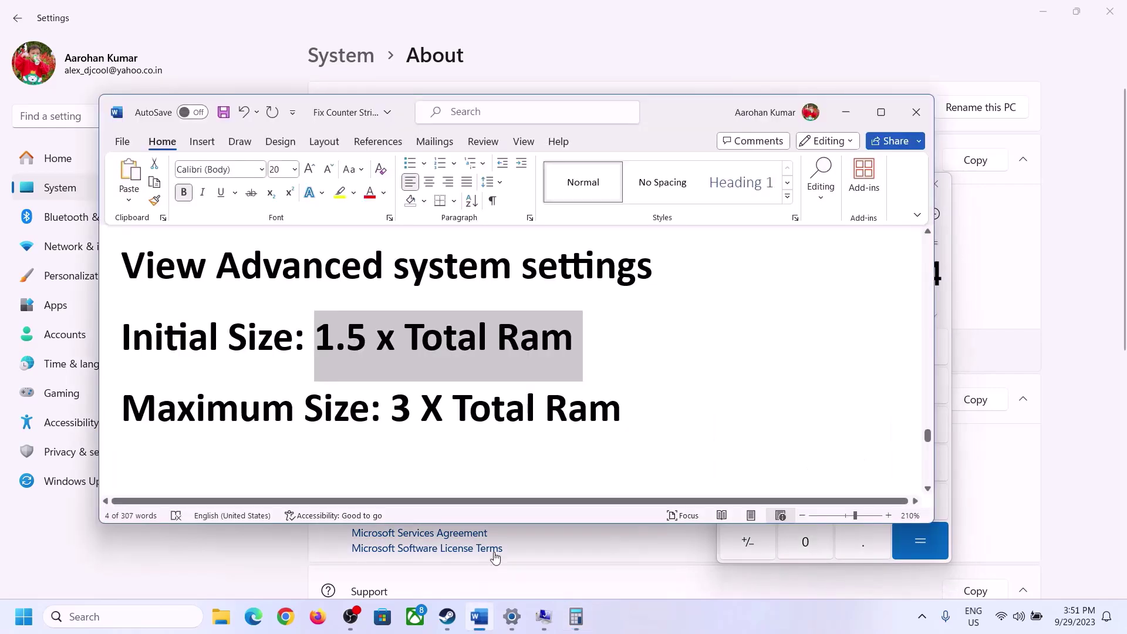
click(576, 616)
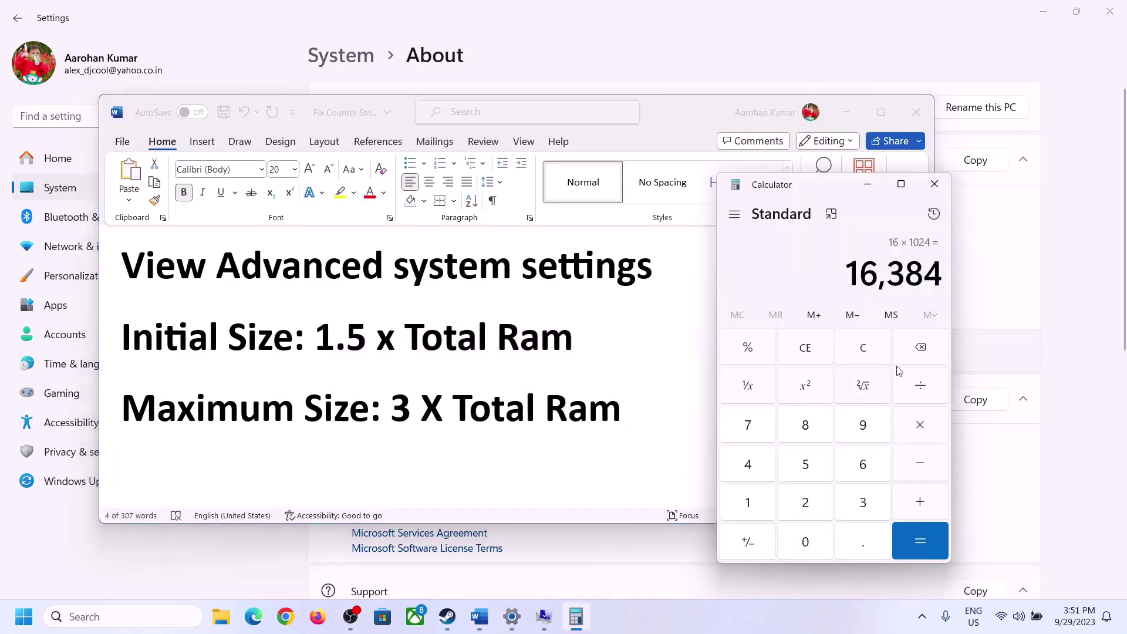
click(922, 433)
click(848, 505)
click(929, 539)
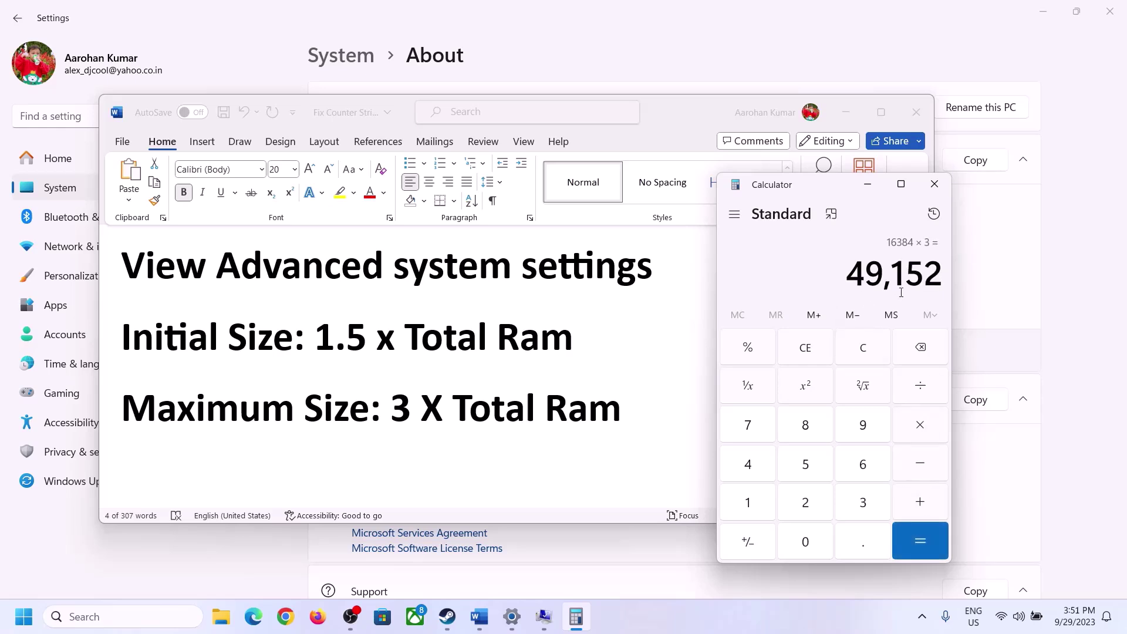
click(544, 617)
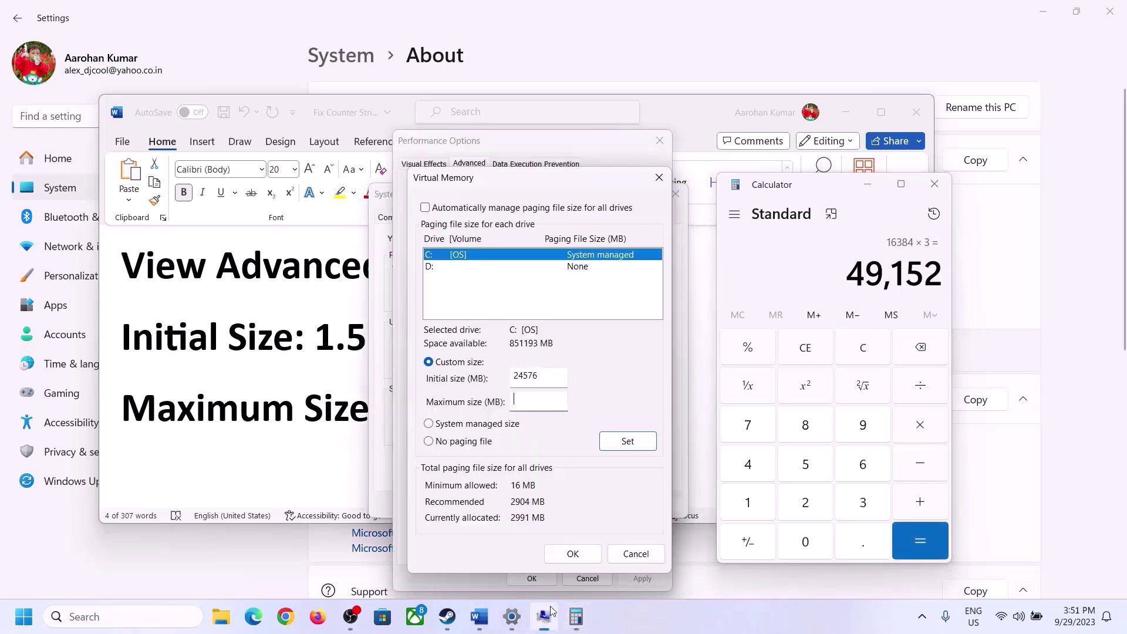
click(533, 404)
text(49152)
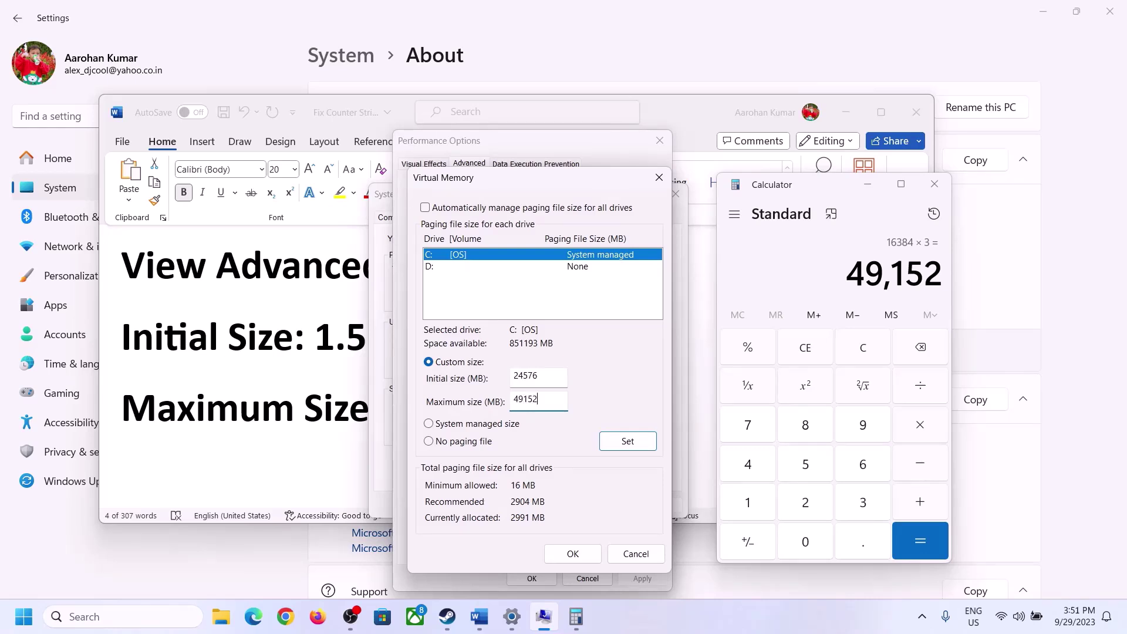
Apply the custom paging file size, accept the open system dialogs, and dismiss the restart prompt without restarting.
click(627, 443)
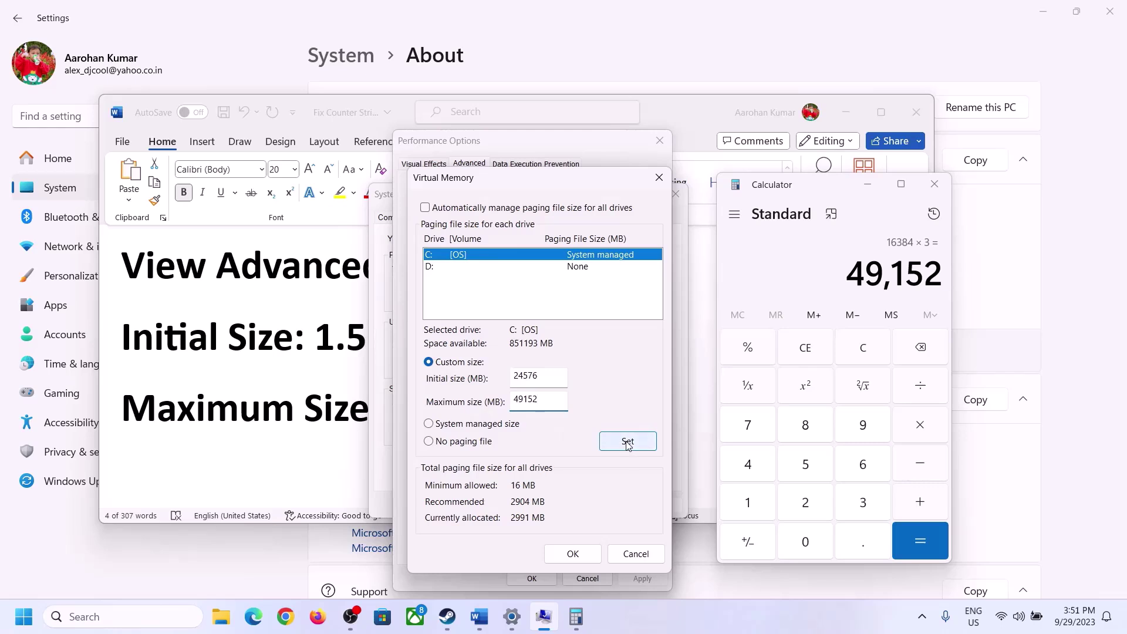
click(573, 554)
click(699, 363)
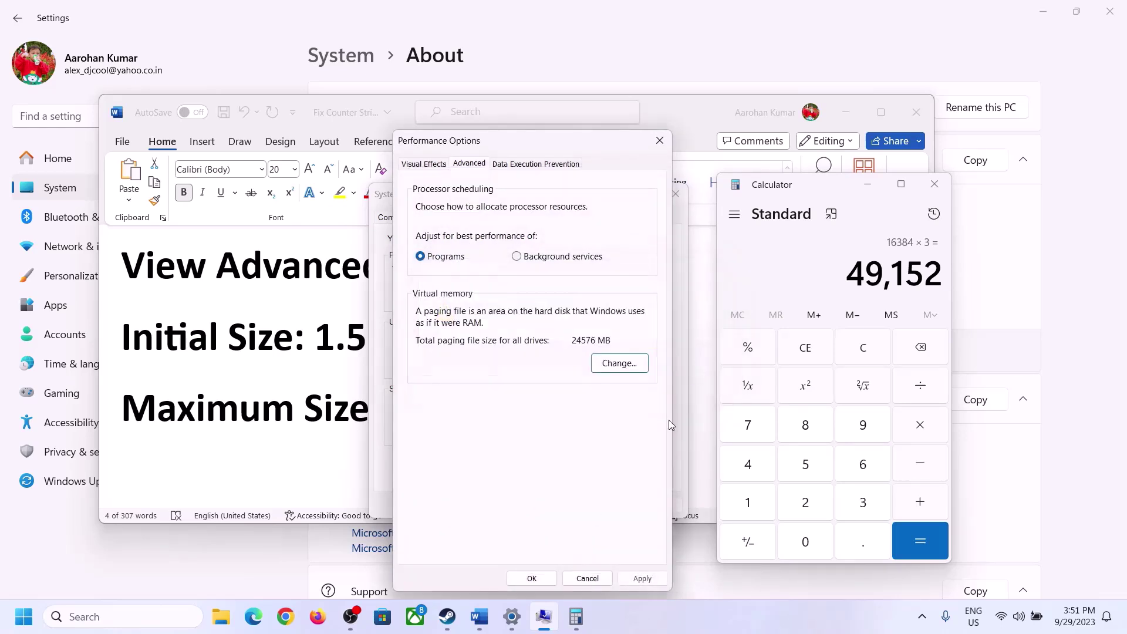
click(533, 579)
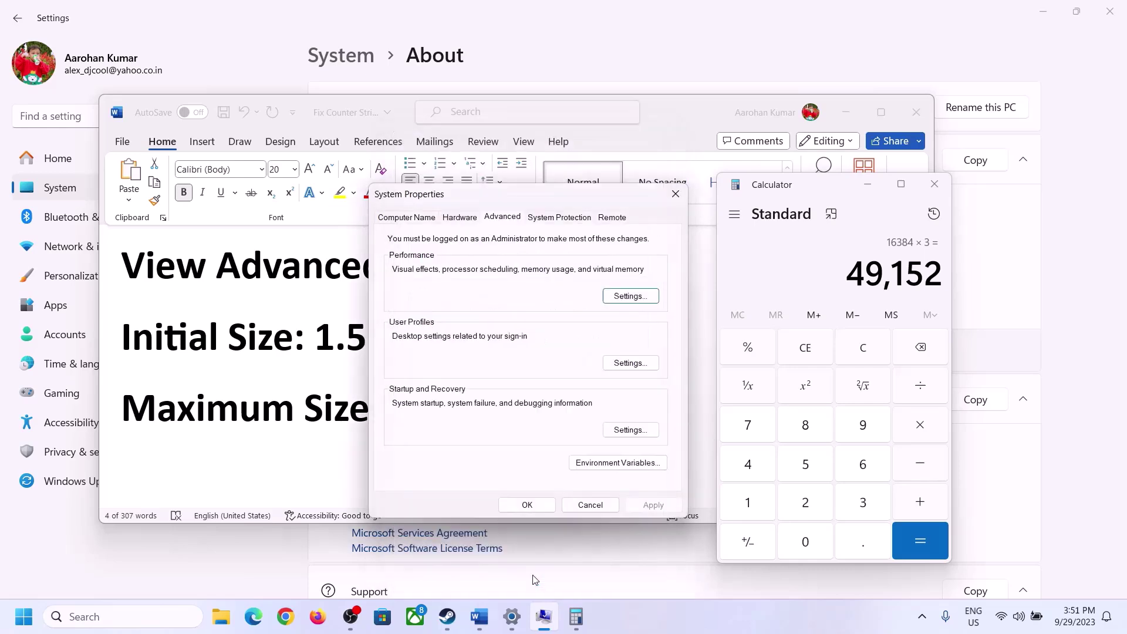
click(536, 503)
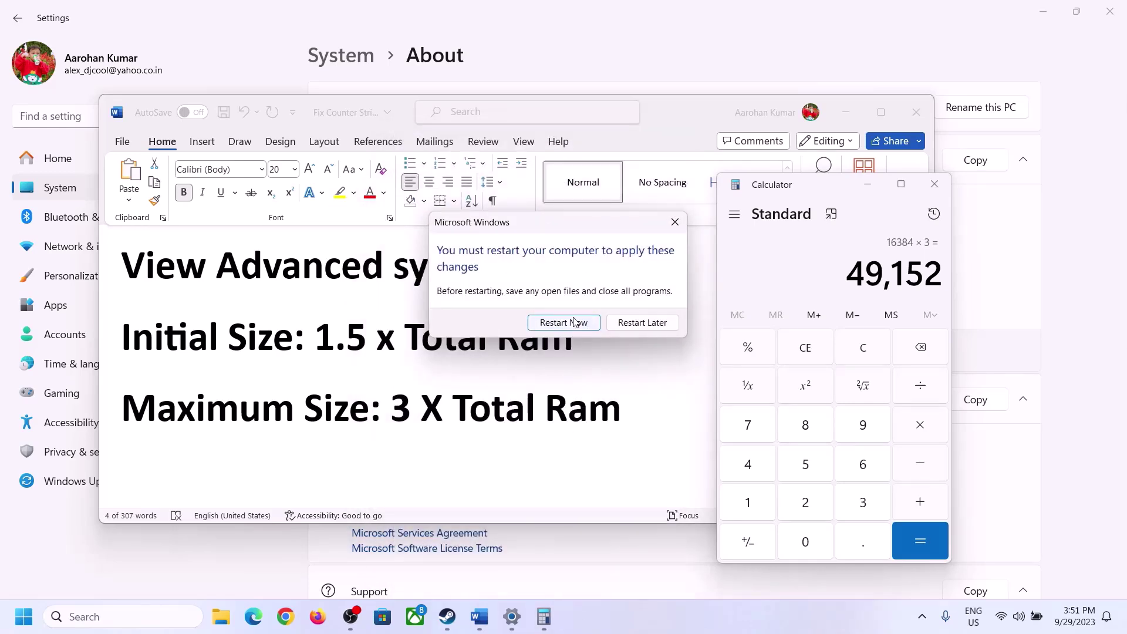
click(674, 221)
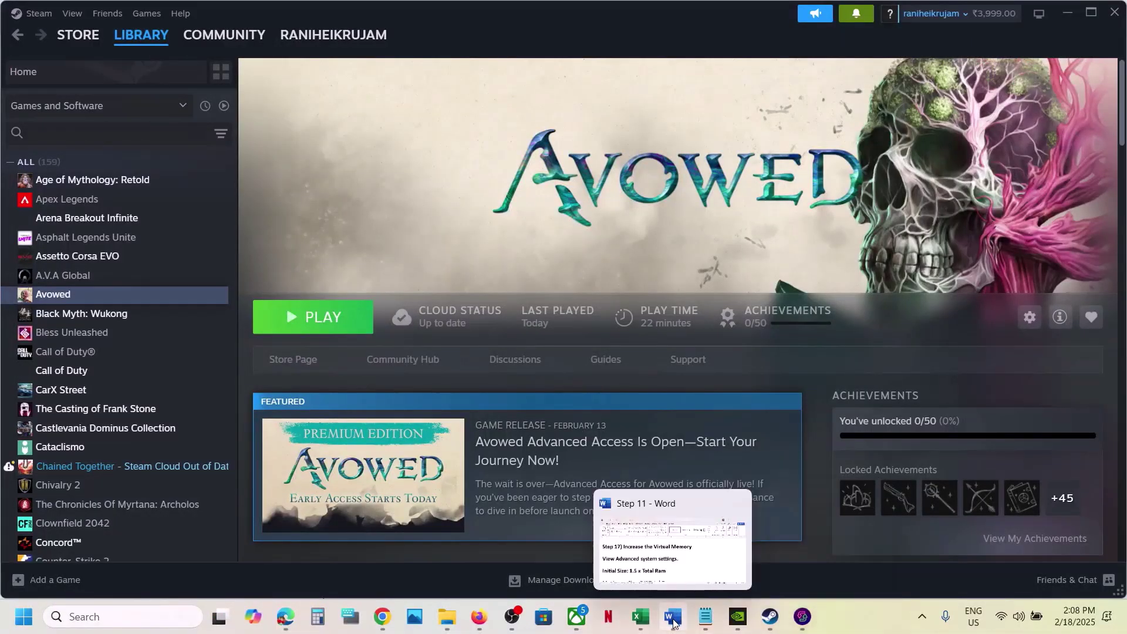
Switch to the Step 11 notes in Word and highlight "Update BIOS" under Step 18.
click(673, 622)
scroll(451, 418, down, 4)
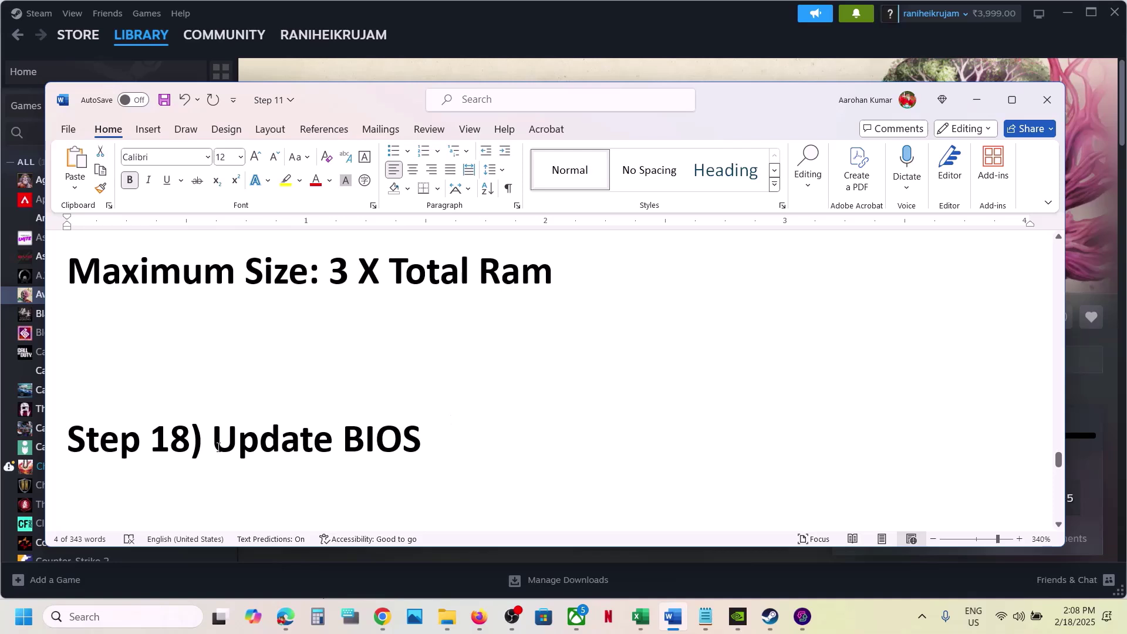
drag(215, 448, 493, 433)
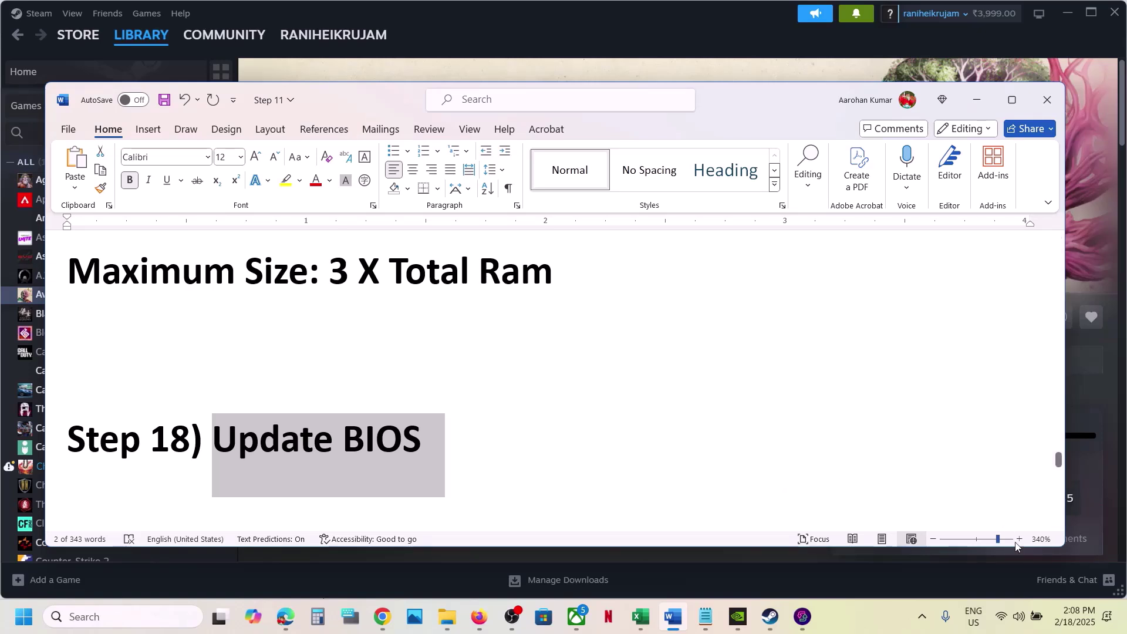
Check the laptop's battery status before the BIOS update and return to the Word notes.
click(1035, 624)
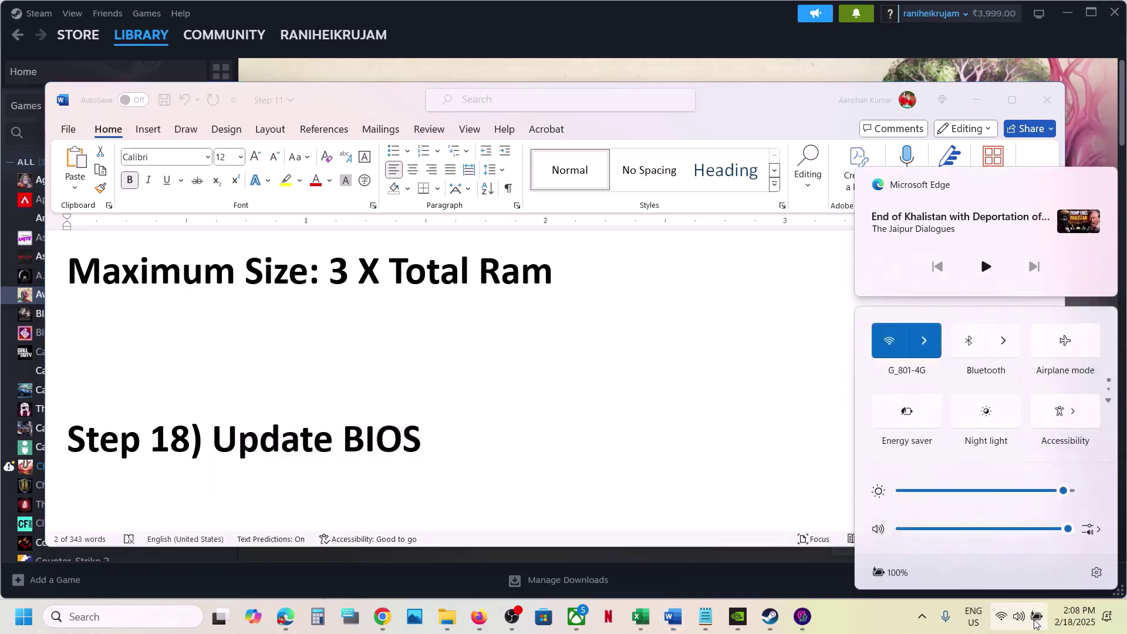
click(808, 433)
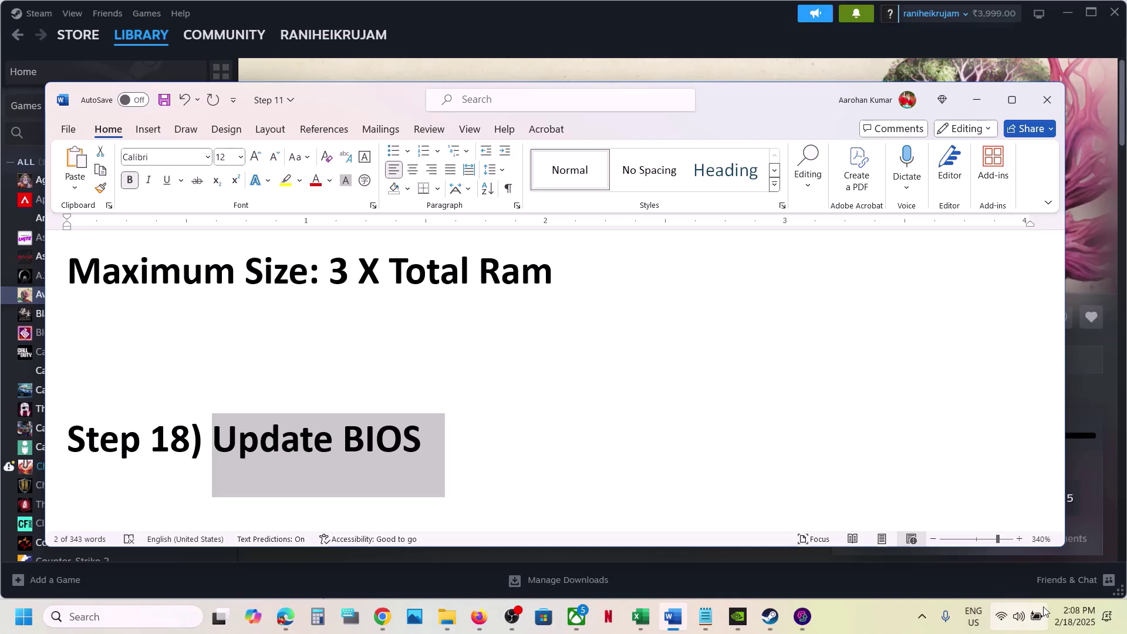
mouse_move(1038, 616)
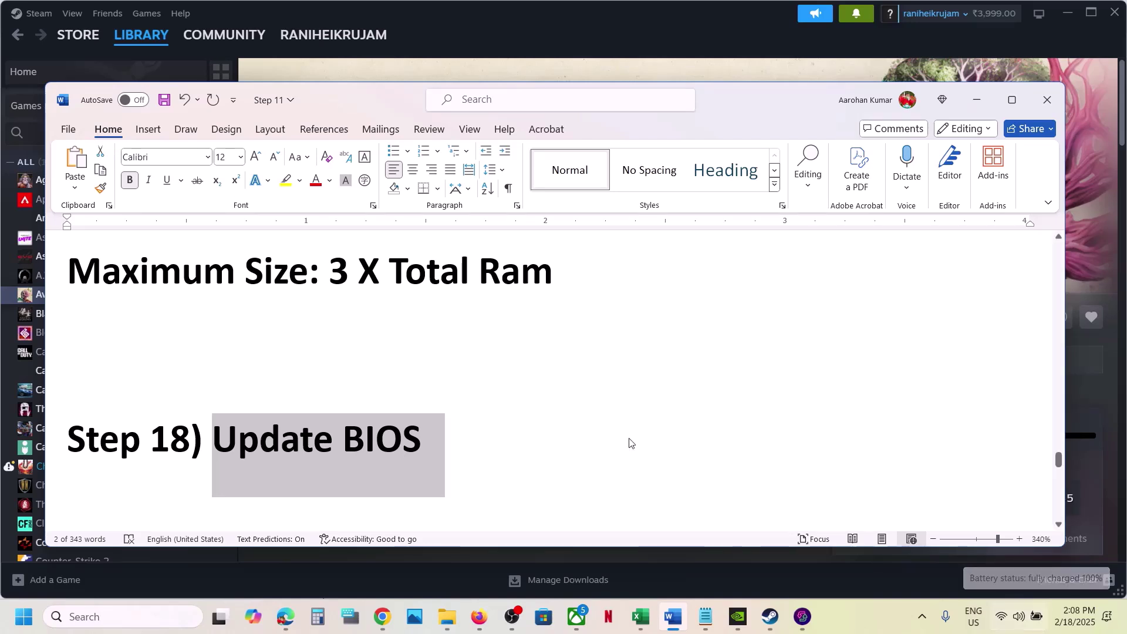
click(541, 448)
Highlight part of the Step 19 note on updating Windows and check for updates in Windows Update.
scroll(420, 437, down, 3)
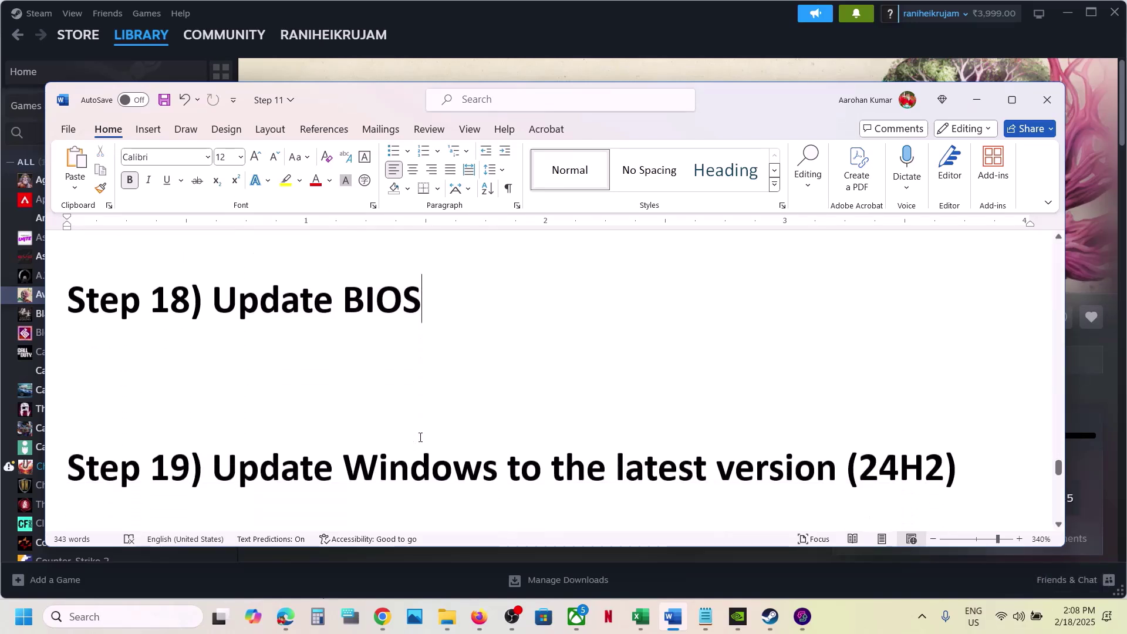
drag(231, 431, 735, 385)
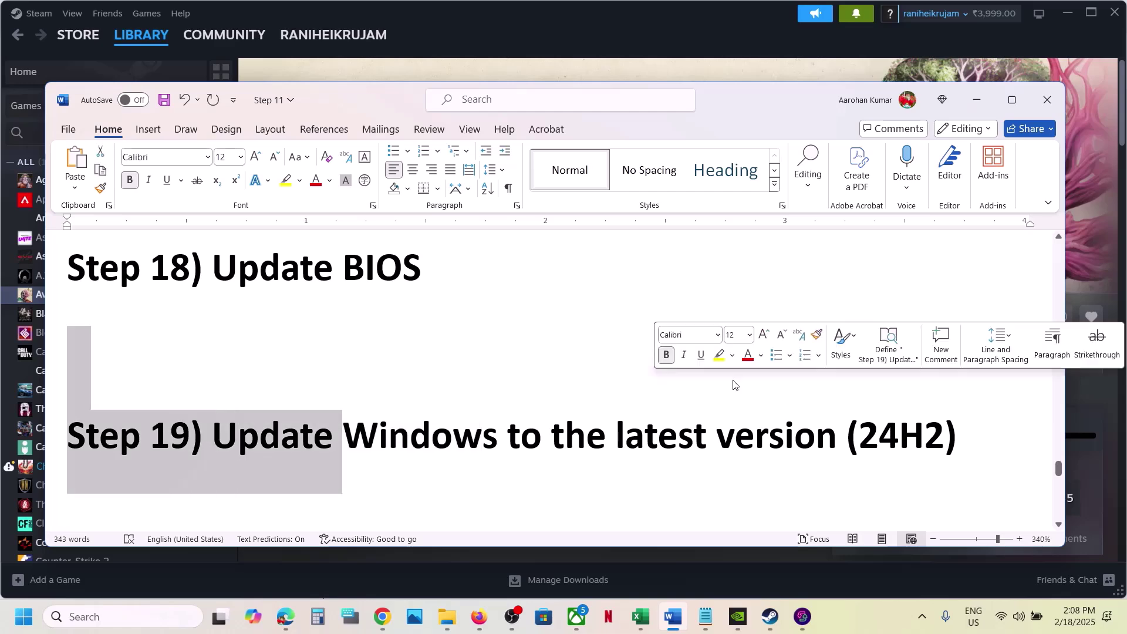
key(super+i)
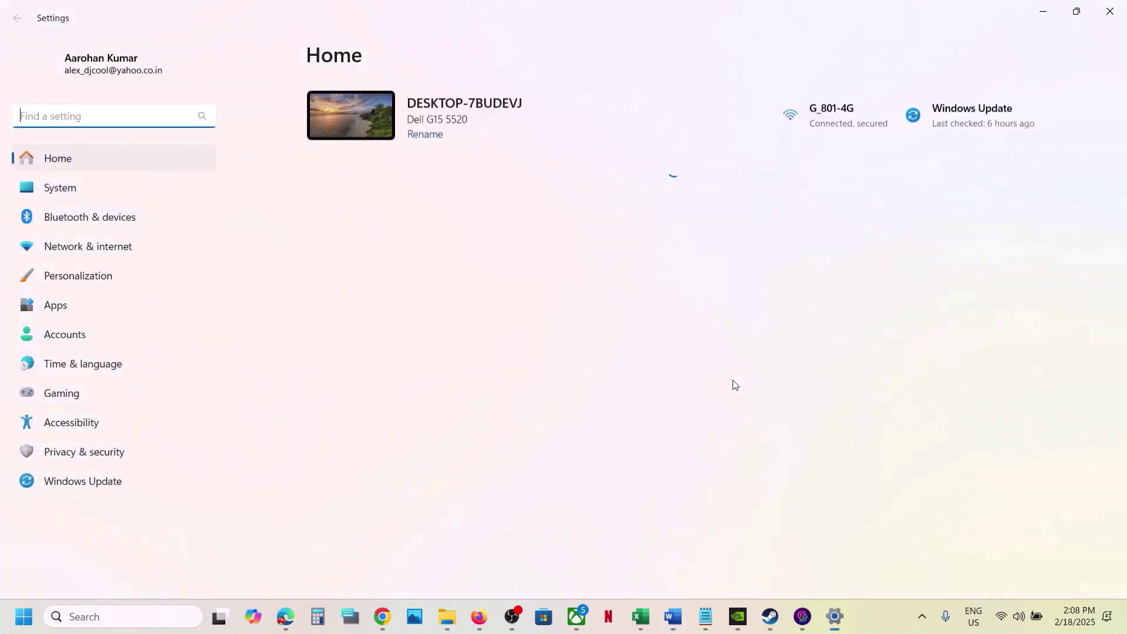
click(88, 481)
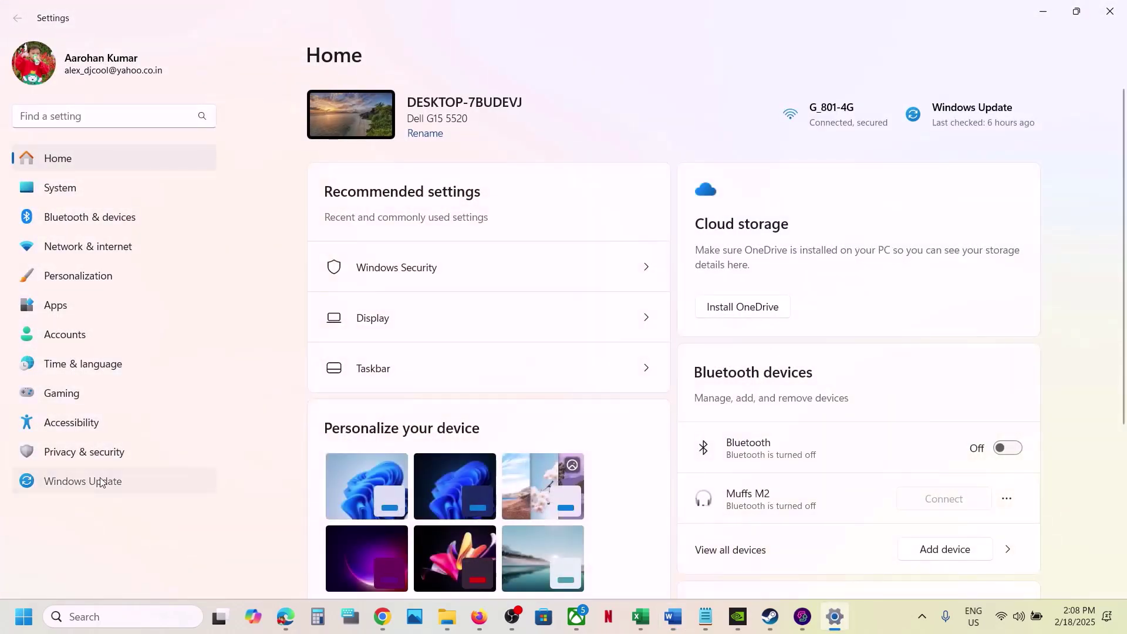
click(977, 123)
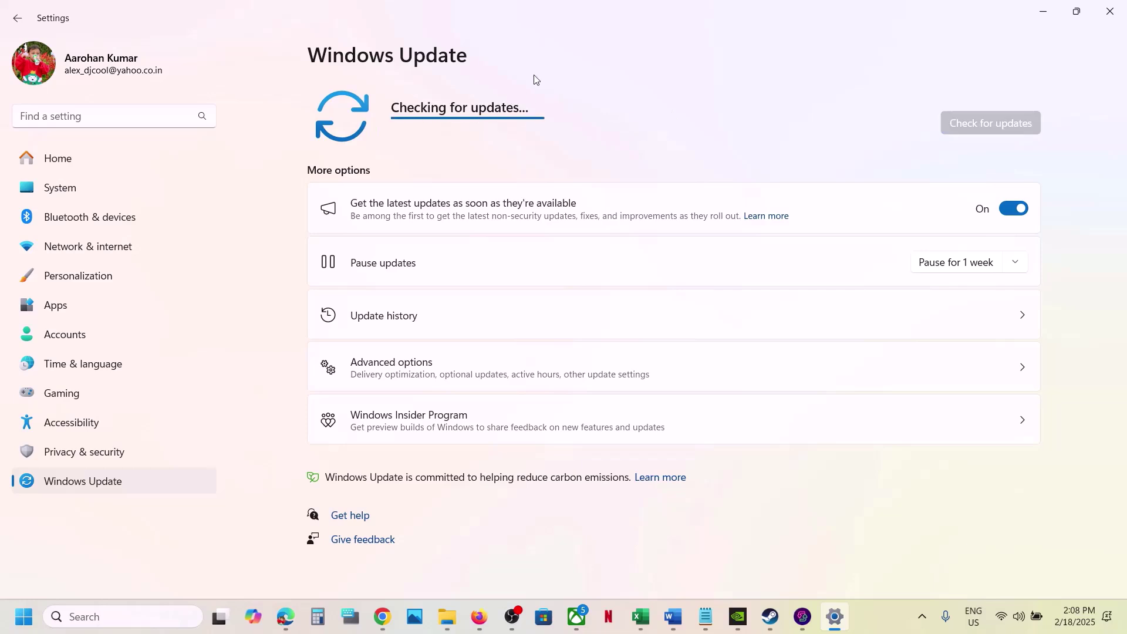
Show the computer's Restart option among the power choices and close them without restarting.
click(23, 616)
click(426, 566)
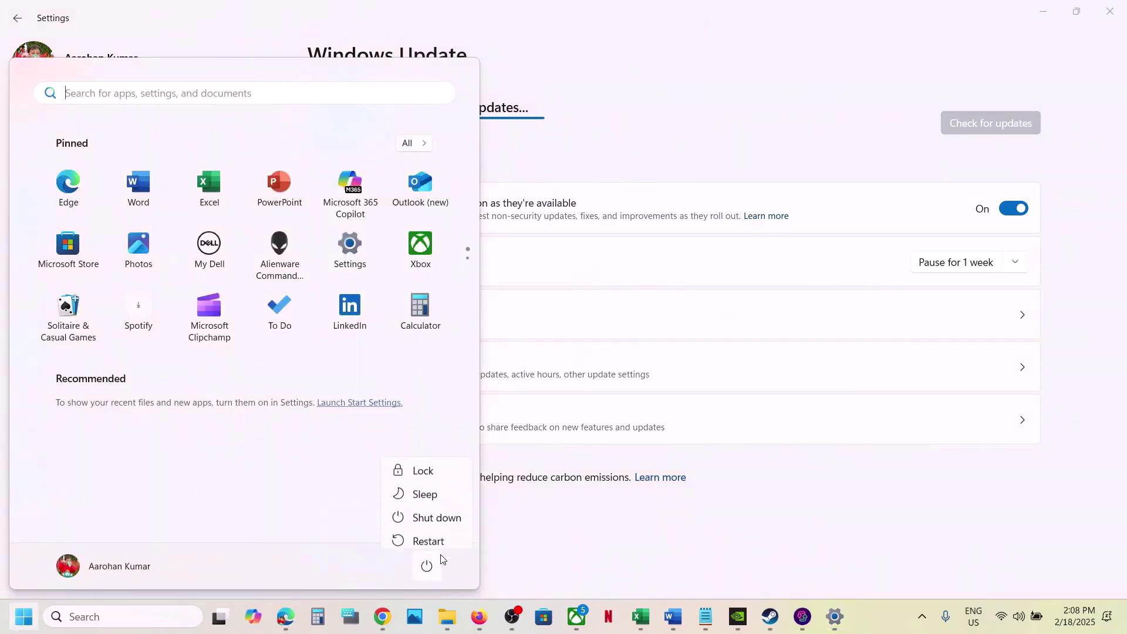
click(665, 491)
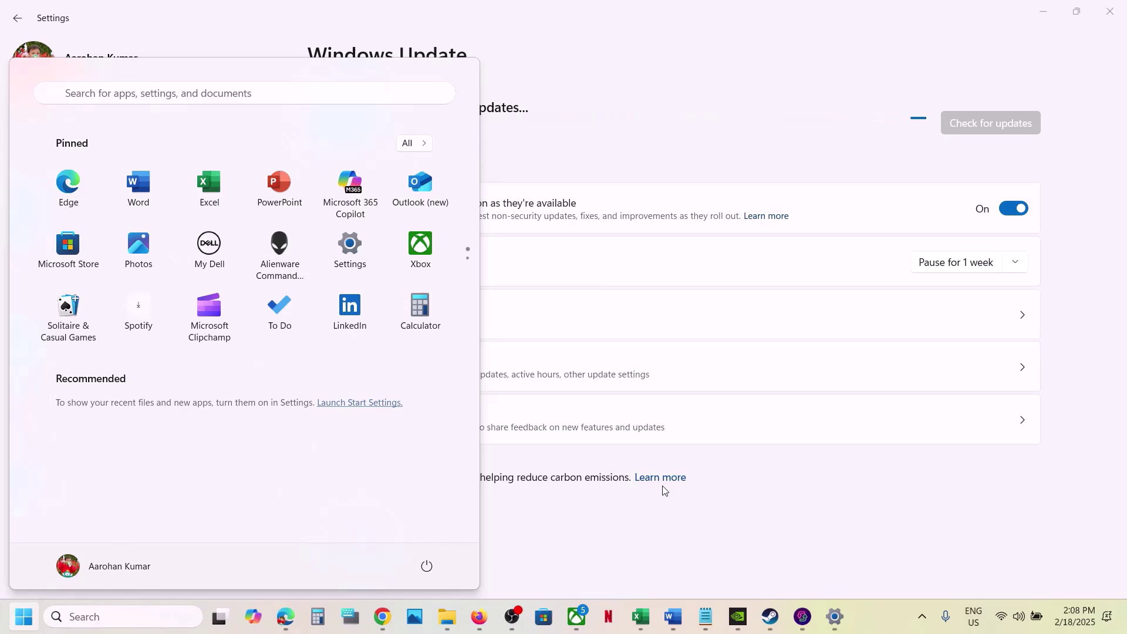
click(579, 548)
Run "winver" to check the installed Windows version and close the About Windows dialog.
click(115, 613)
text(winver)
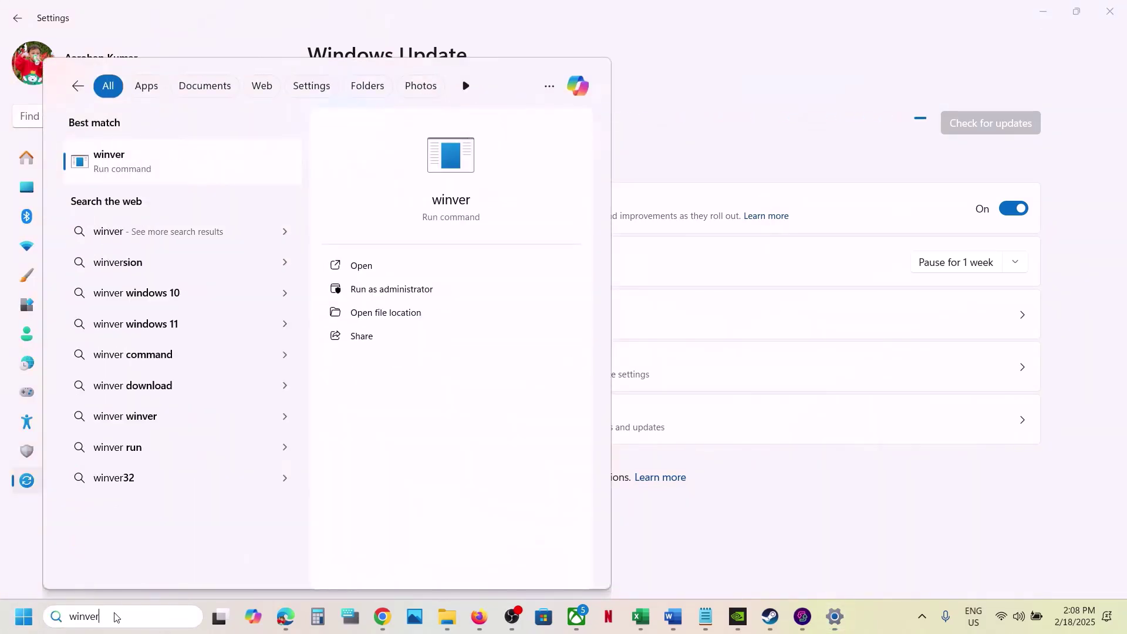
key(Return)
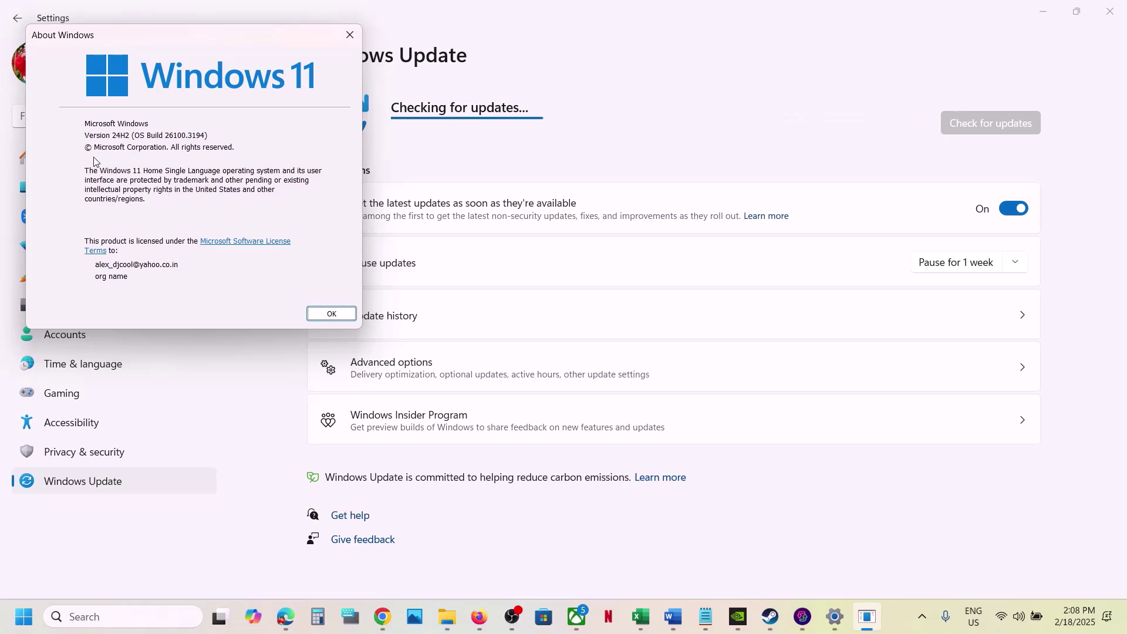
click(344, 38)
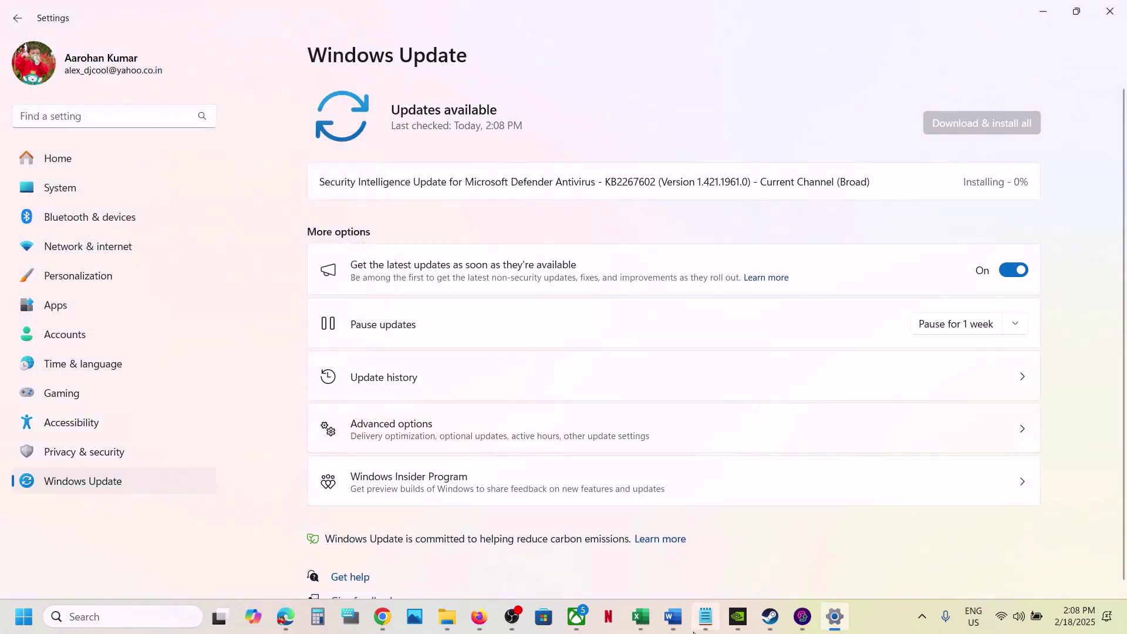
Return to the Word notes and highlight the Step 20 instructions on unplugging external devices and additional USB adapters.
click(675, 617)
scroll(326, 335, down, 5)
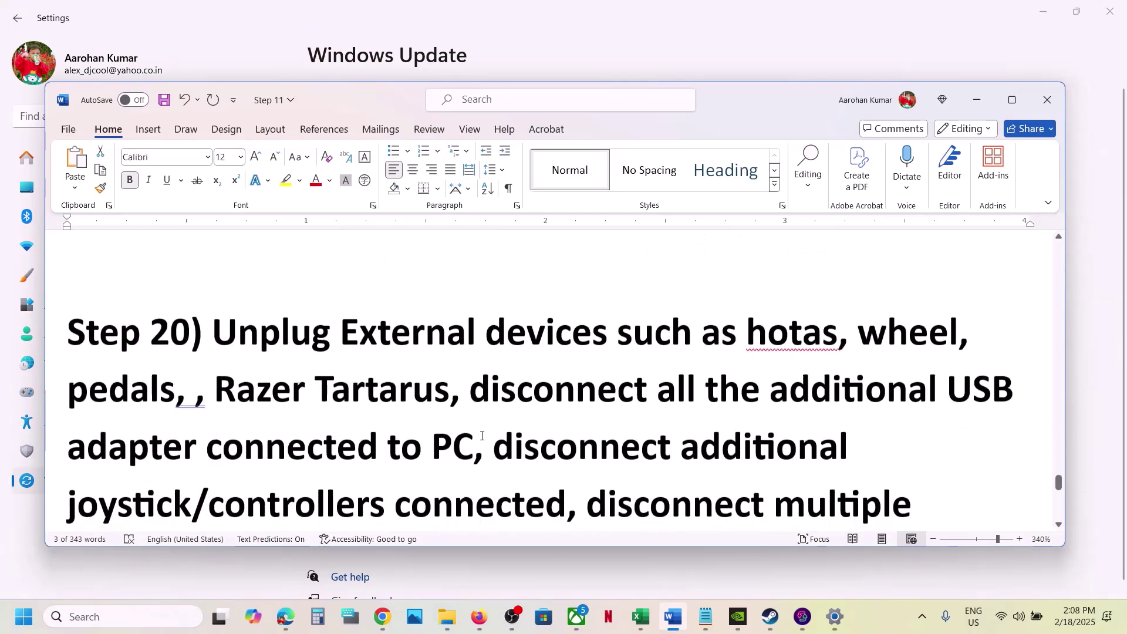
drag(212, 317, 459, 440)
scroll(459, 441, down, 3)
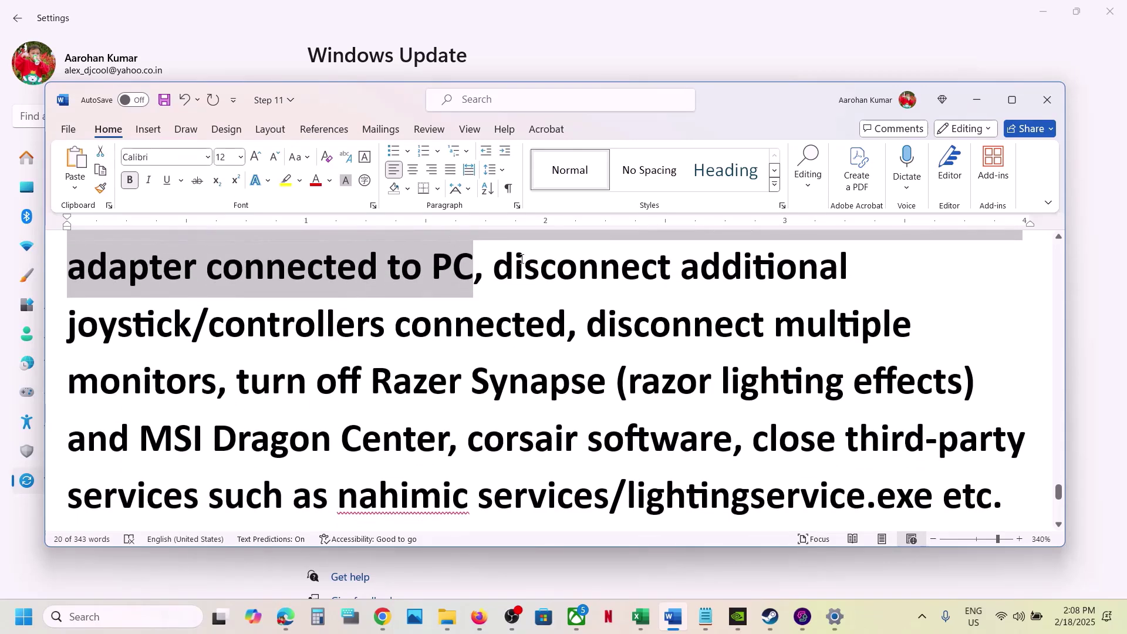
Highlight the Step 20 instructions on disconnecting extra controllers and multiple monitors and turning off Razer Synapse, MSI Dragon Center and third-party services.
drag(498, 264, 216, 398)
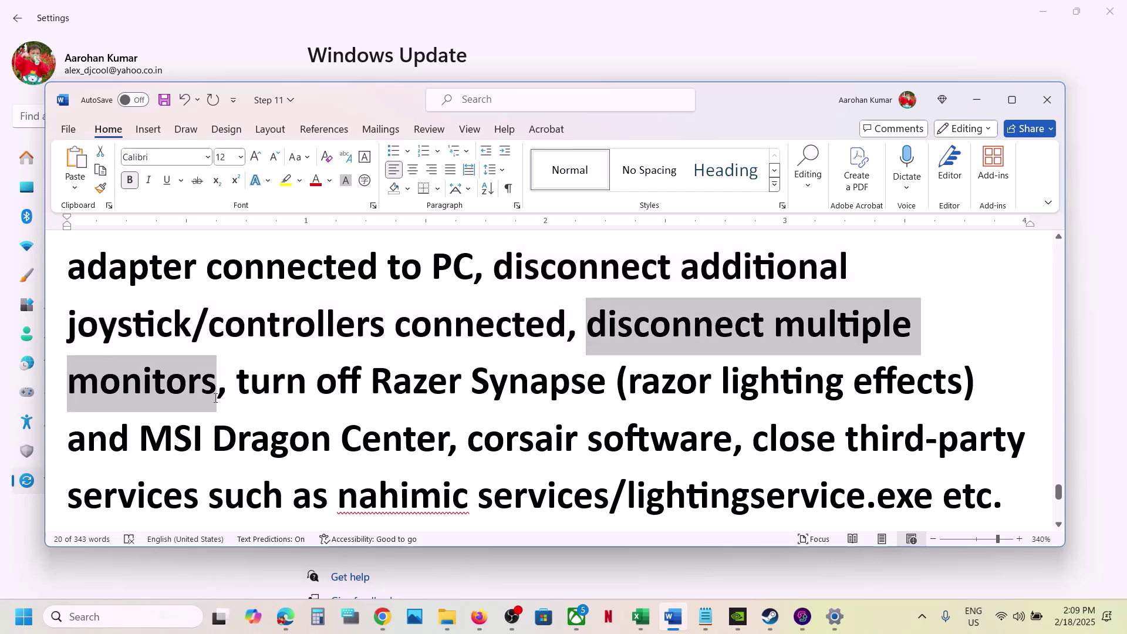
click(272, 405)
scroll(272, 413, down, 2)
drag(272, 273, 1000, 392)
click(362, 402)
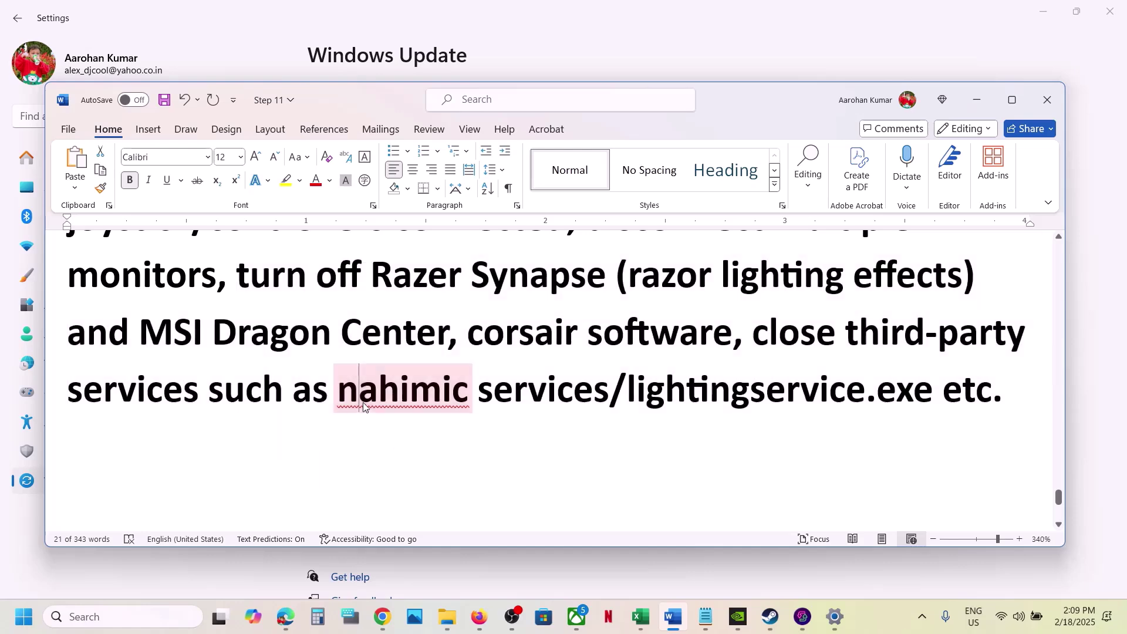
Go to Step 21 in the notes and highlight its instructions on uninstalling the game, deleting its folder and reinstalling it.
scroll(363, 403, down, 2)
scroll(364, 403, down, 3)
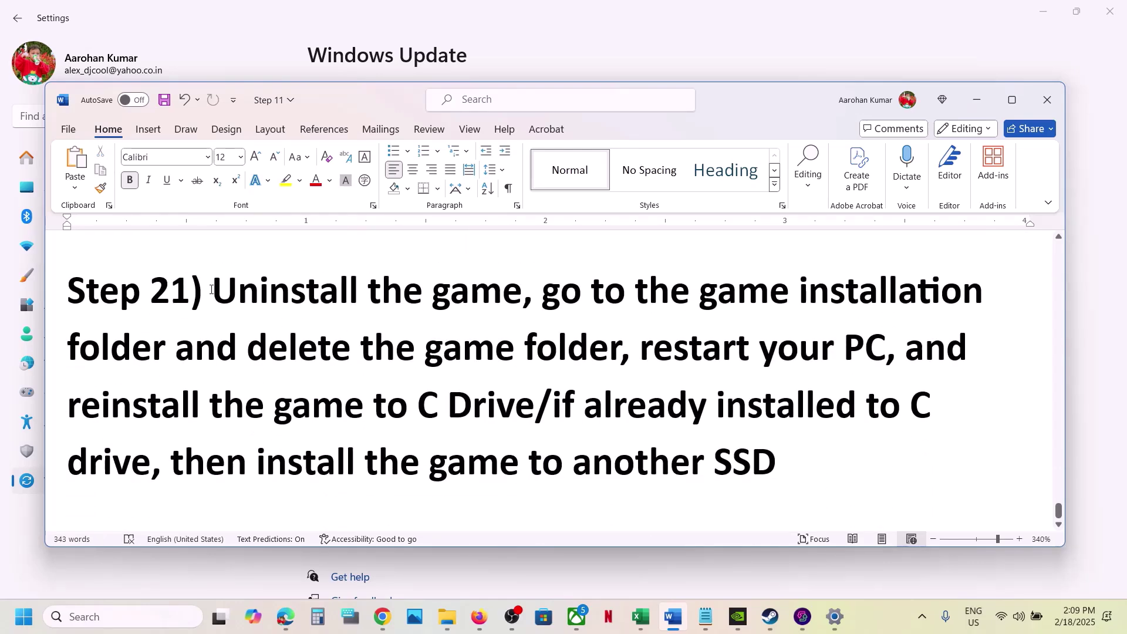
drag(213, 291, 776, 464)
click(777, 464)
Switch to Steam, show Avowed's management options for browsing local files and uninstalling, and close them without choosing any.
click(769, 616)
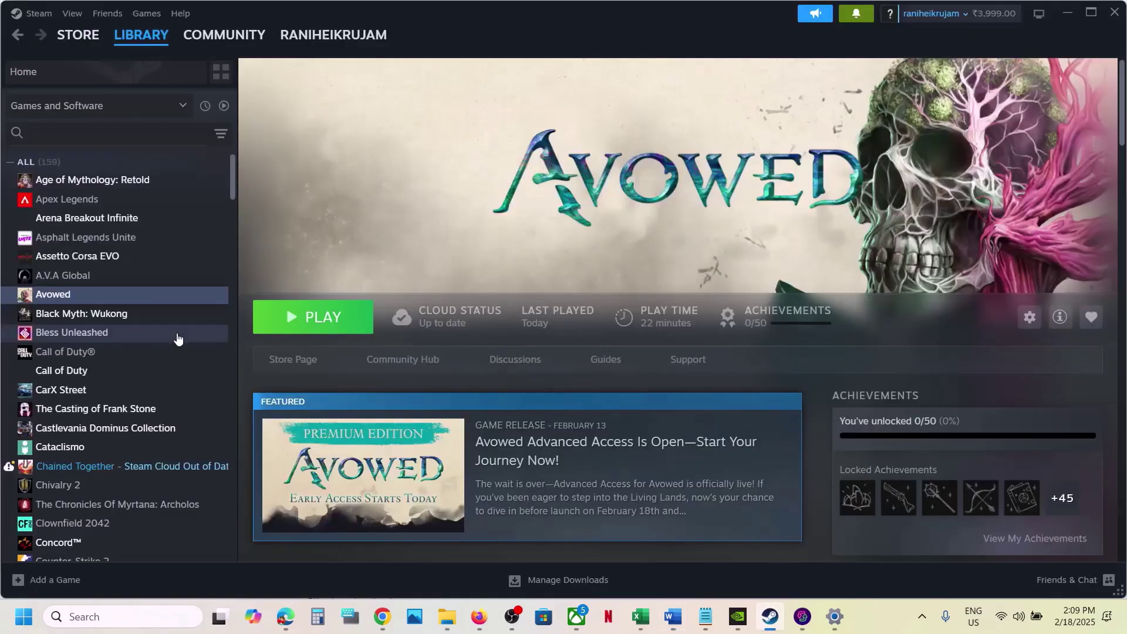
right_click(143, 302)
mouse_move(199, 388)
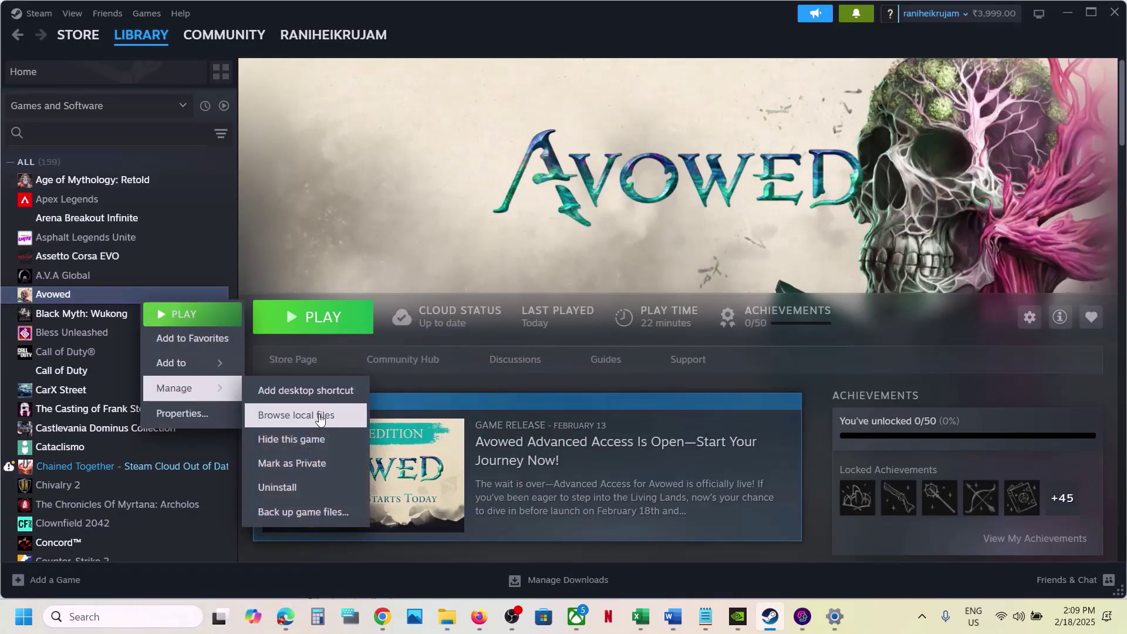
click(497, 216)
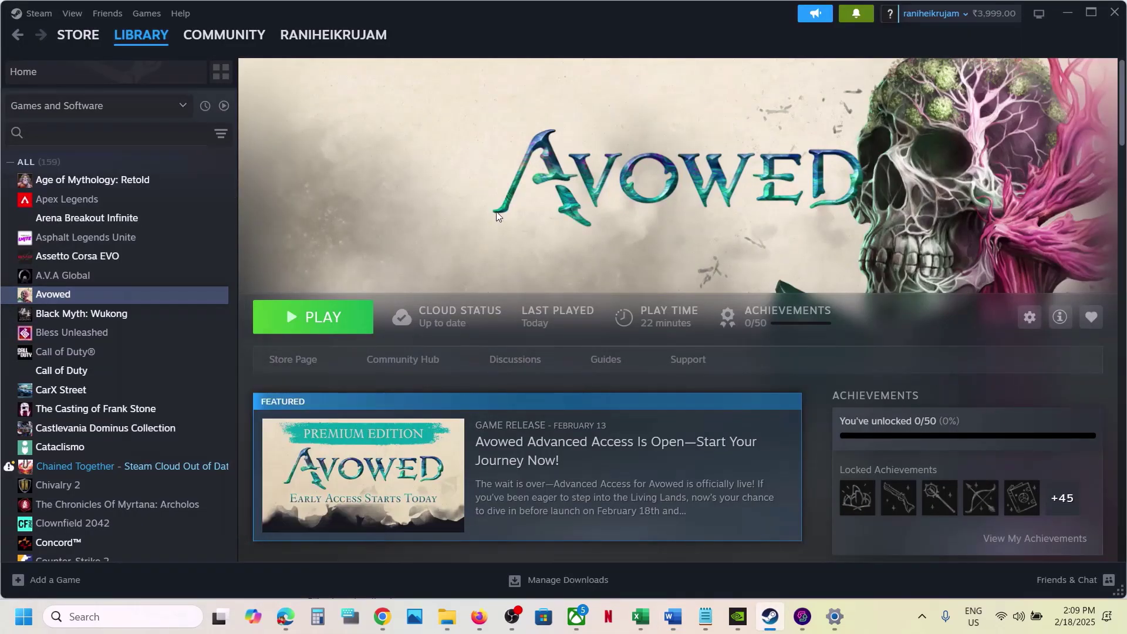
Return to the Word notes, highlight the Step 21 advice on reinstalling to C Drive or another SSD, and switch back to Steam.
click(673, 616)
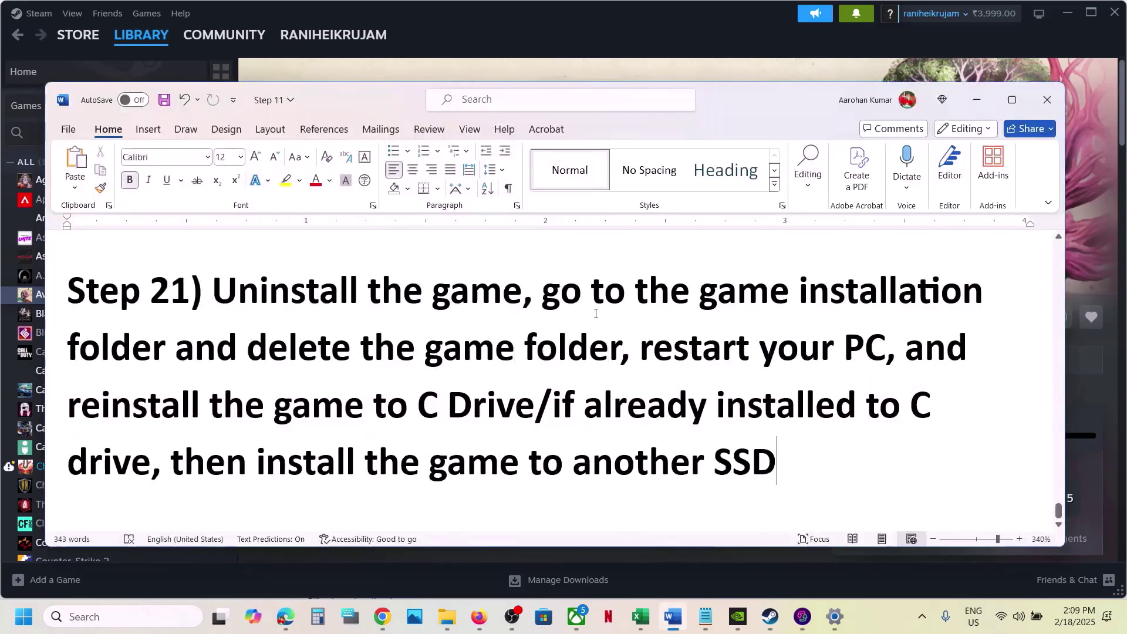
drag(166, 401, 489, 397)
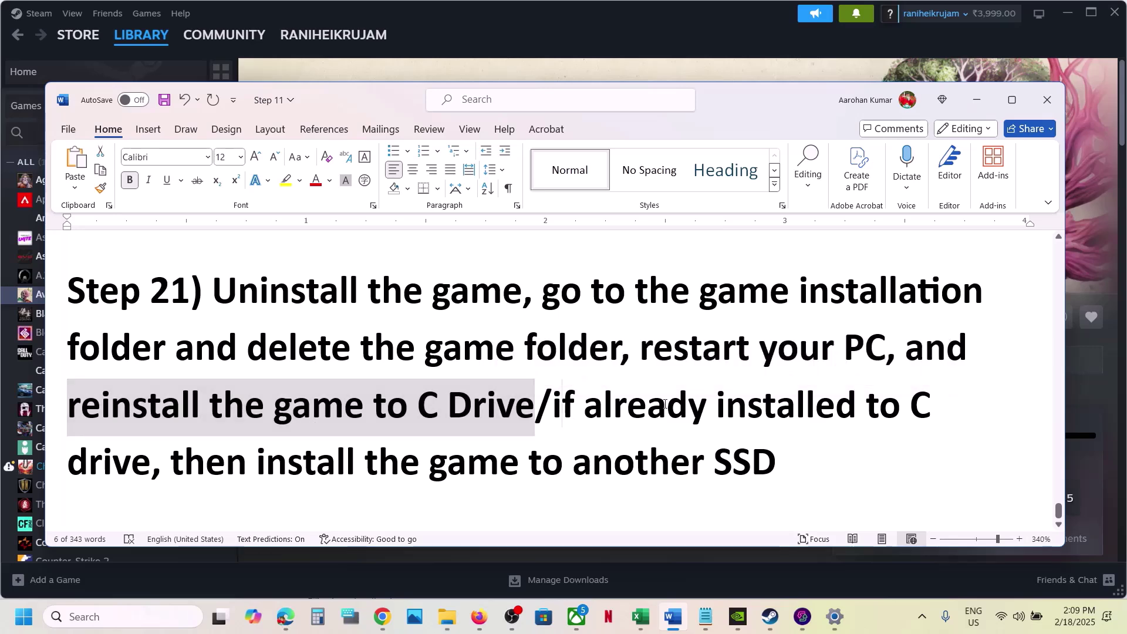
mouse_move(555, 406)
mouse_down()
mouse_move(259, 464)
mouse_move(806, 474)
mouse_move(574, 411)
mouse_up()
click(804, 470)
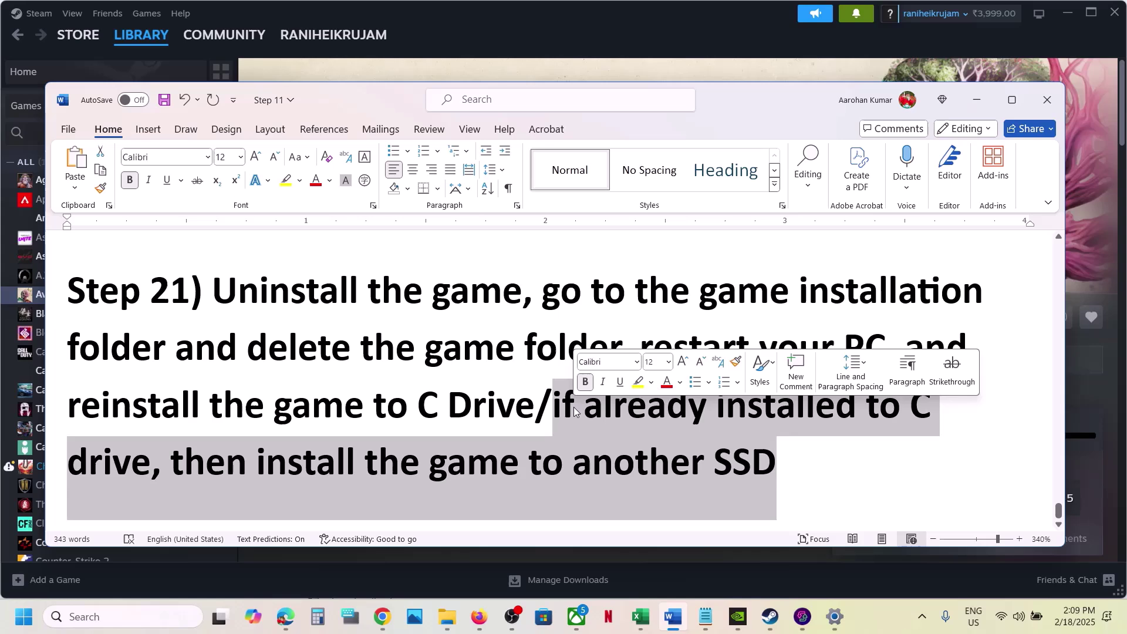
click(611, 23)
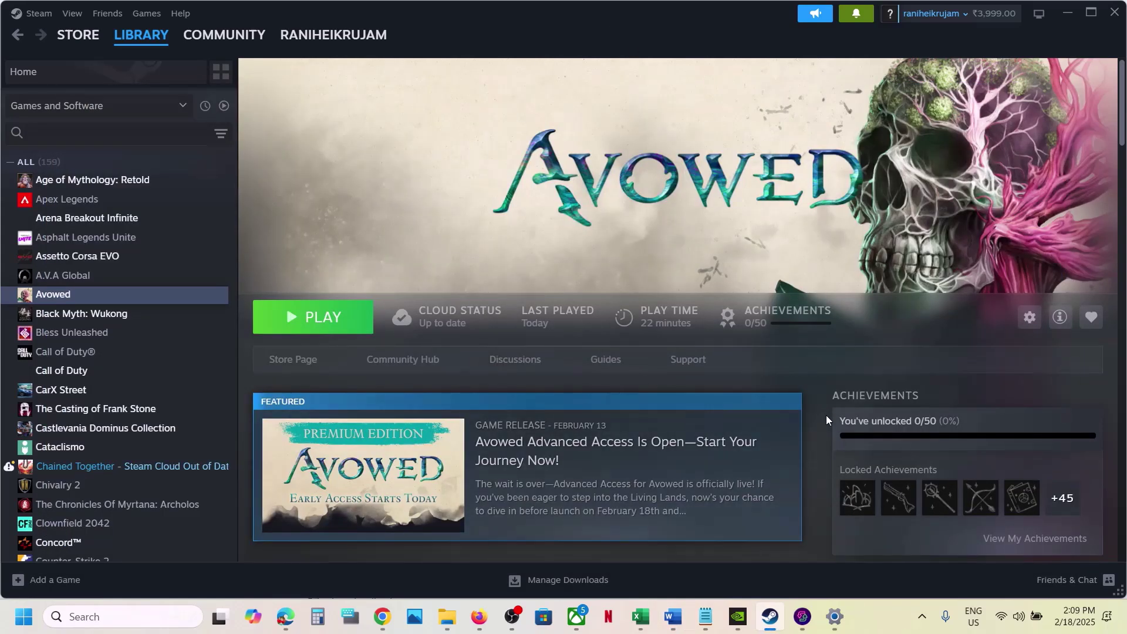
click(873, 614)
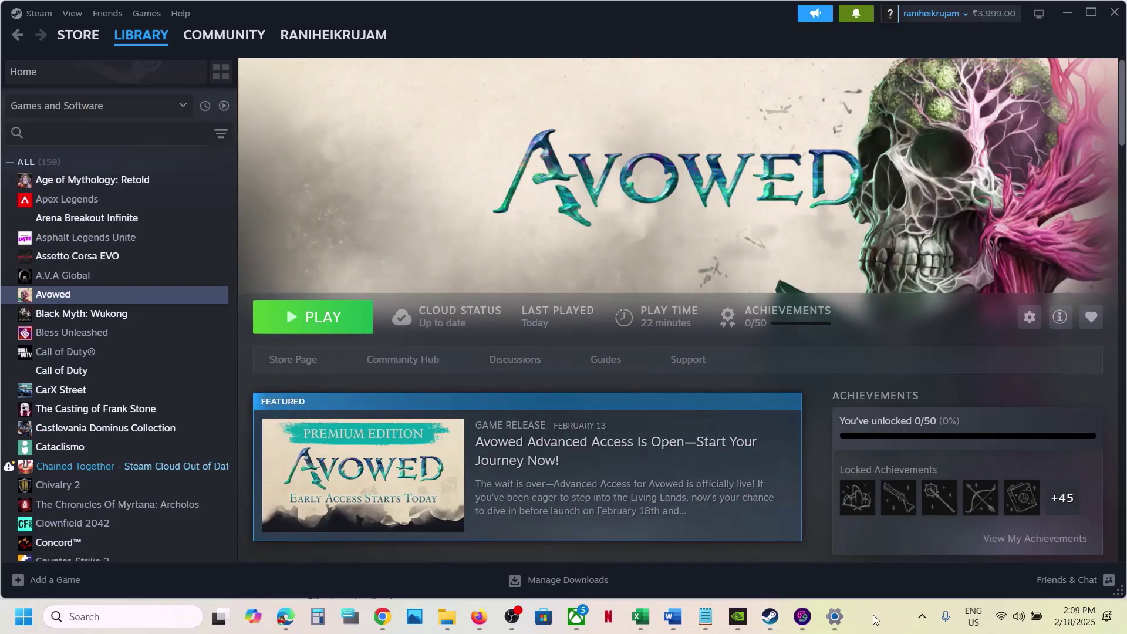